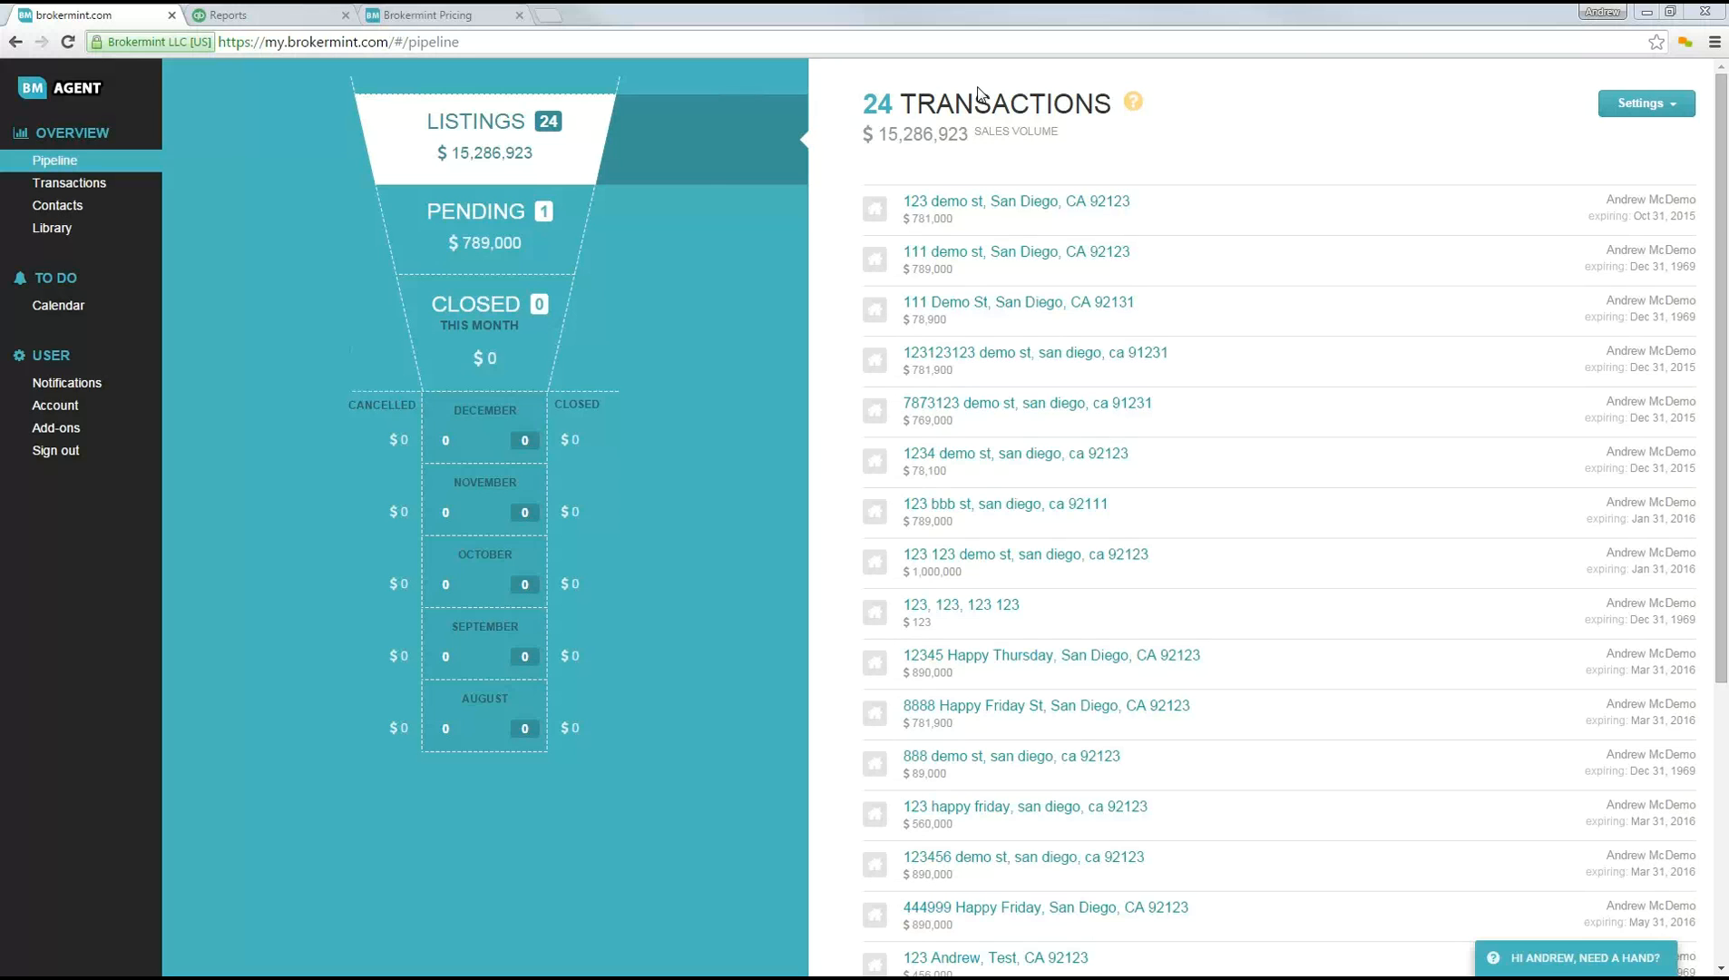
Step: Open brokermint.com in a new incognito window and go to its login page
click(1713, 42)
click(1594, 115)
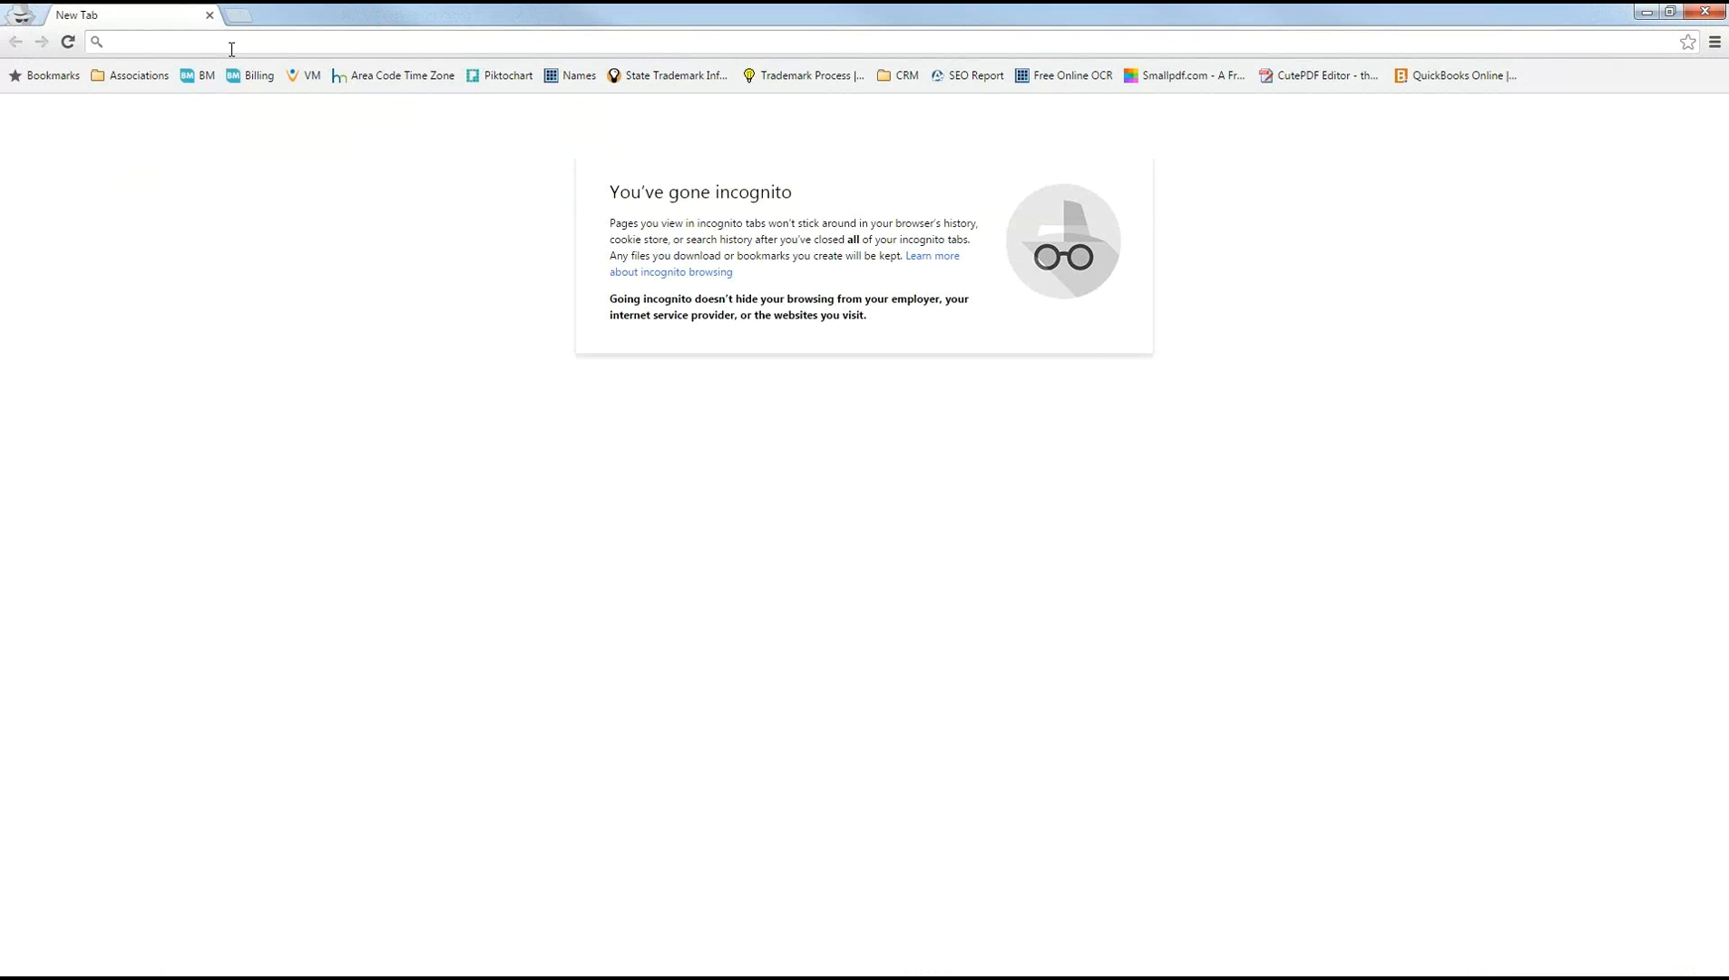
text(brokermint.com)
key(Return)
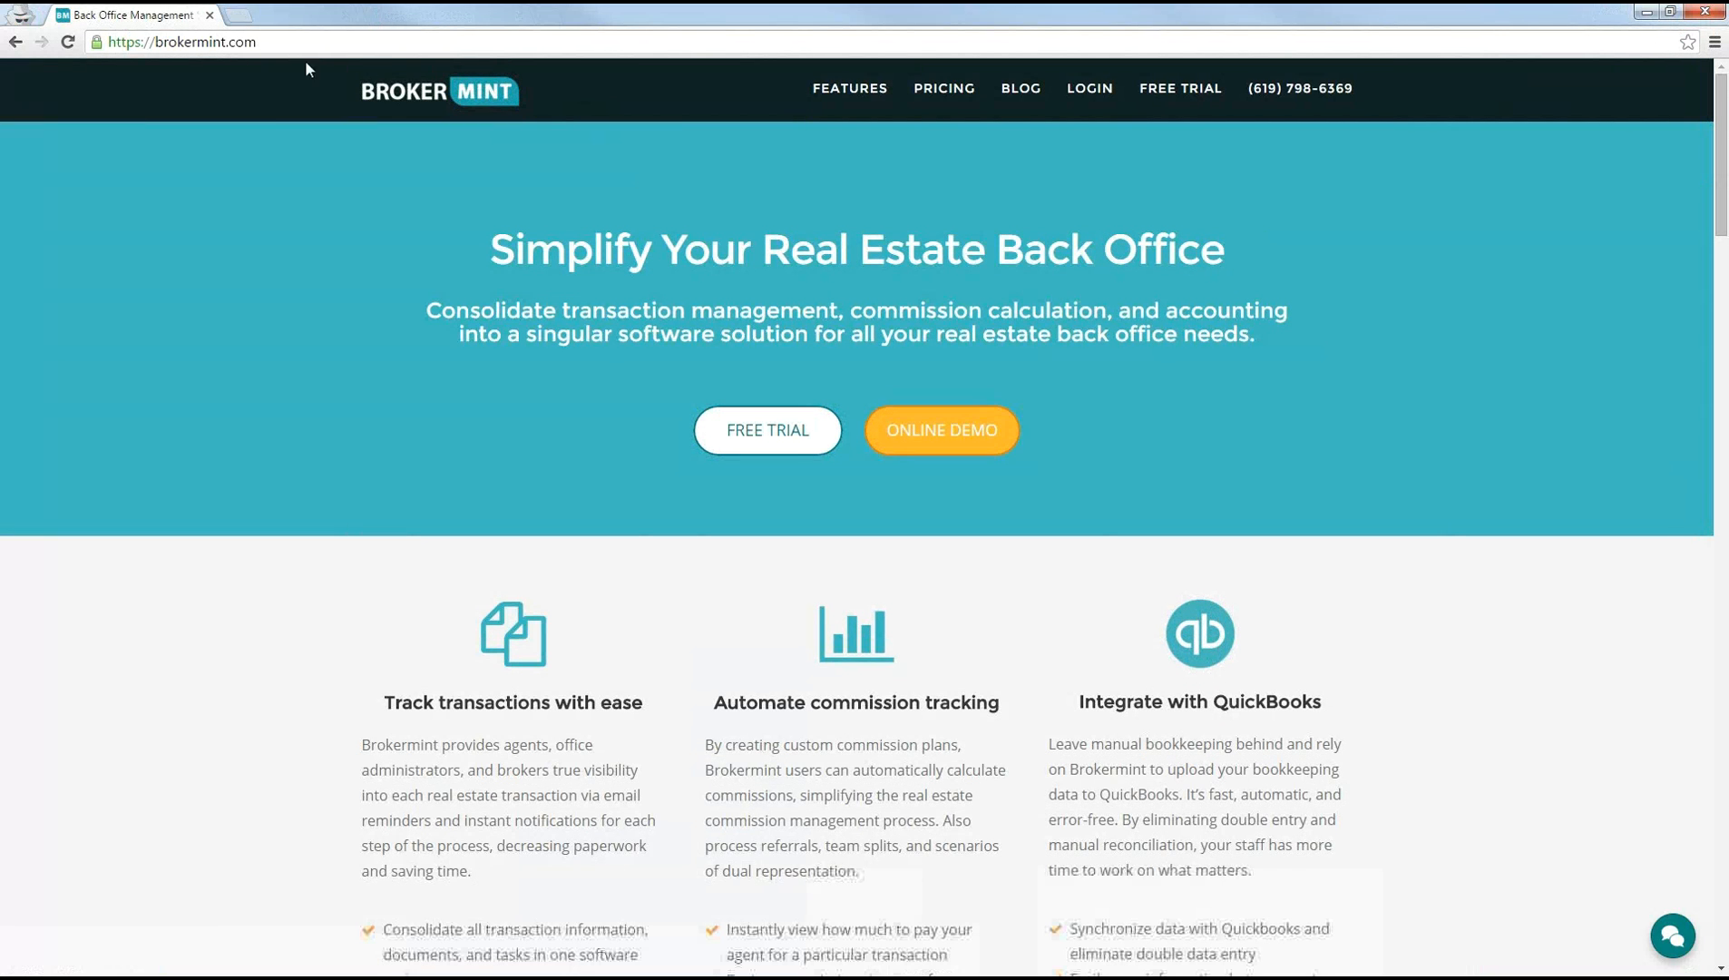
drag(158, 44, 316, 81)
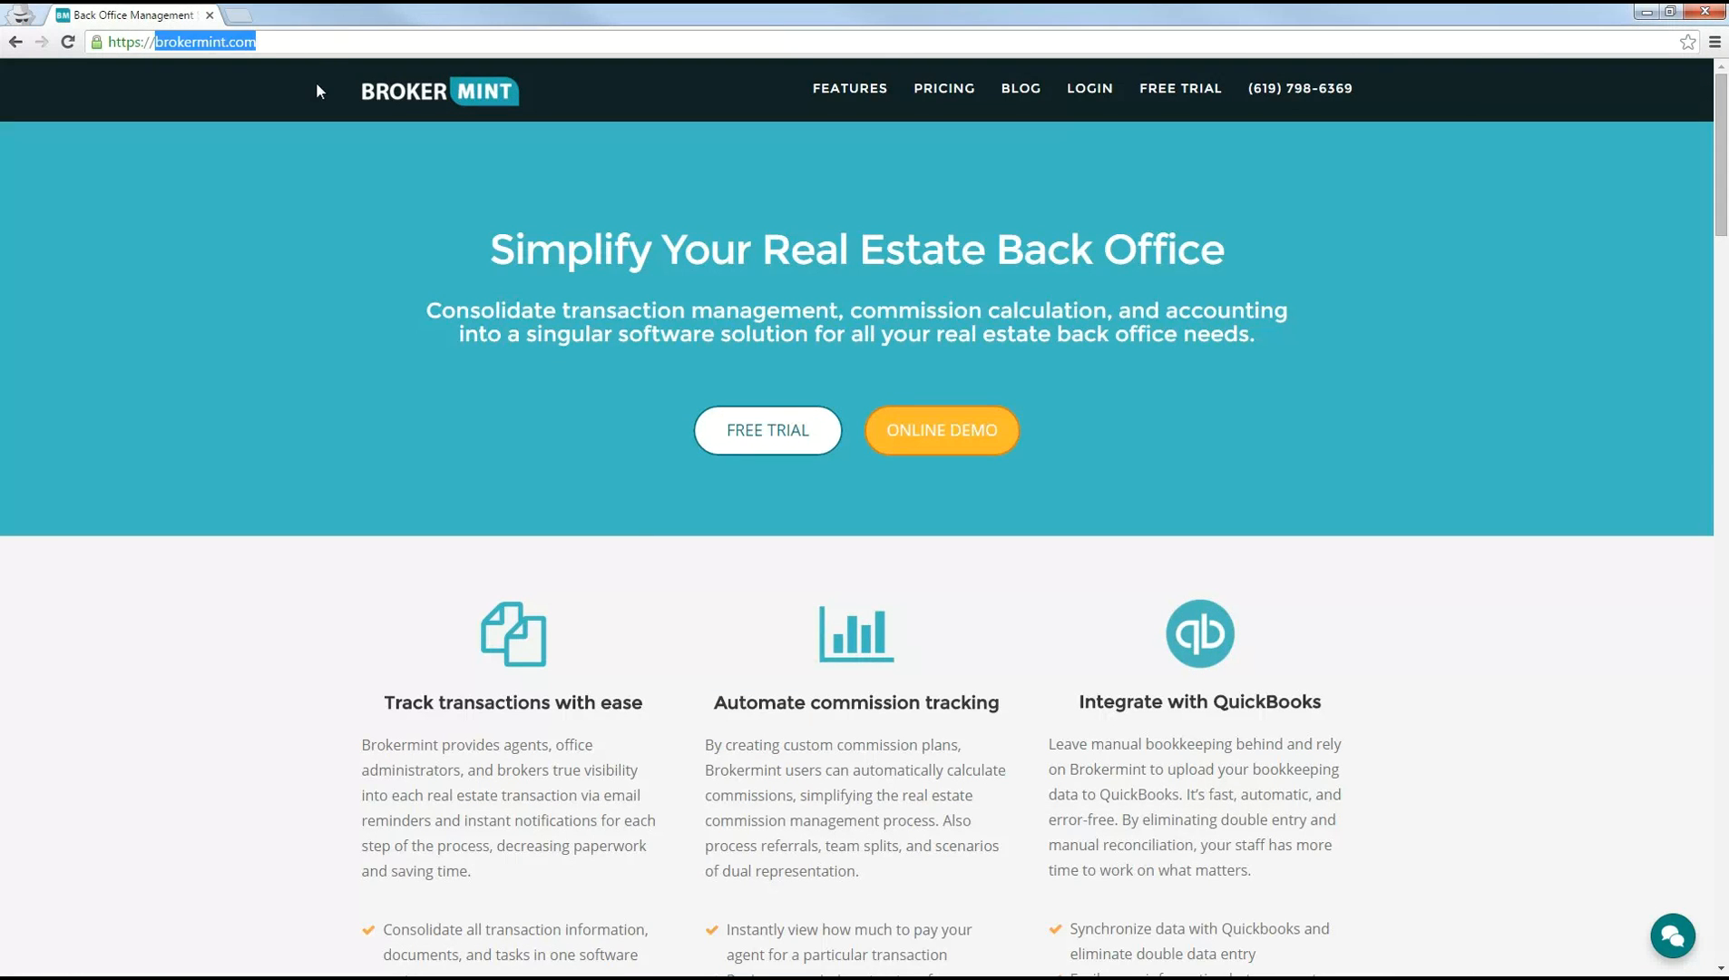
click(316, 82)
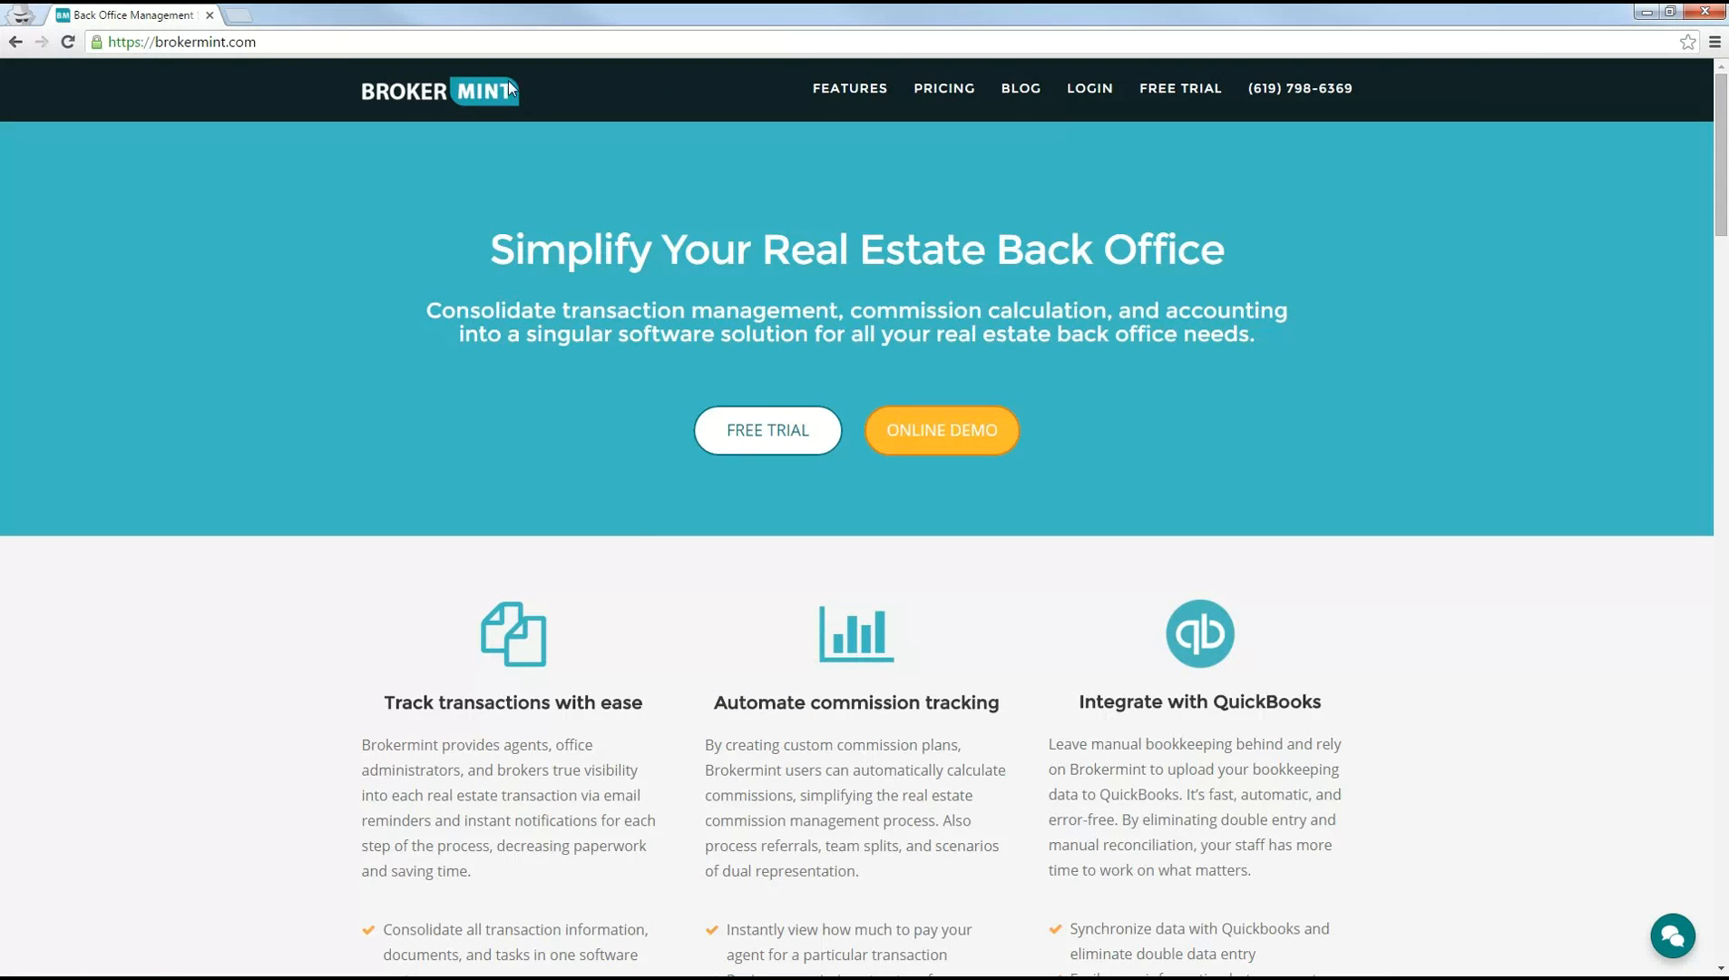
click(1089, 91)
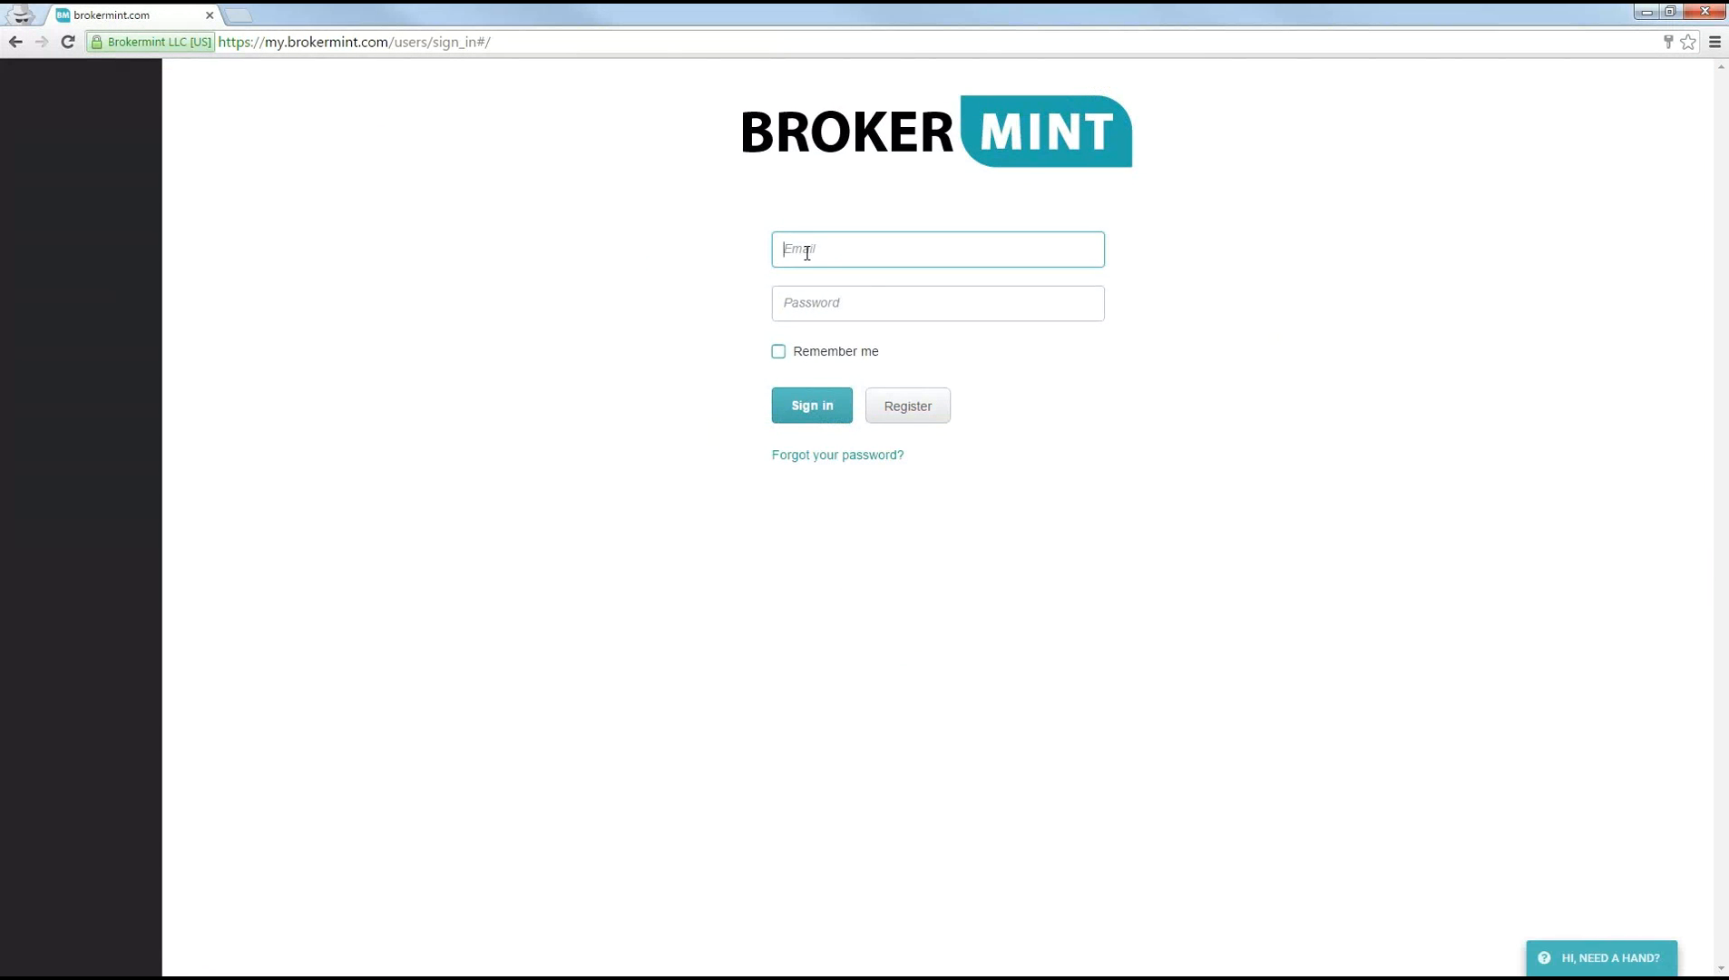
click(808, 303)
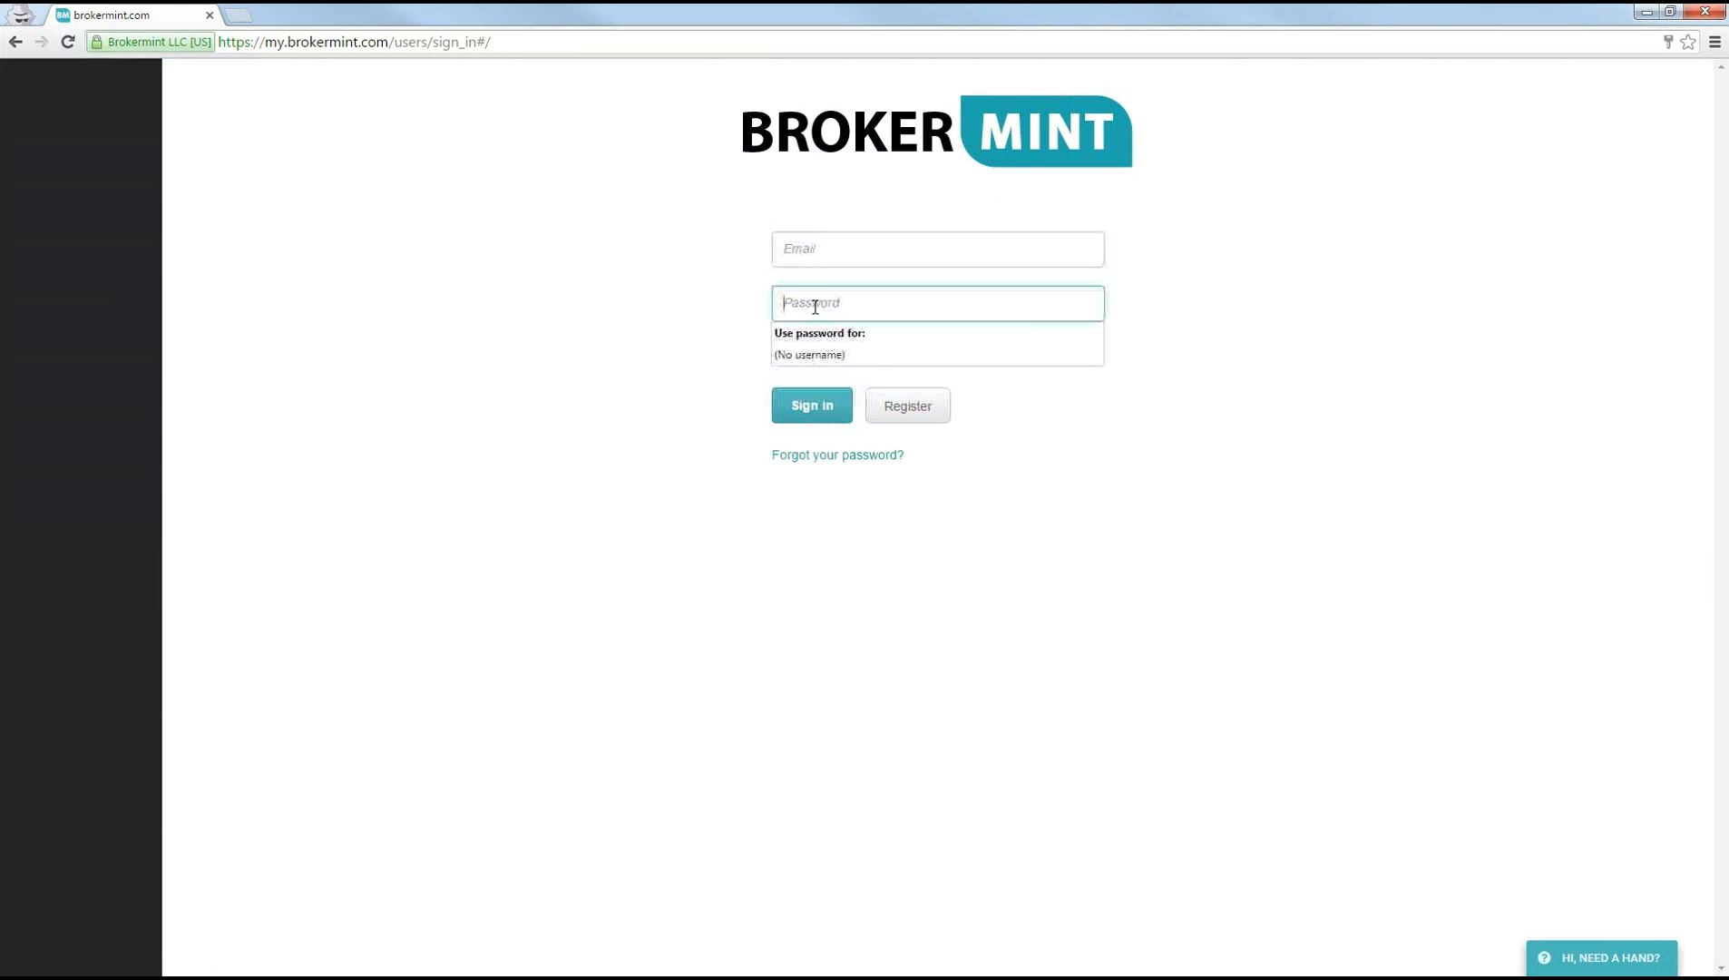
key(Down)
key(Return)
drag(832, 306, 685, 310)
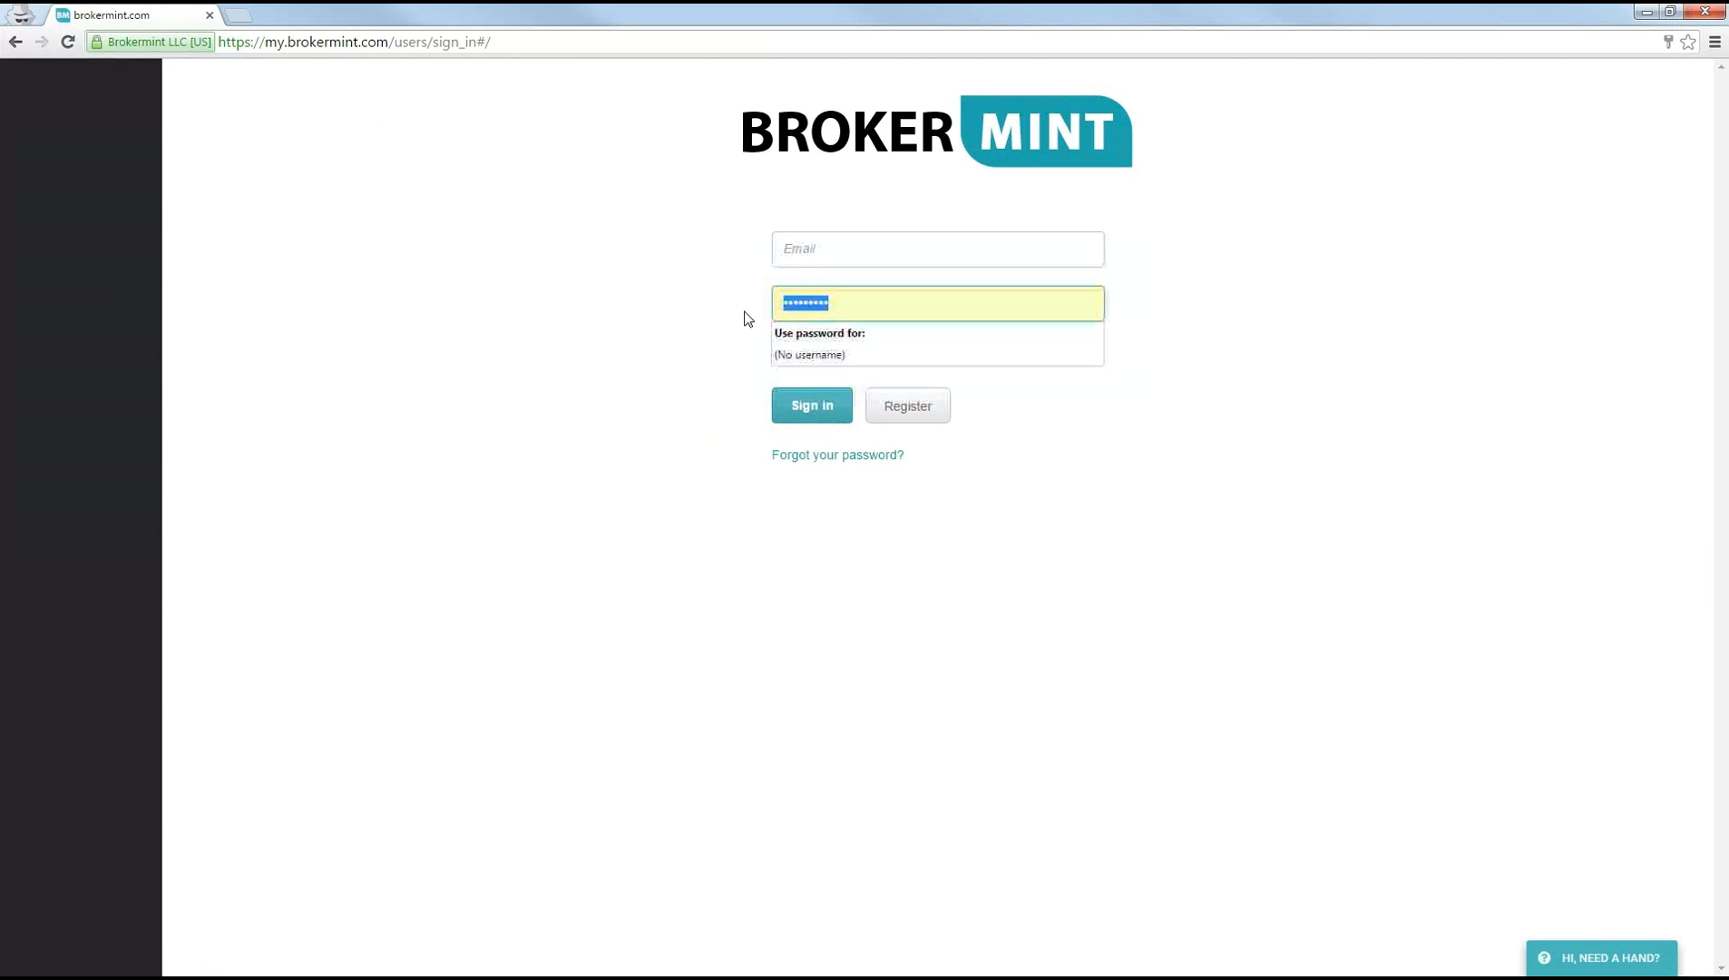
key(BackSpace)
click(1083, 395)
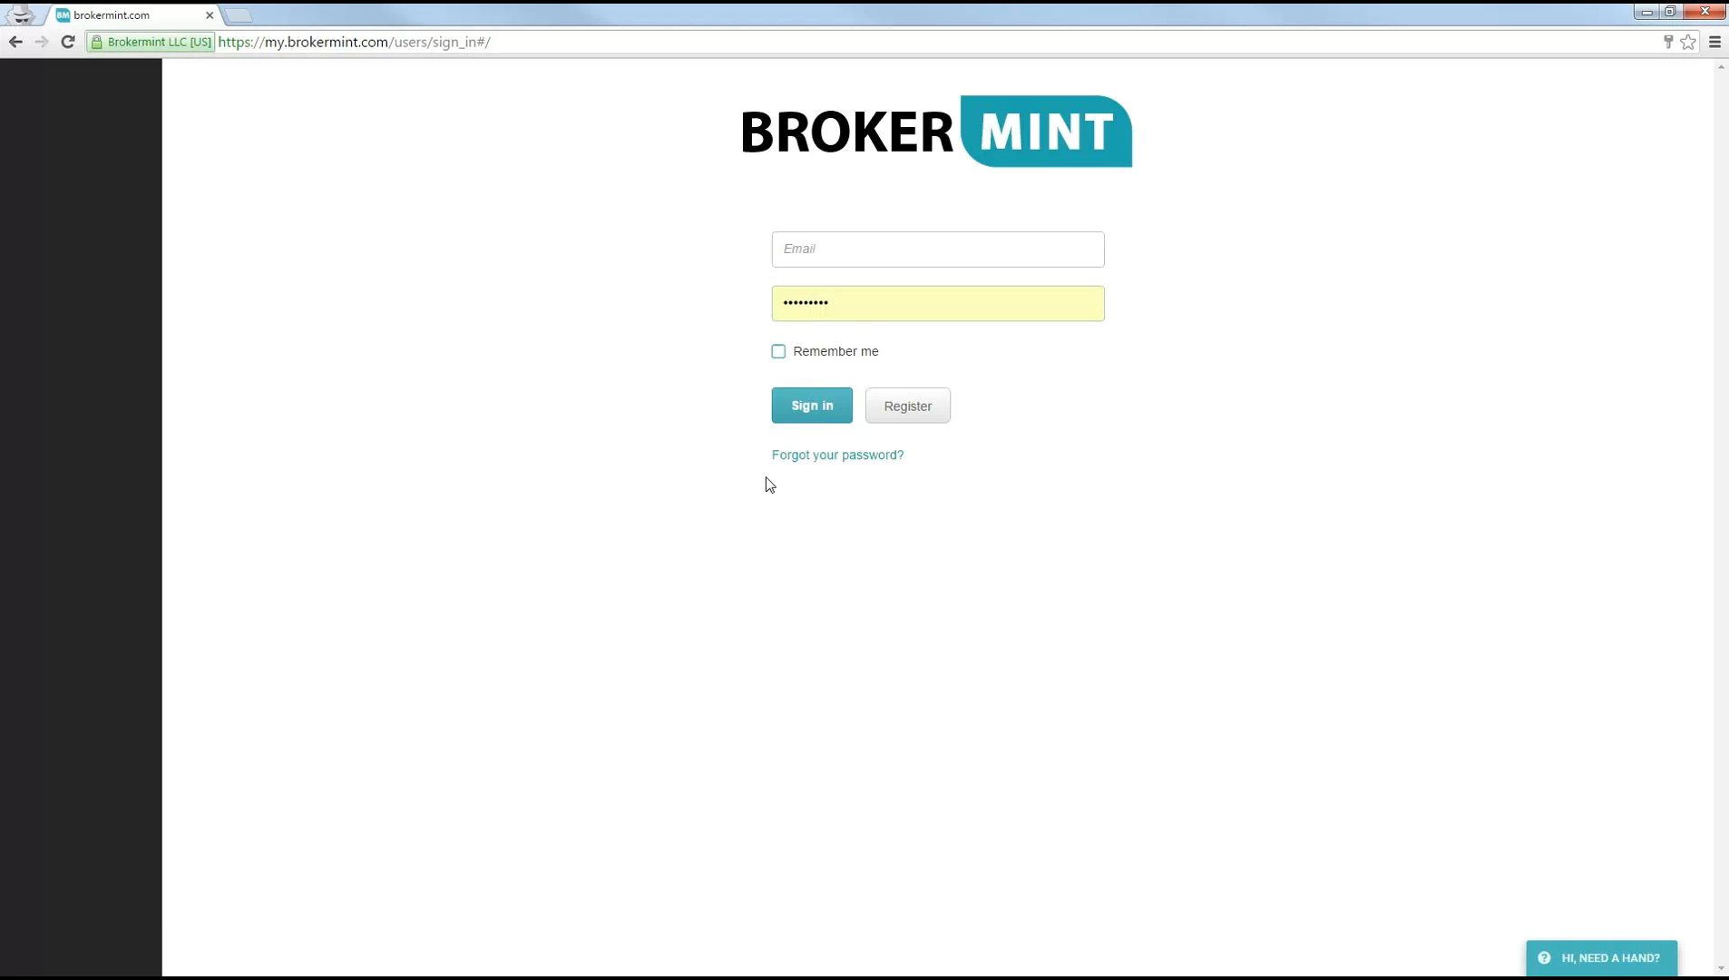
Step: View the forgotten-password page, return to the homepage to reach the login form again, and reopen the password reset link
click(810, 456)
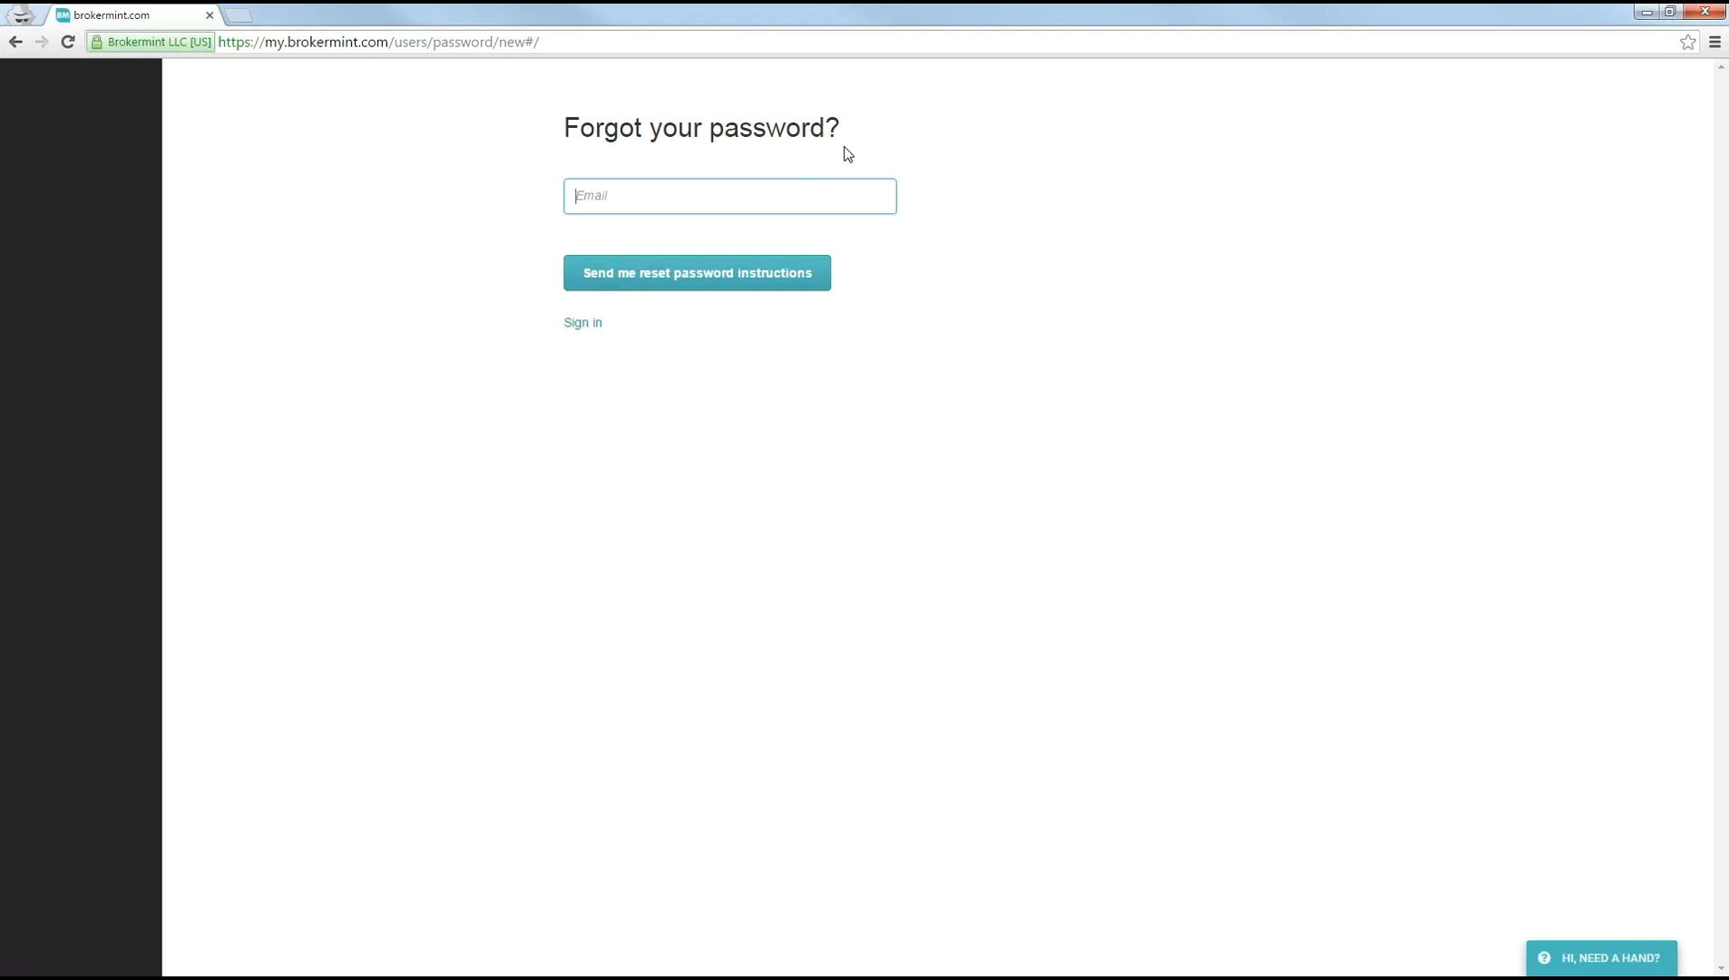
key(alt+Left)
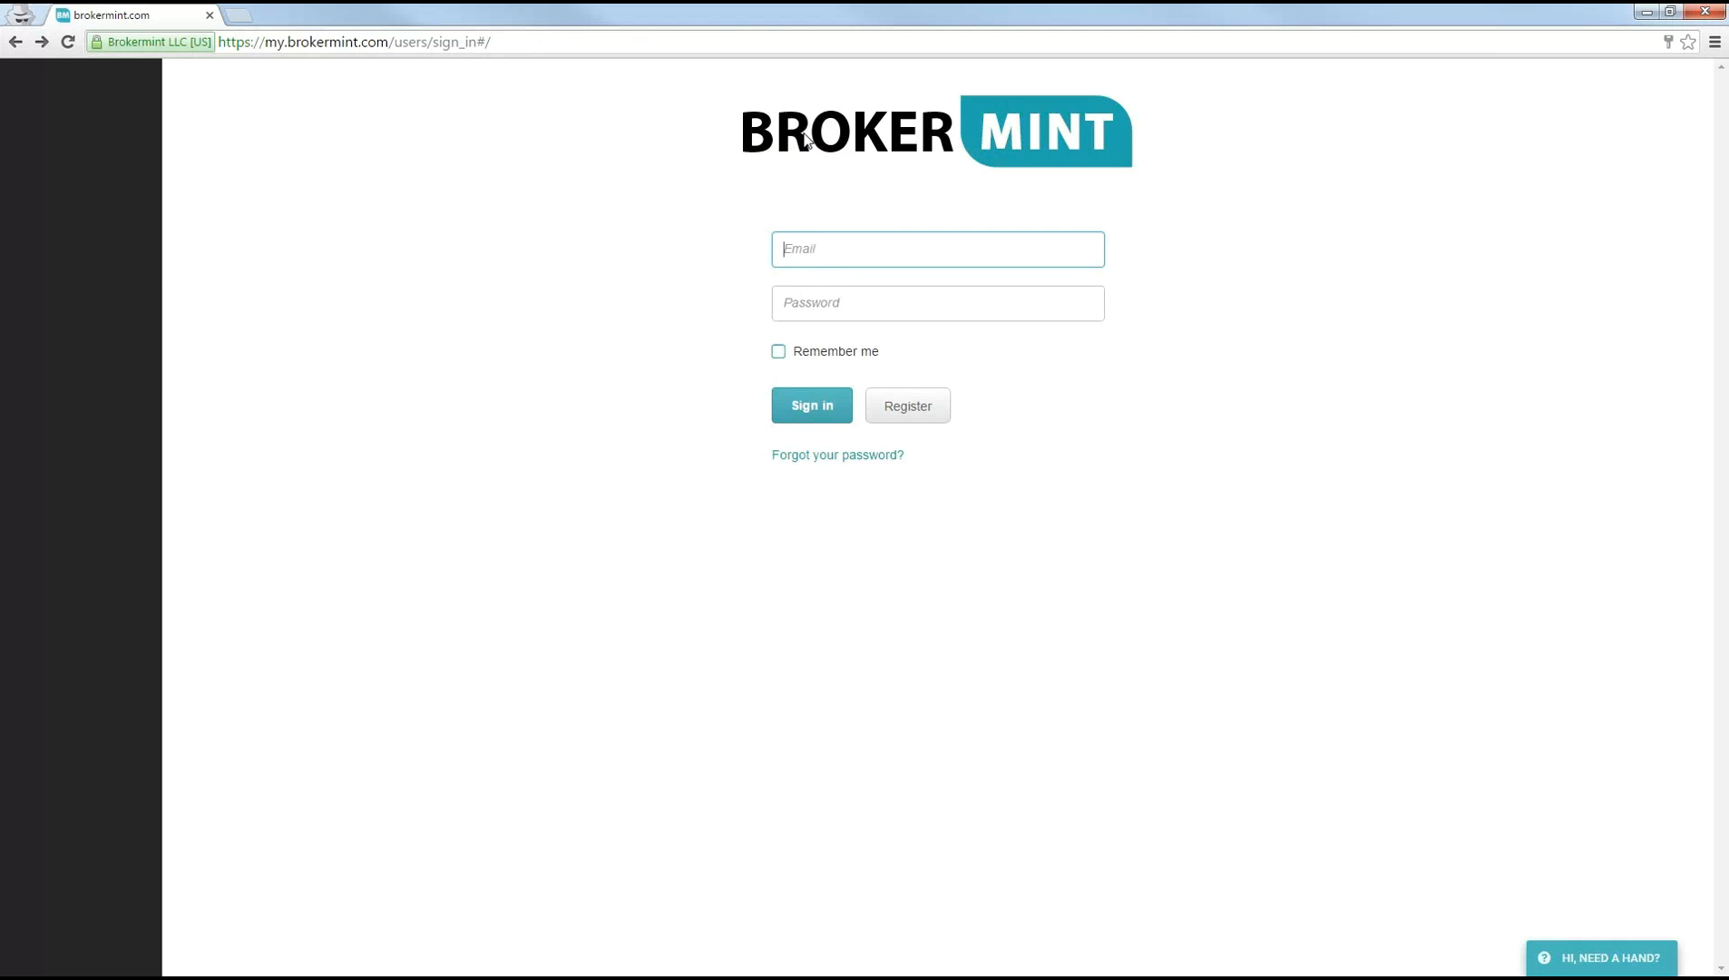
click(805, 139)
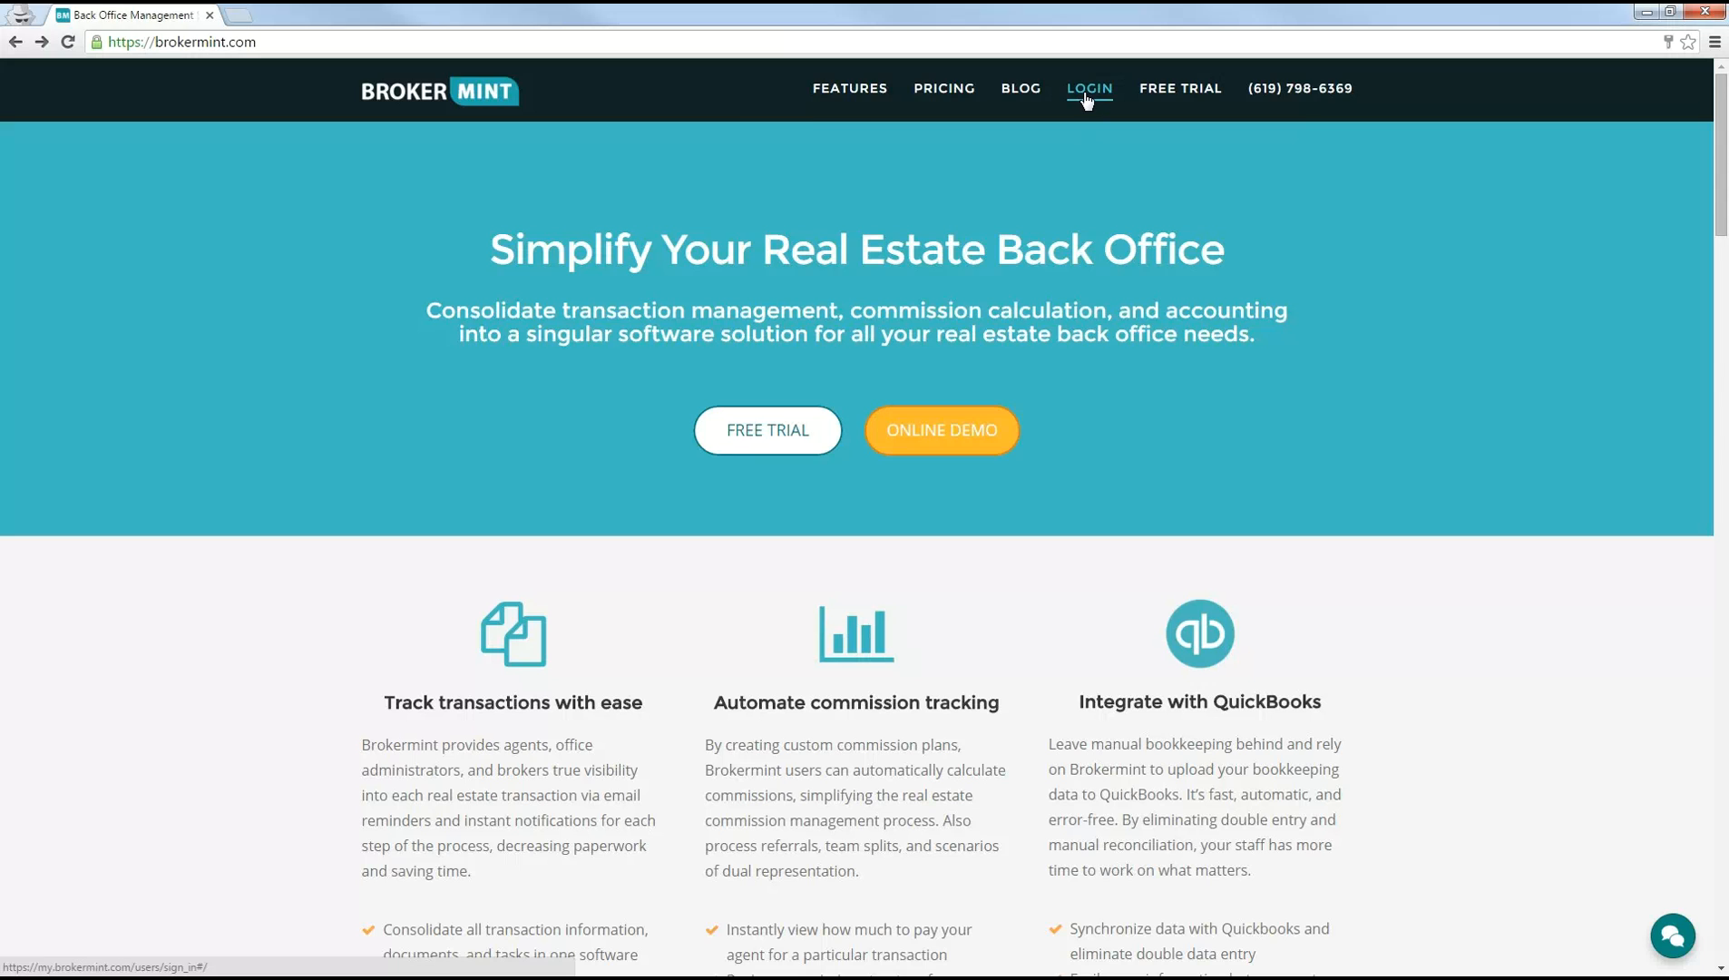
click(1086, 94)
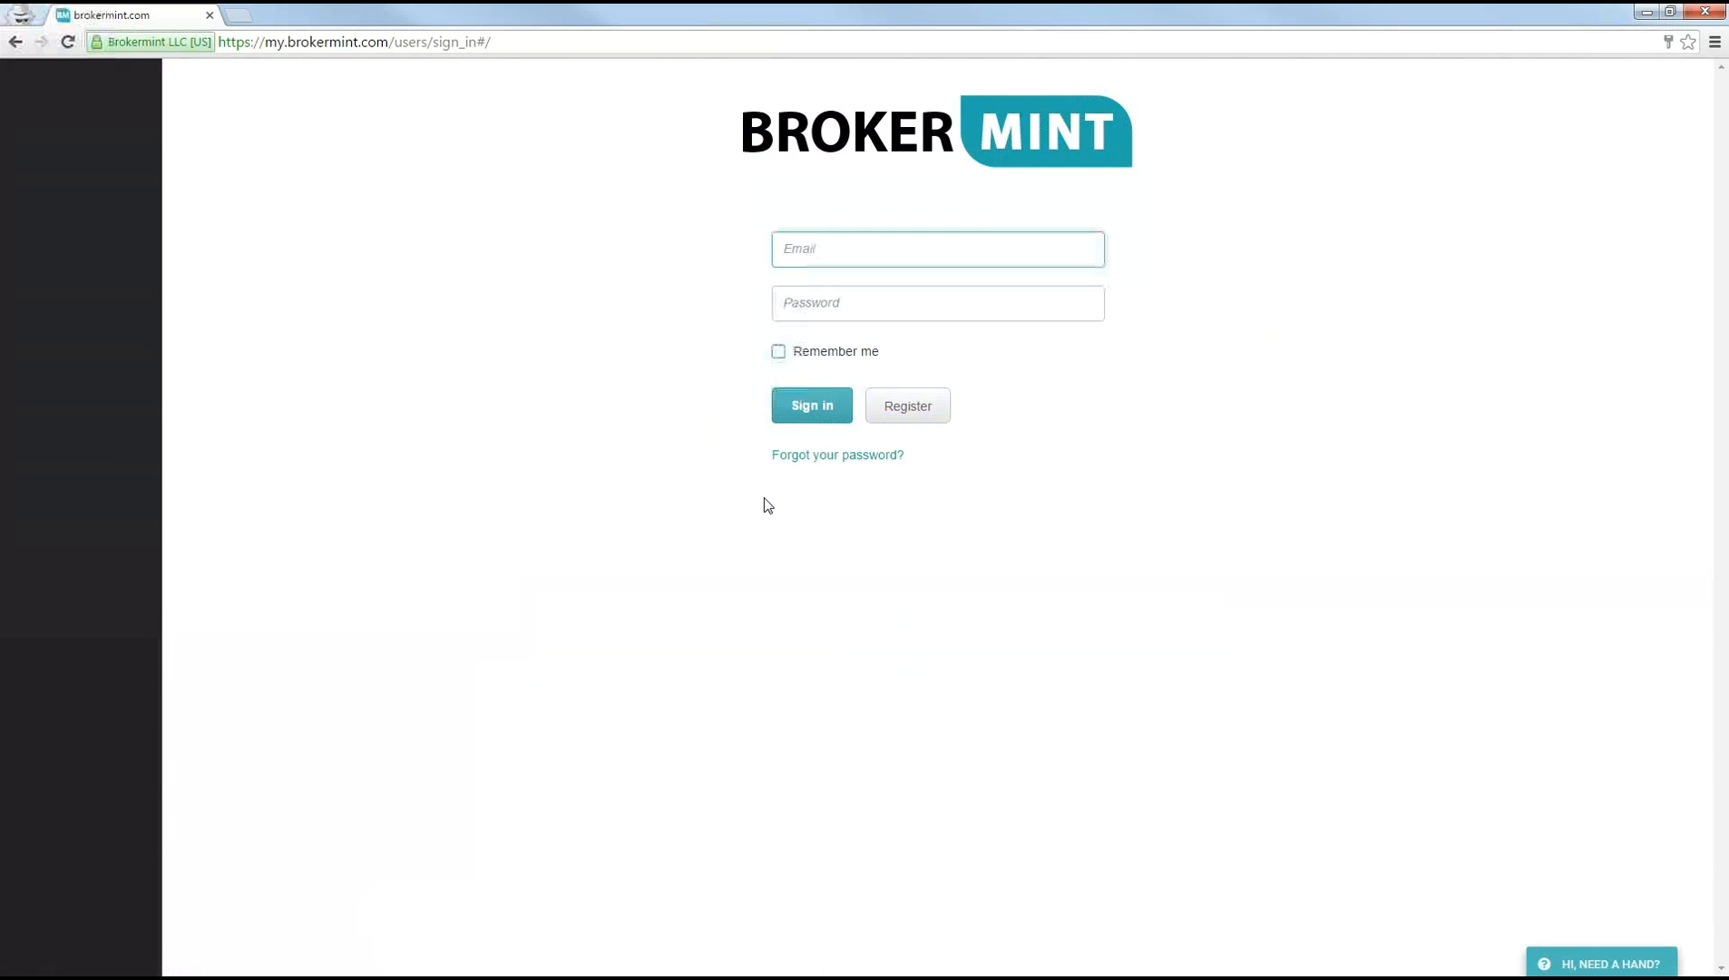
click(812, 458)
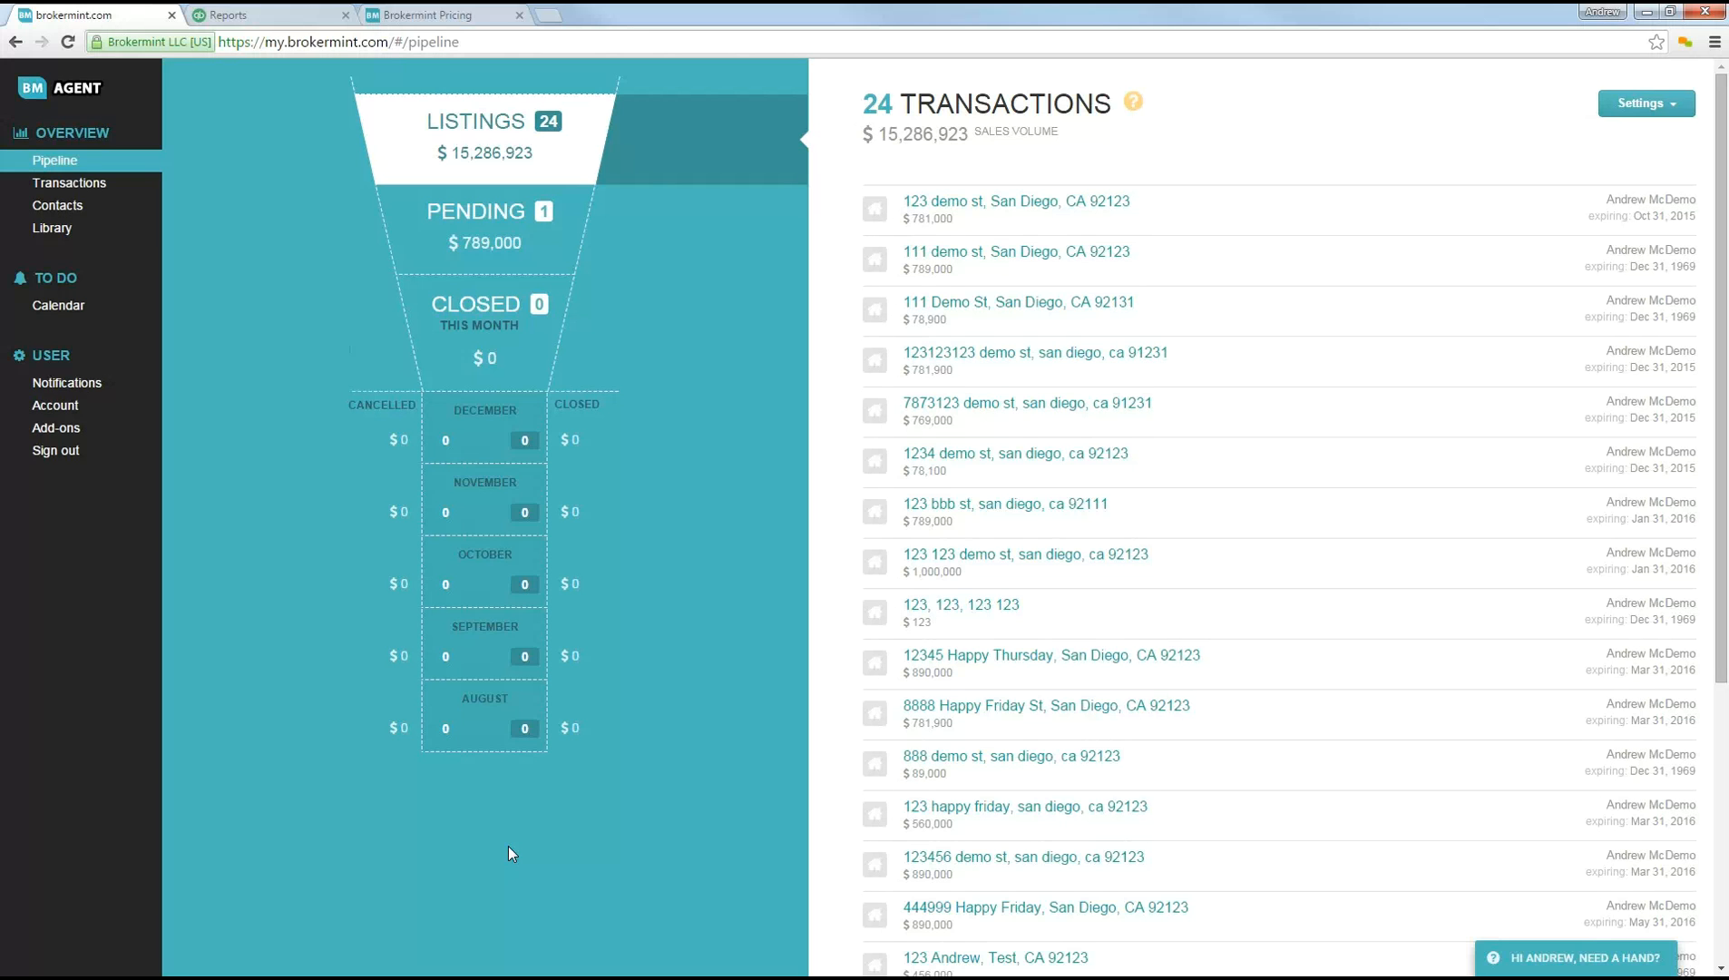
Step: Review the pending, closed and listing stages of the agent's pipeline and look at the display options in its settings
click(495, 218)
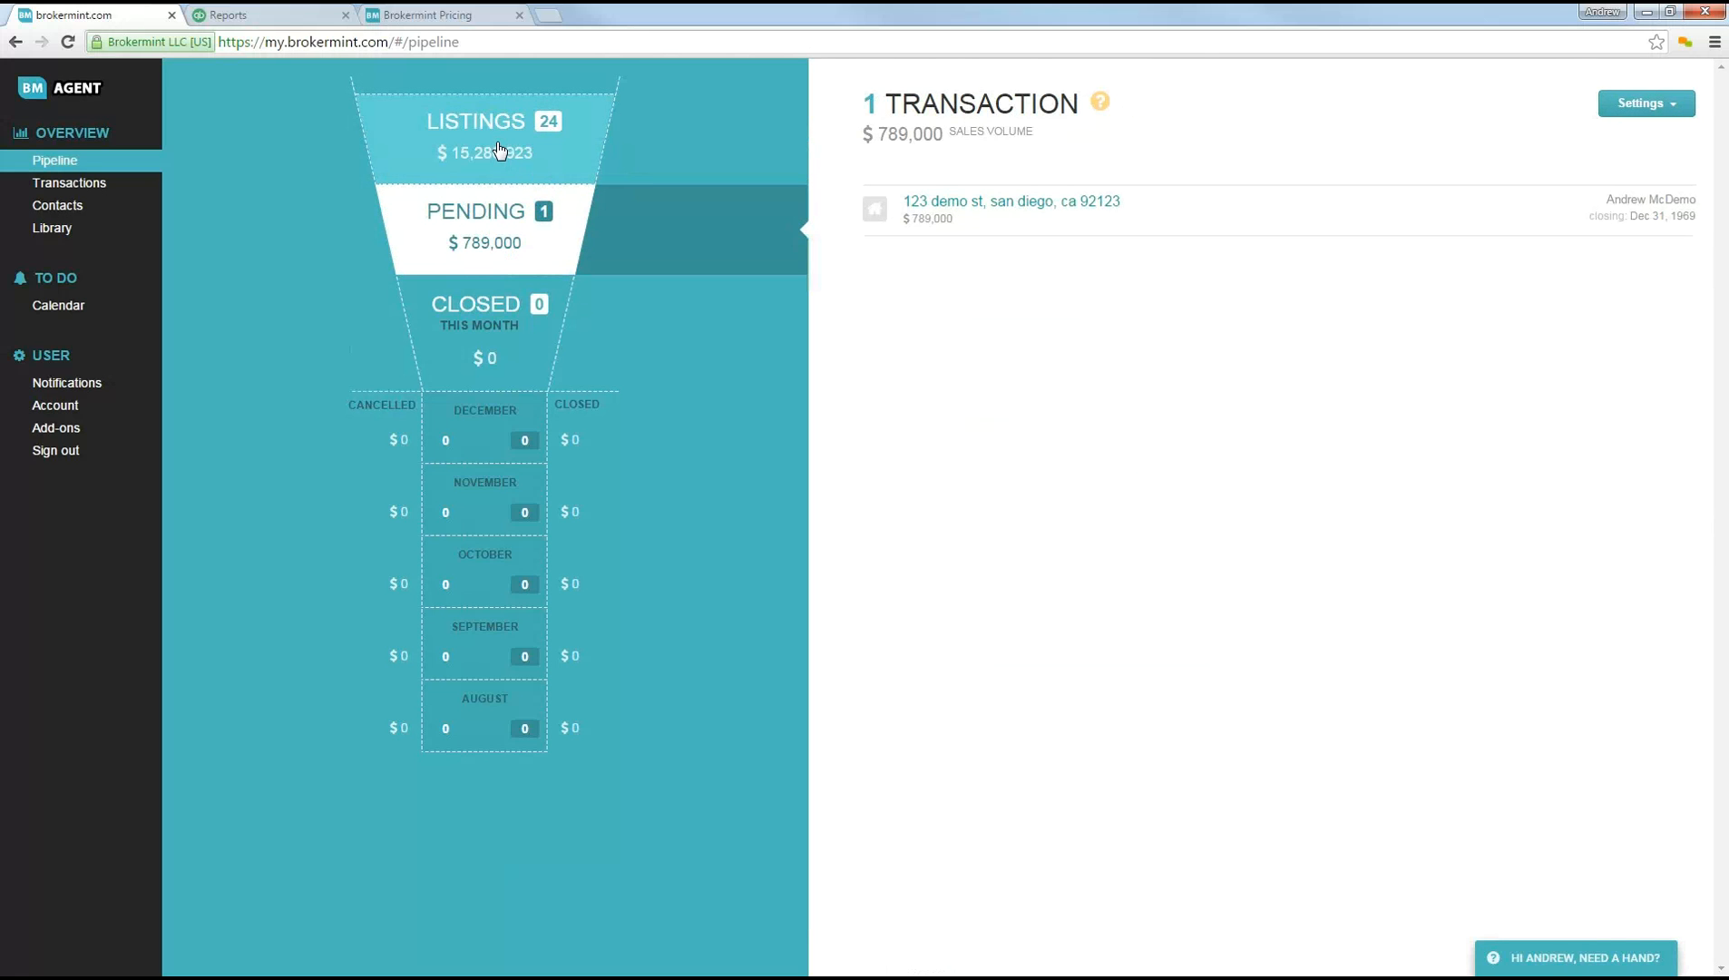
click(502, 152)
click(495, 240)
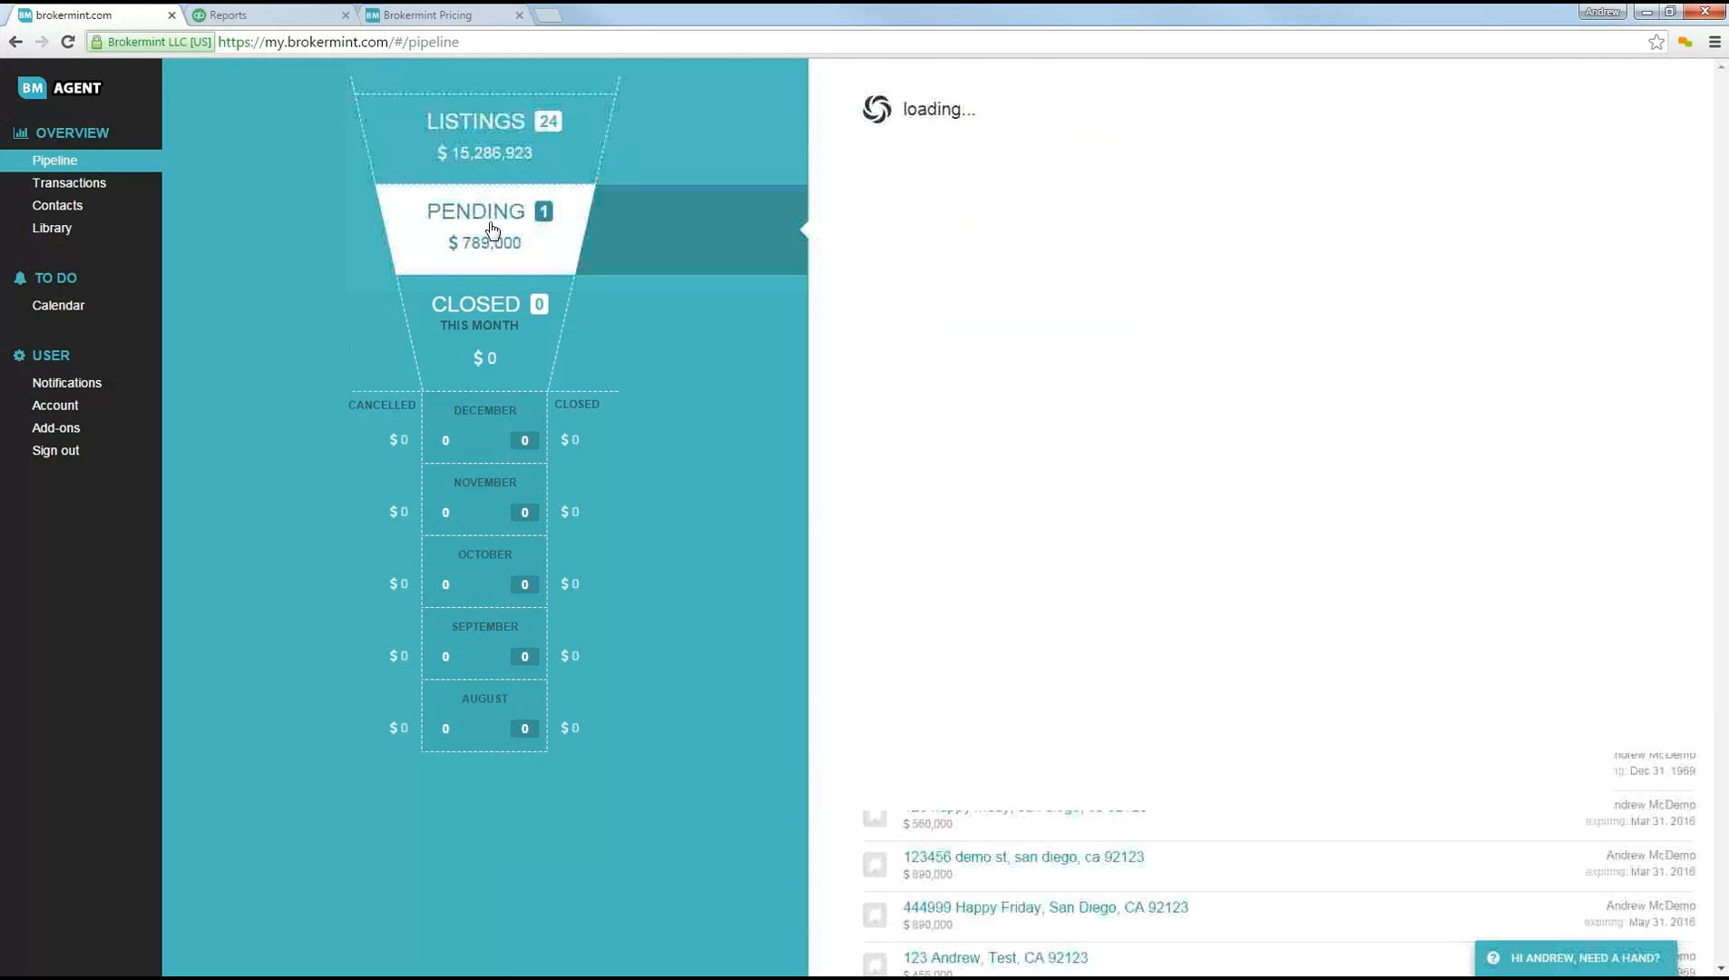
click(518, 352)
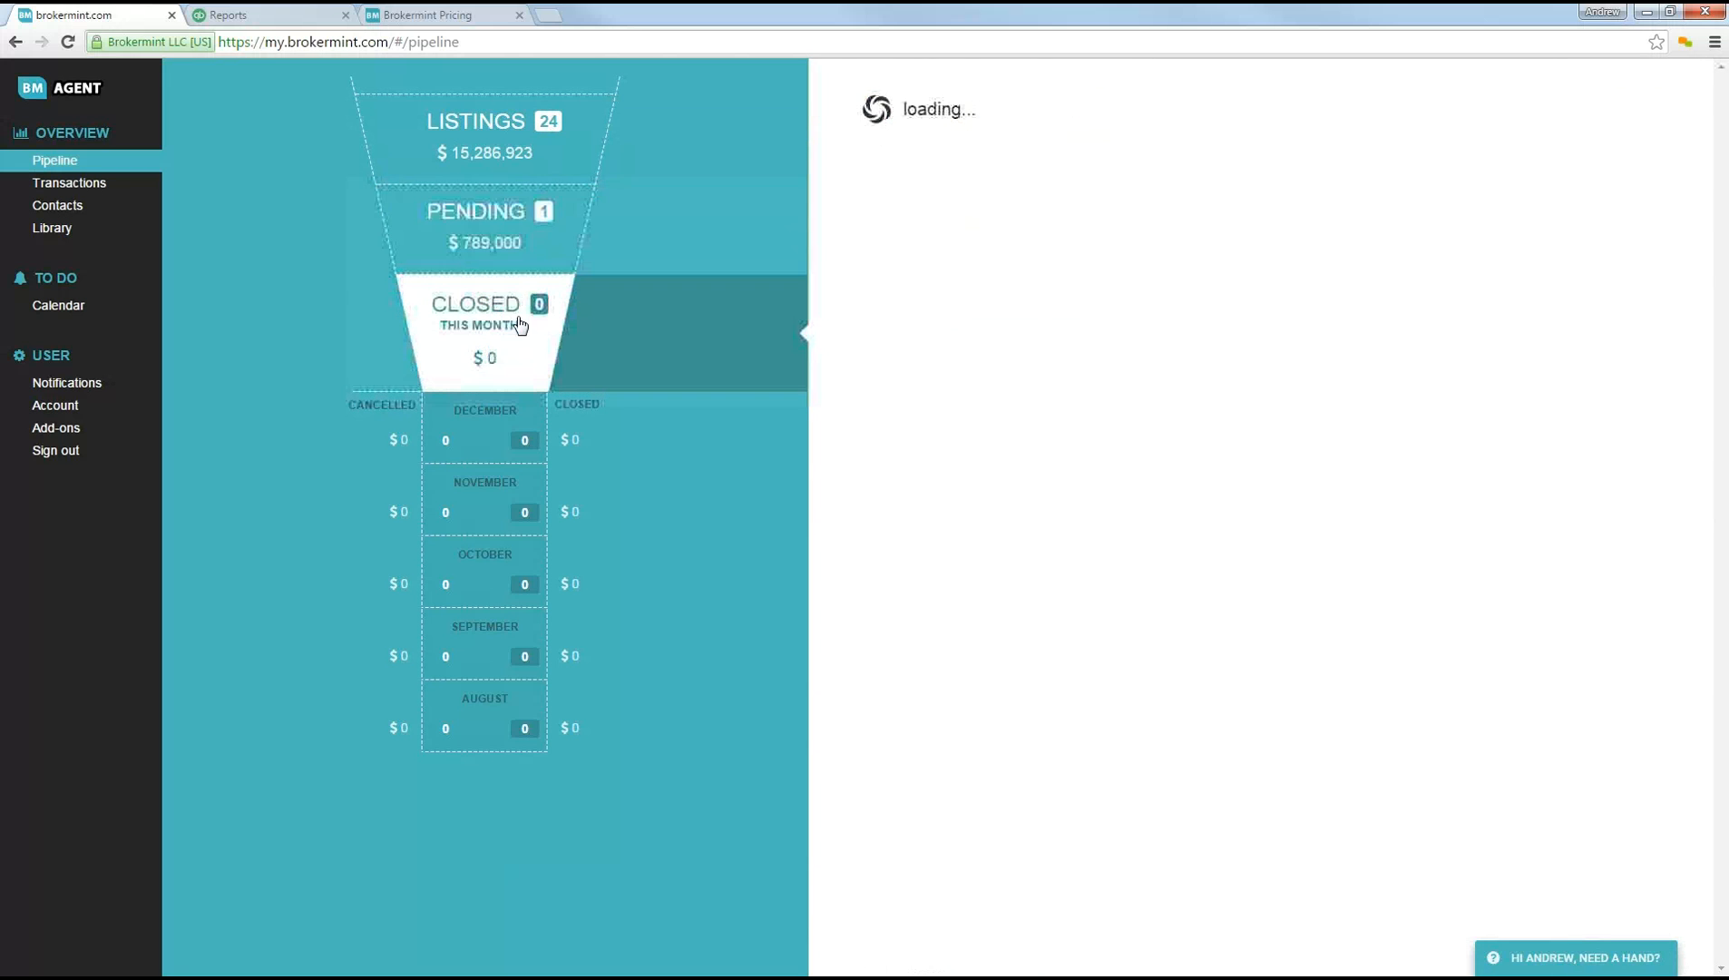
click(524, 172)
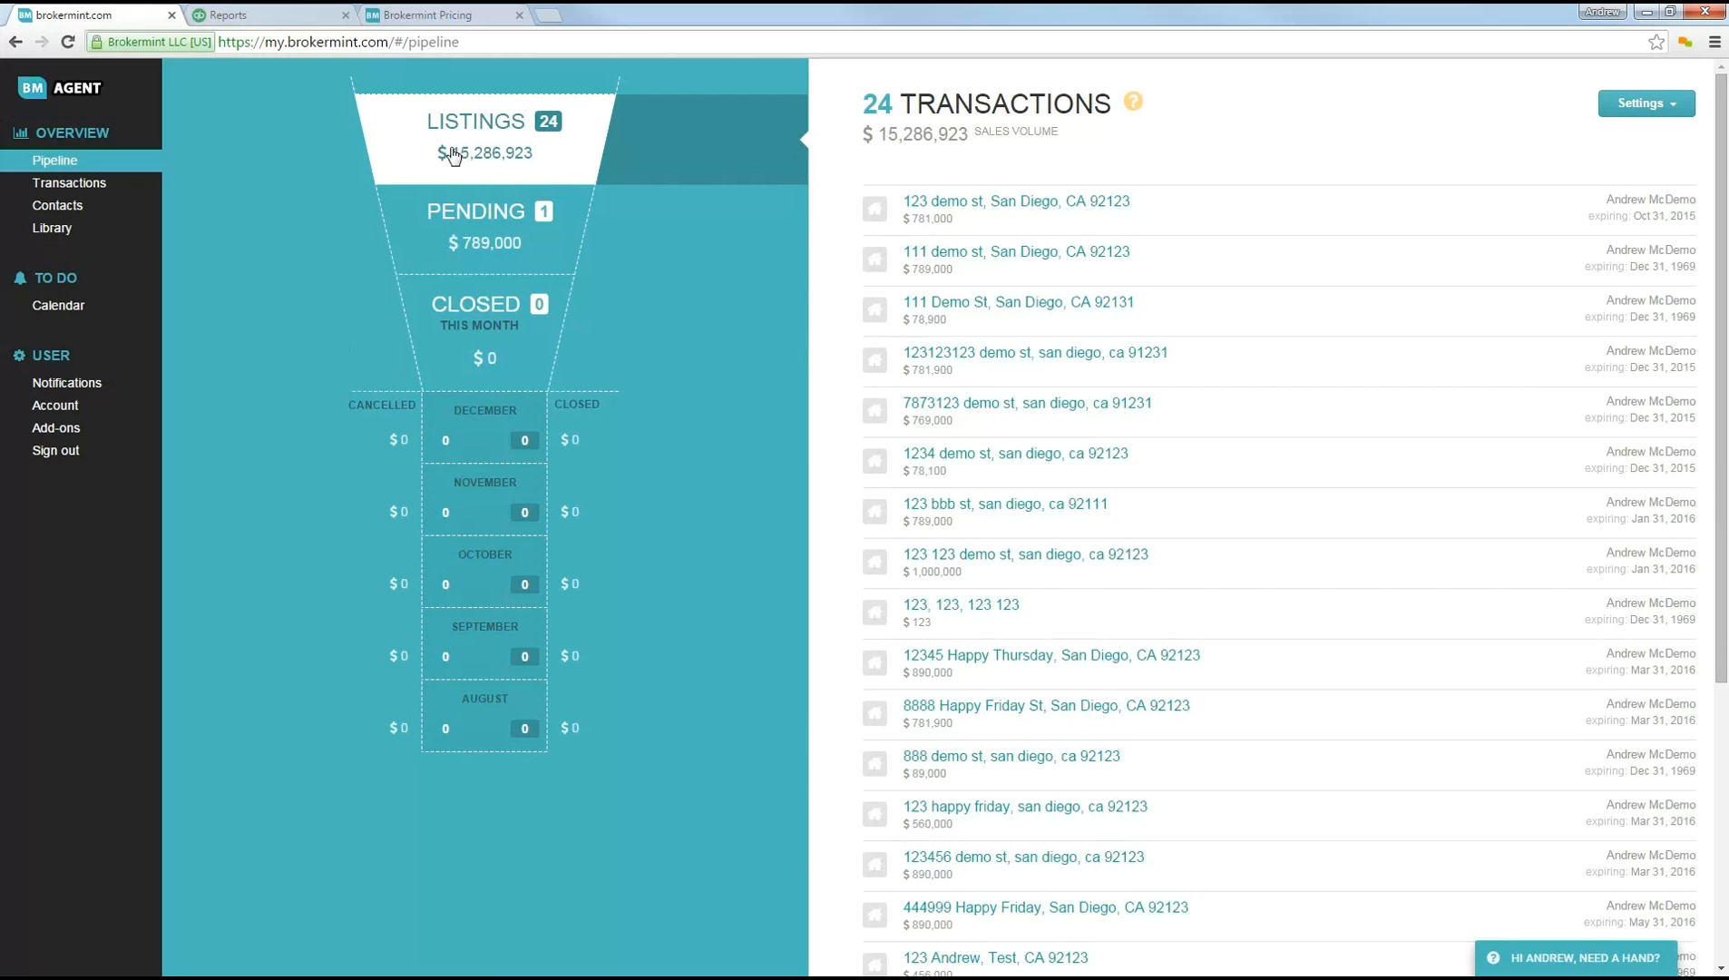
click(1628, 113)
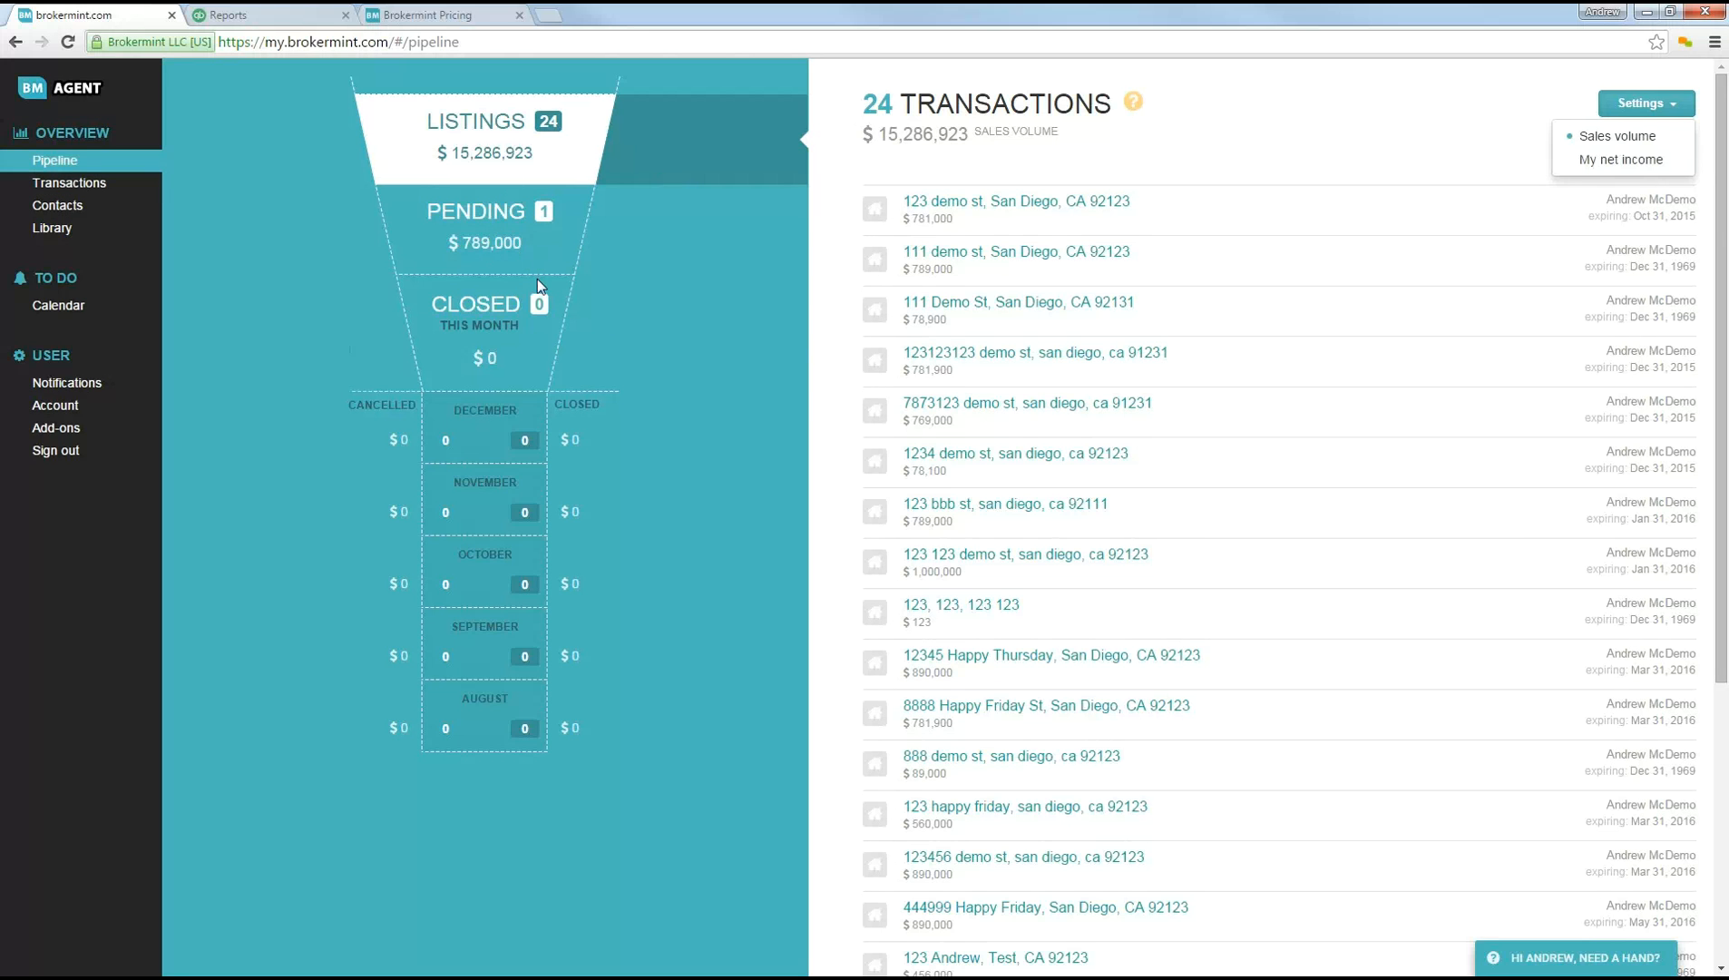
click(658, 296)
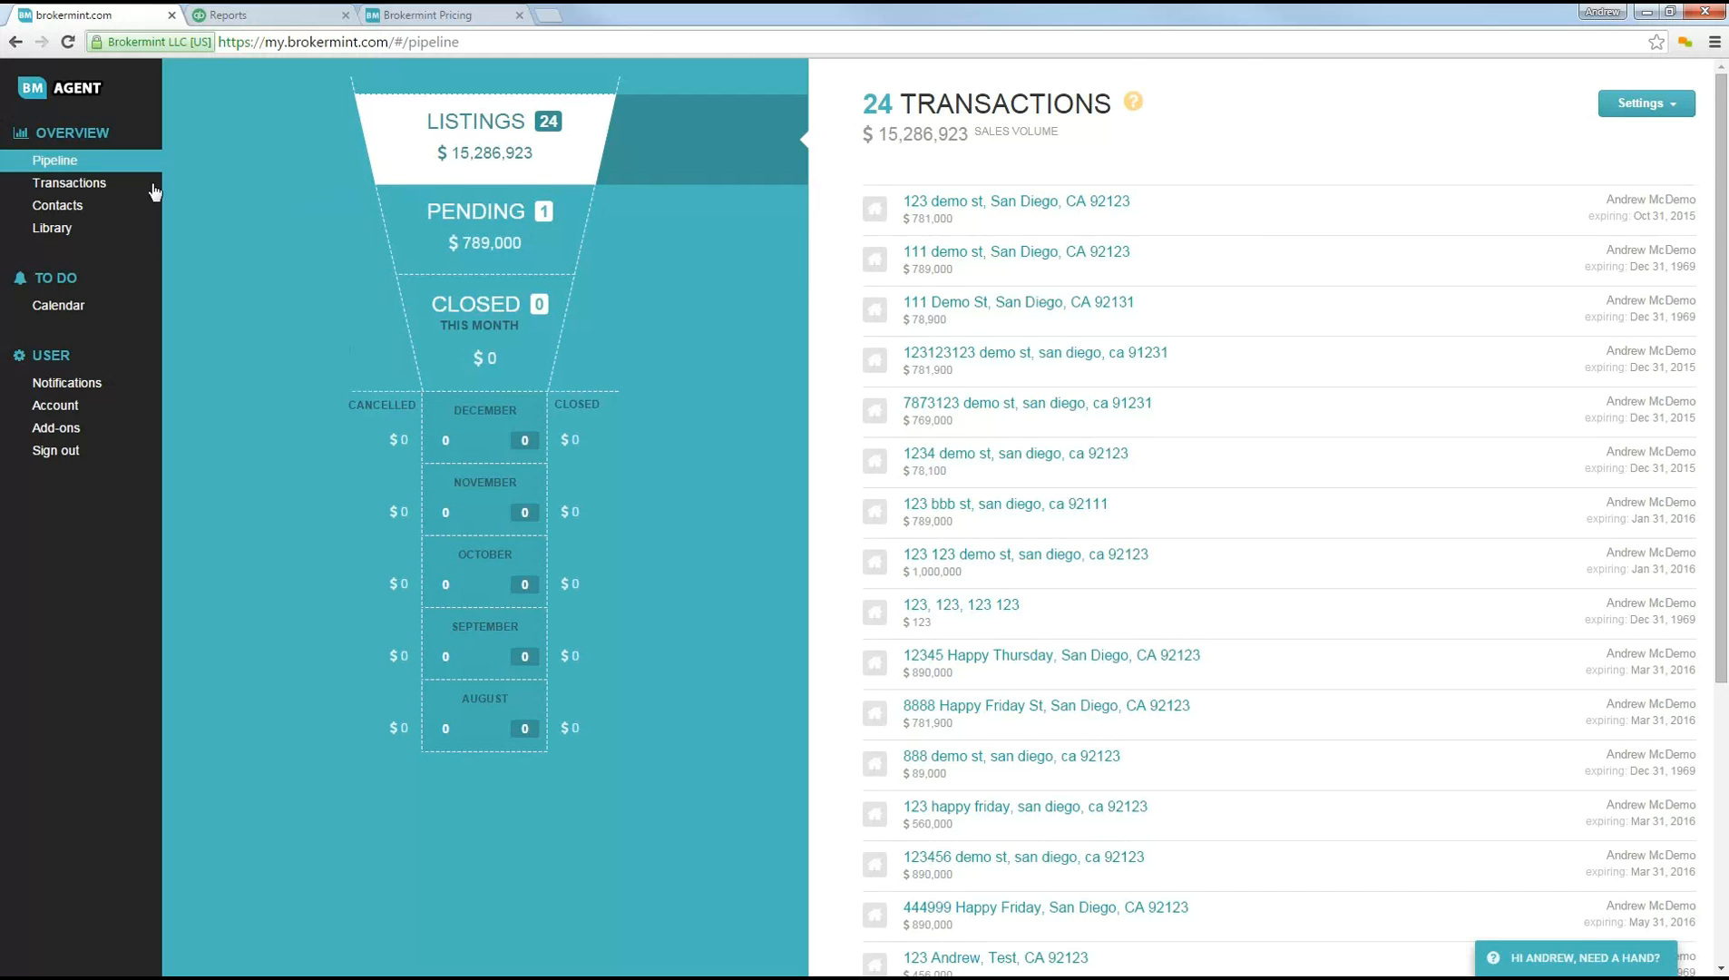
Step: Start a new transaction from the Transactions list and enter the property's street address
click(91, 191)
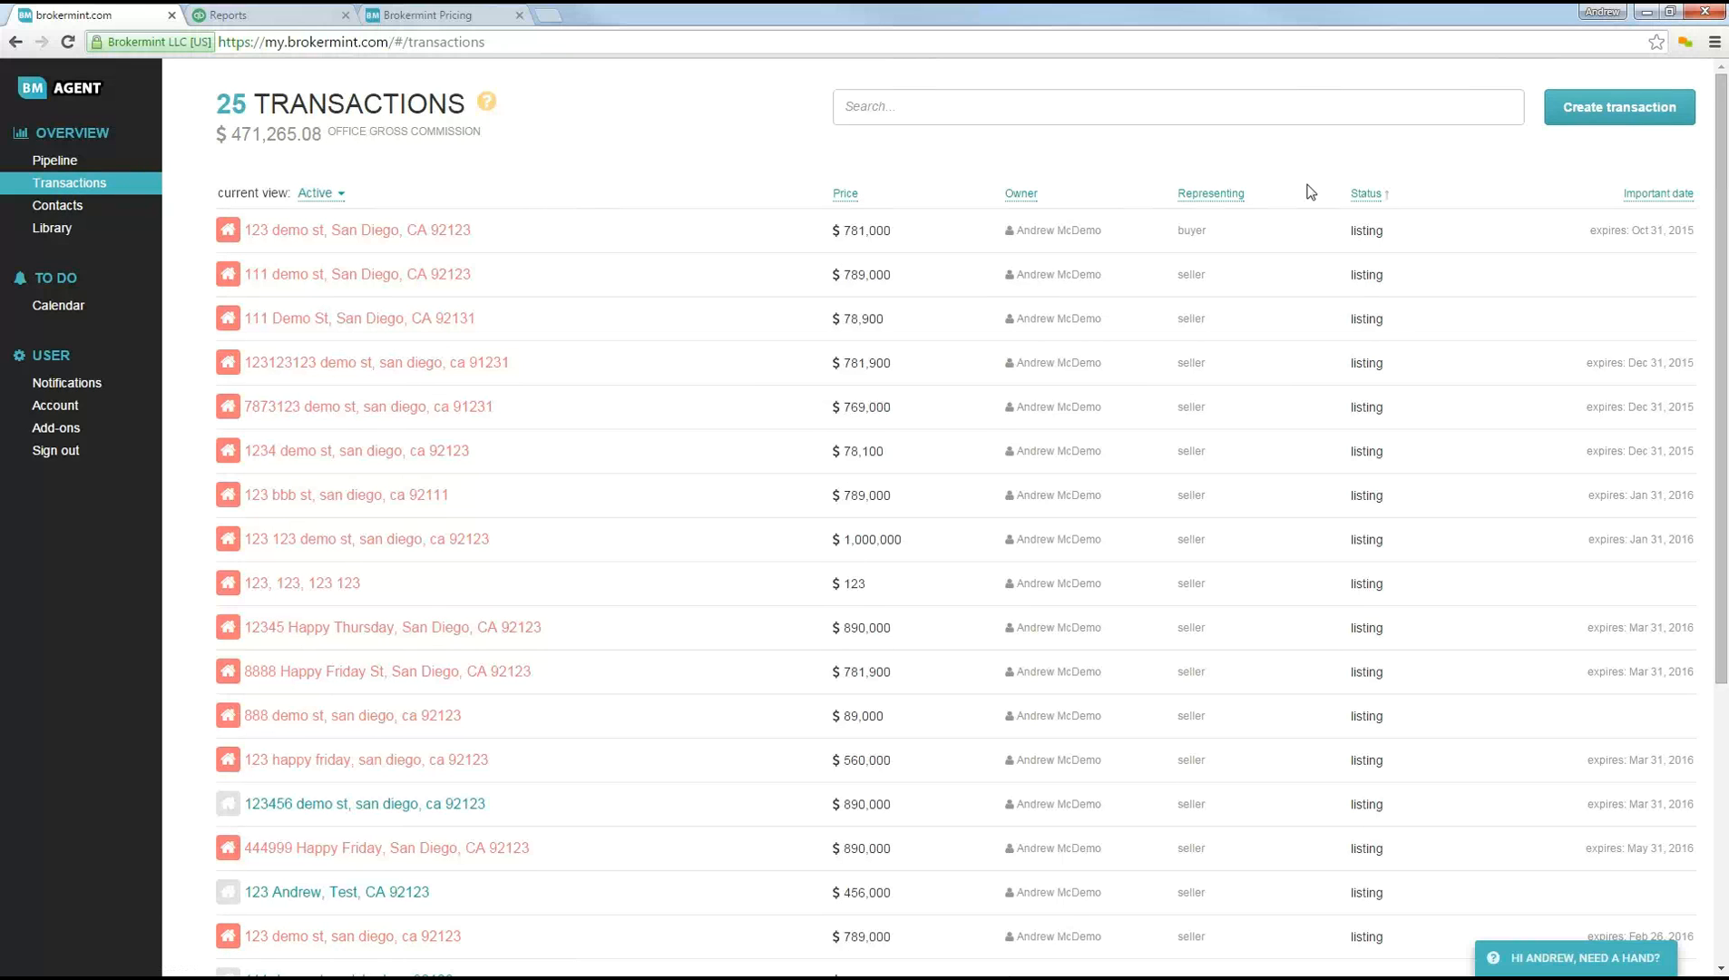
click(1616, 125)
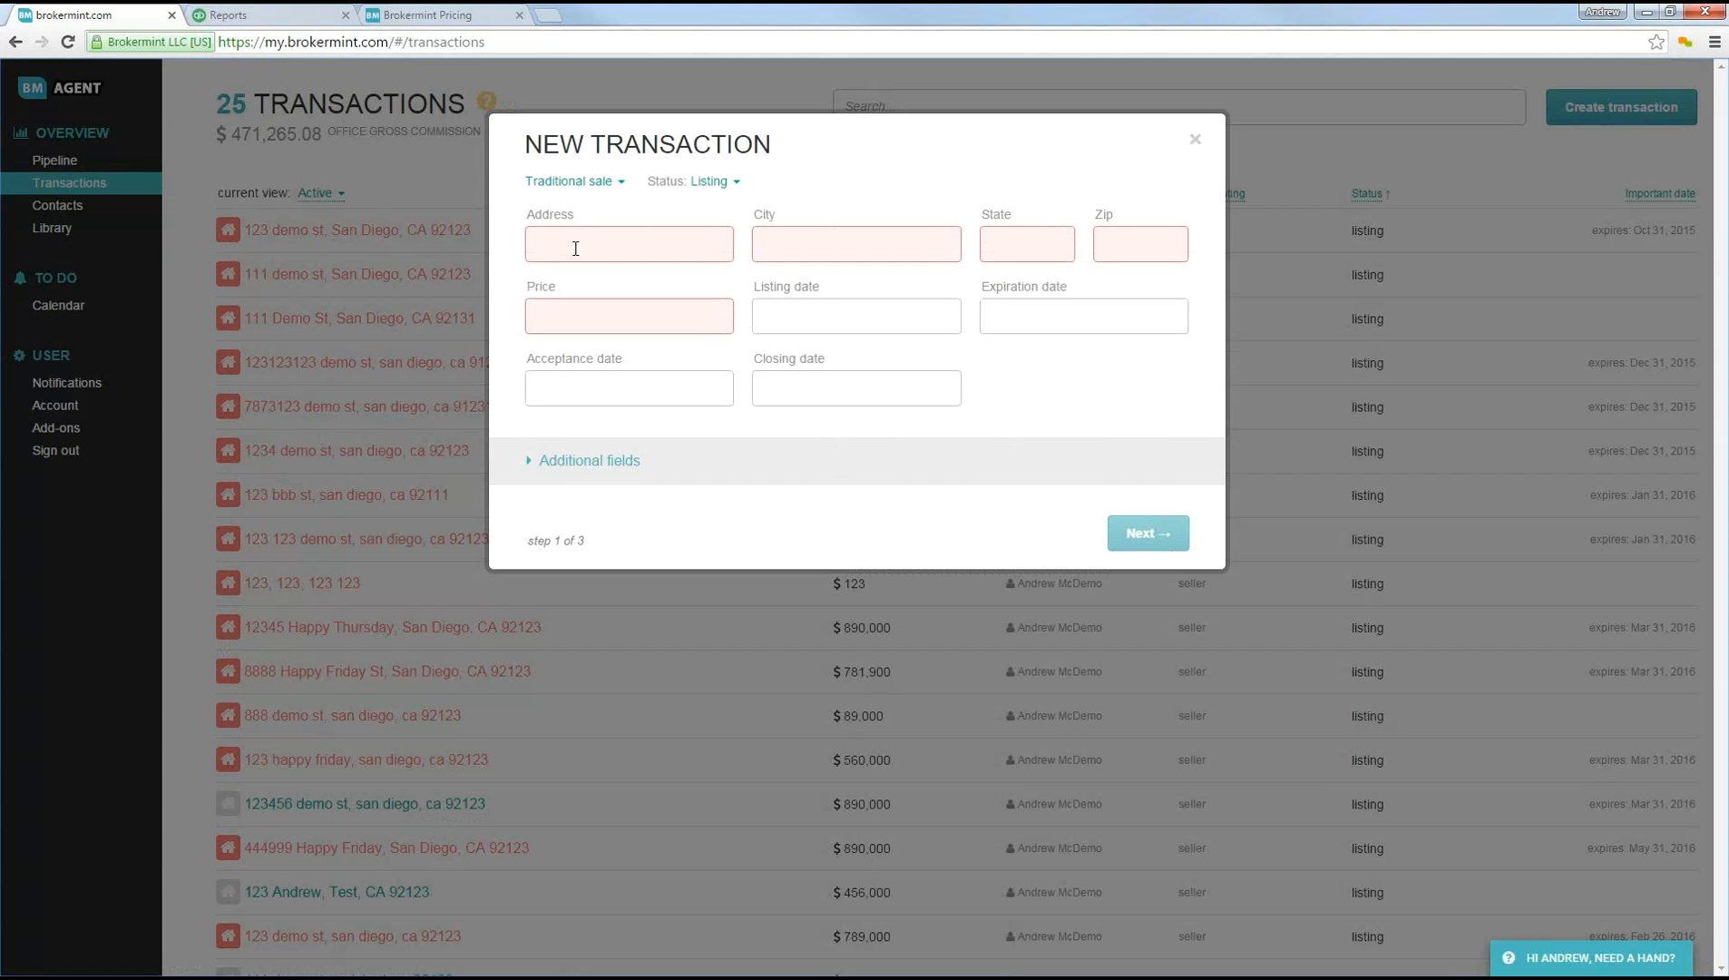
click(797, 246)
click(1035, 245)
key(Tab)
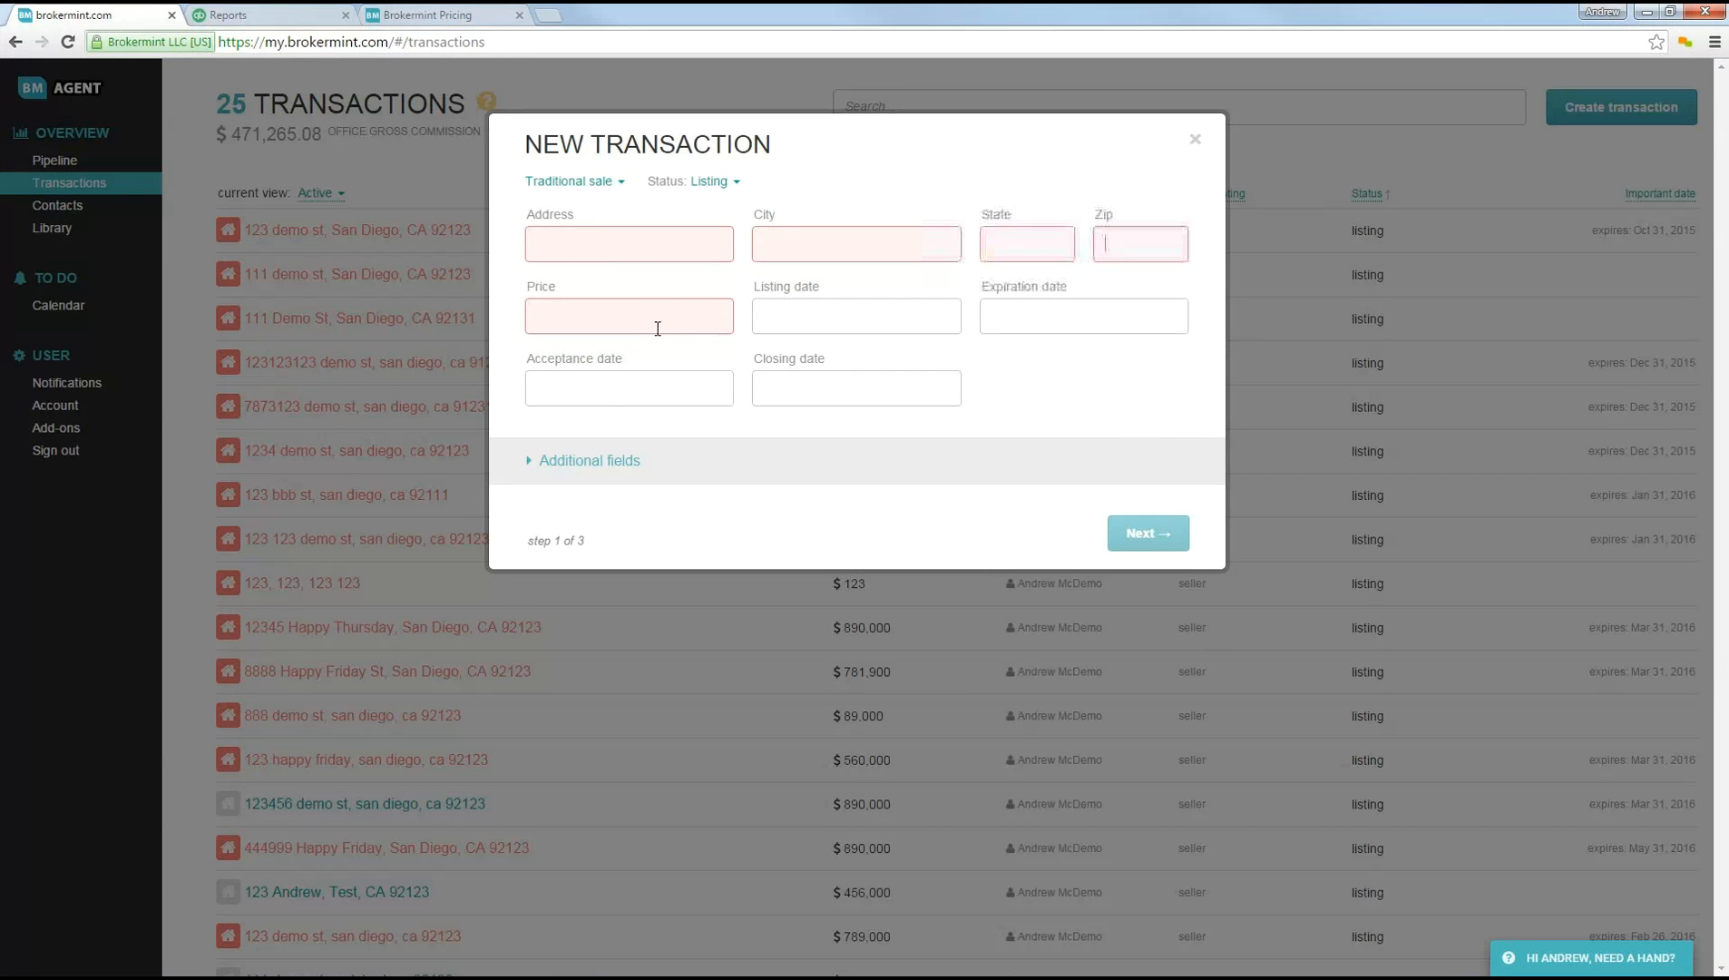
click(595, 248)
text(1)
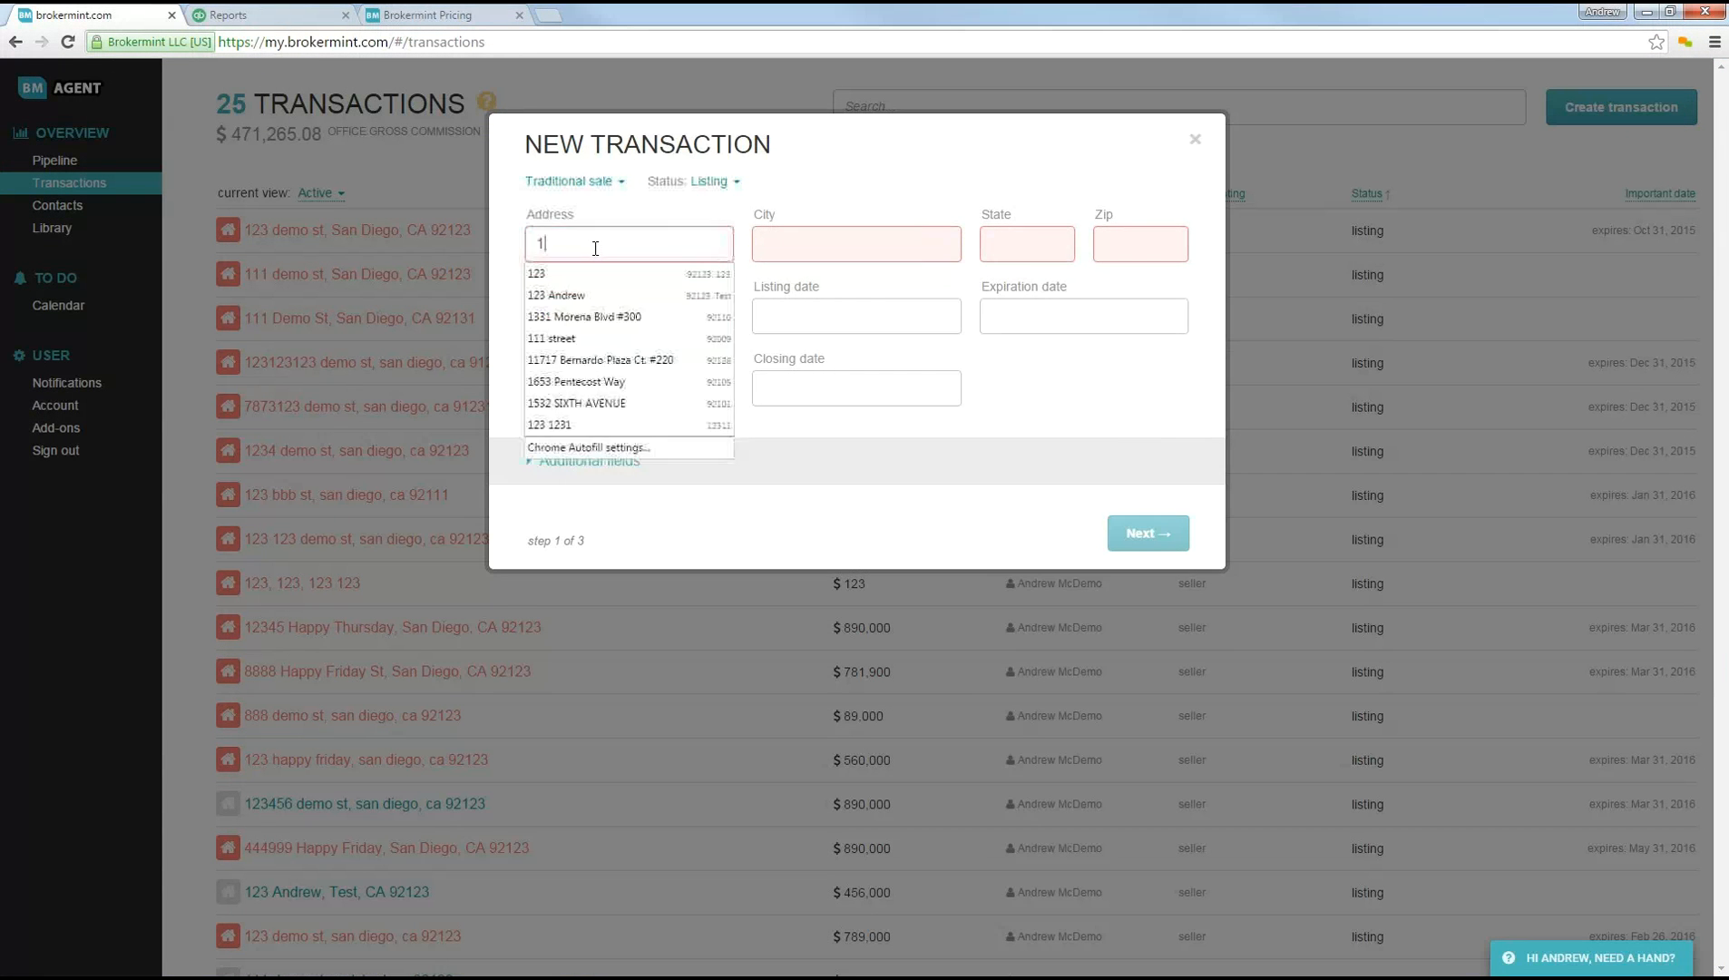
text(23 123 )
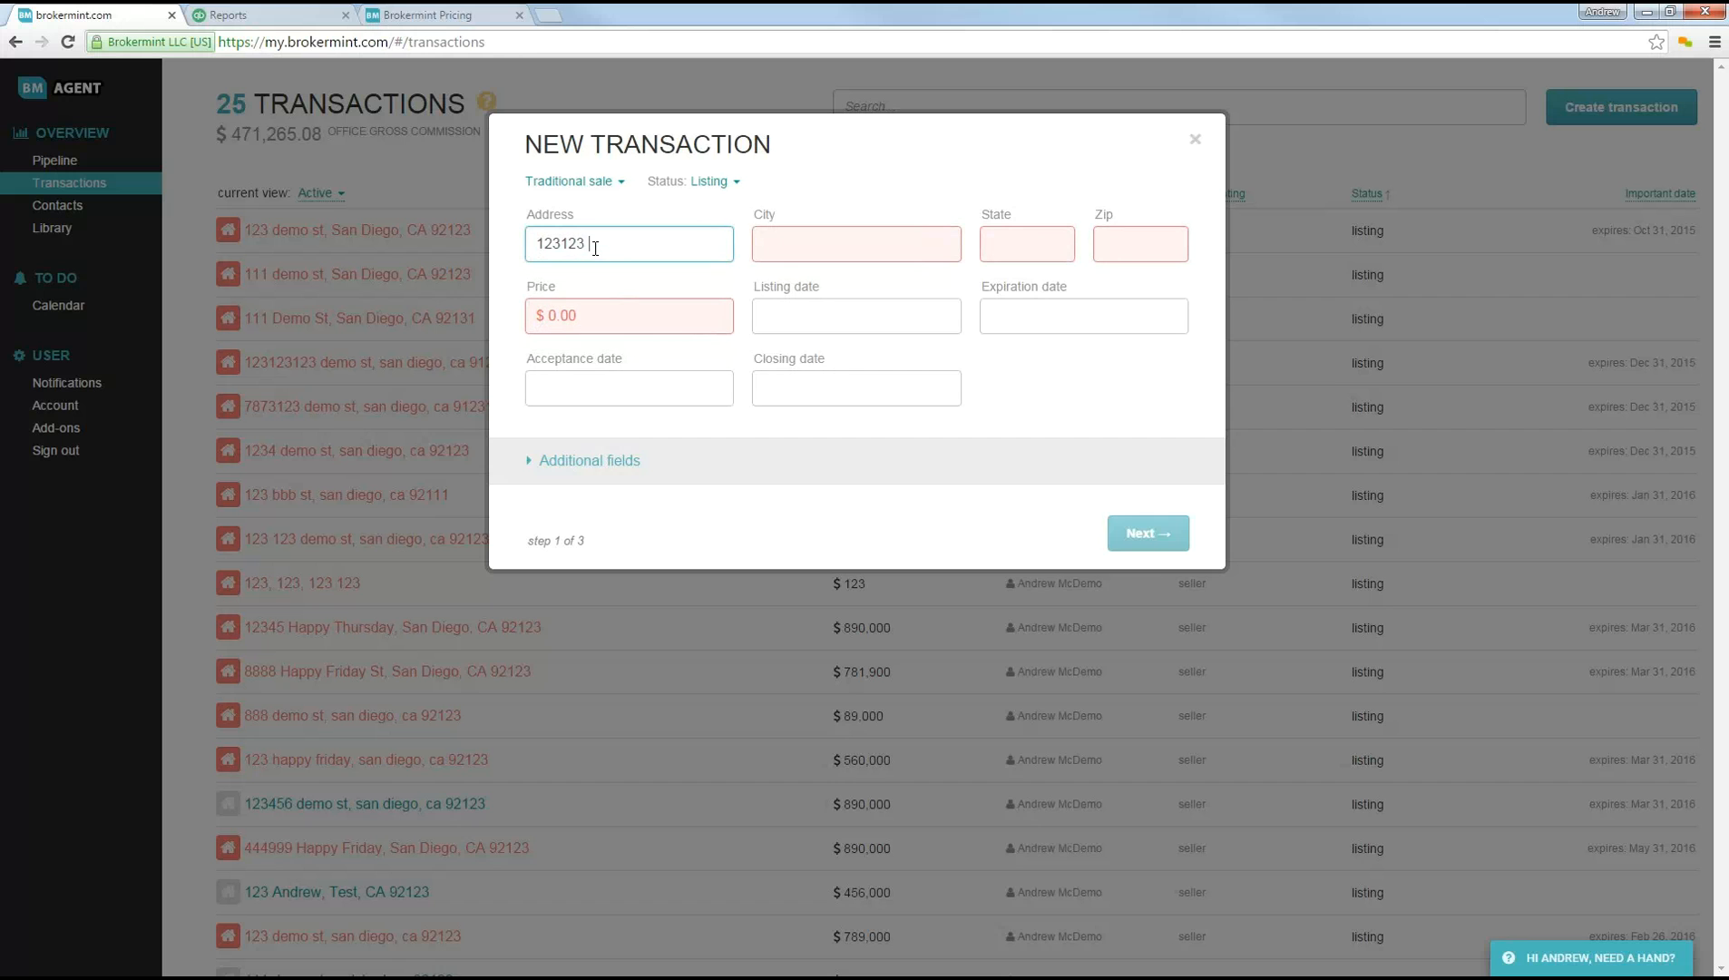
text(demo st)
key(Tab)
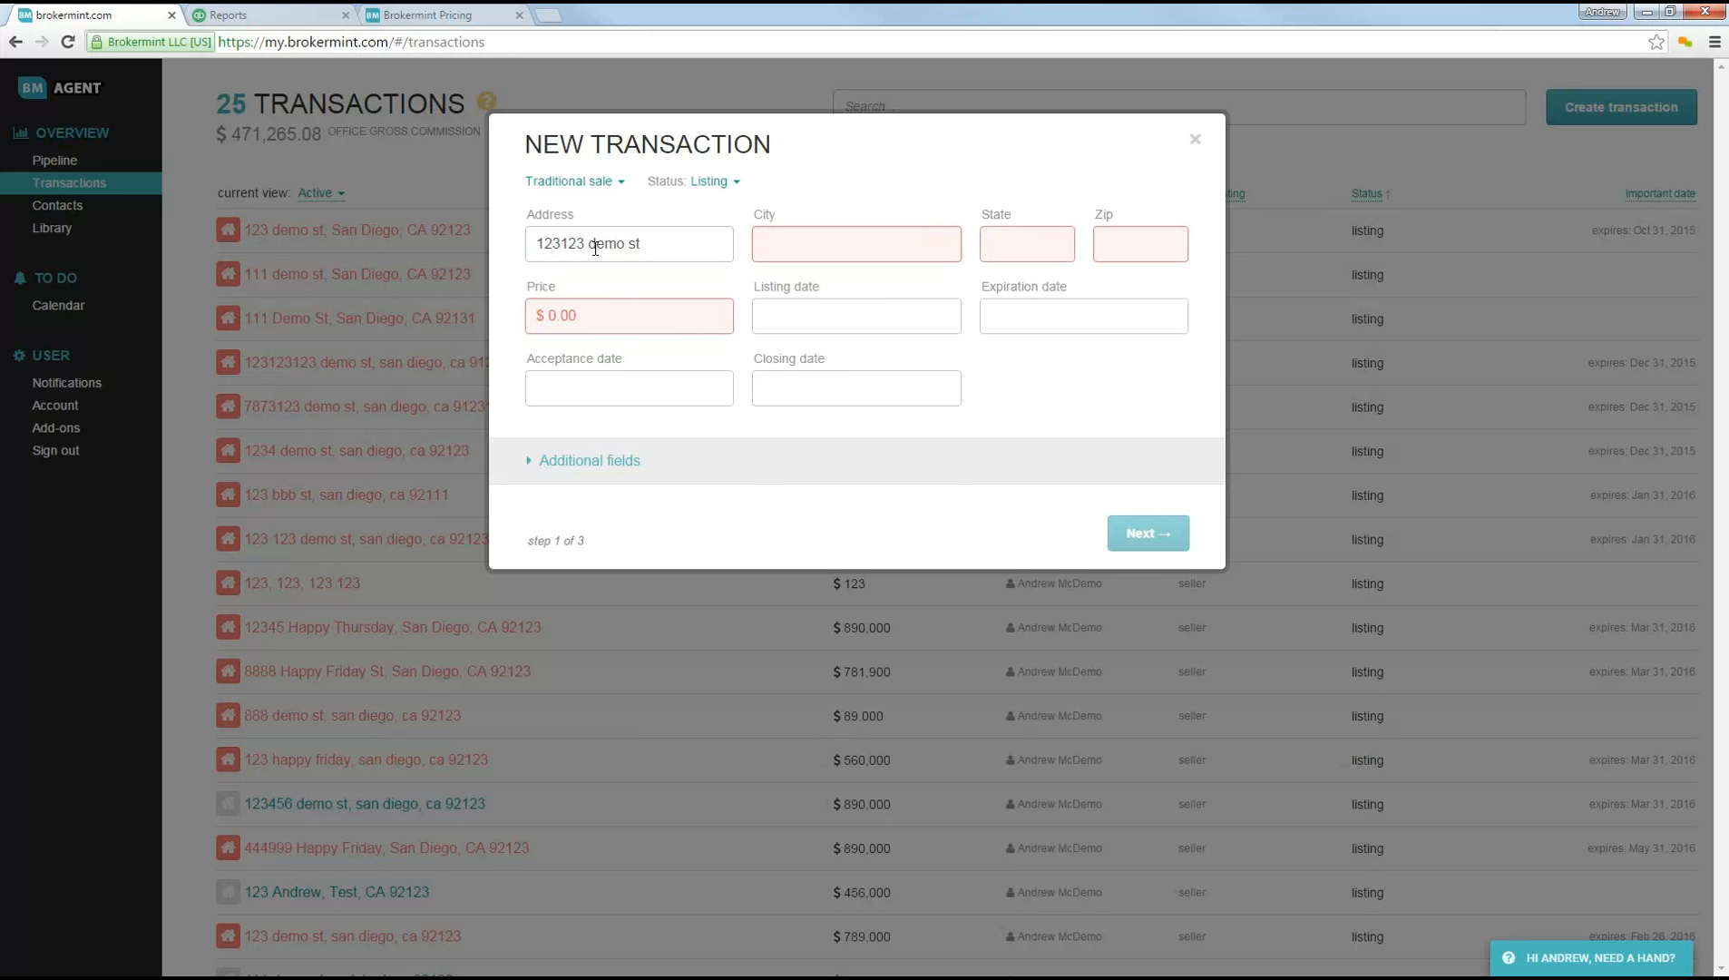
Step: Fill in the property's city, state and zip code, and set the price to $789,000
text(san diego)
key(Tab)
text(ca)
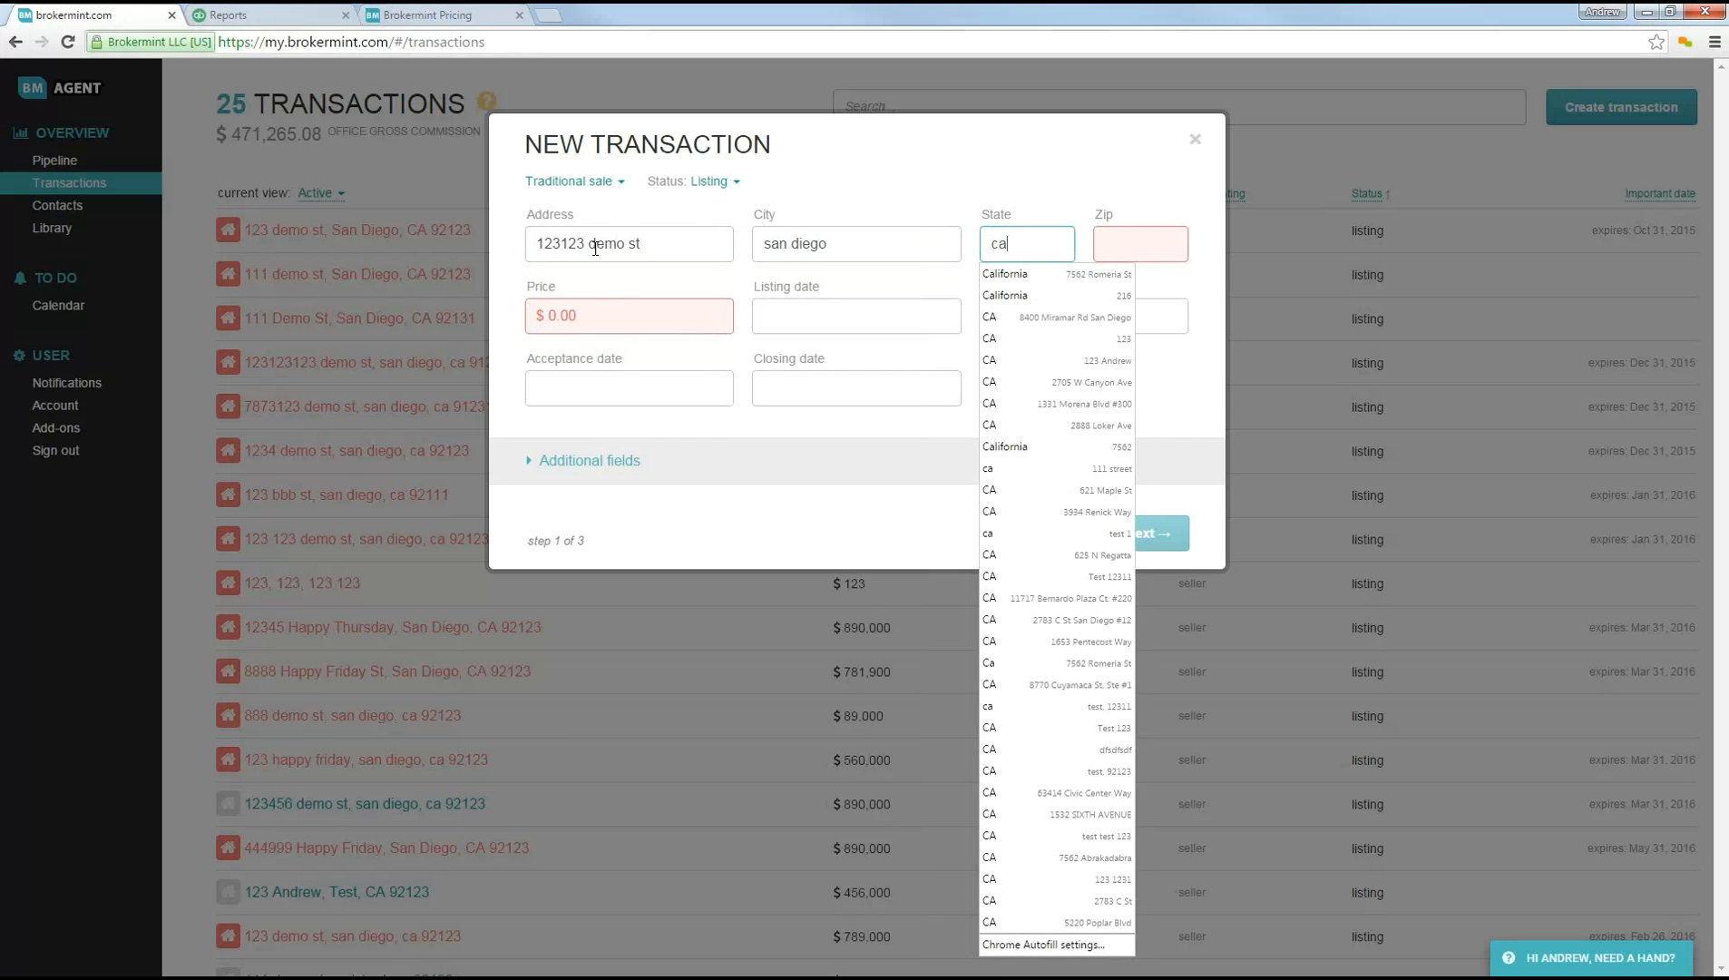
key(Tab)
text(92123)
key(Tab)
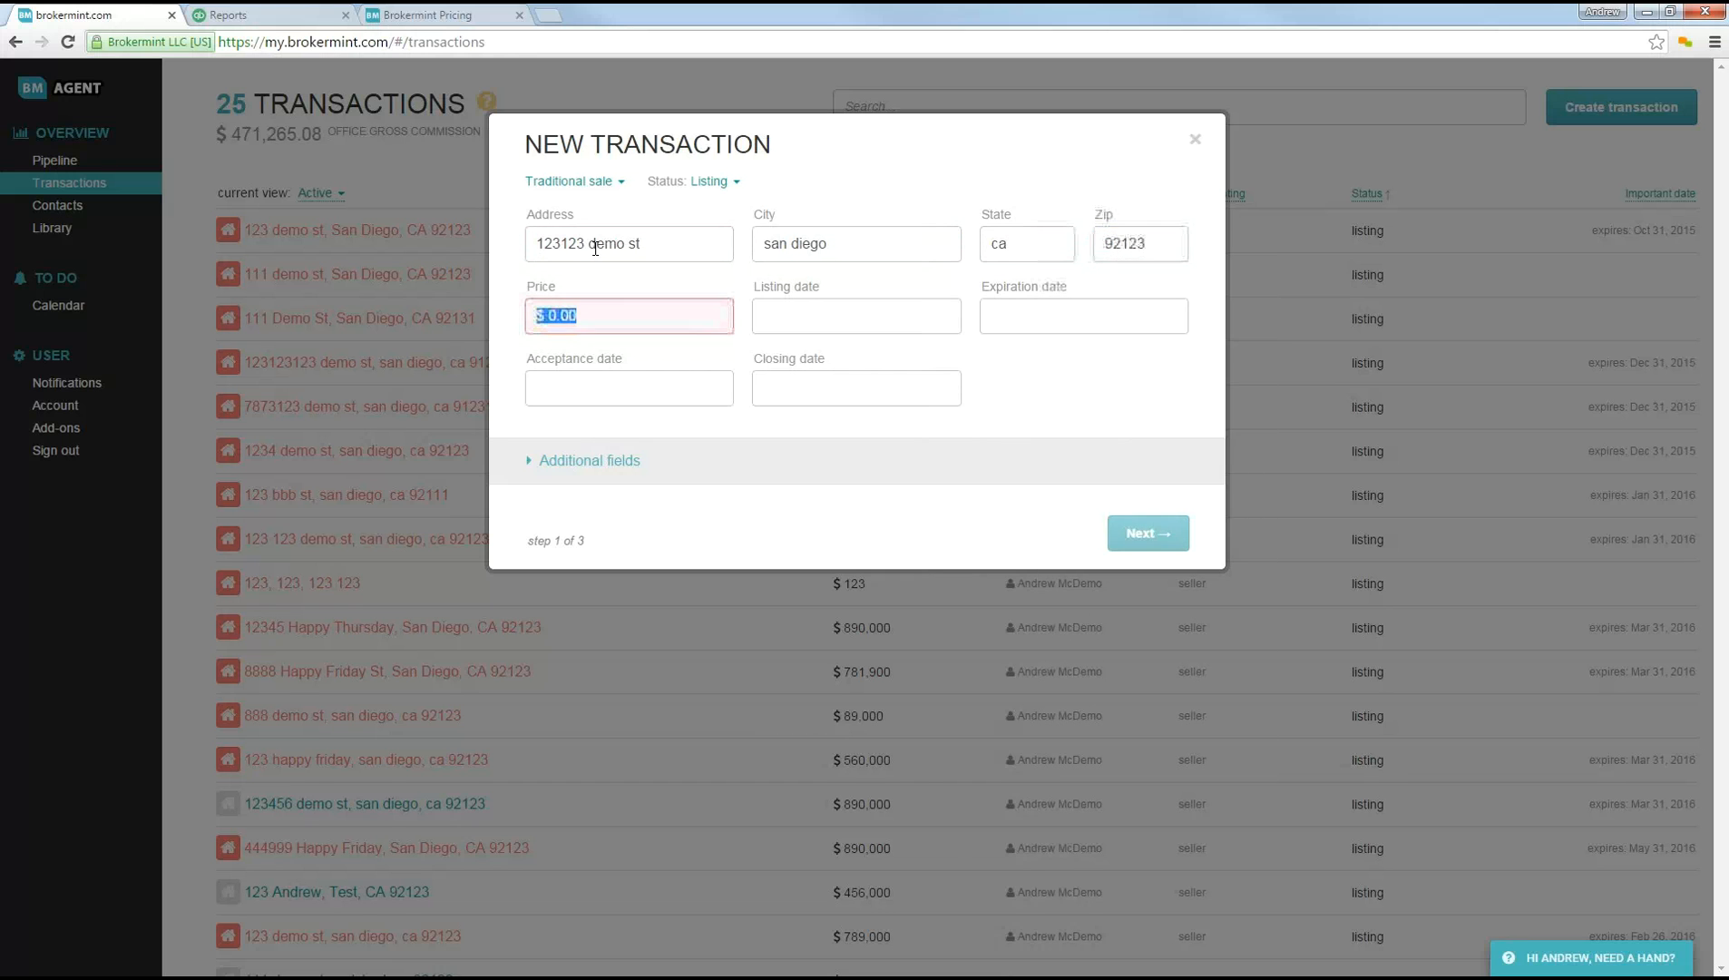
text(789000)
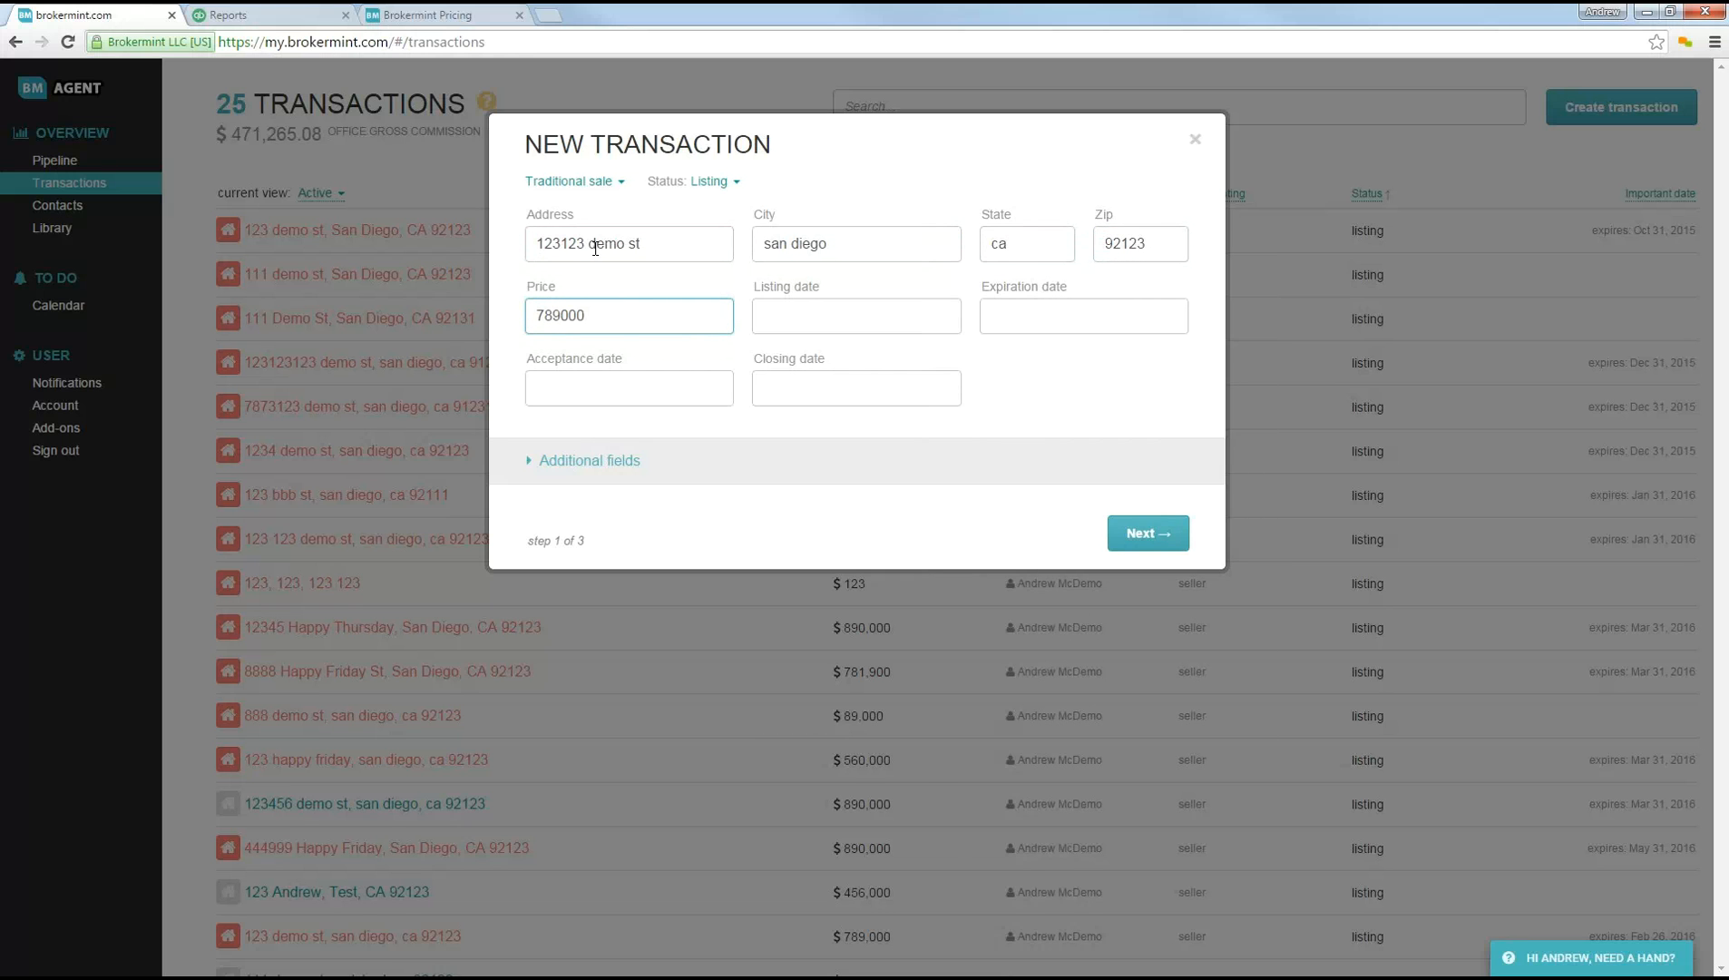
click(697, 284)
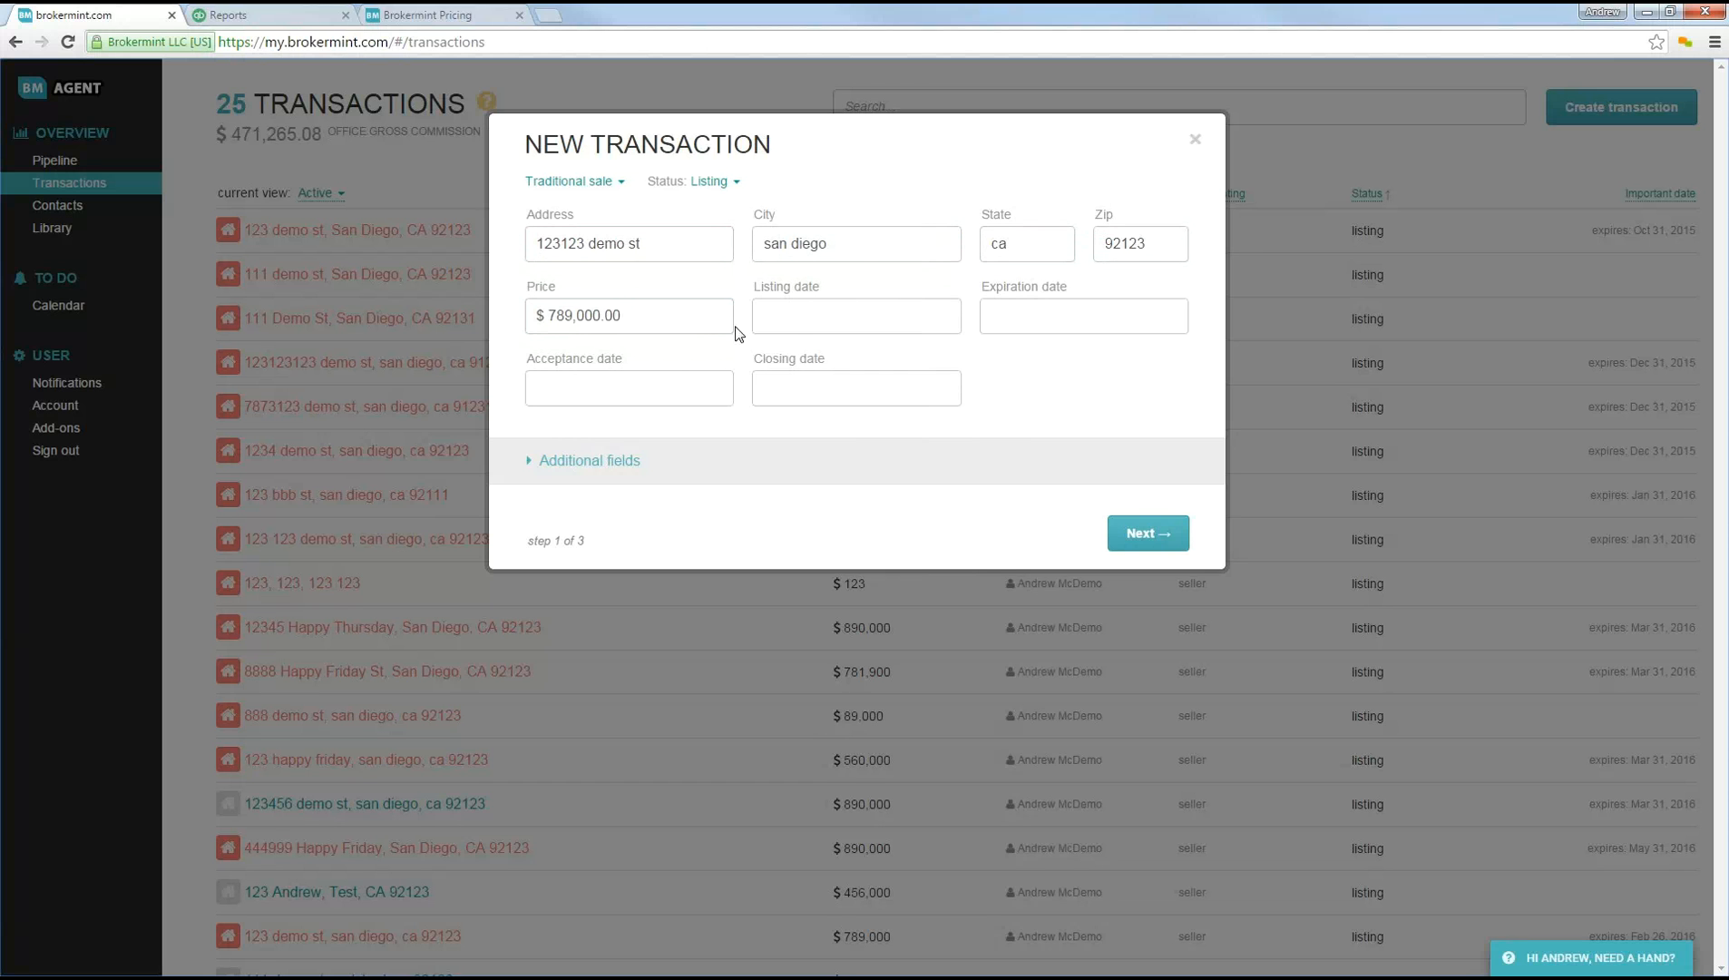
Step: Choose Listing as the transaction status and set the listing date to Jan 1, 2016
click(781, 328)
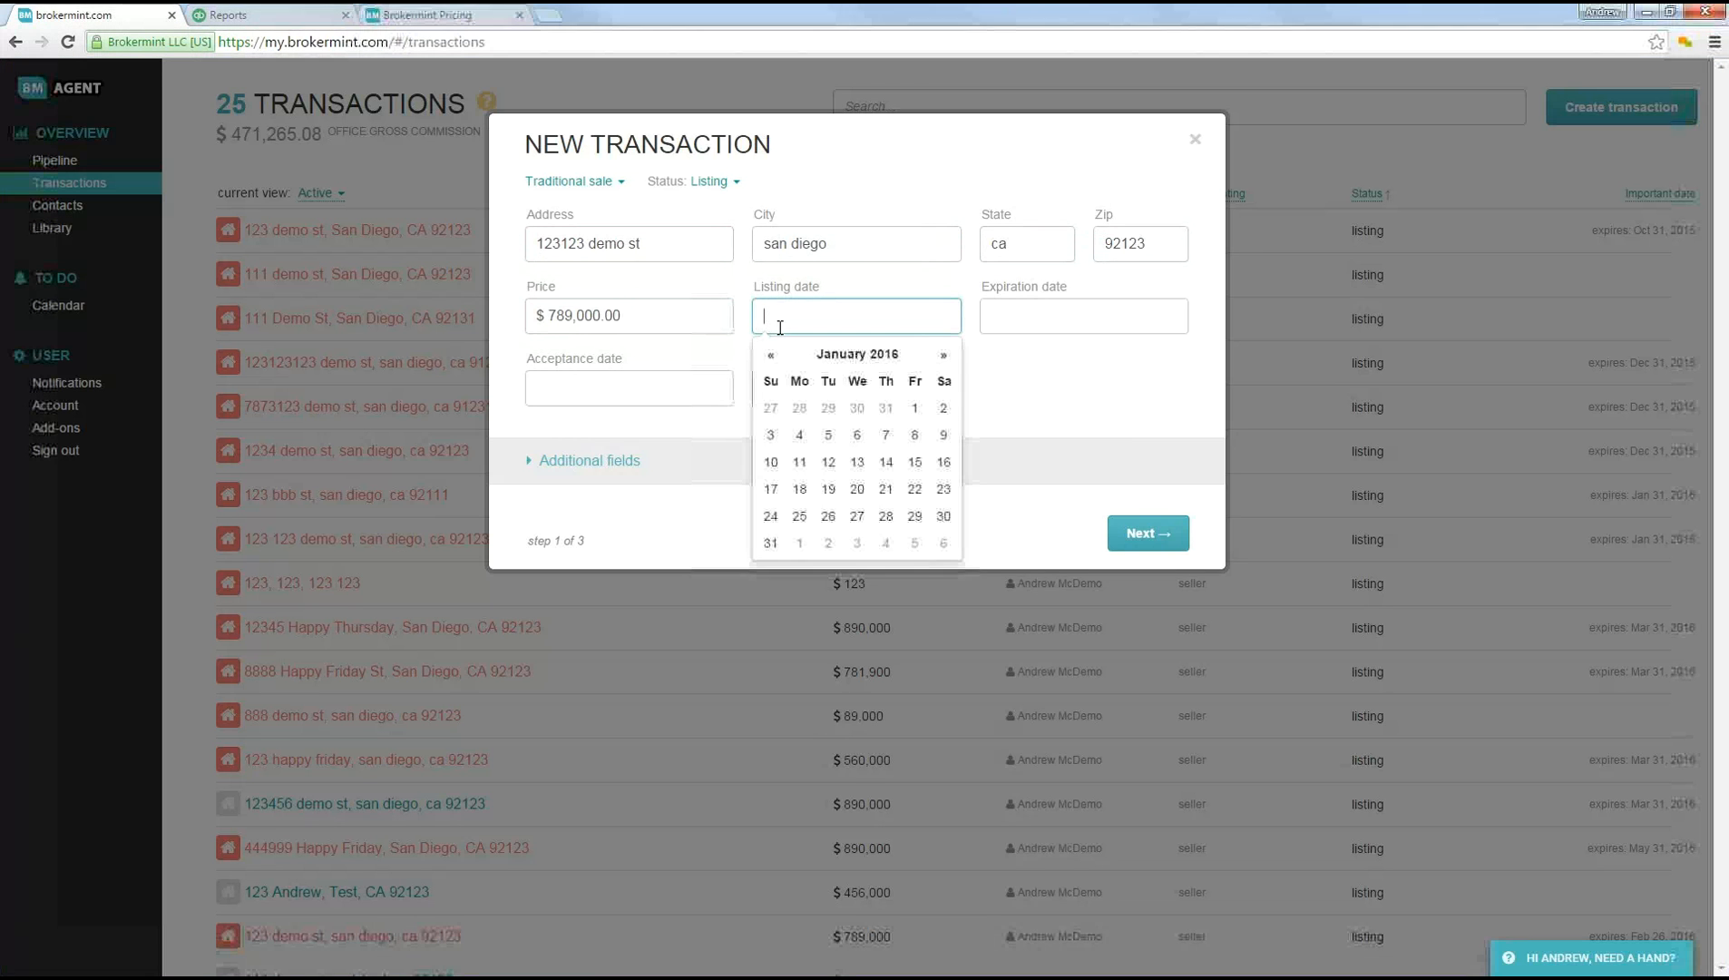
click(707, 198)
click(707, 182)
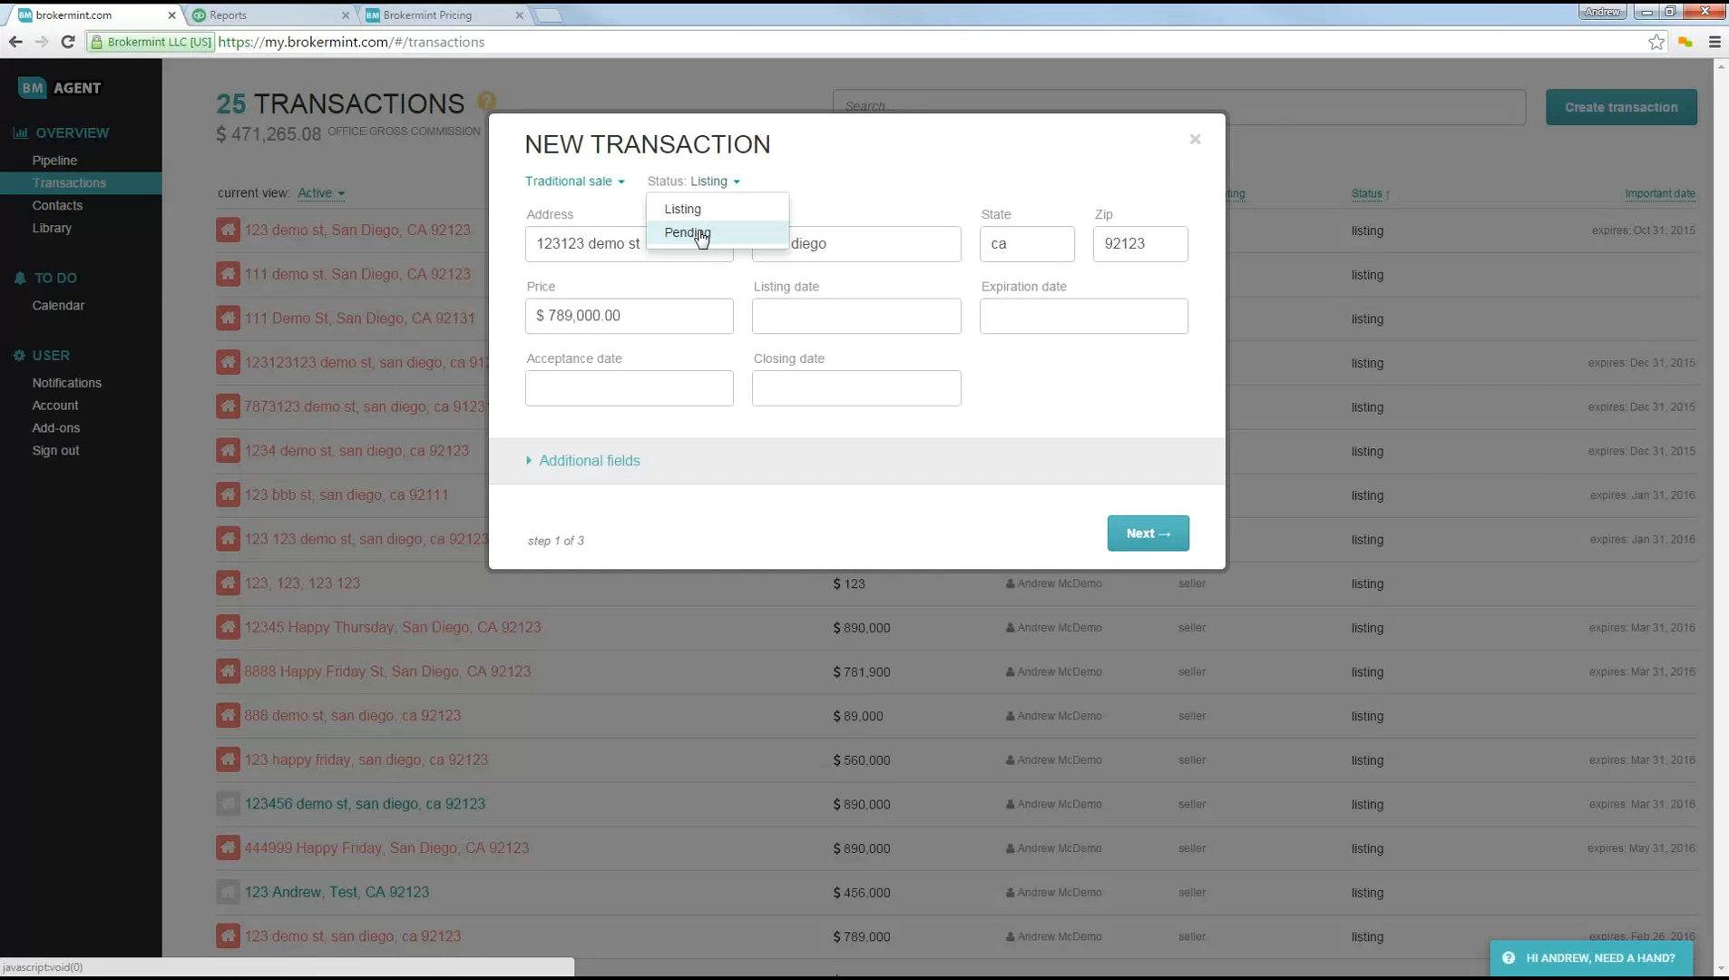
click(673, 210)
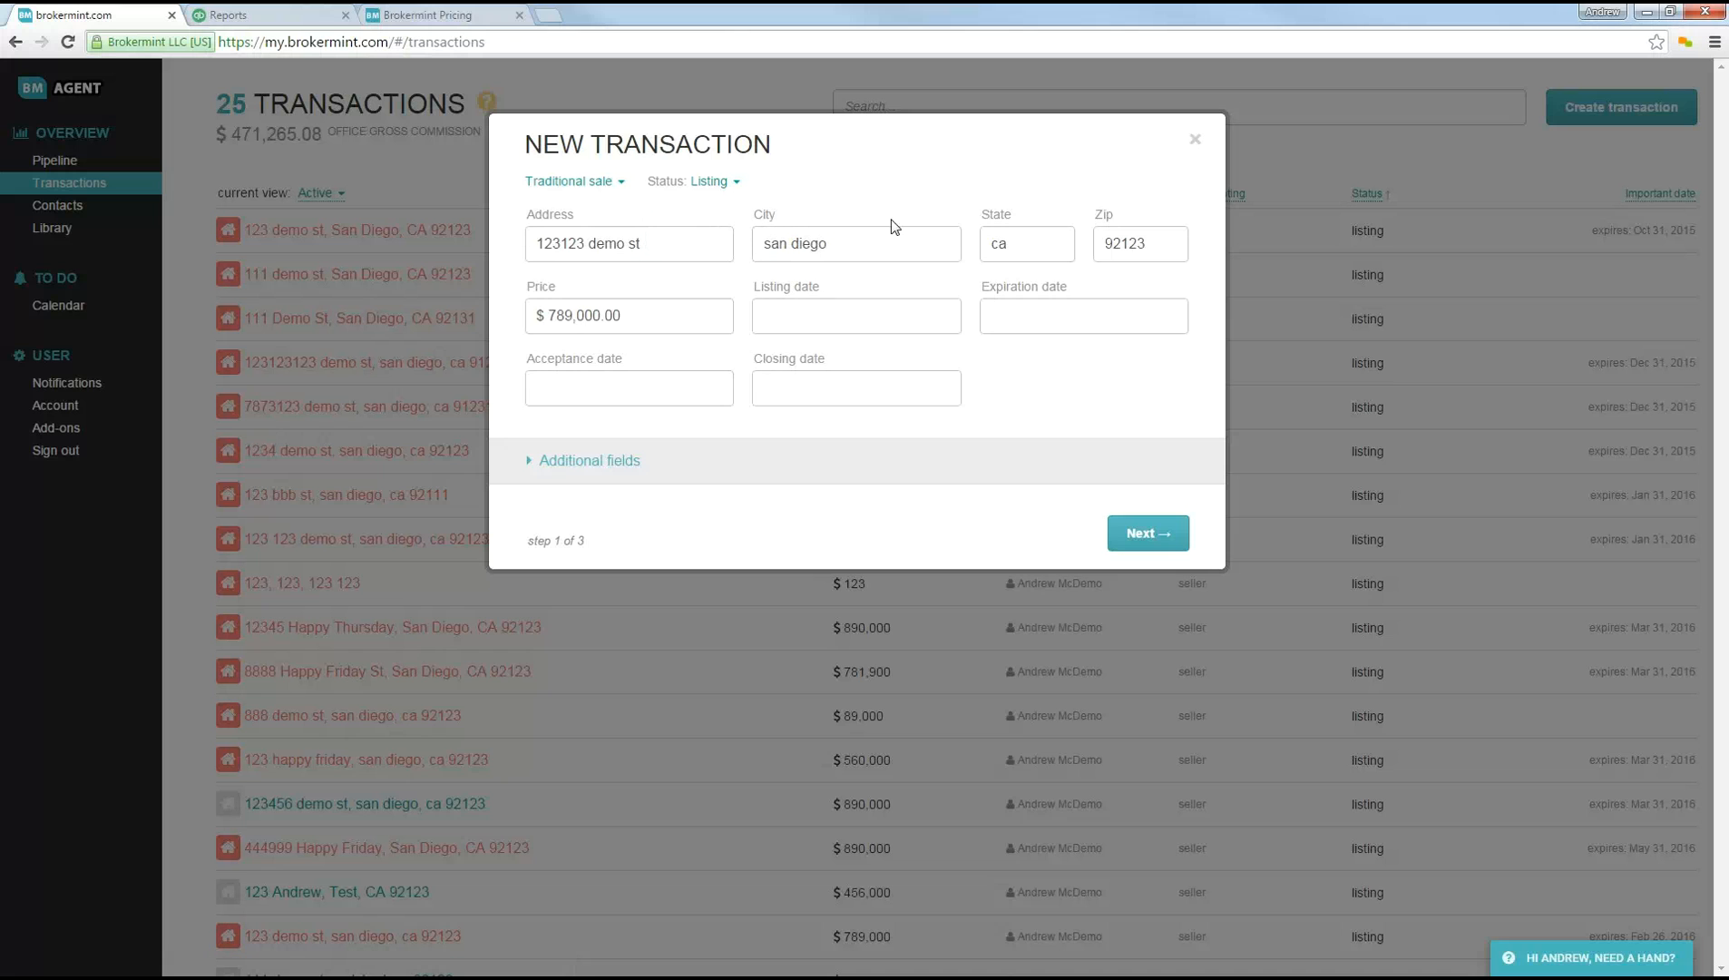
click(786, 328)
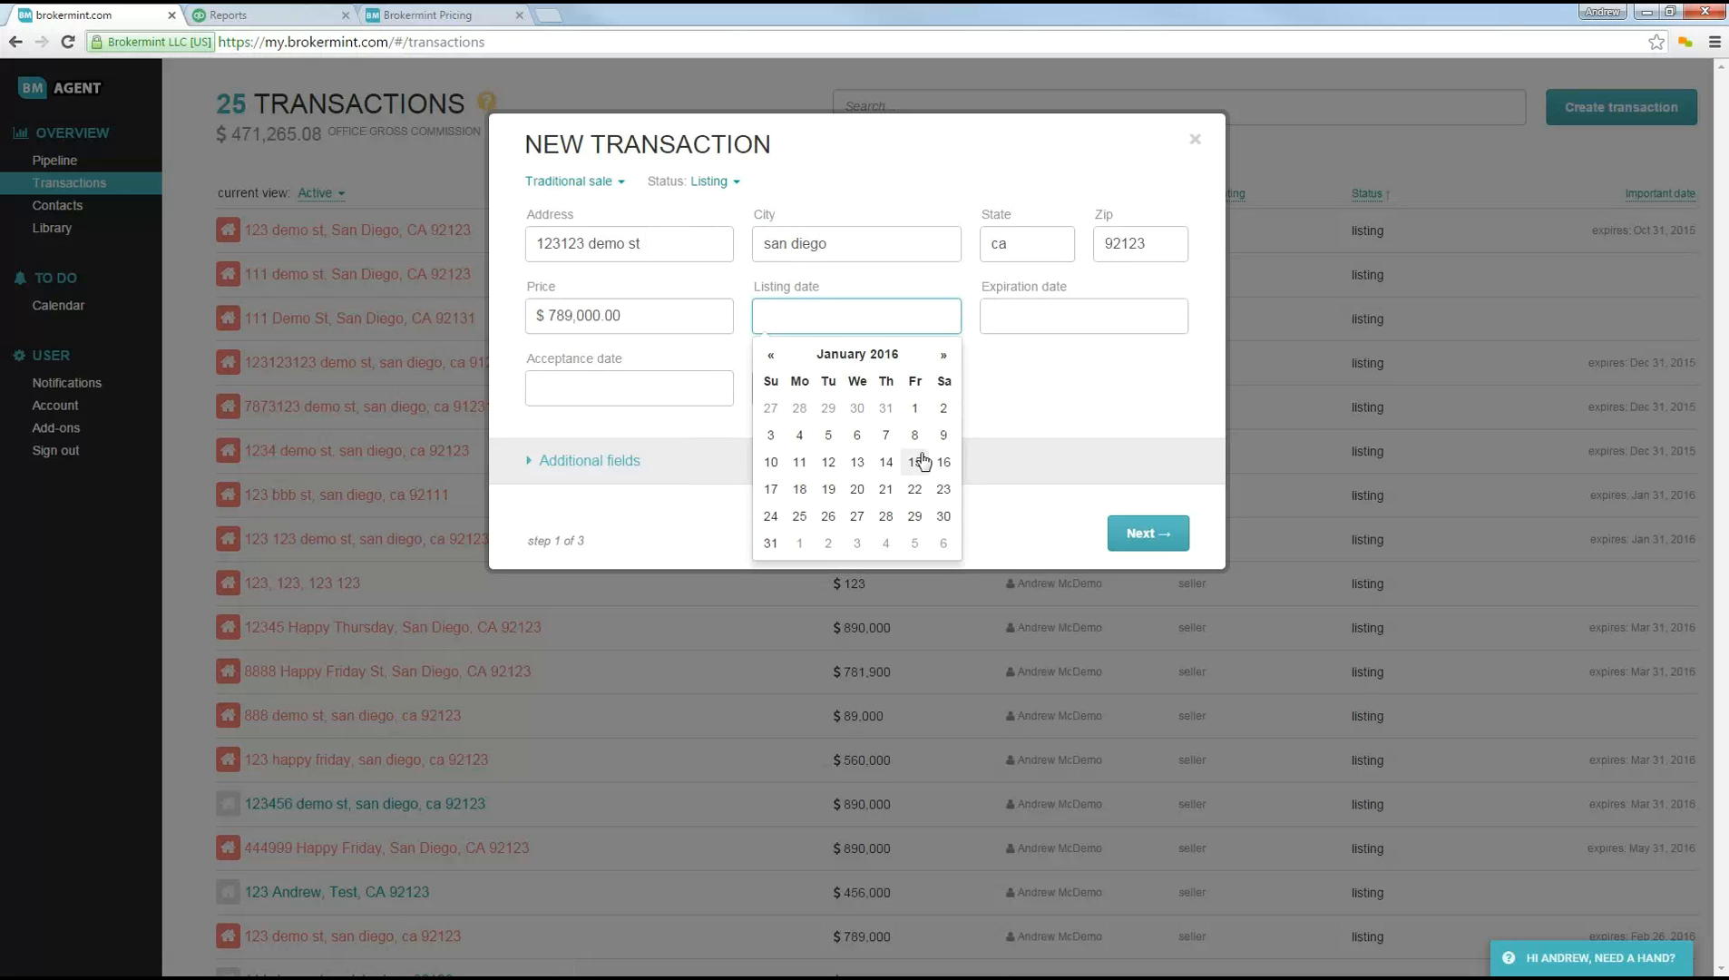
click(914, 407)
Step: Set the transaction's expiration date to Jun 30, 2016
click(1028, 314)
click(1171, 355)
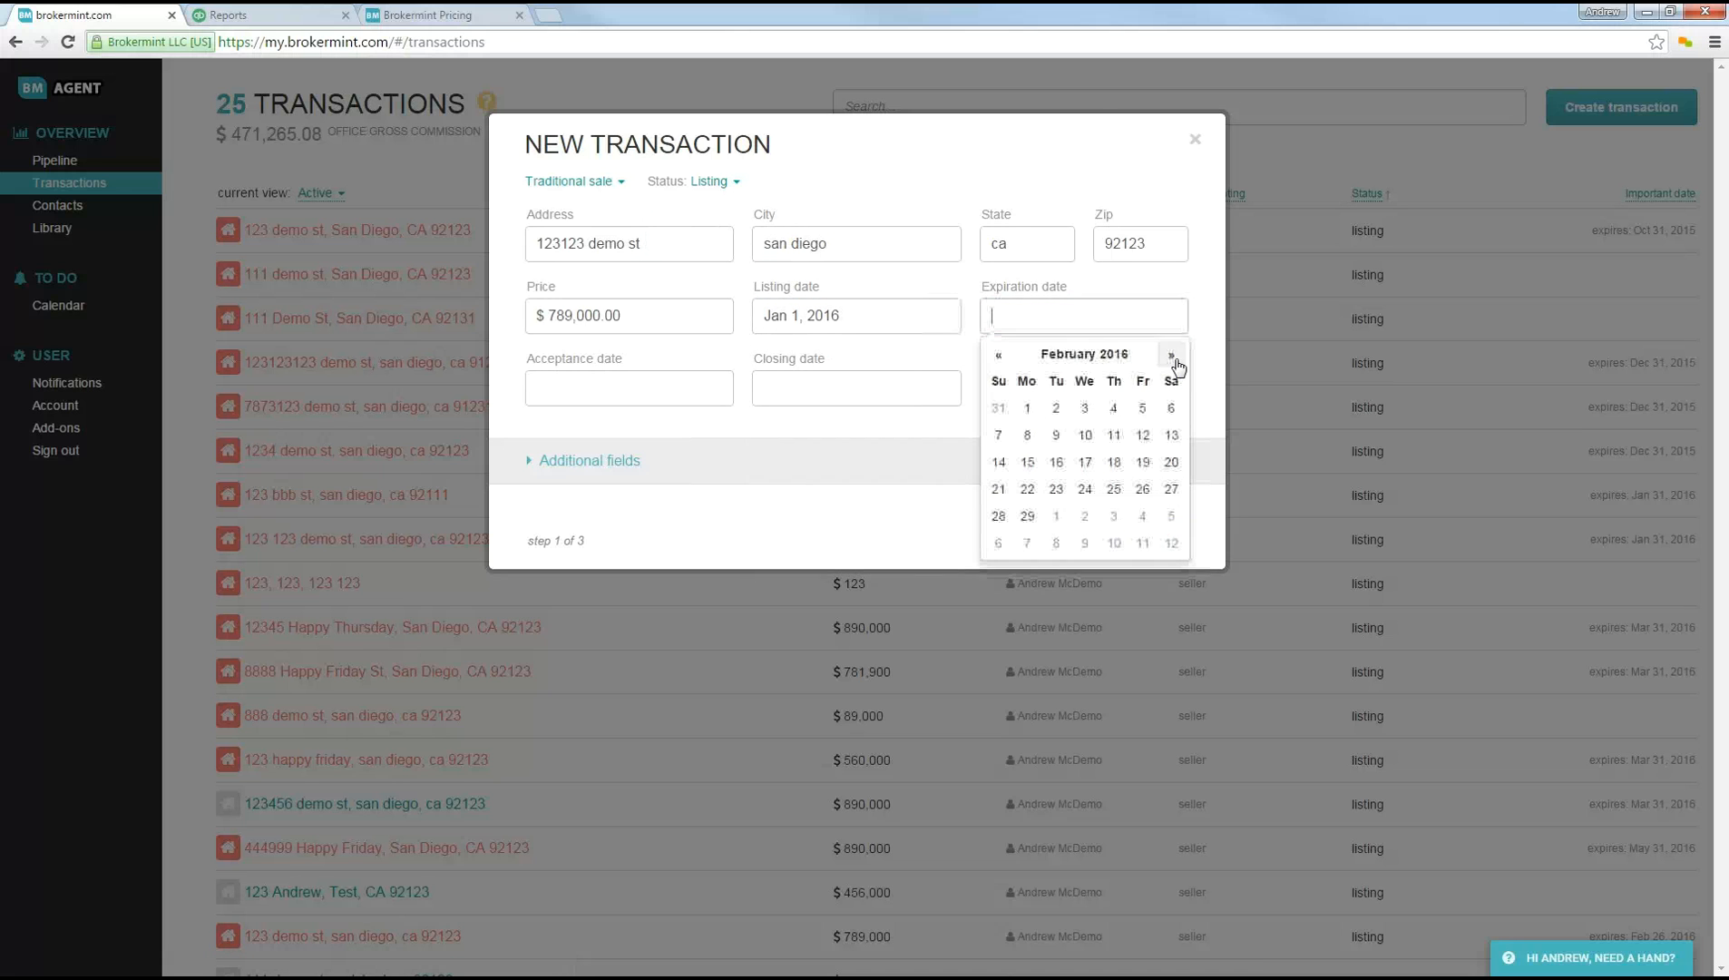
click(1172, 355)
click(1171, 355)
click(1171, 355)
click(1172, 356)
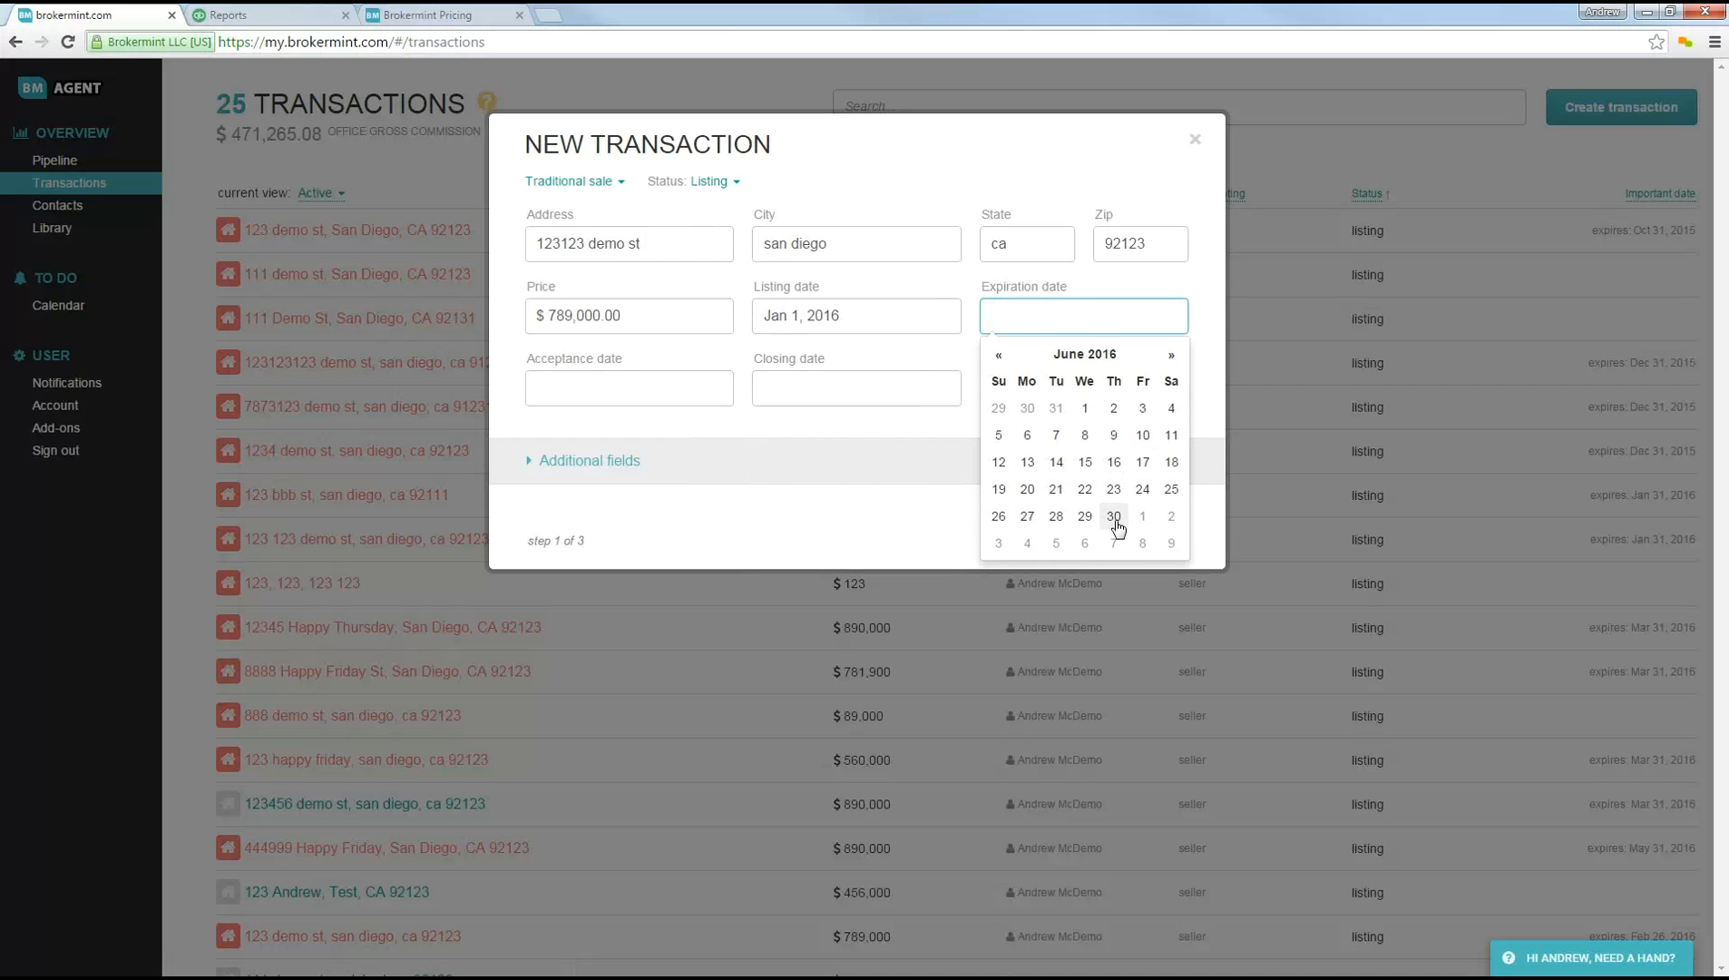
click(1114, 517)
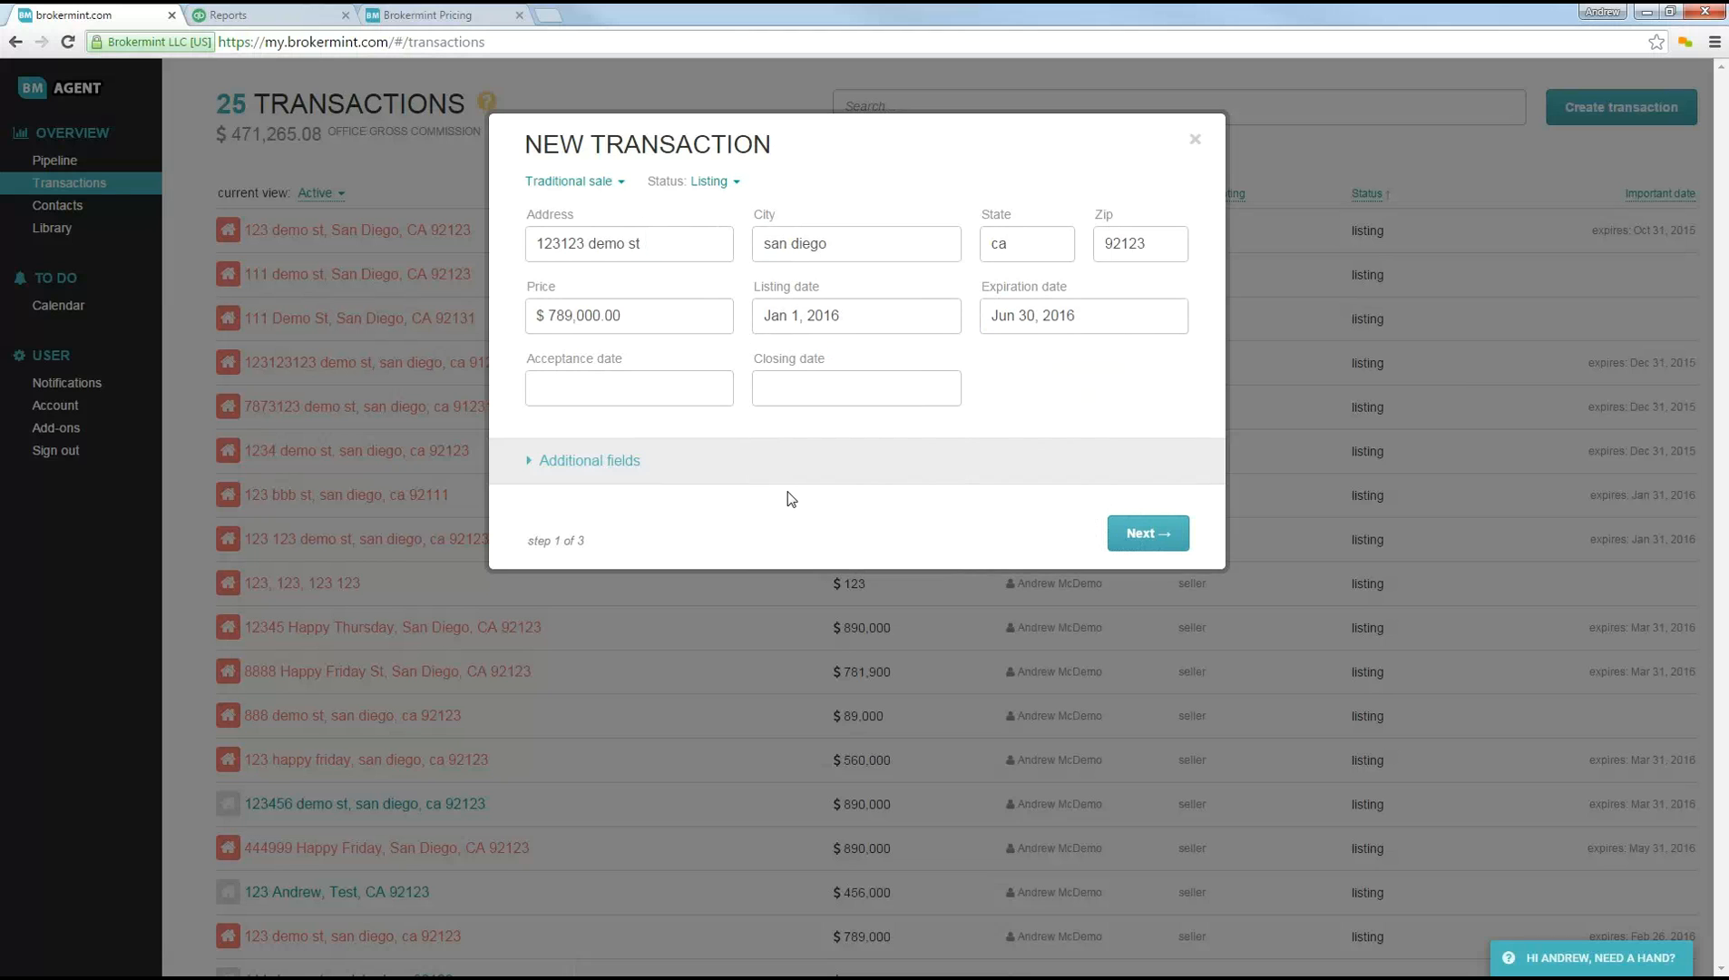
Step: Look over the optional additional fields and advance past the contacts page without adding a contact
click(622, 472)
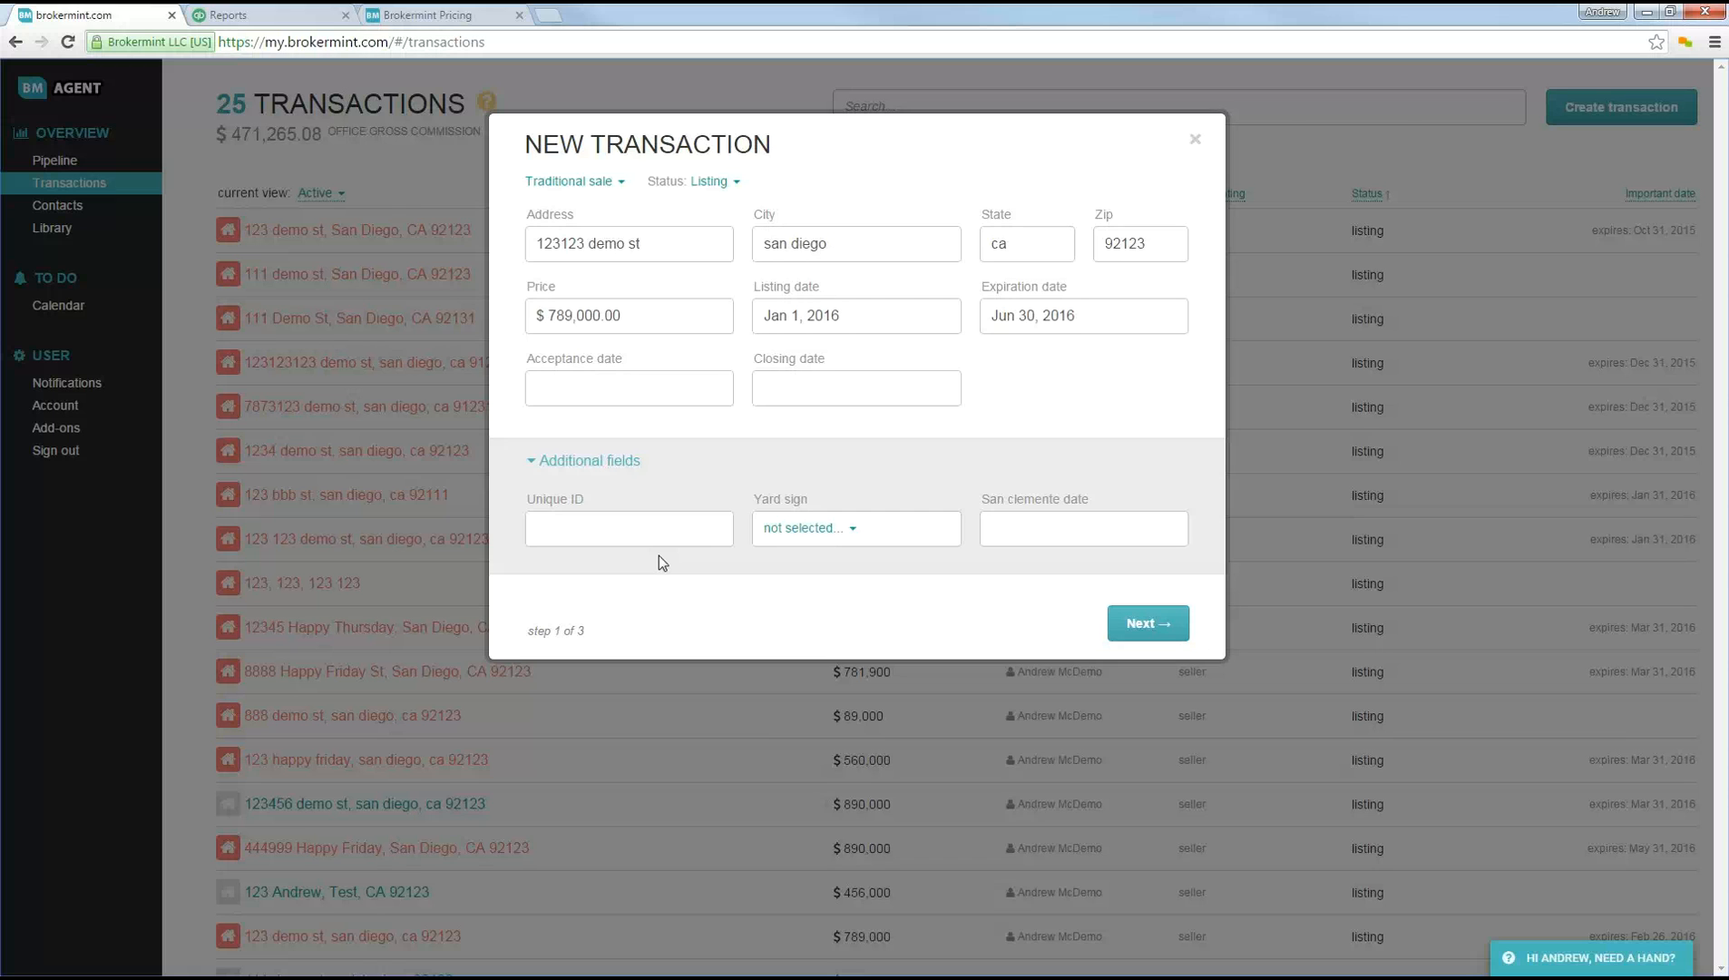
click(670, 464)
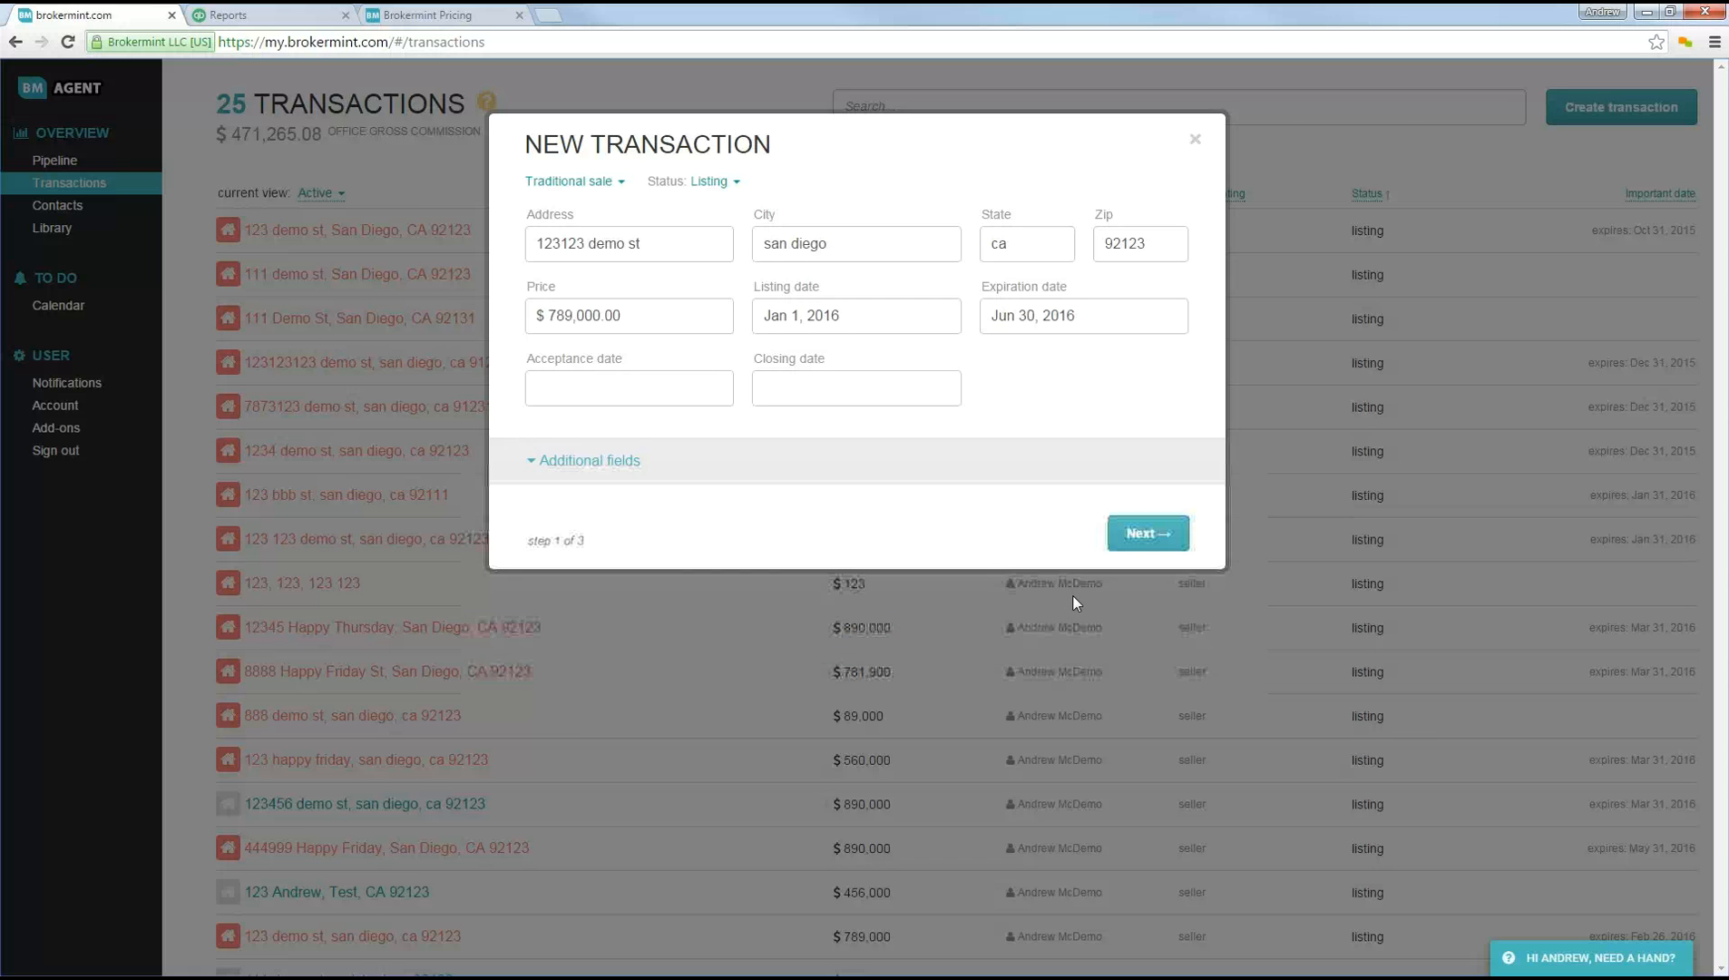
click(1125, 542)
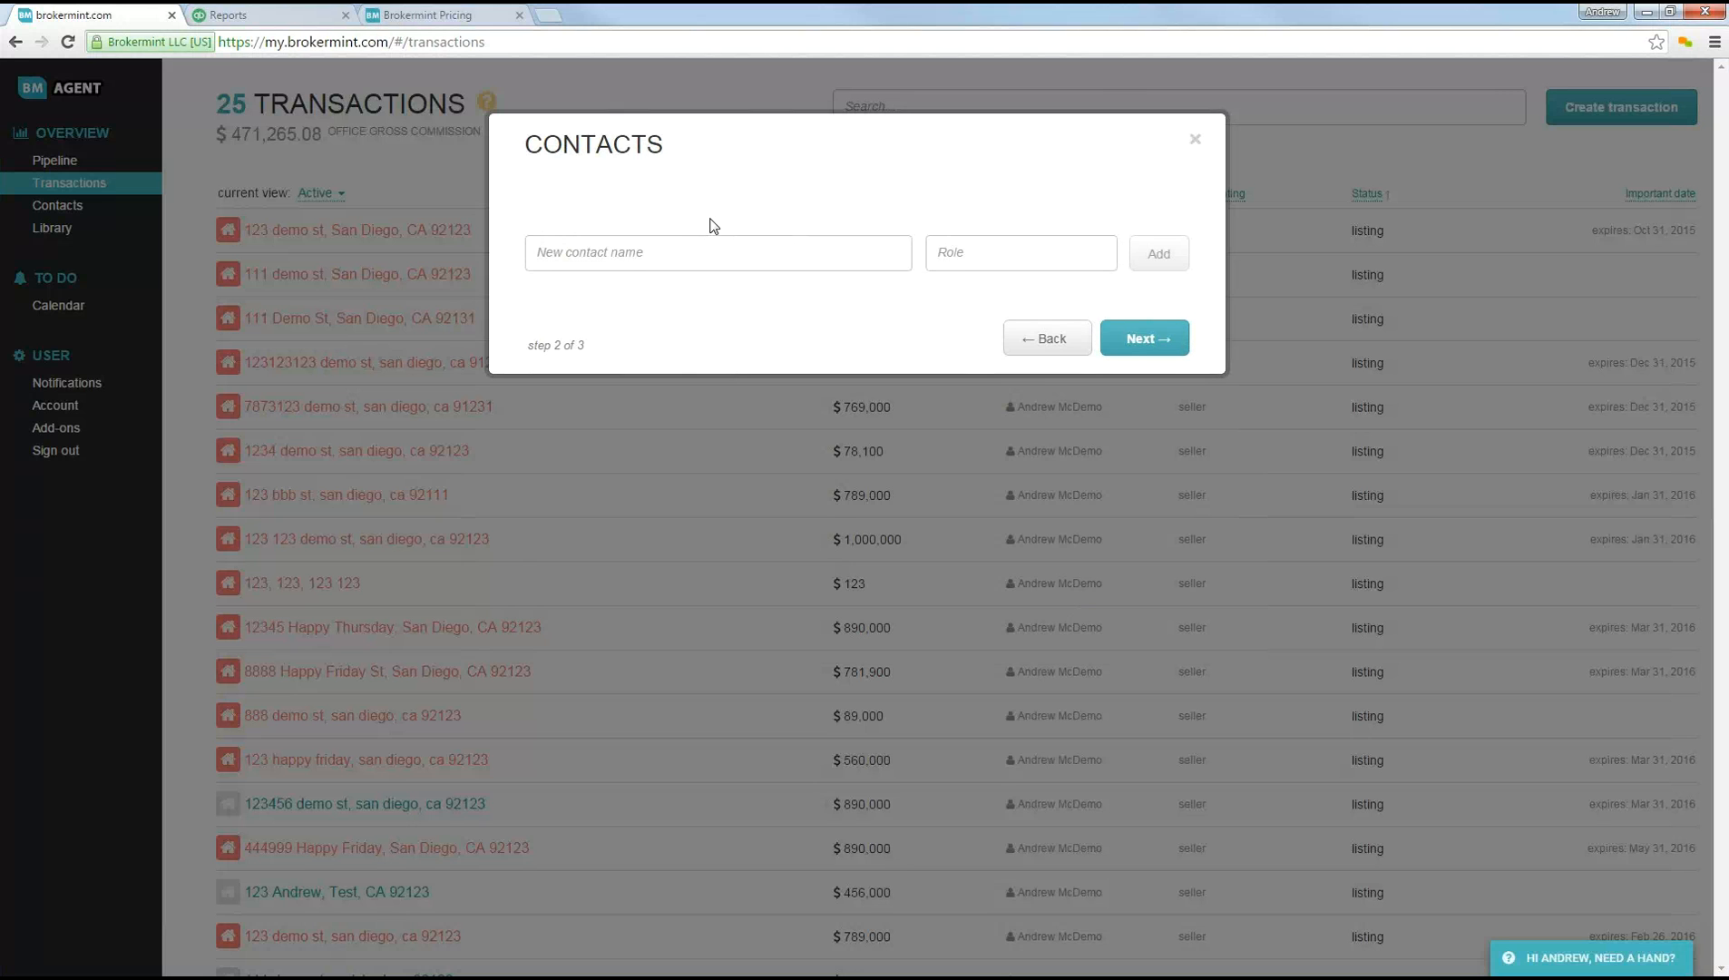
click(1130, 338)
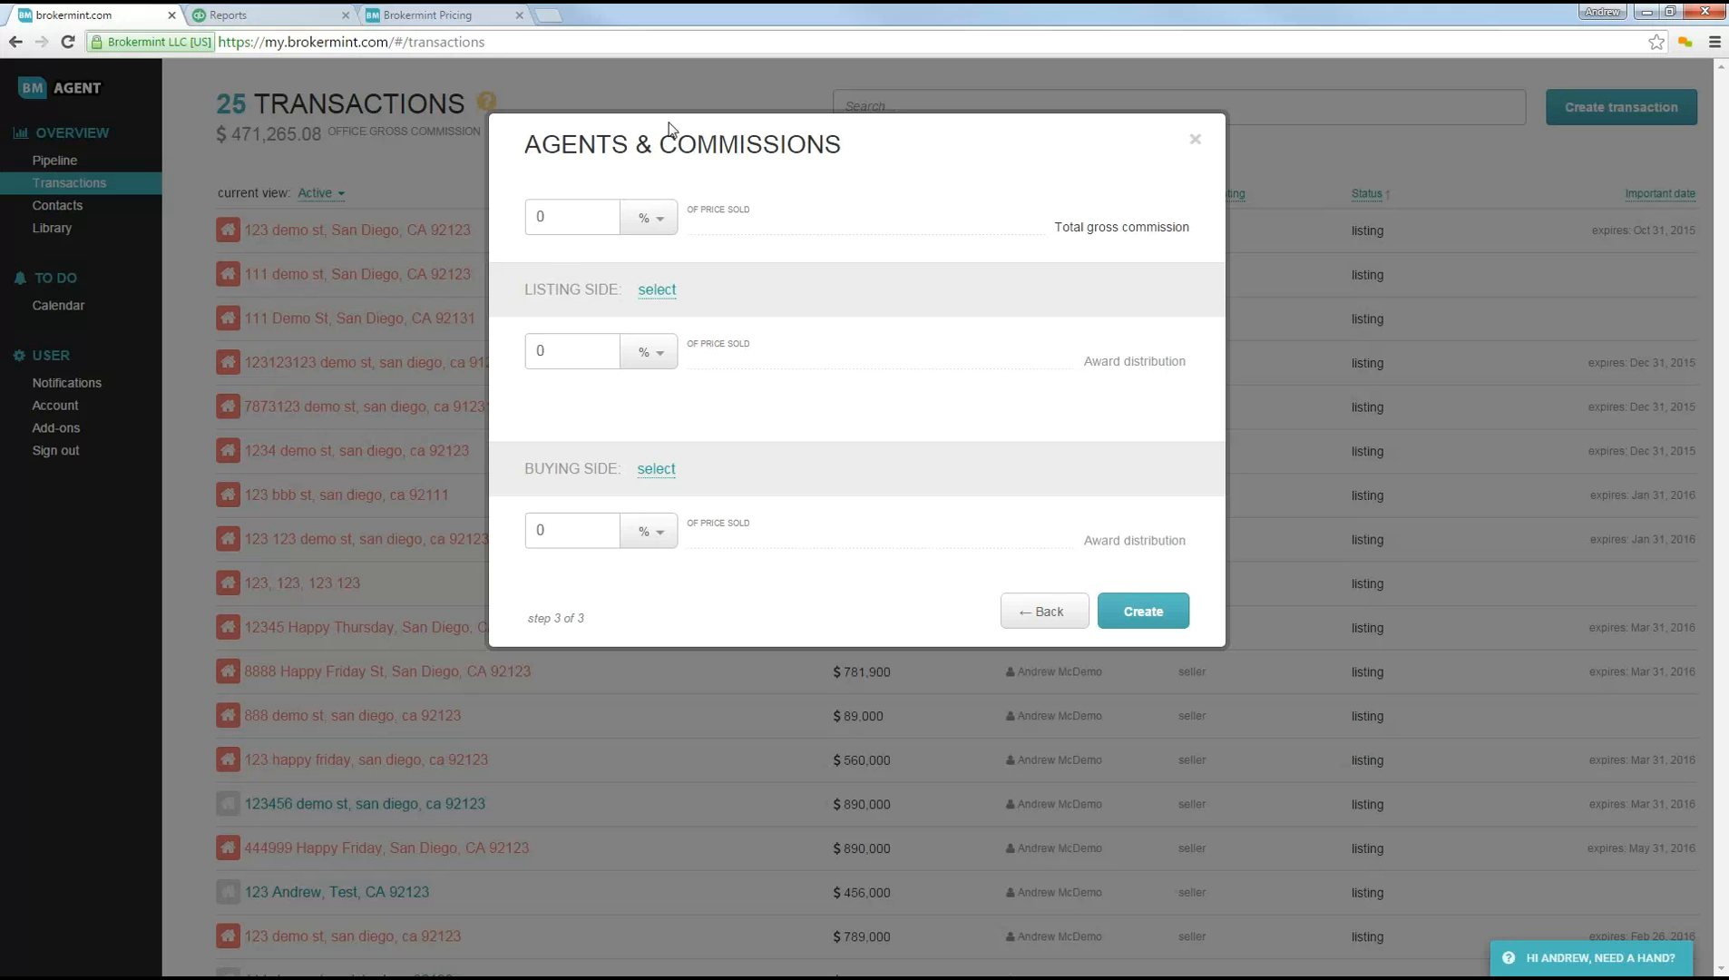
Step: Set the total gross commission to 5% of the sold price and choose My Real Estate (Agent) as the listing side
double_click(544, 216)
text(5)
click(528, 288)
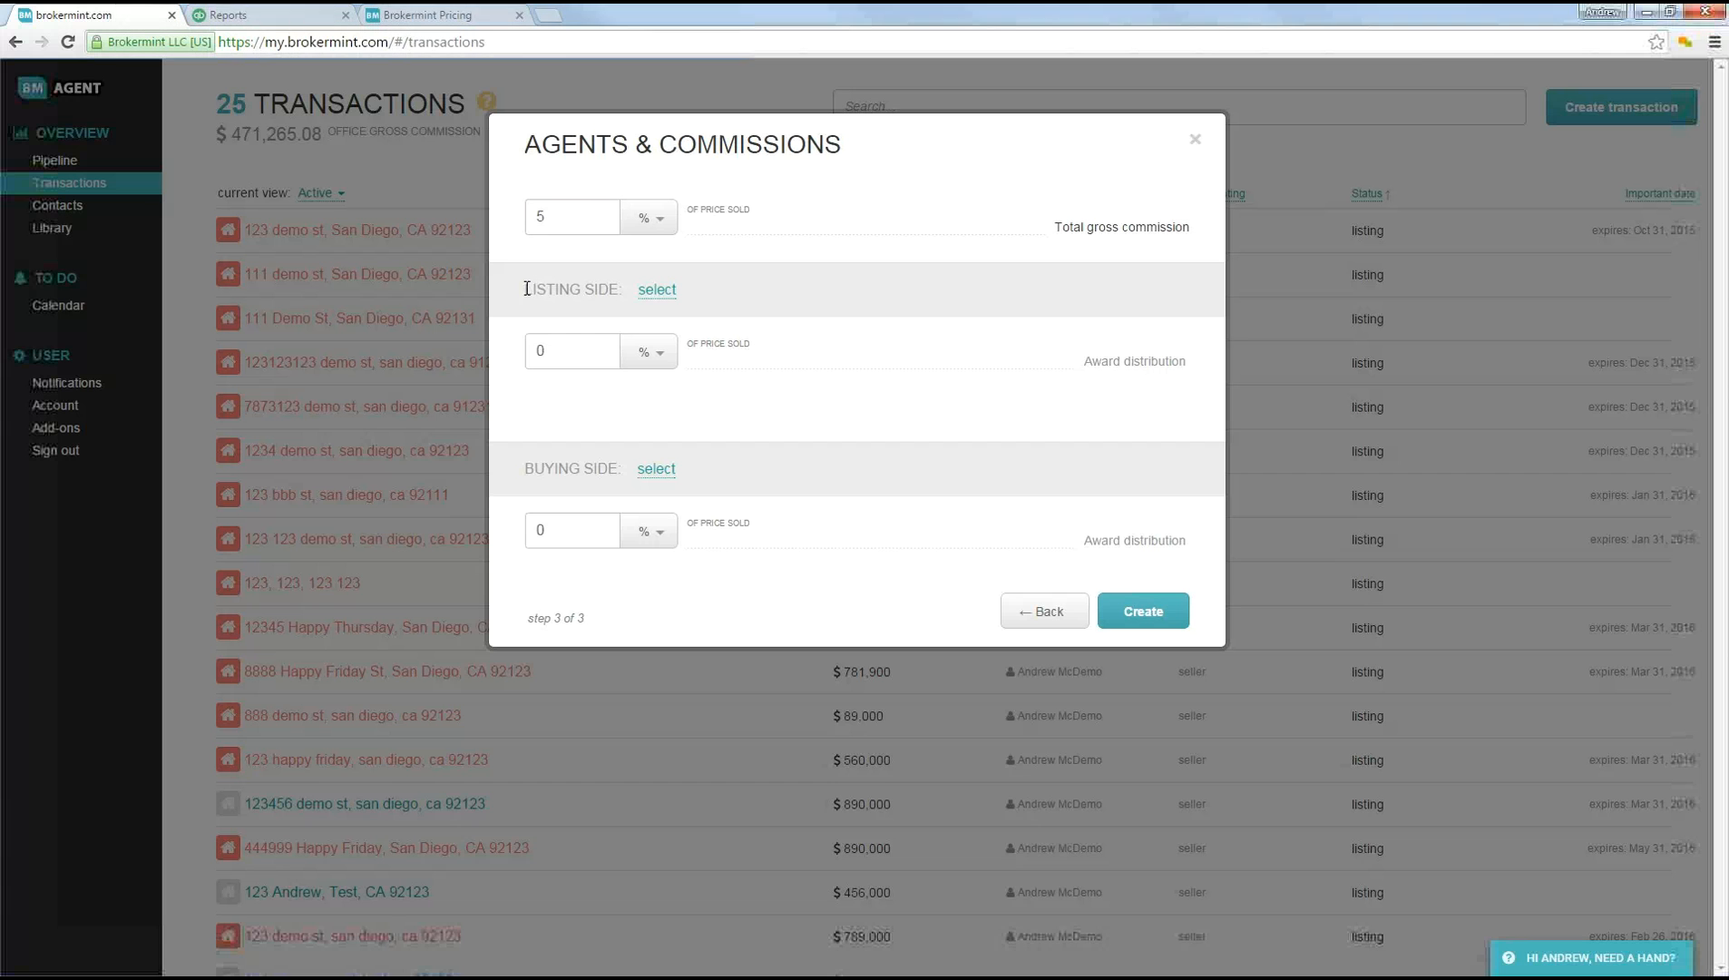
drag(527, 289, 626, 289)
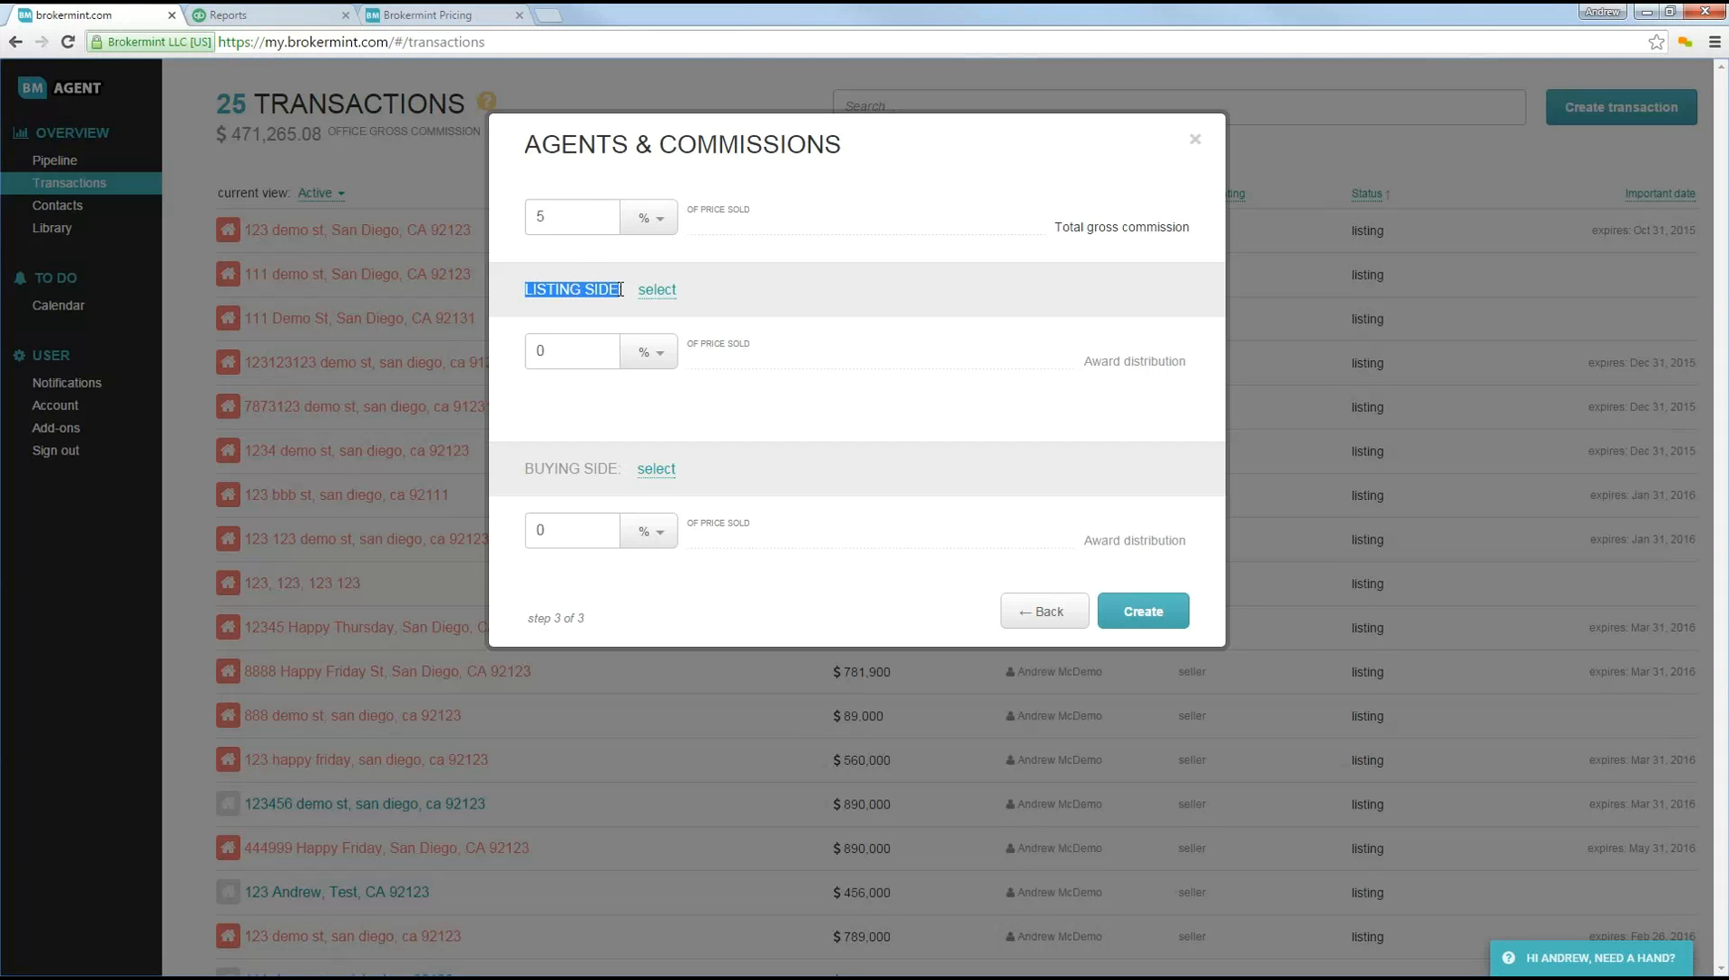
click(655, 297)
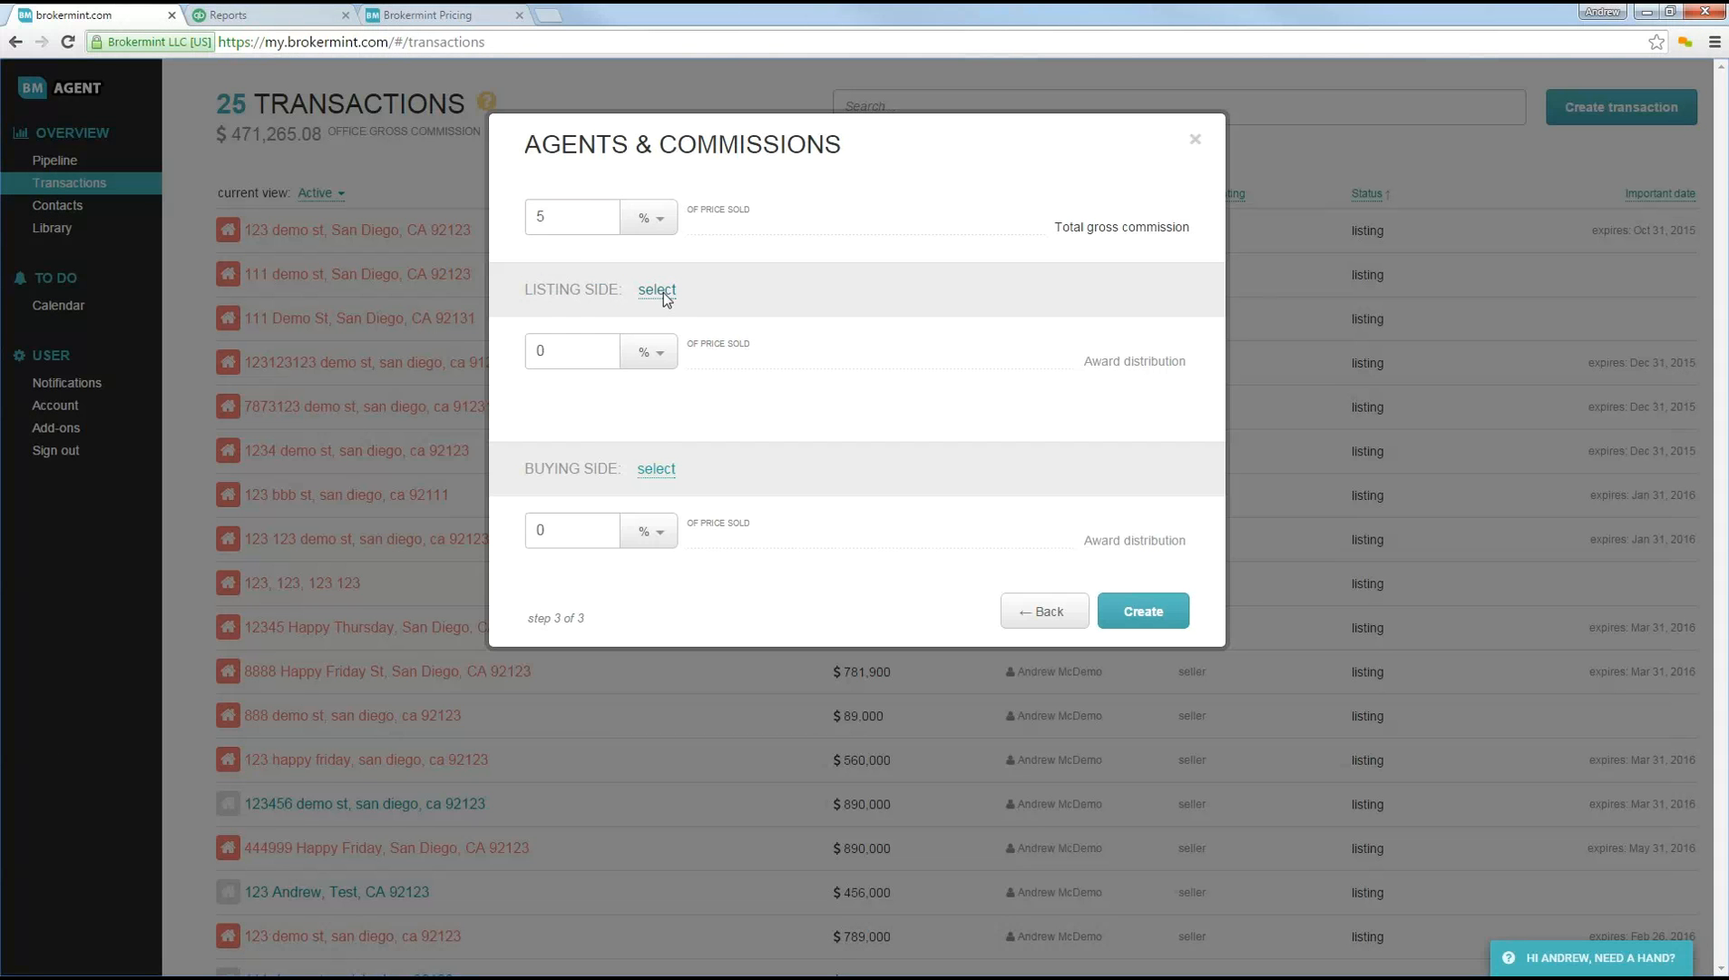
click(657, 292)
click(622, 466)
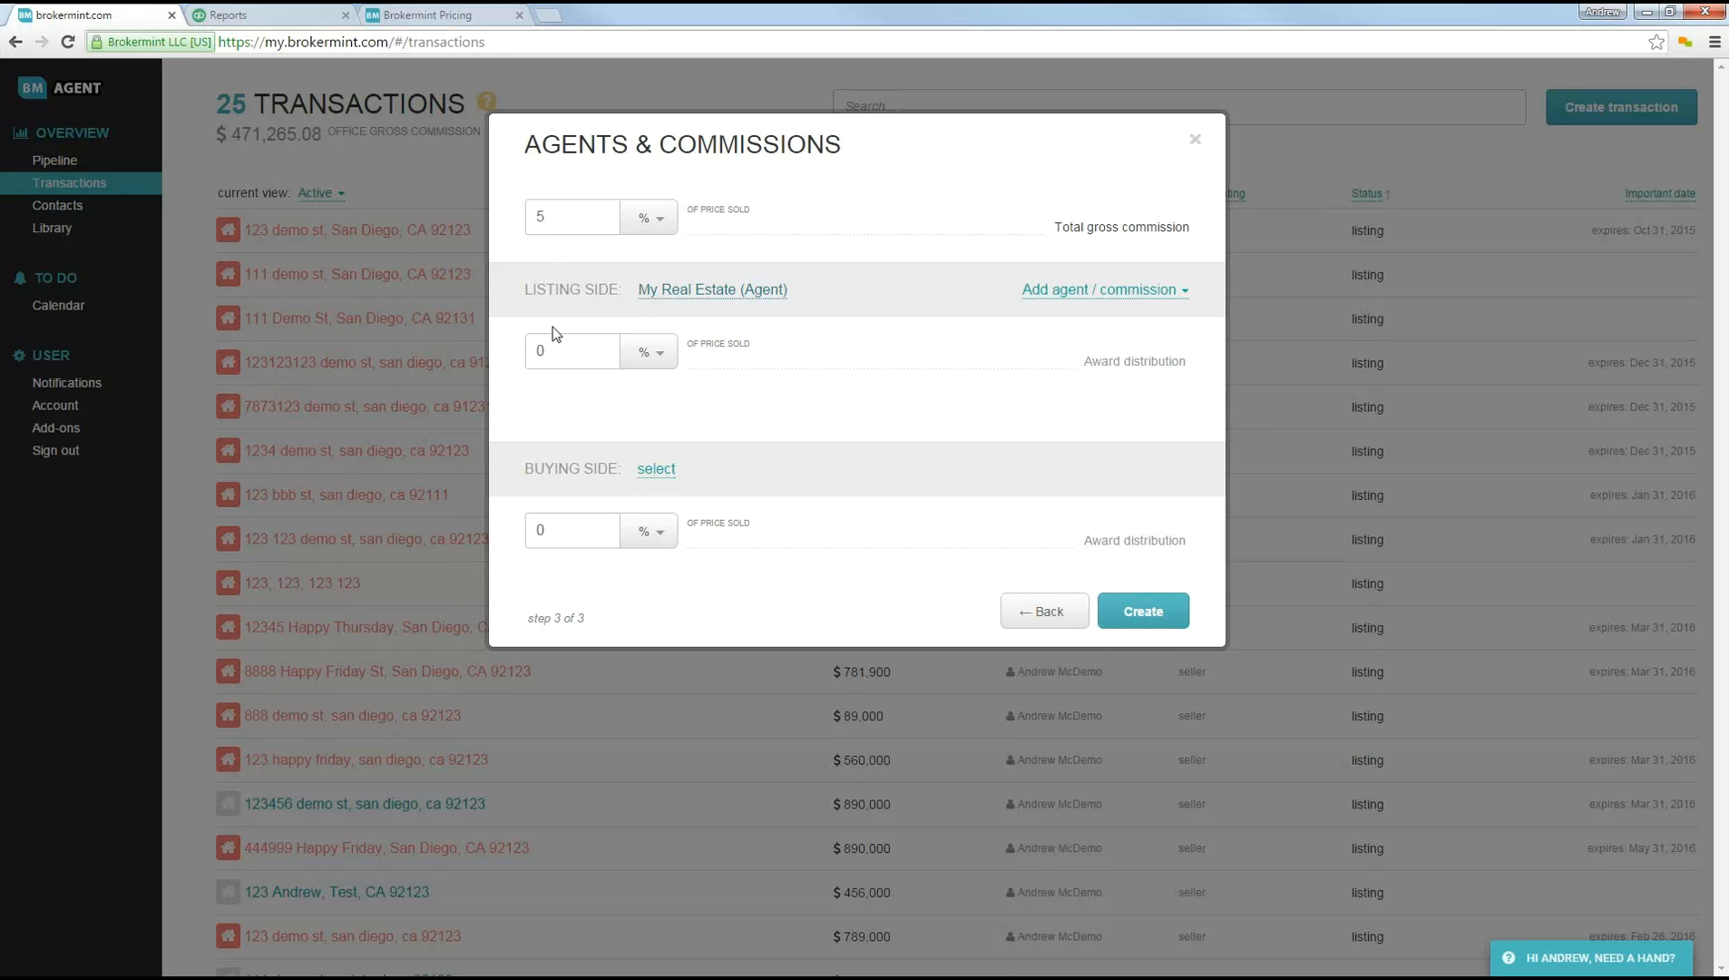
Step: Split the commission into 3% for the listing side and 2% for the buying side
key(Tab)
text(3)
key(Tab)
text(2)
click(575, 487)
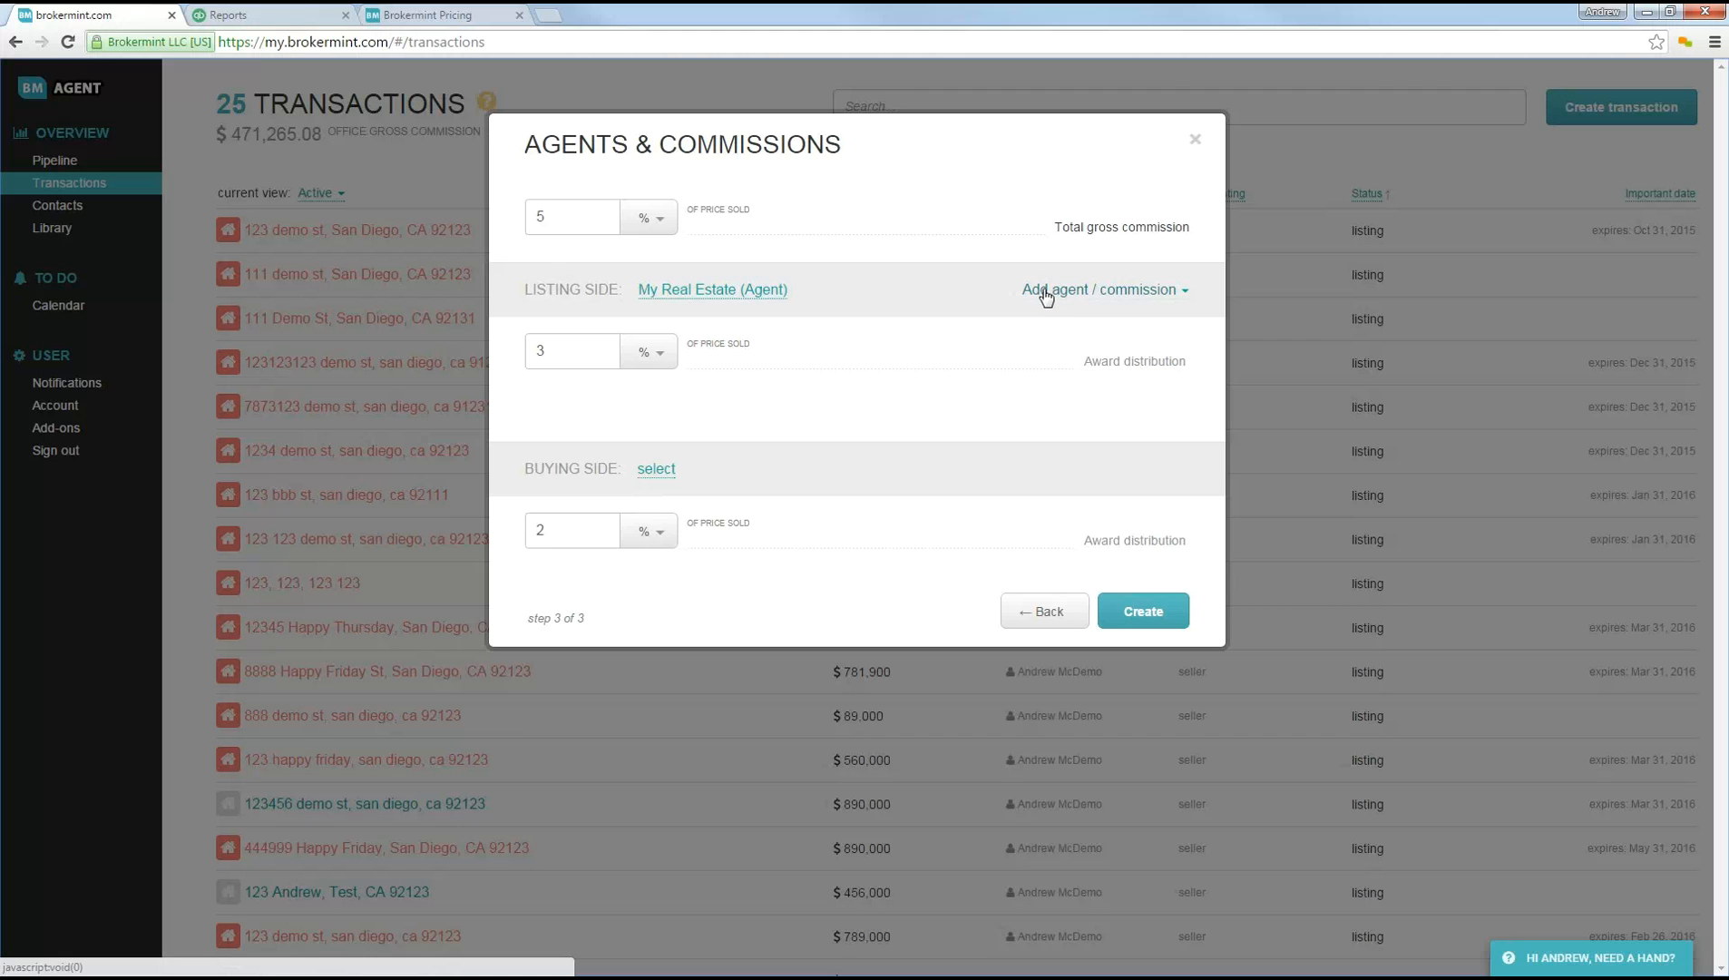
Step: Add the demo agent from the current users to the listing side and create the transaction
click(1086, 292)
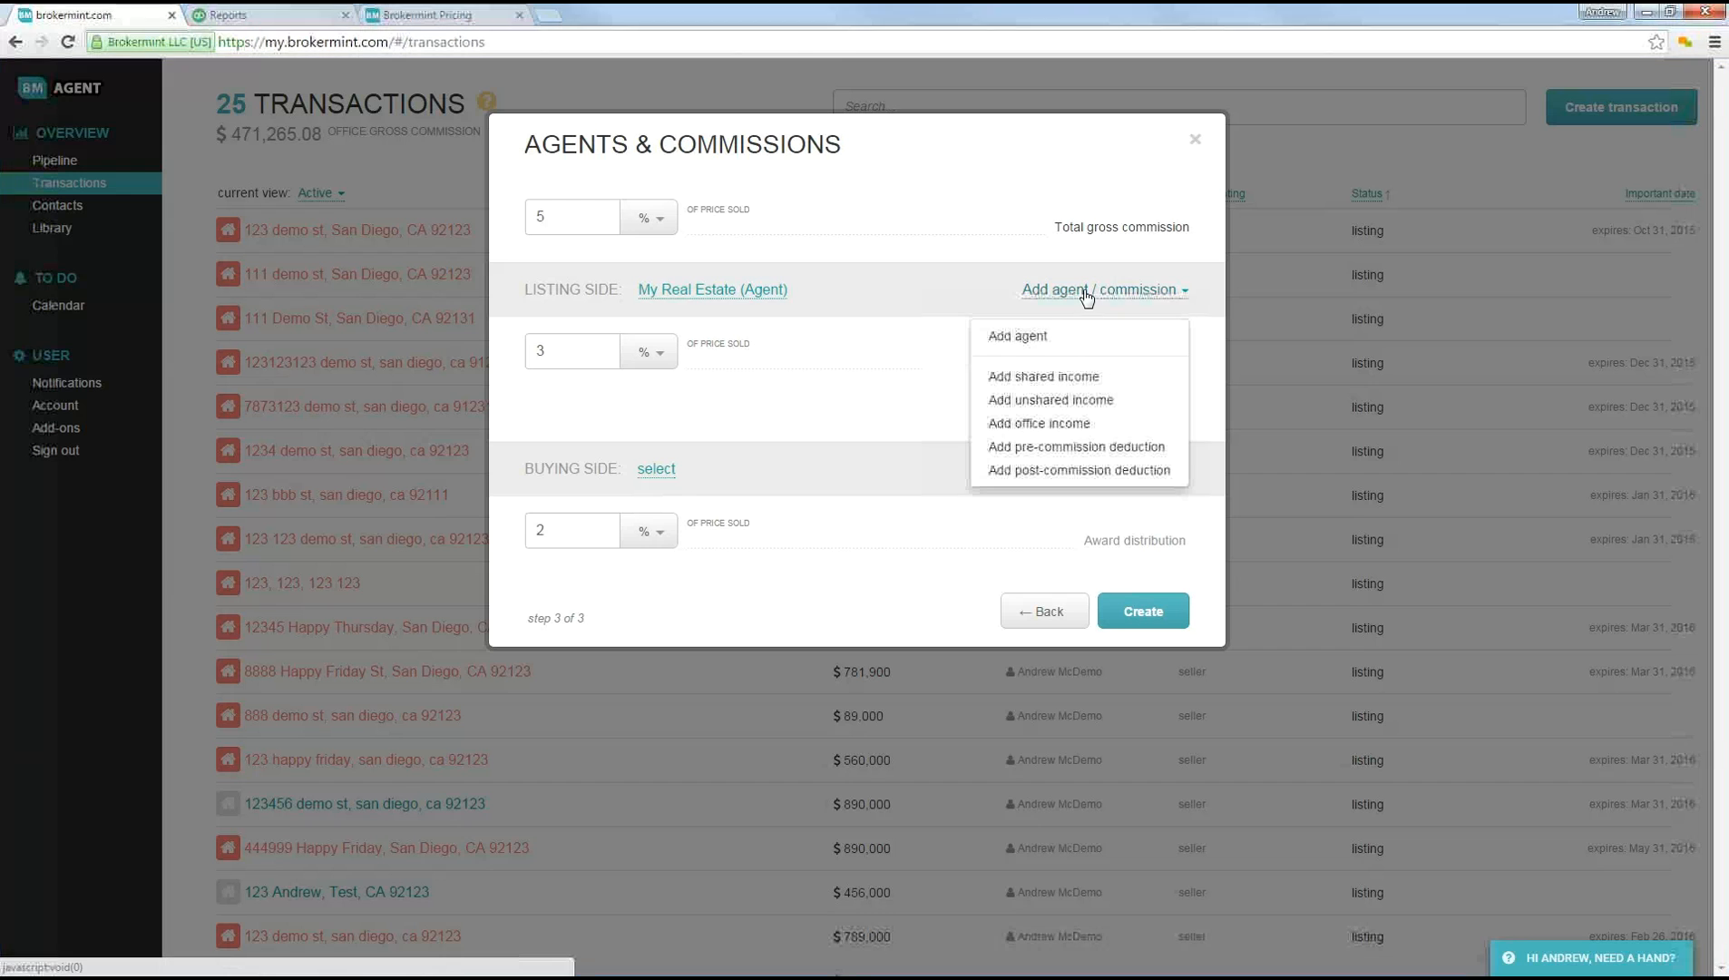
click(1035, 334)
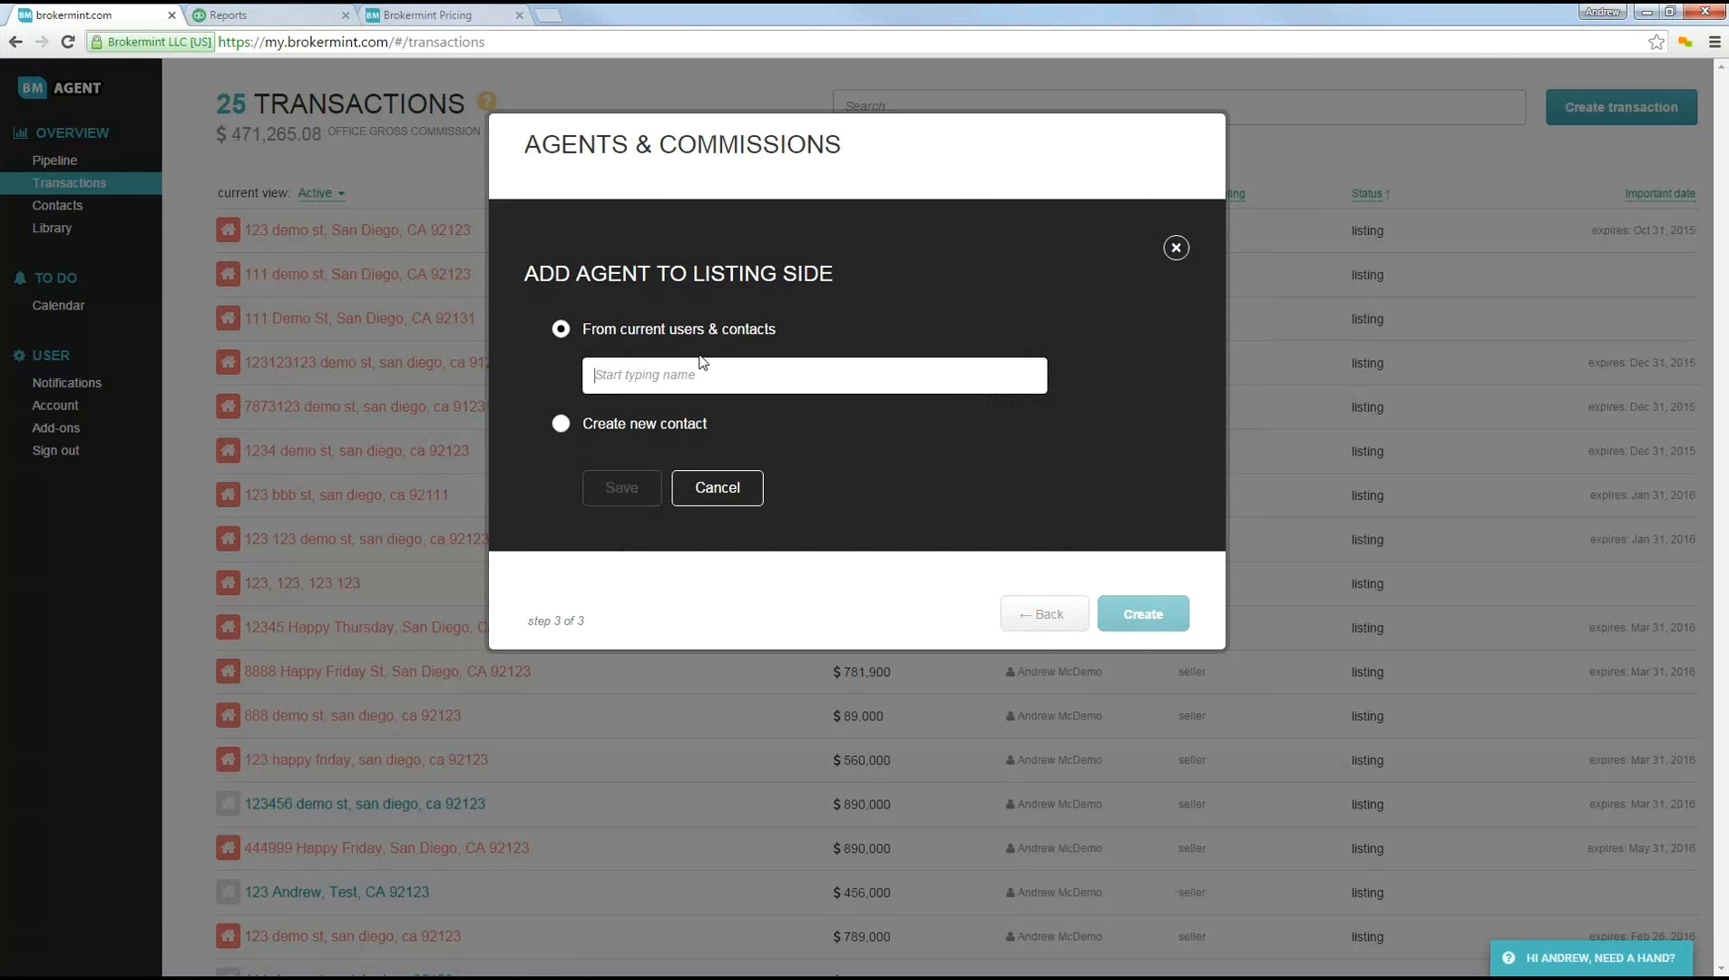
text(an)
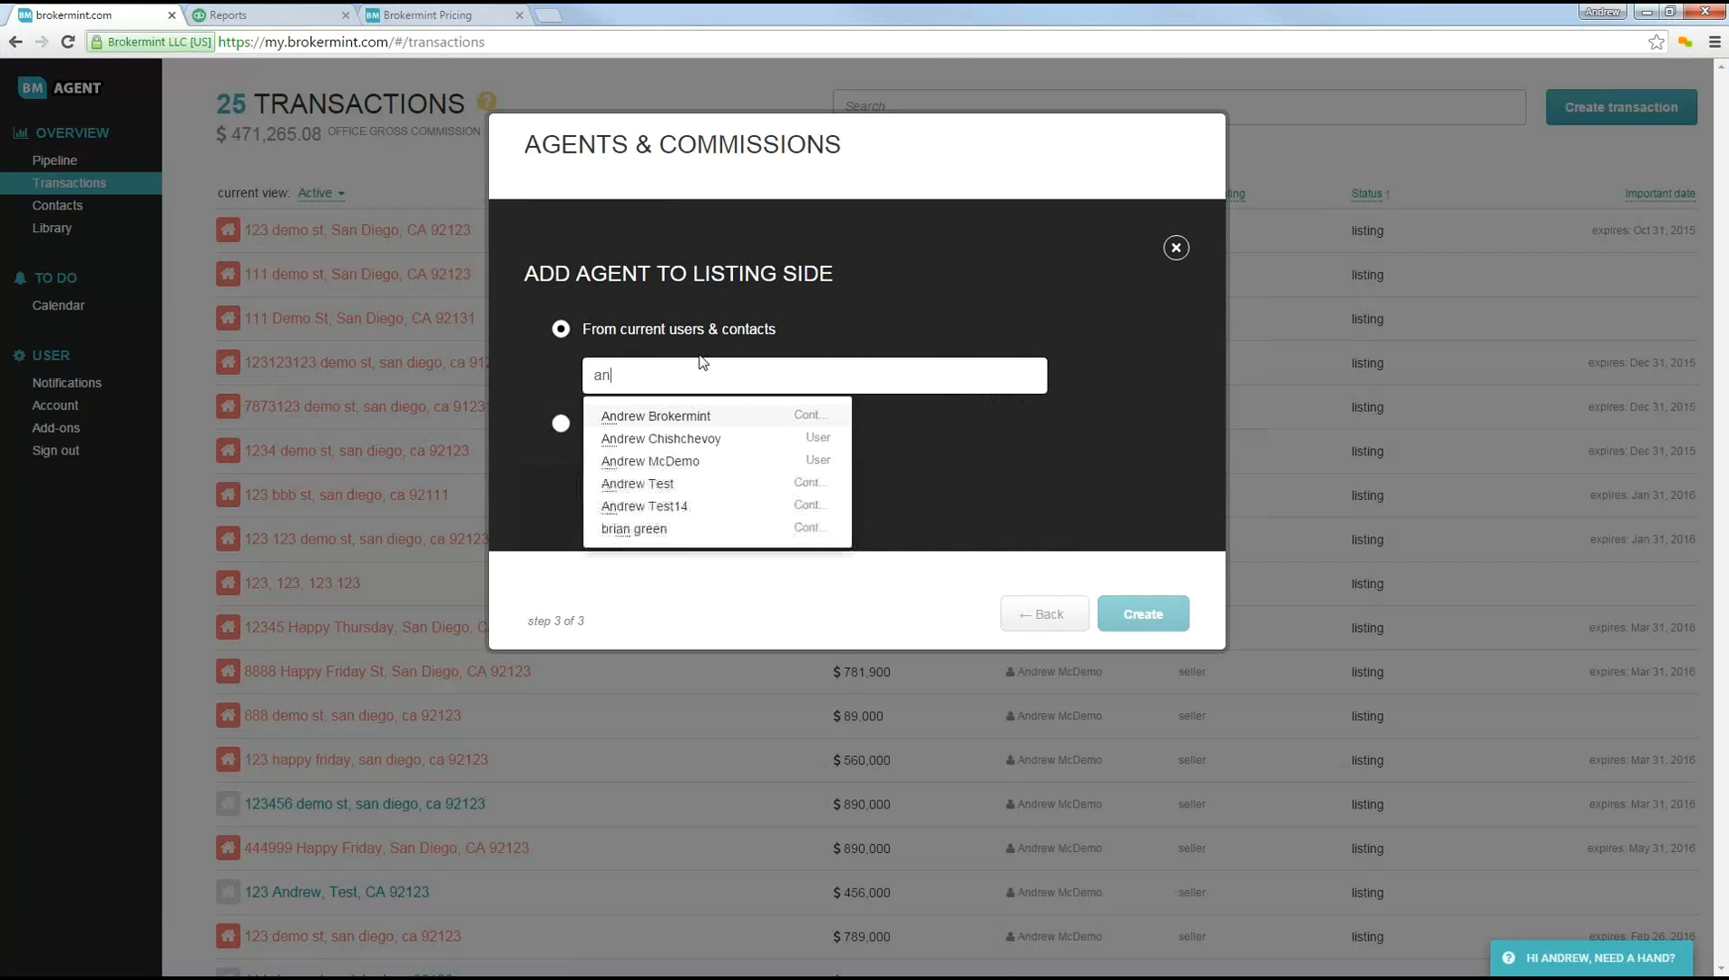
click(655, 463)
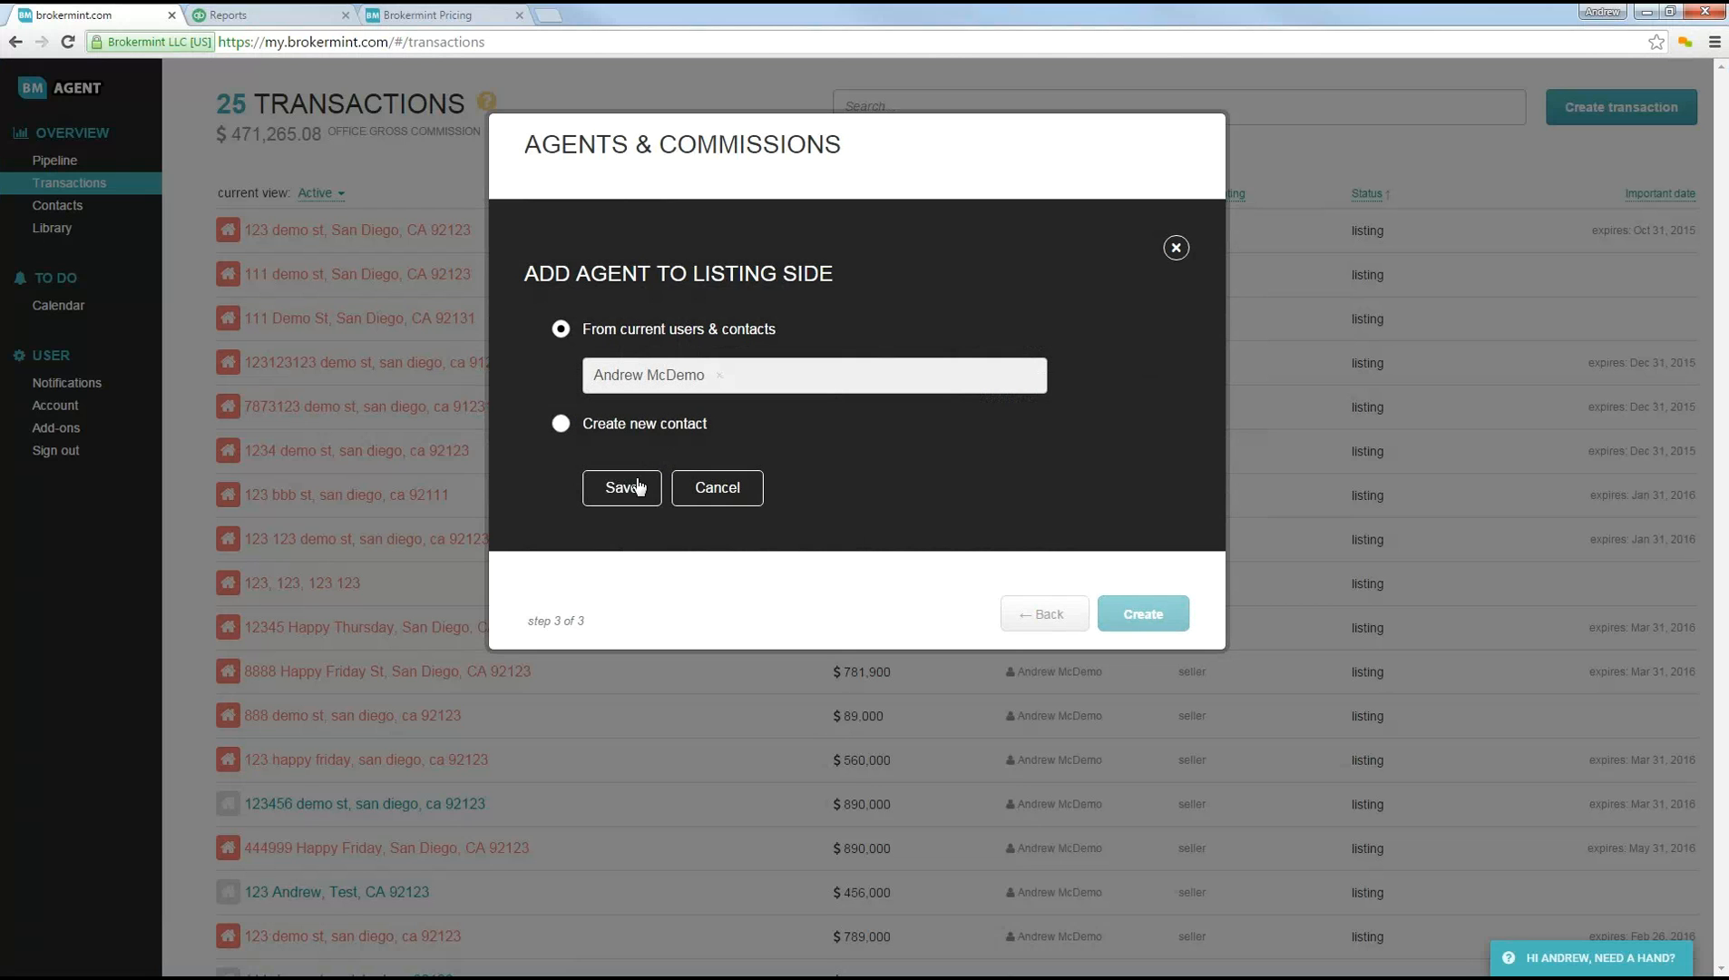
click(637, 487)
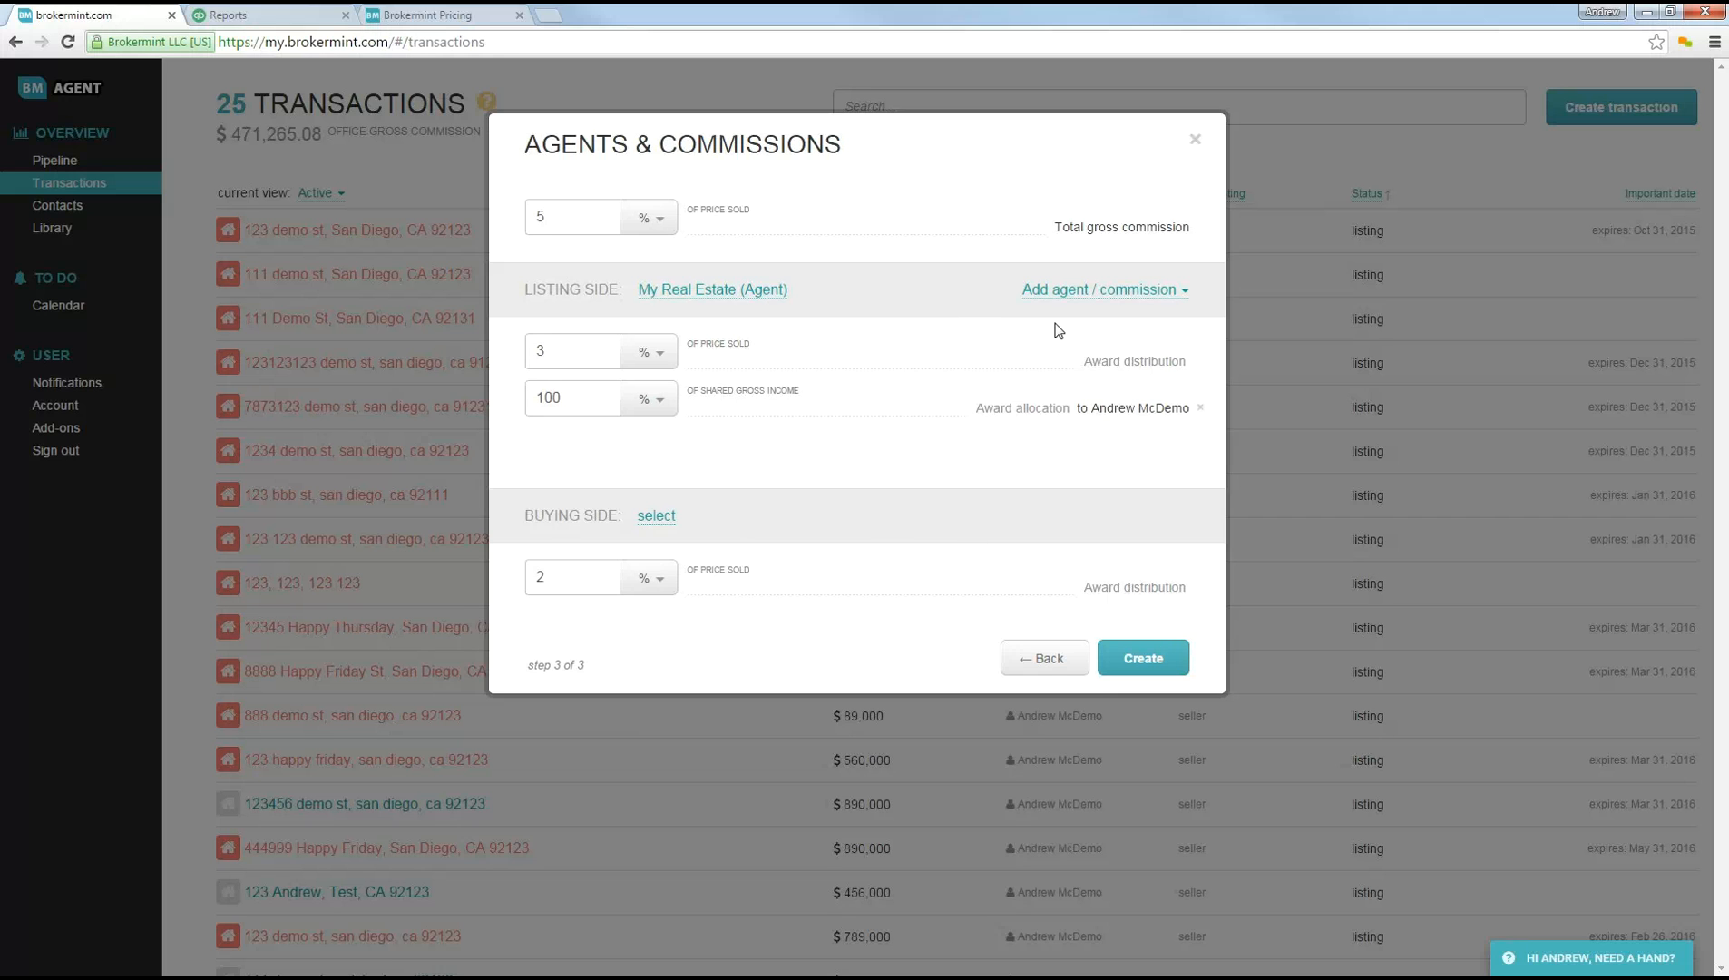
click(1134, 659)
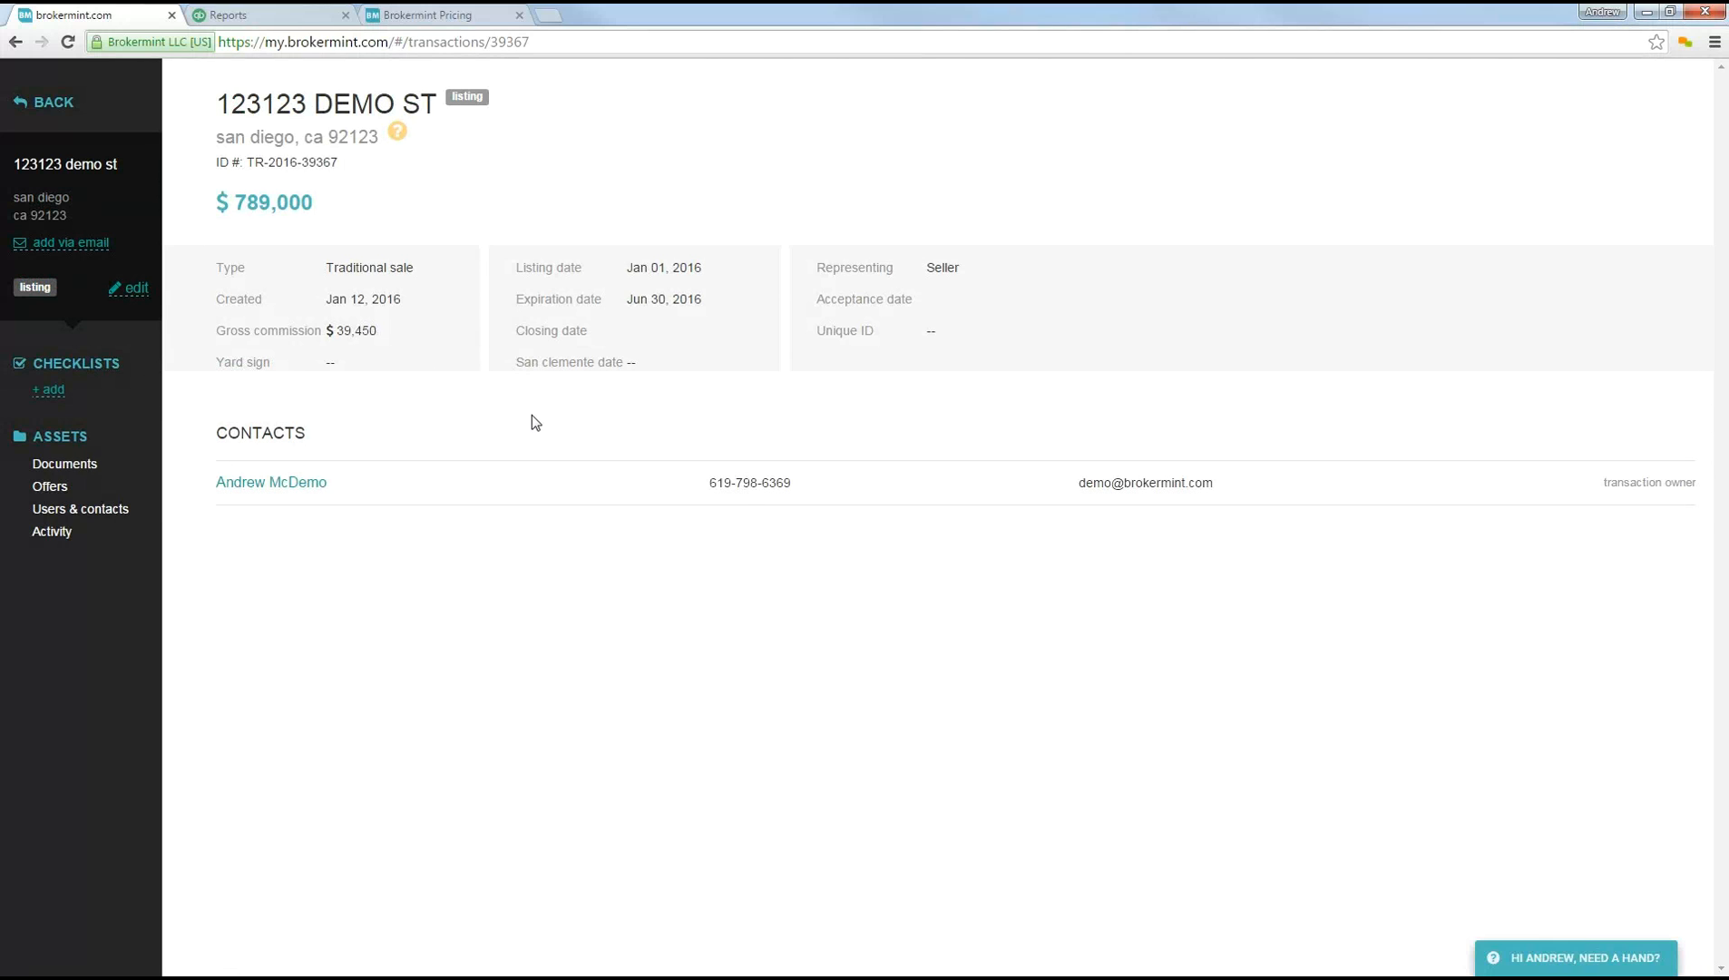
Step: Add a checklist to the new transaction from the Listing template, keeping the Jan 1, 2016 listing date
click(49, 391)
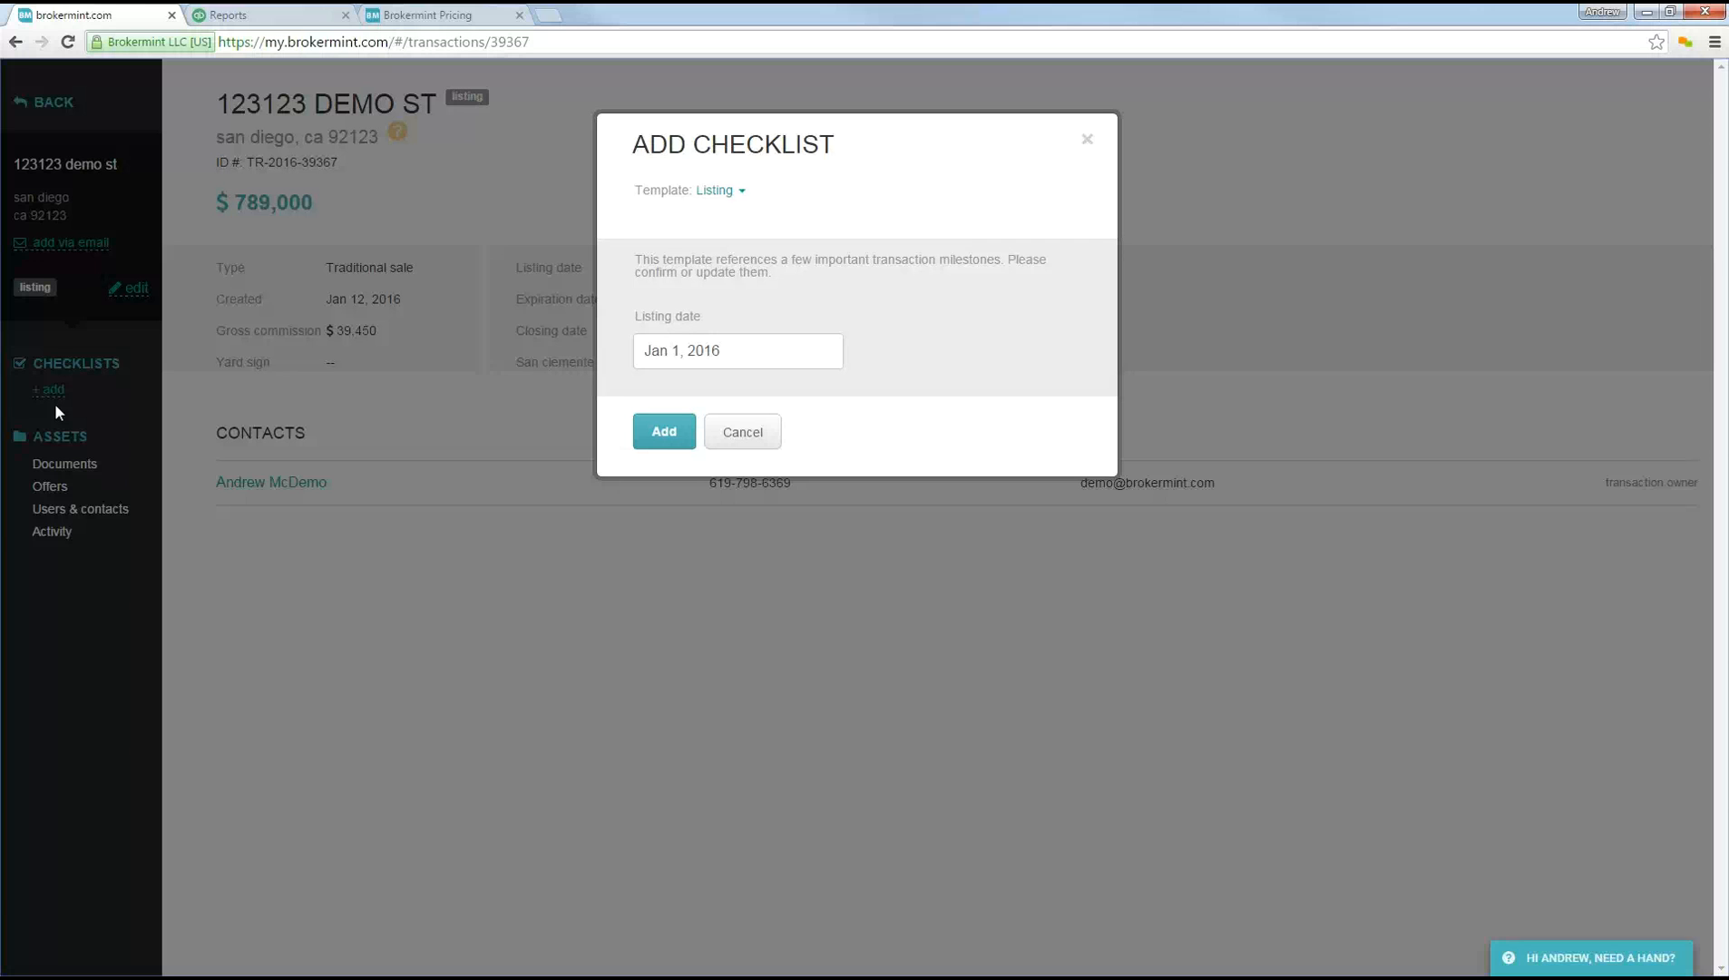
click(719, 190)
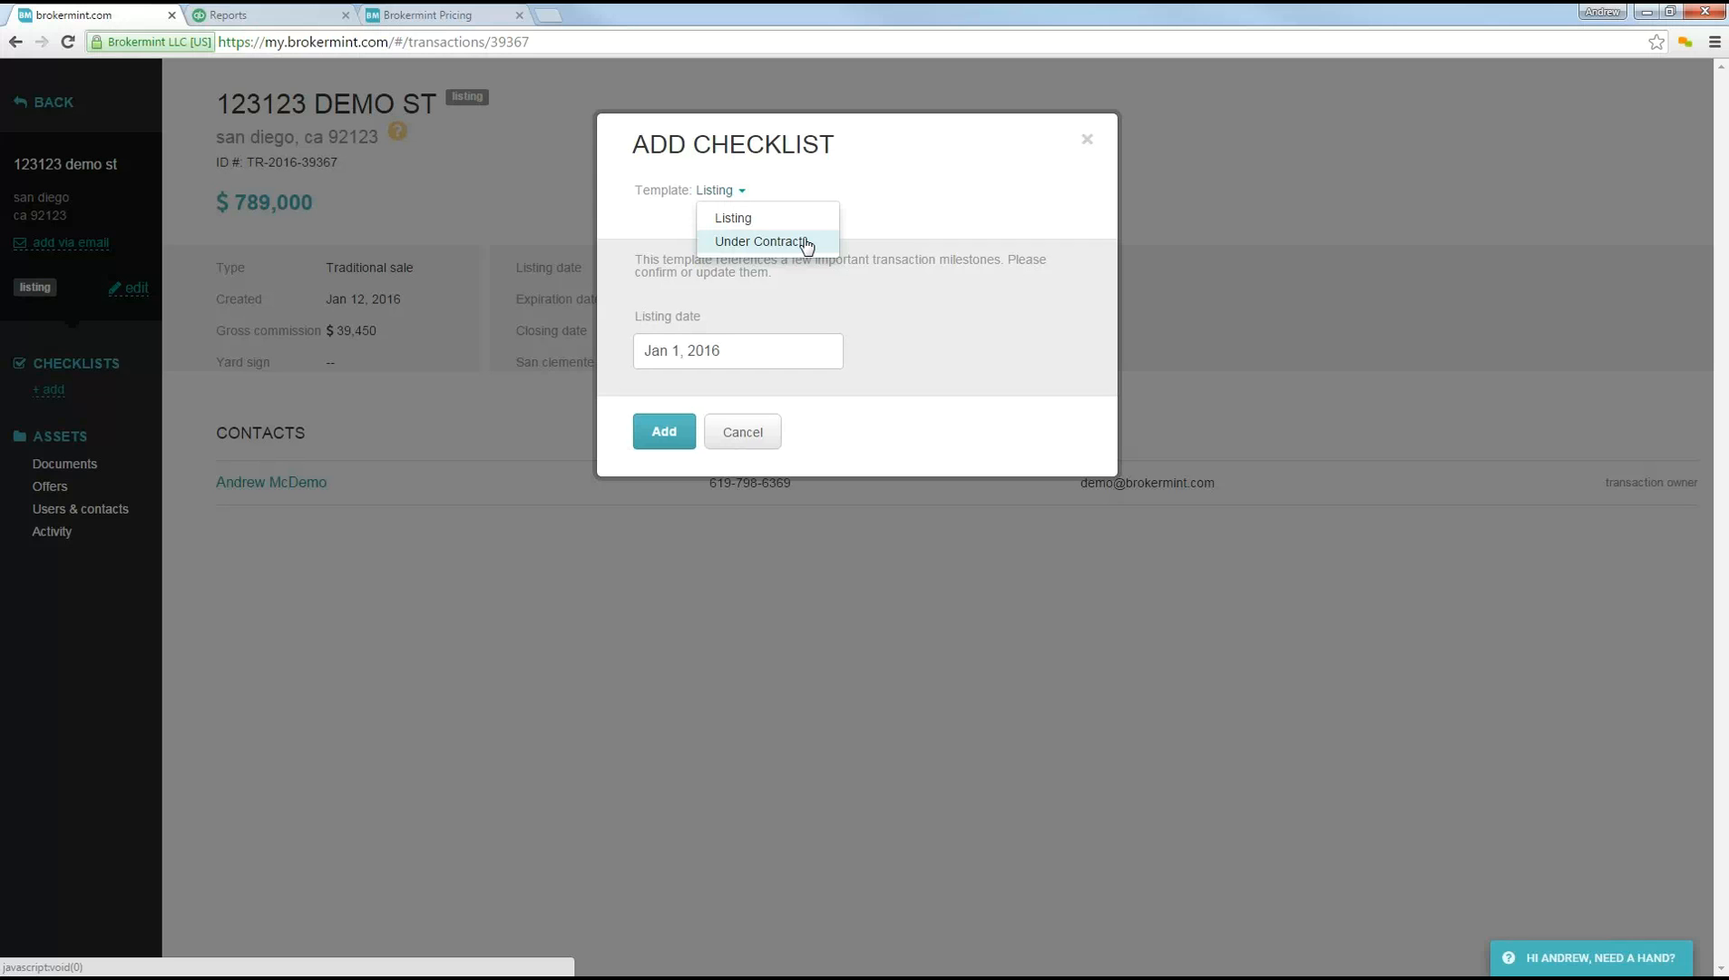
click(733, 219)
click(674, 436)
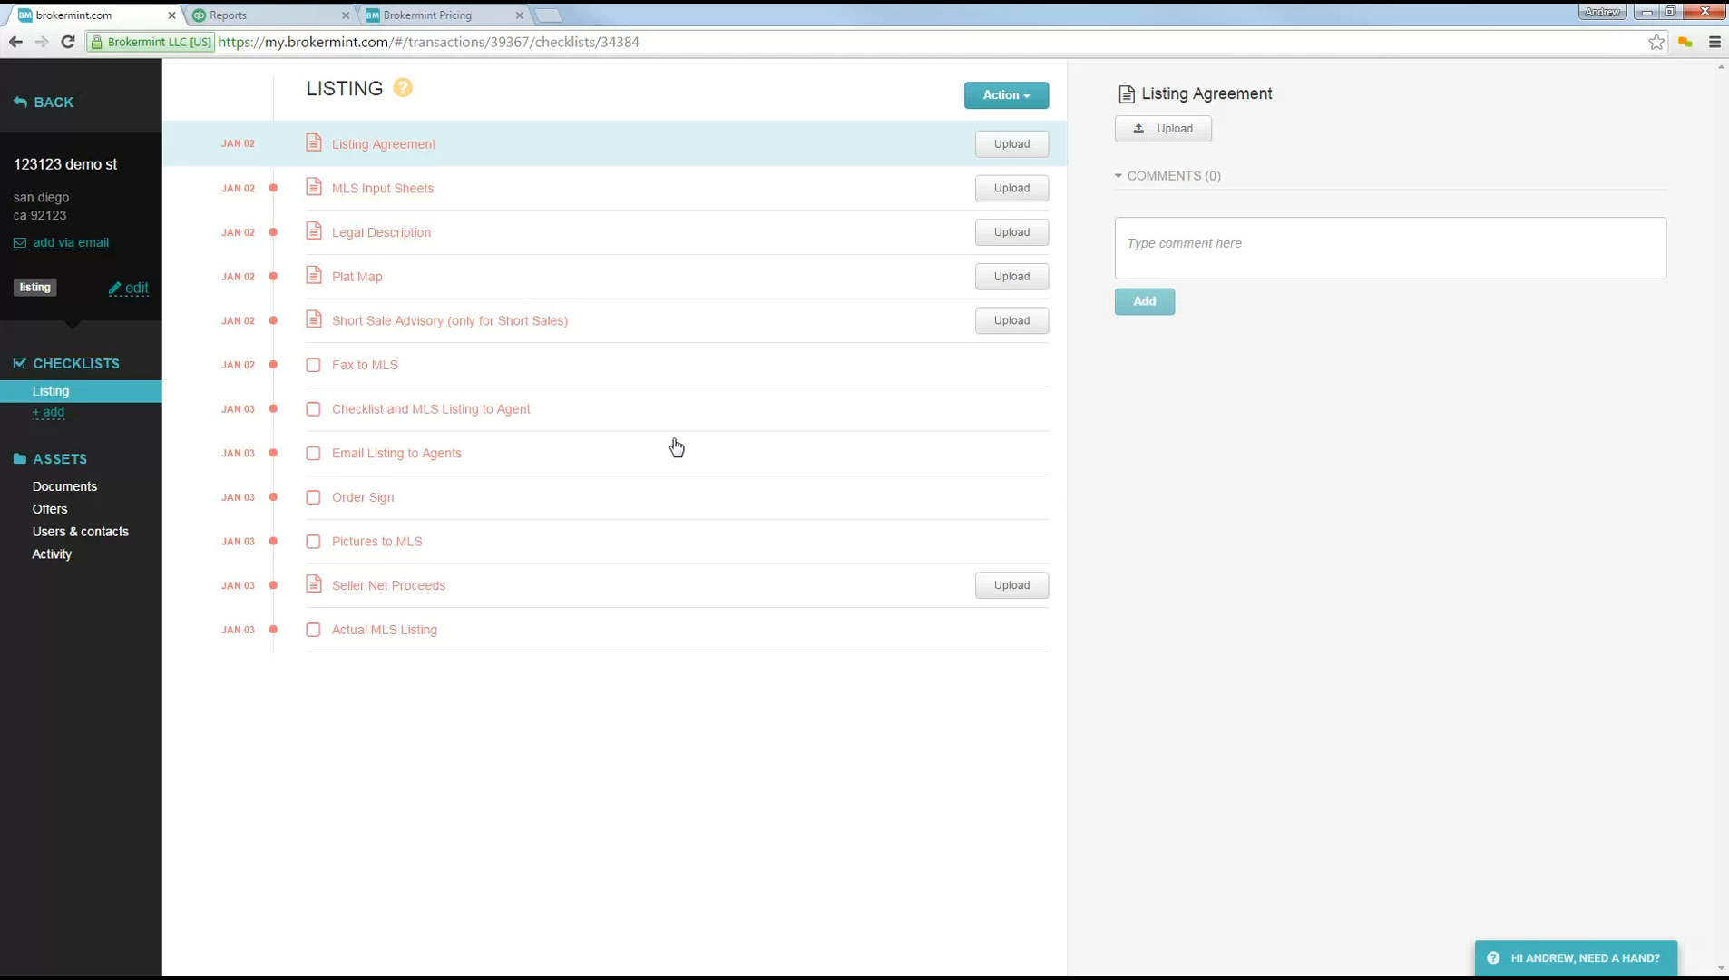
Step: Copy the transaction's e-mail address for adding documents to the clipboard
click(70, 243)
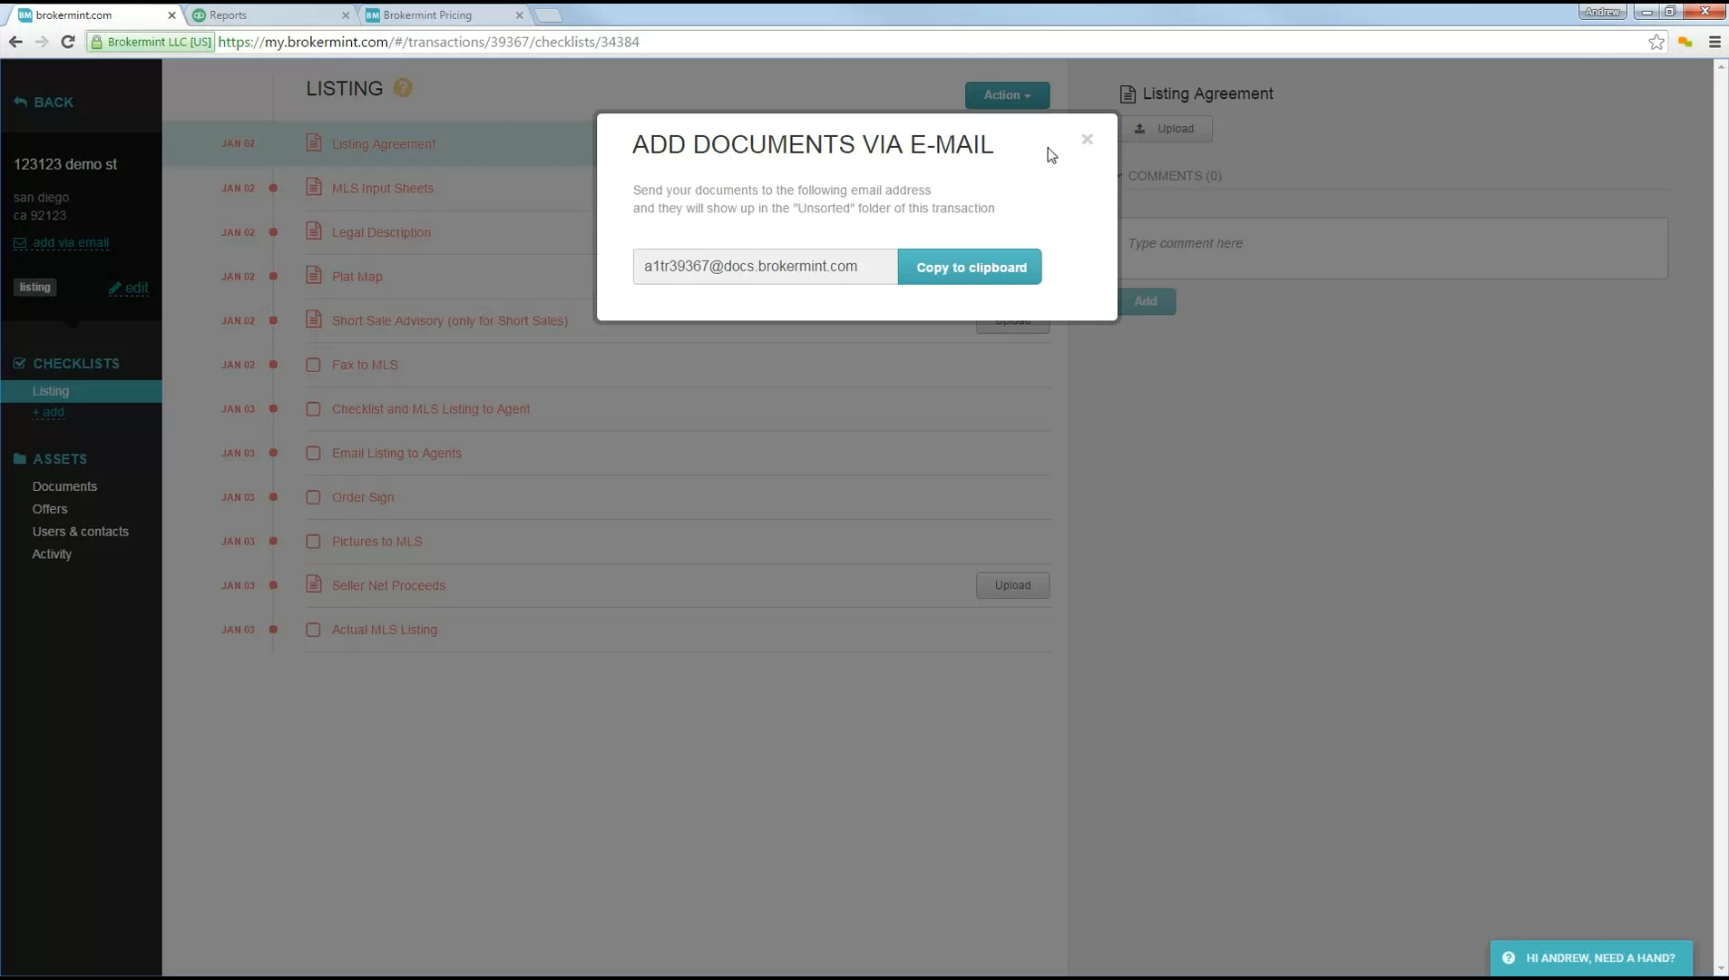
click(1087, 141)
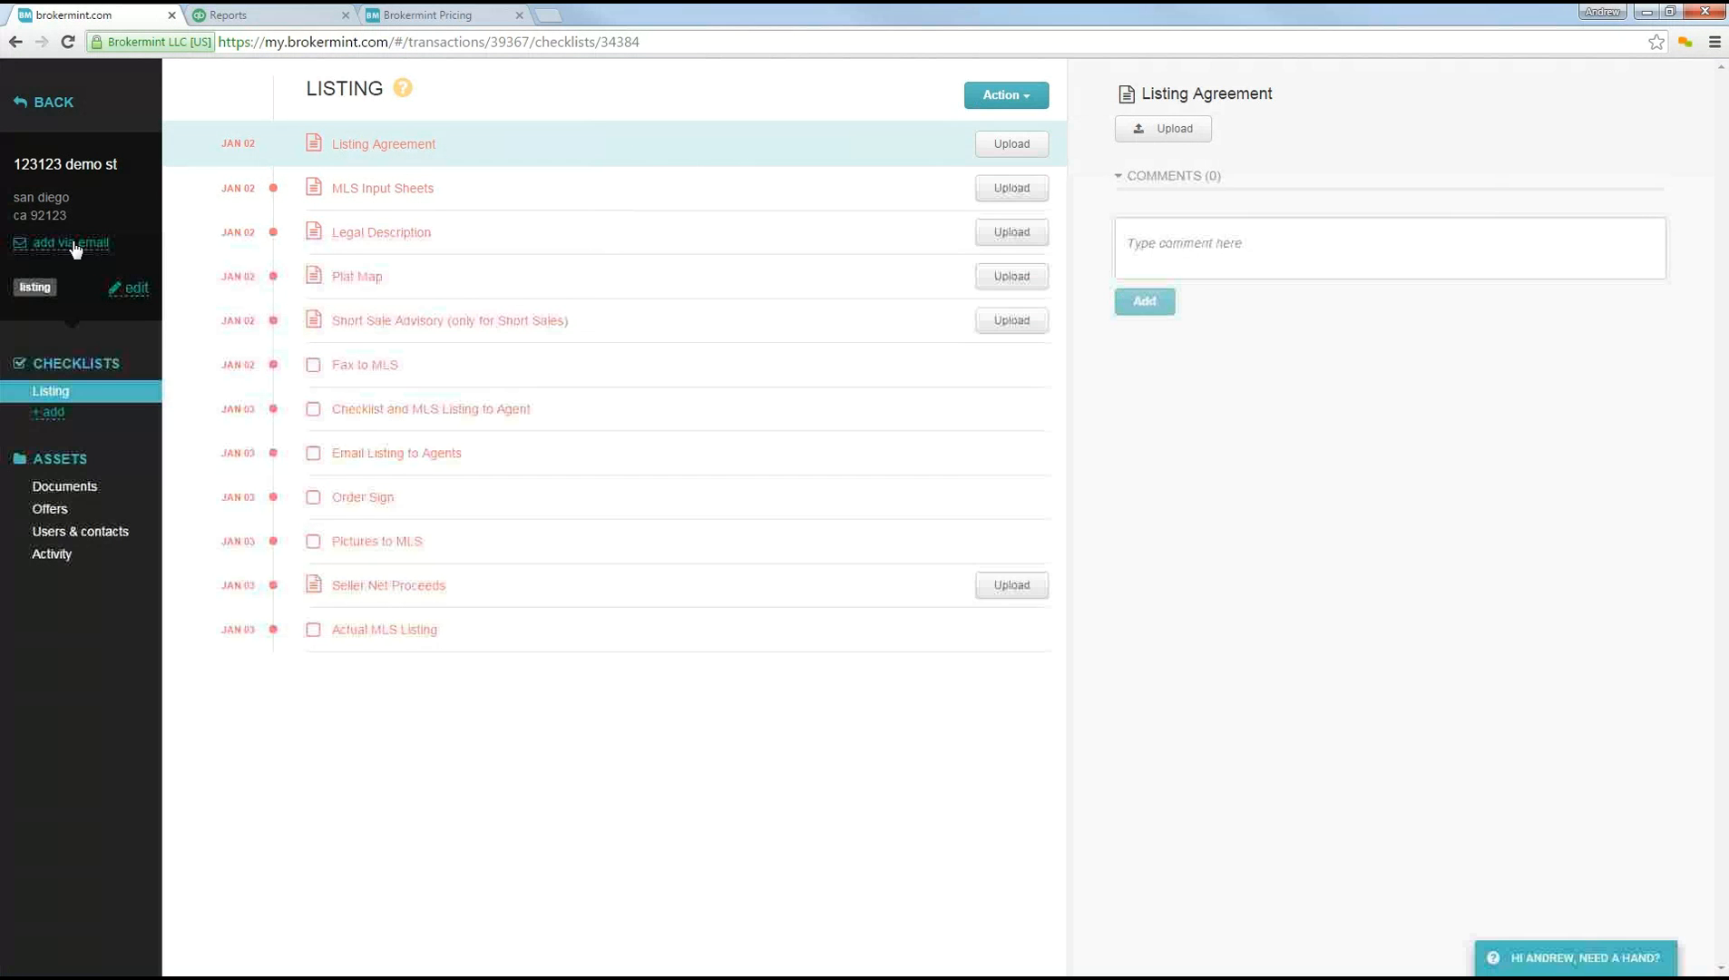
click(80, 242)
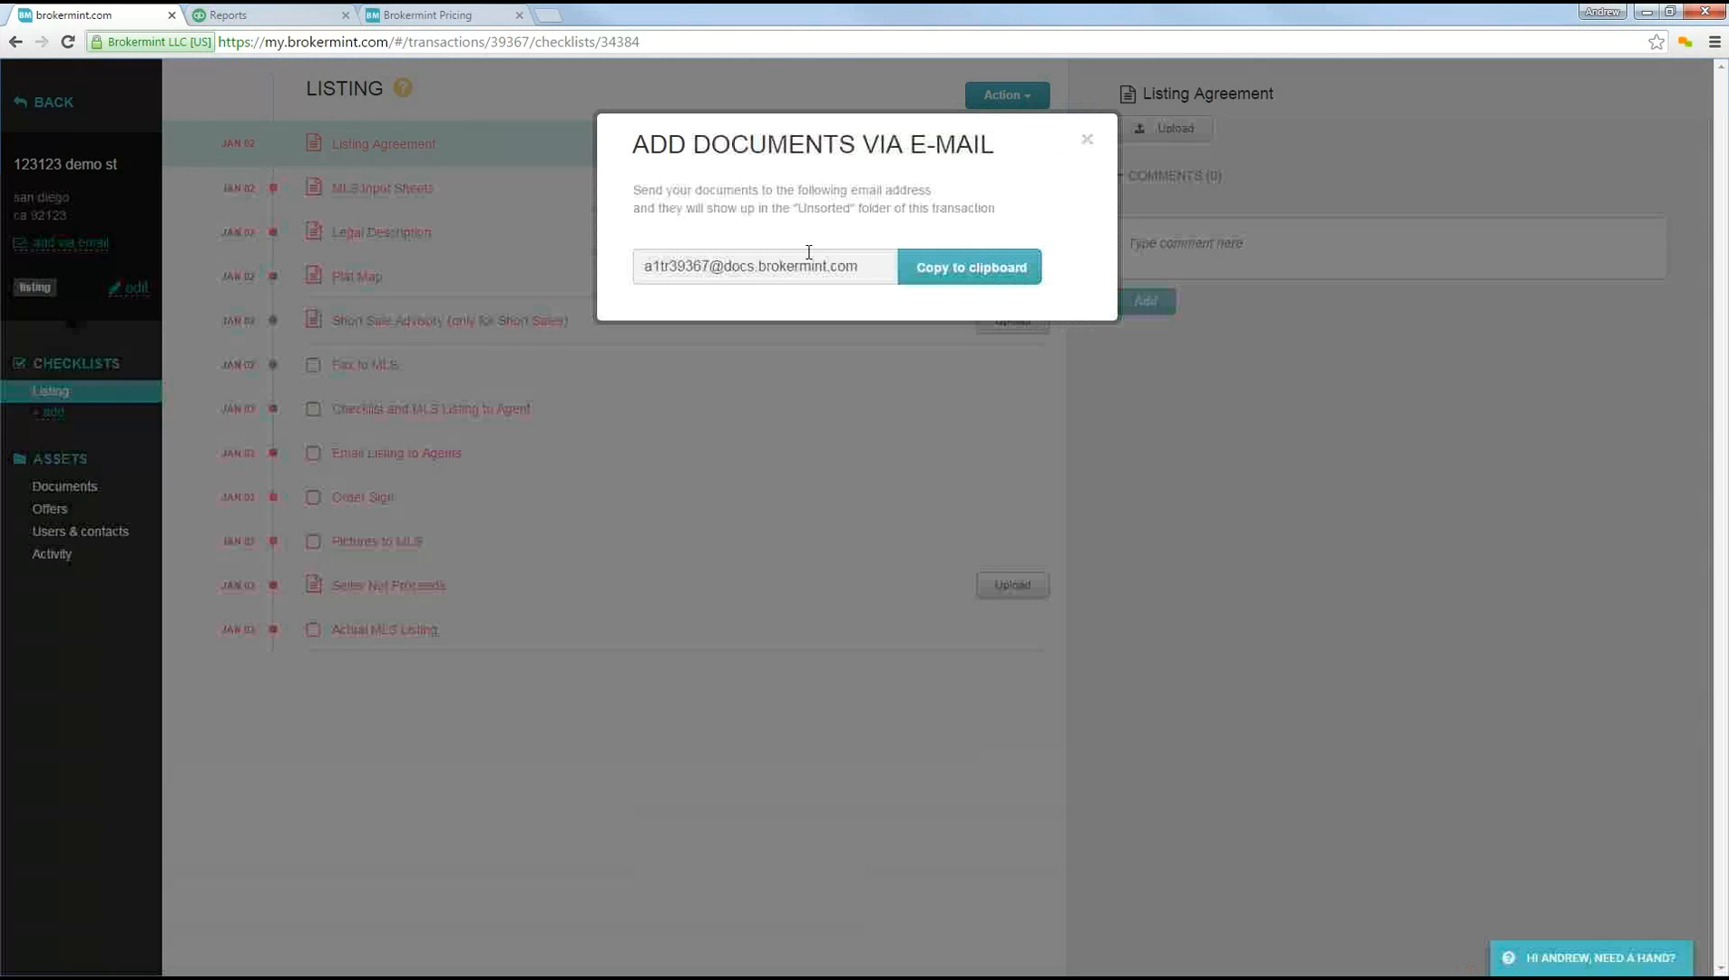
click(926, 273)
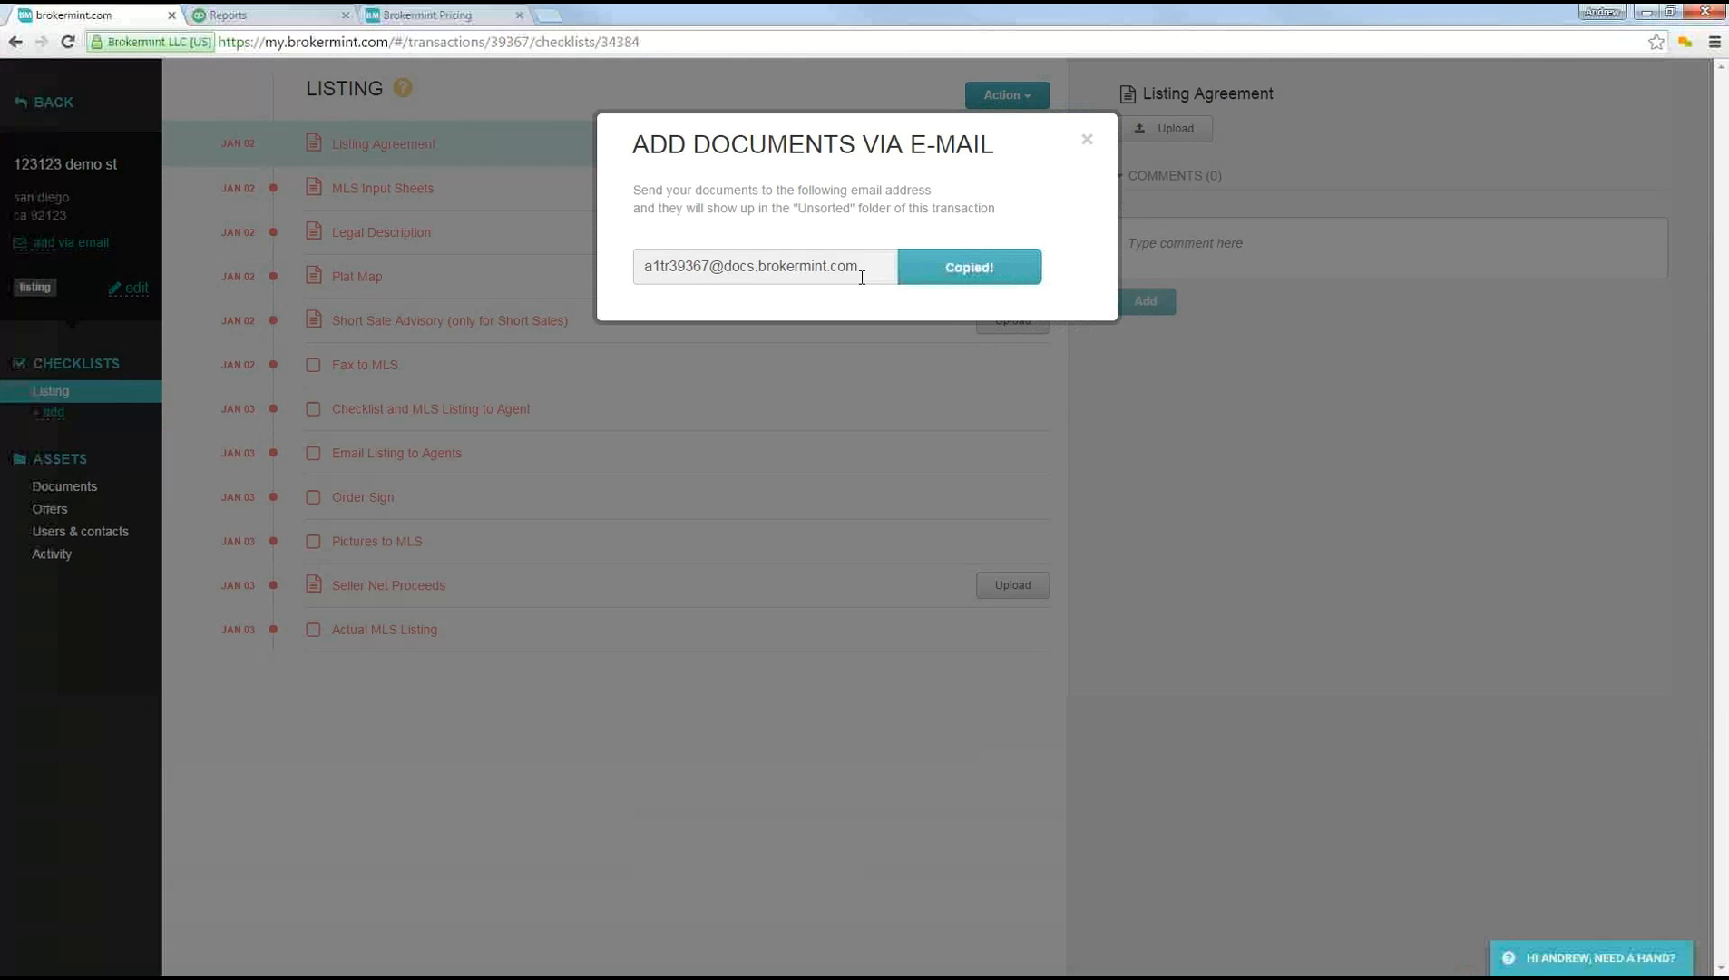
click(1088, 142)
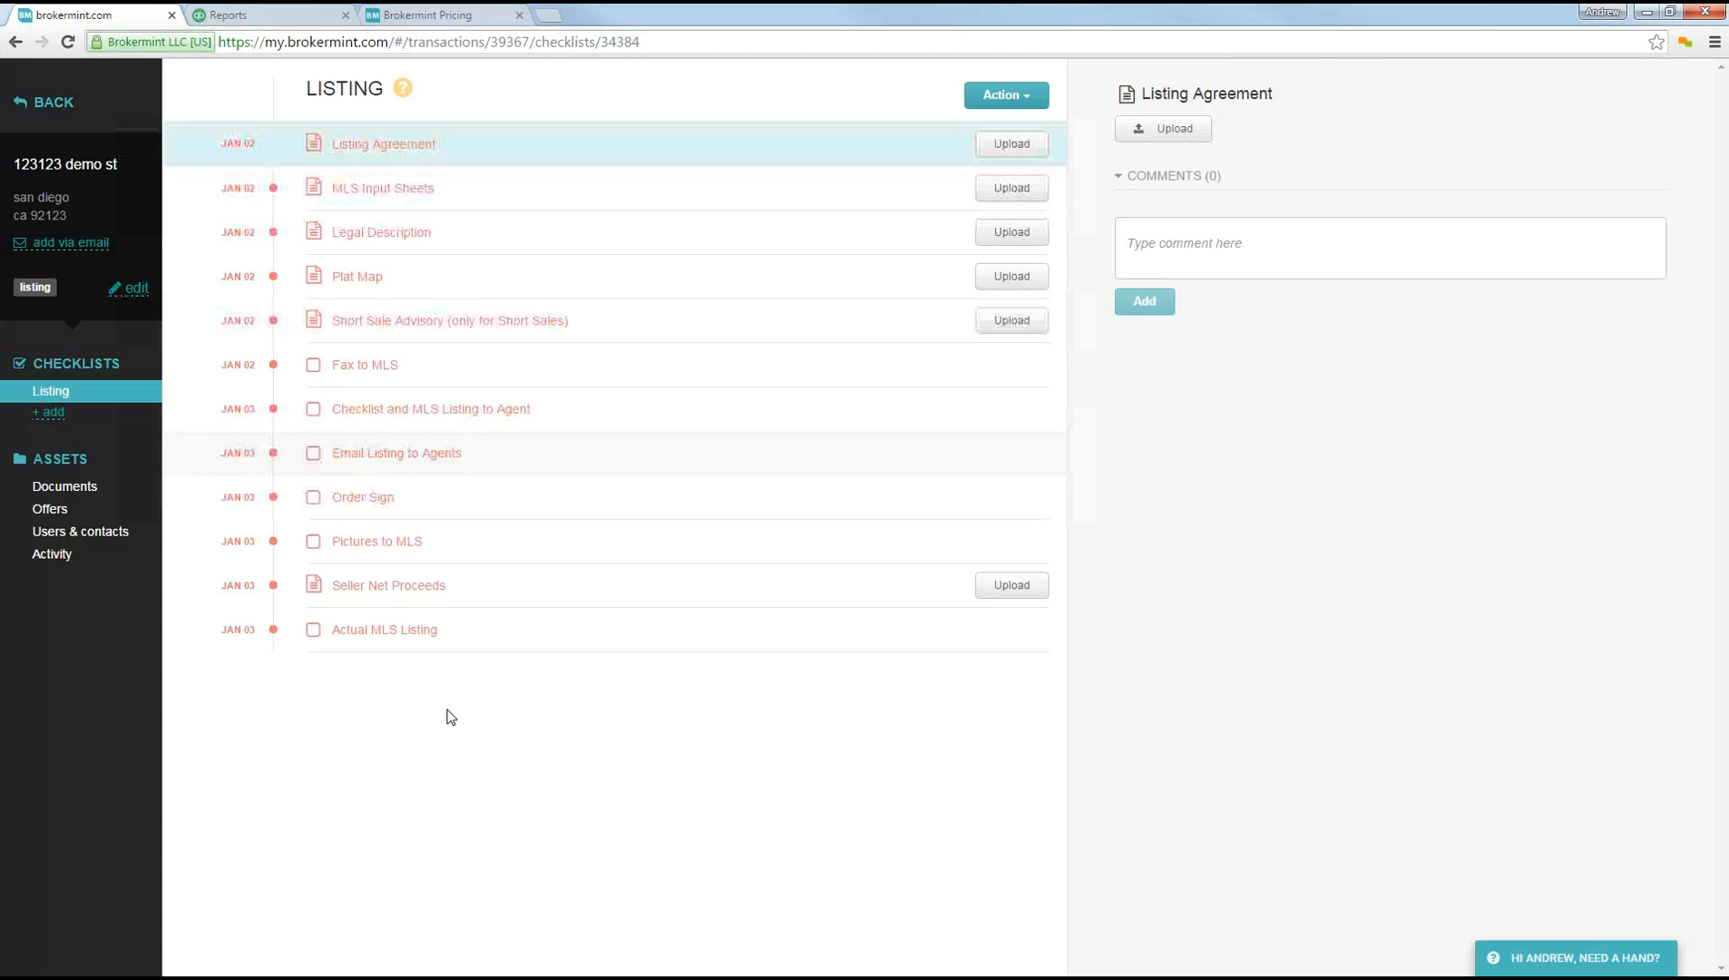
Step: Upload docusign_package_123_street.pdf, docusign_sample_NDA.pdf and the sample agency relationship disclosure PDF from the documents folder to the transaction's unsorted documents
click(84, 490)
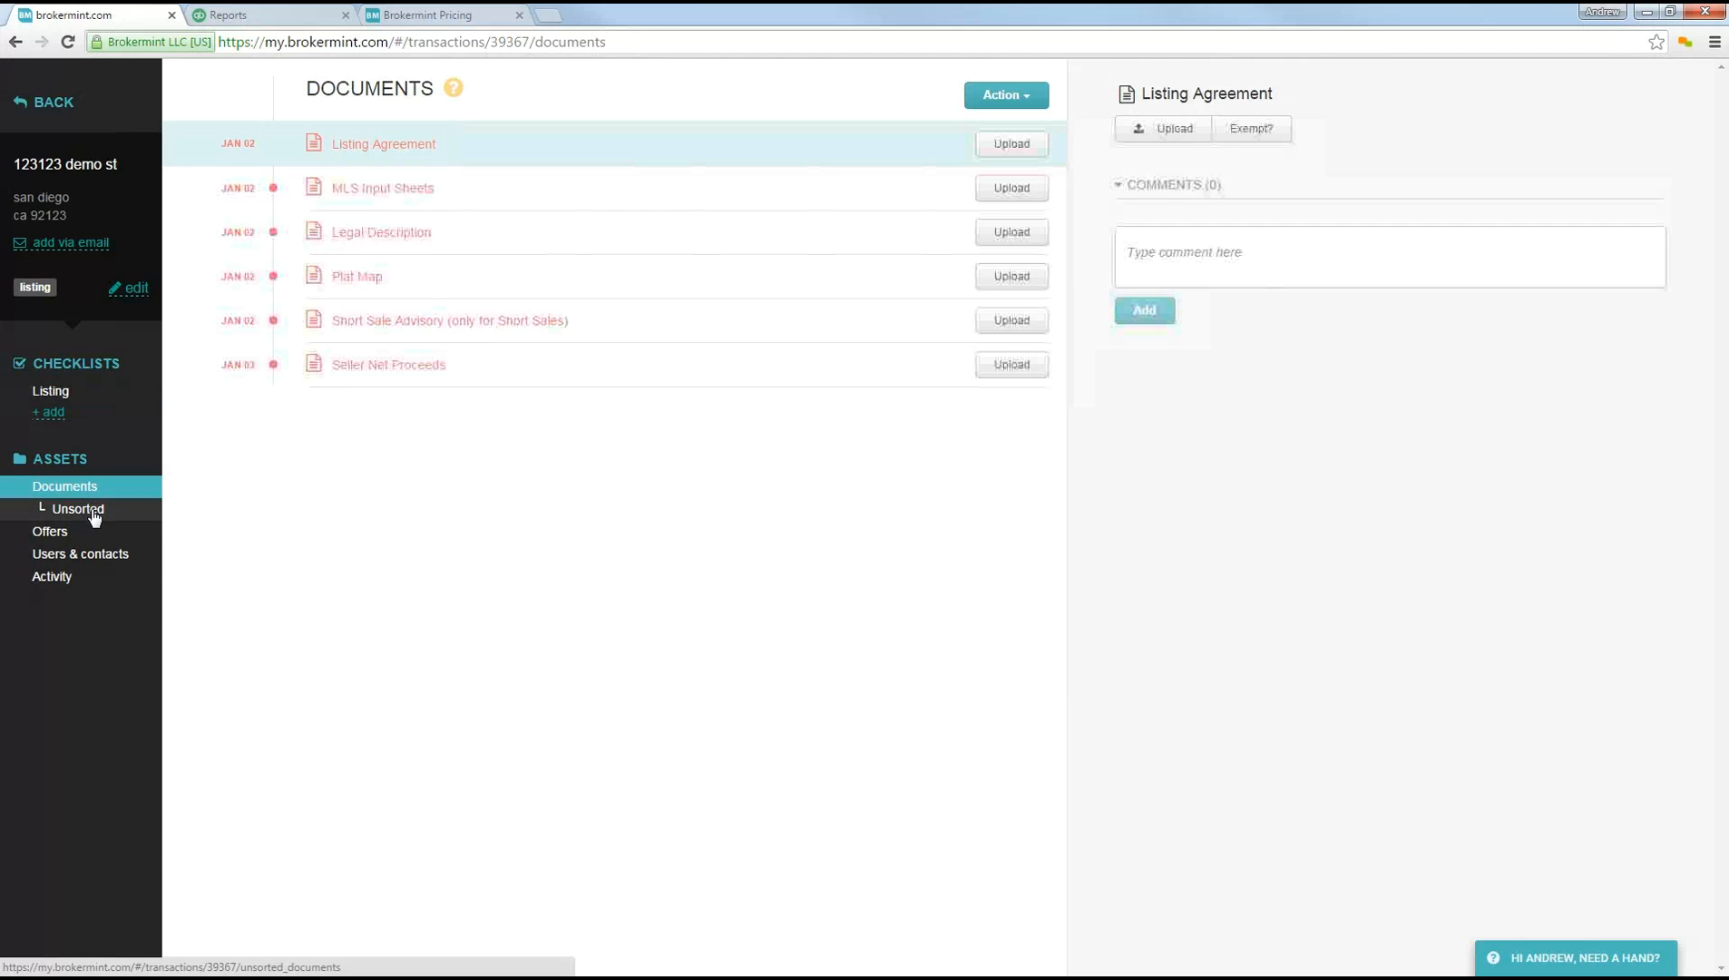
click(93, 514)
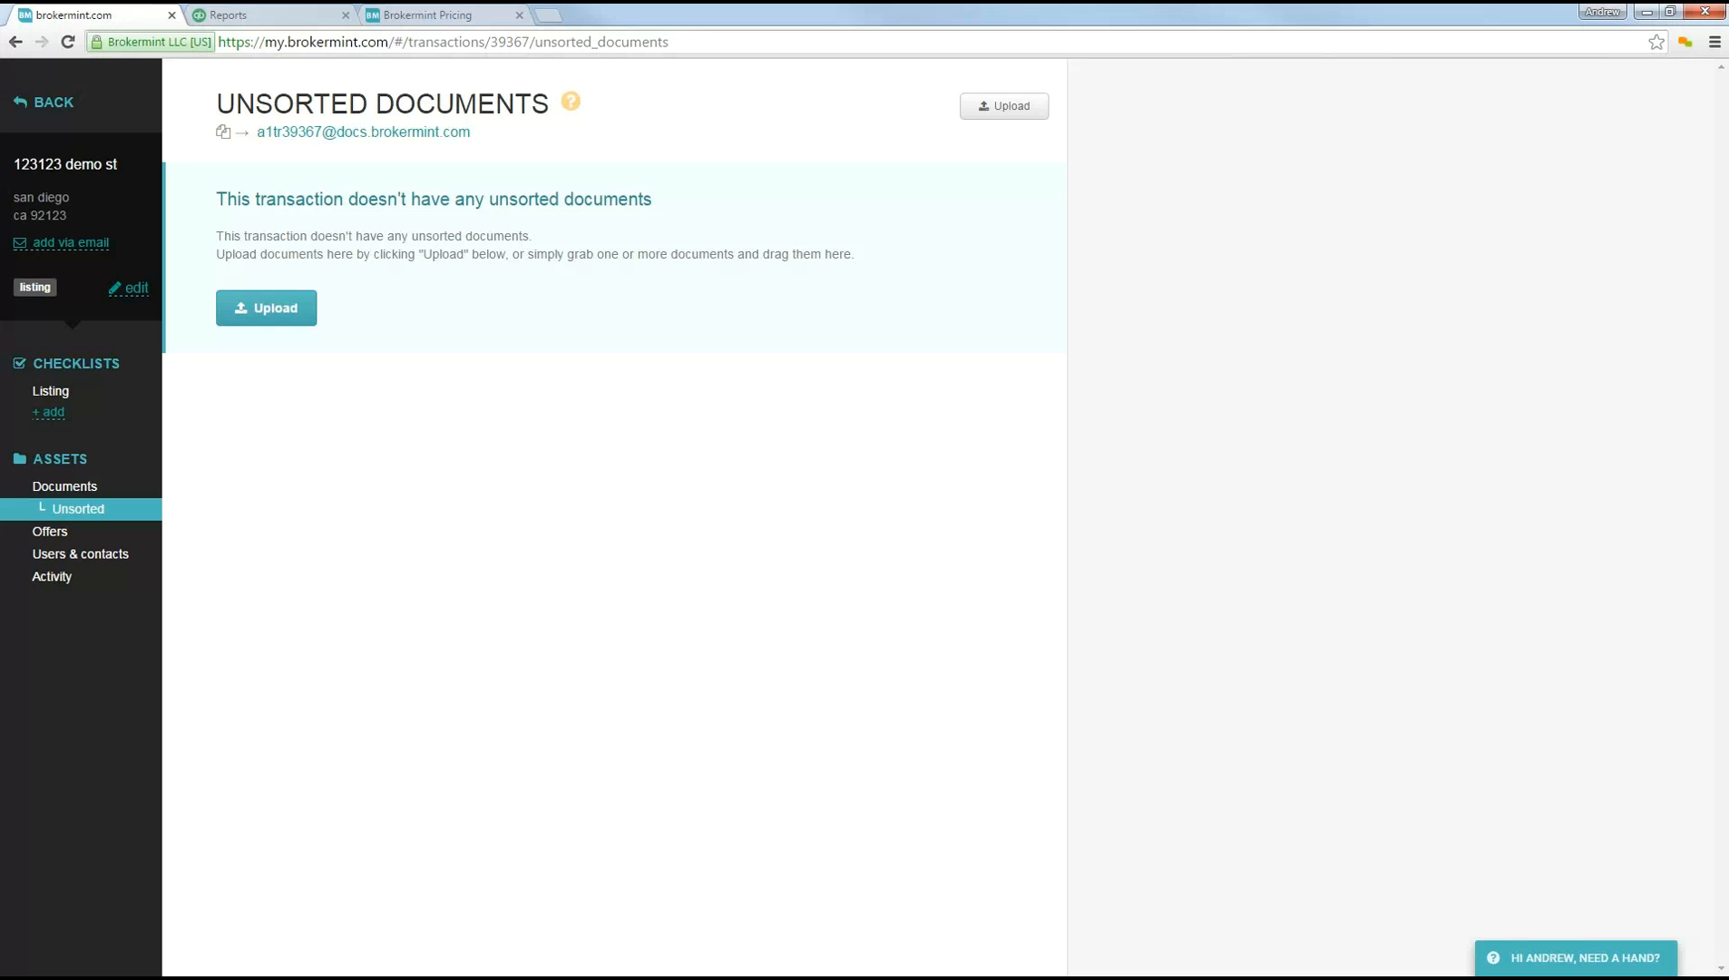
key(alt+Tab)
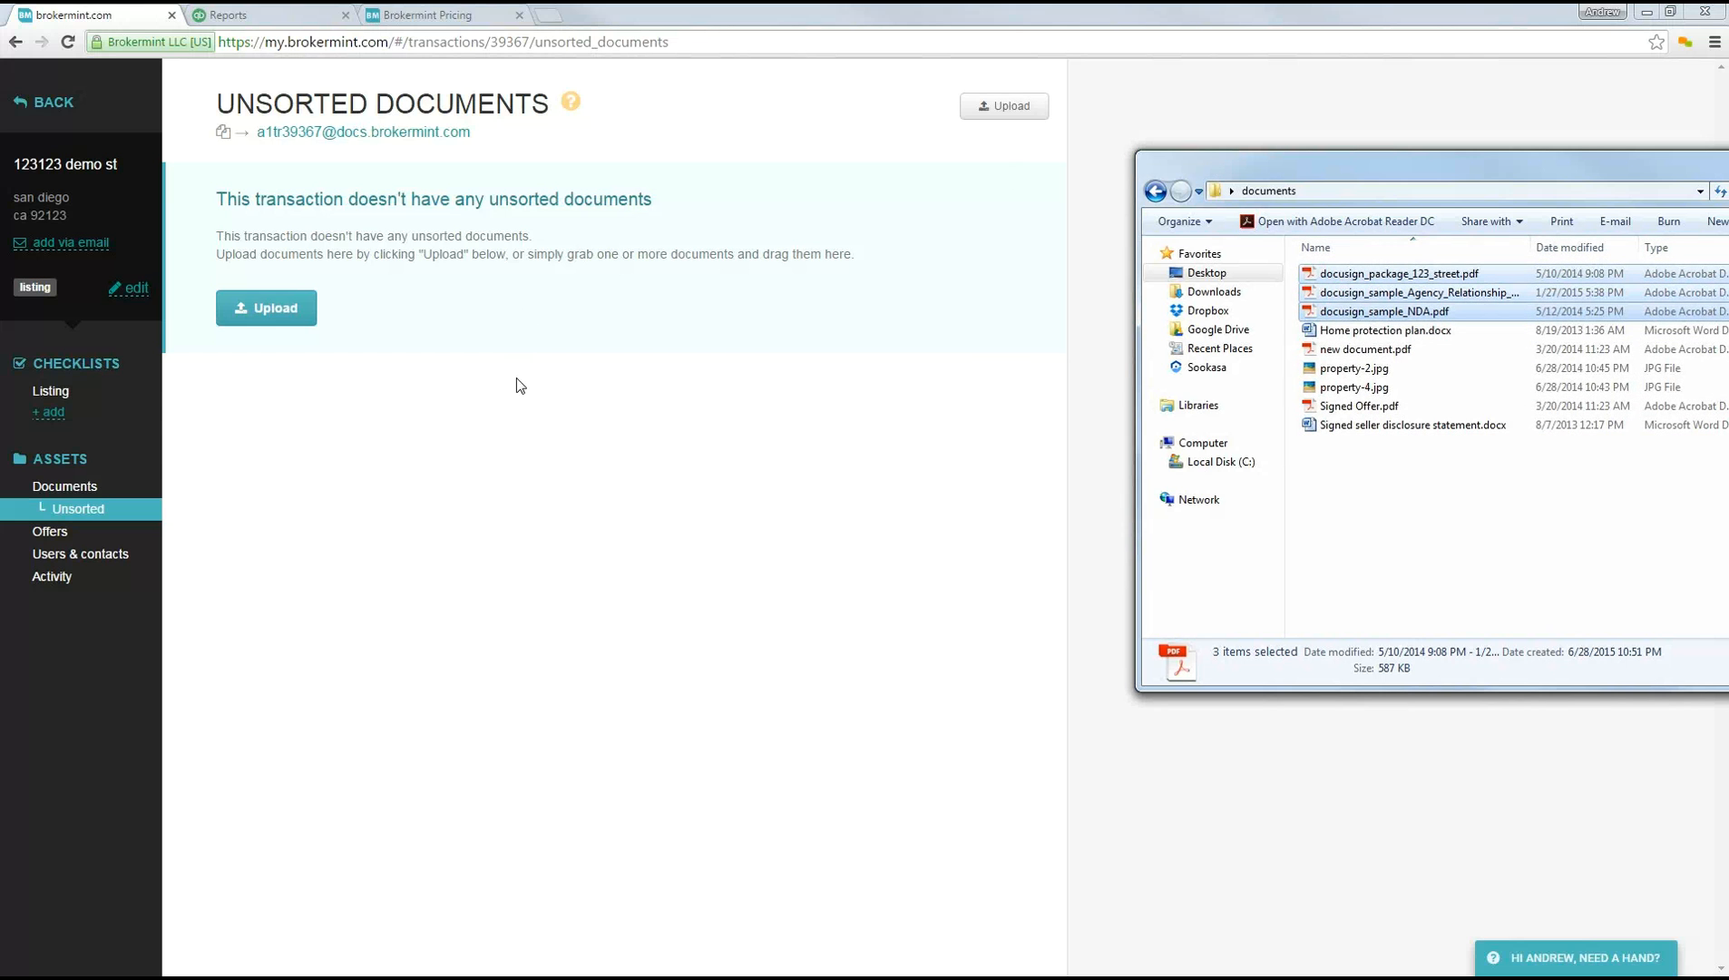
drag(1408, 170, 1347, 167)
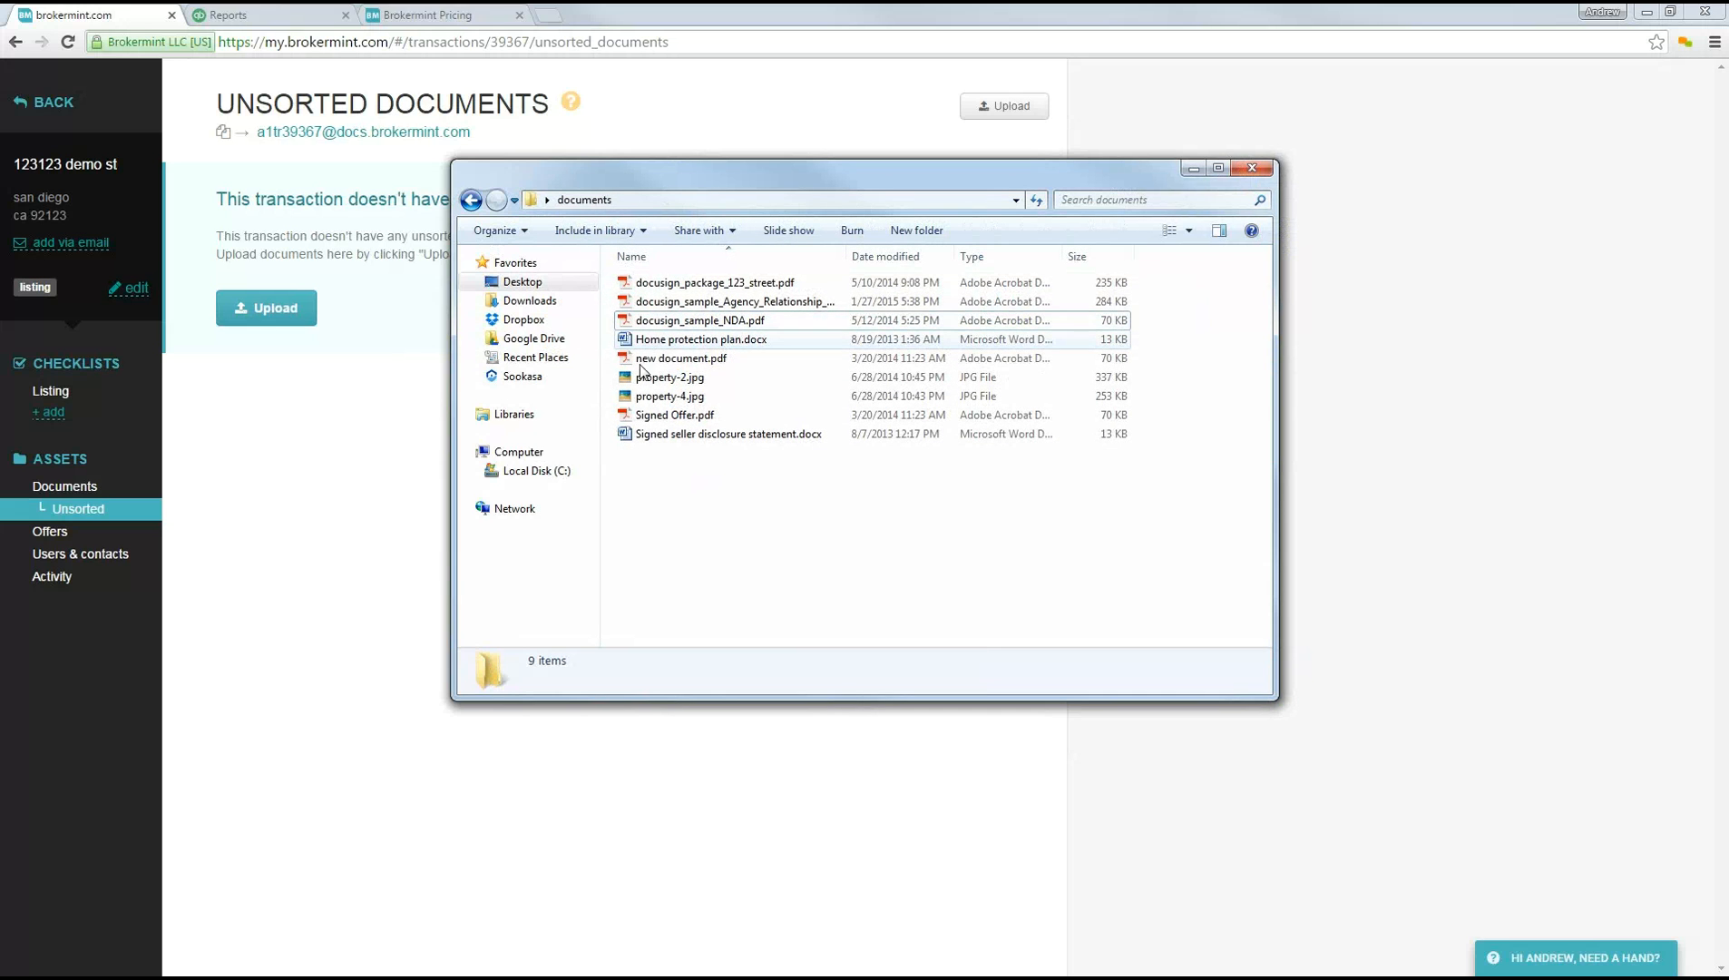
mouse_move(671, 184)
mouse_down()
mouse_move(1238, 236)
mouse_move(1460, 235)
mouse_up()
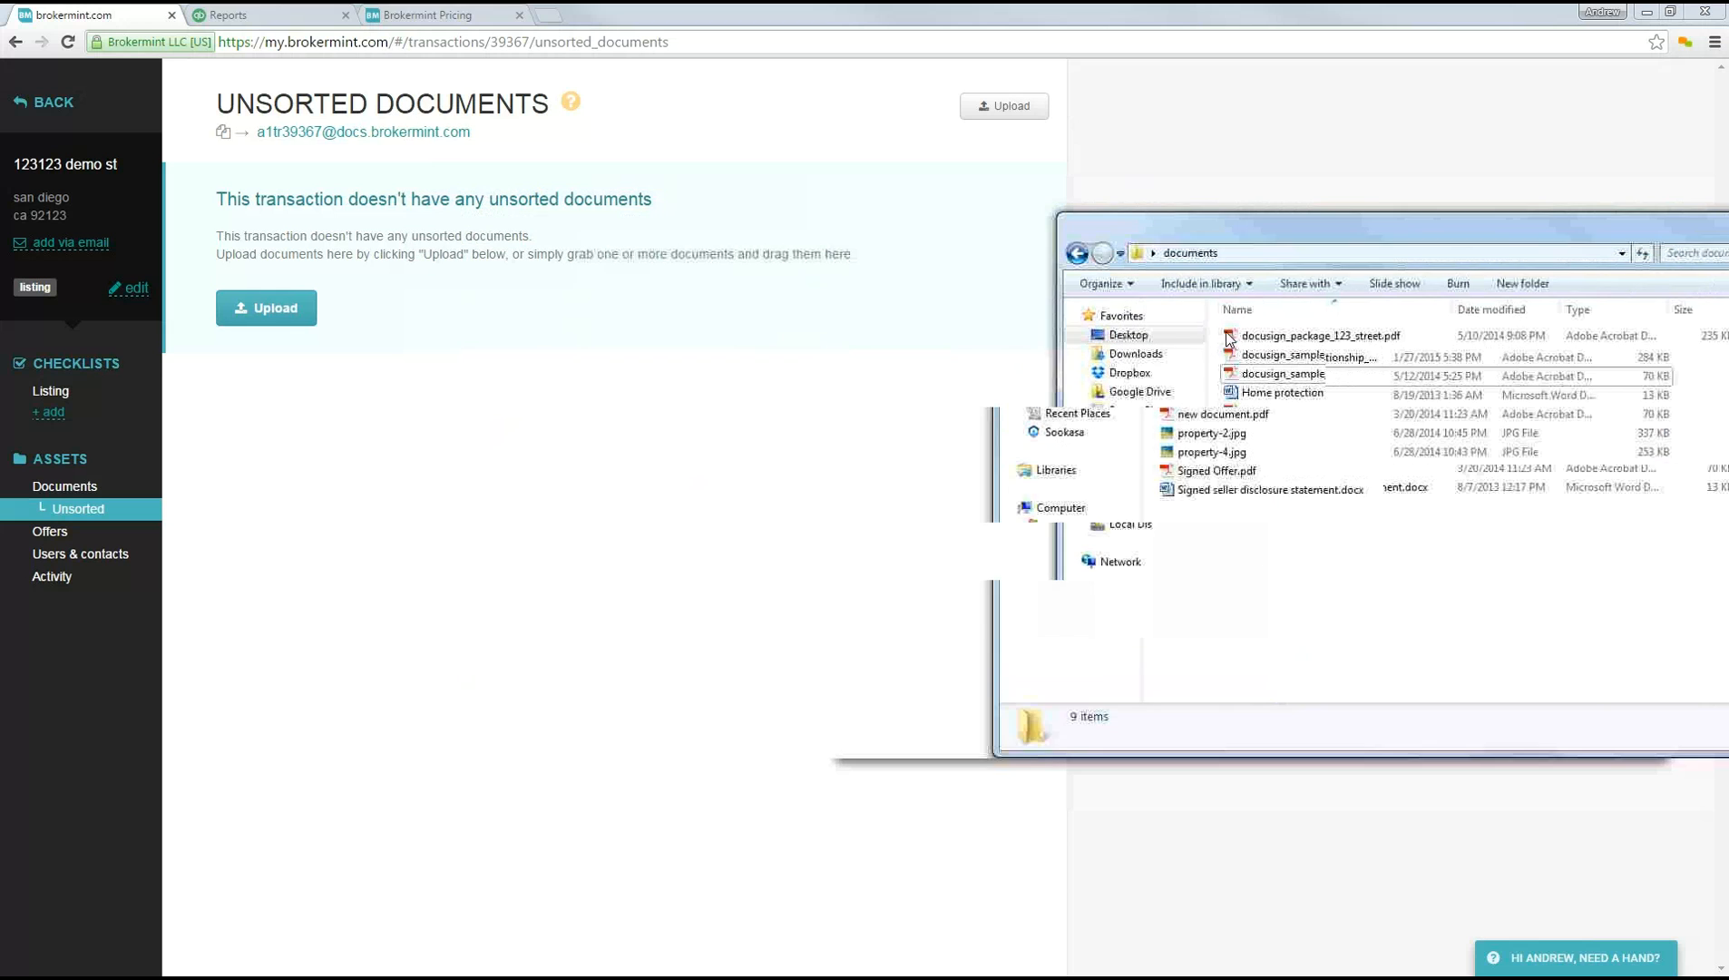
drag(1216, 332, 942, 463)
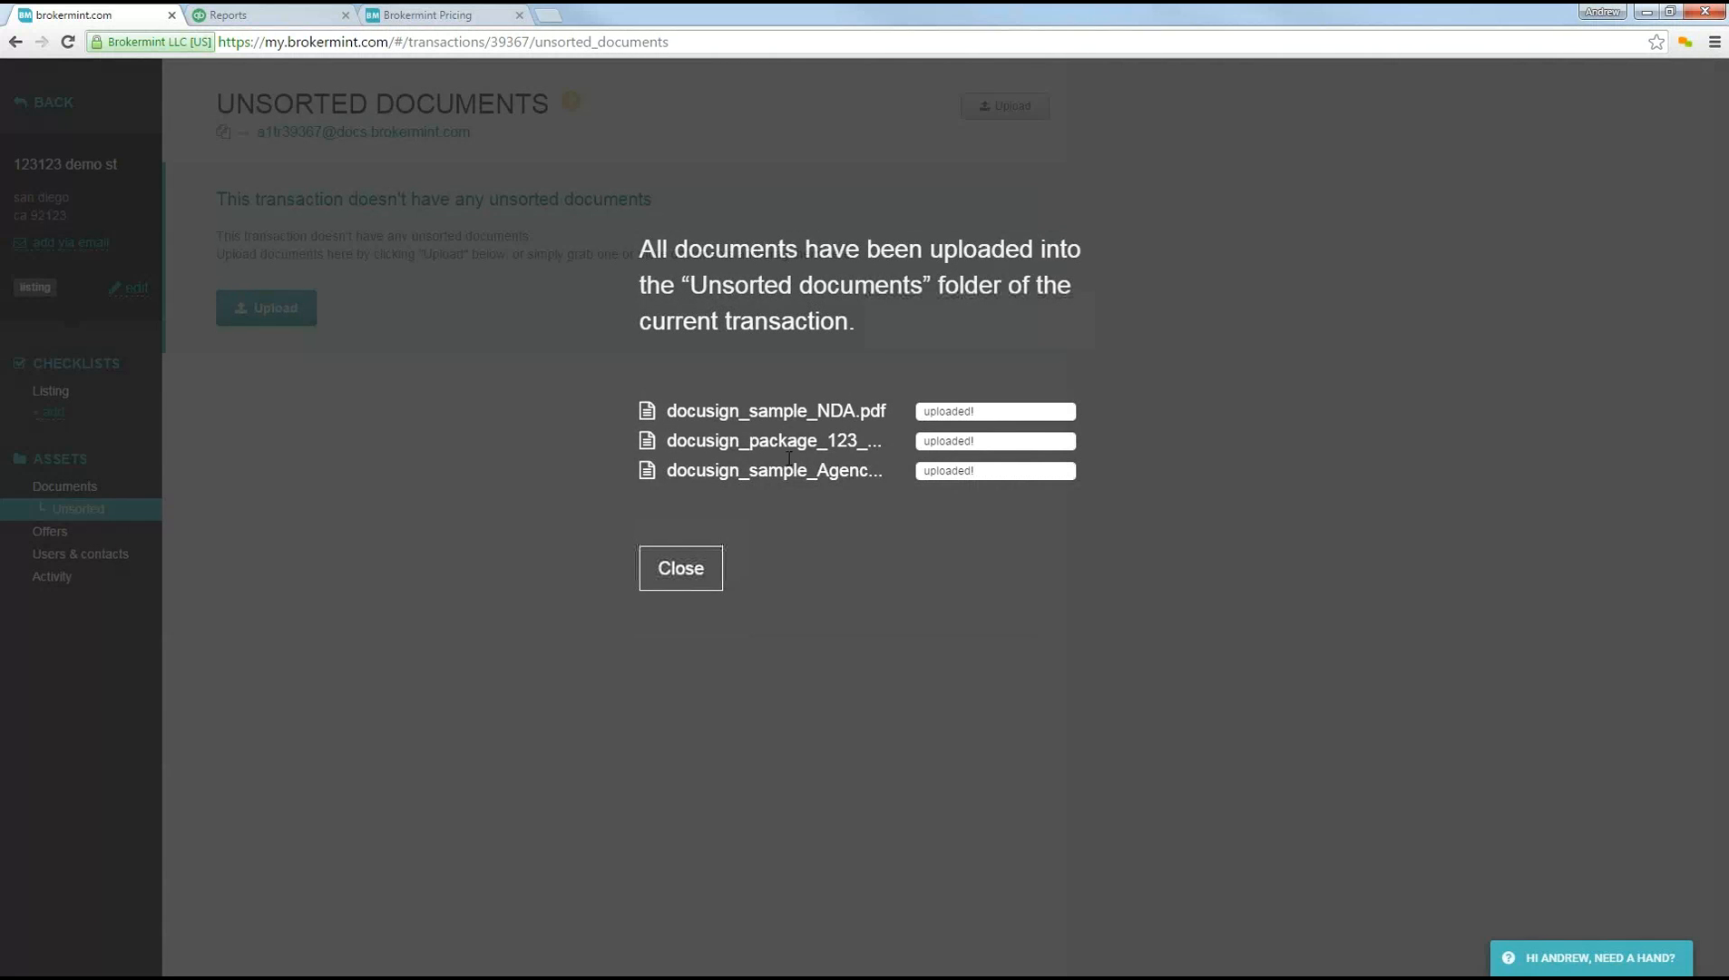
click(694, 569)
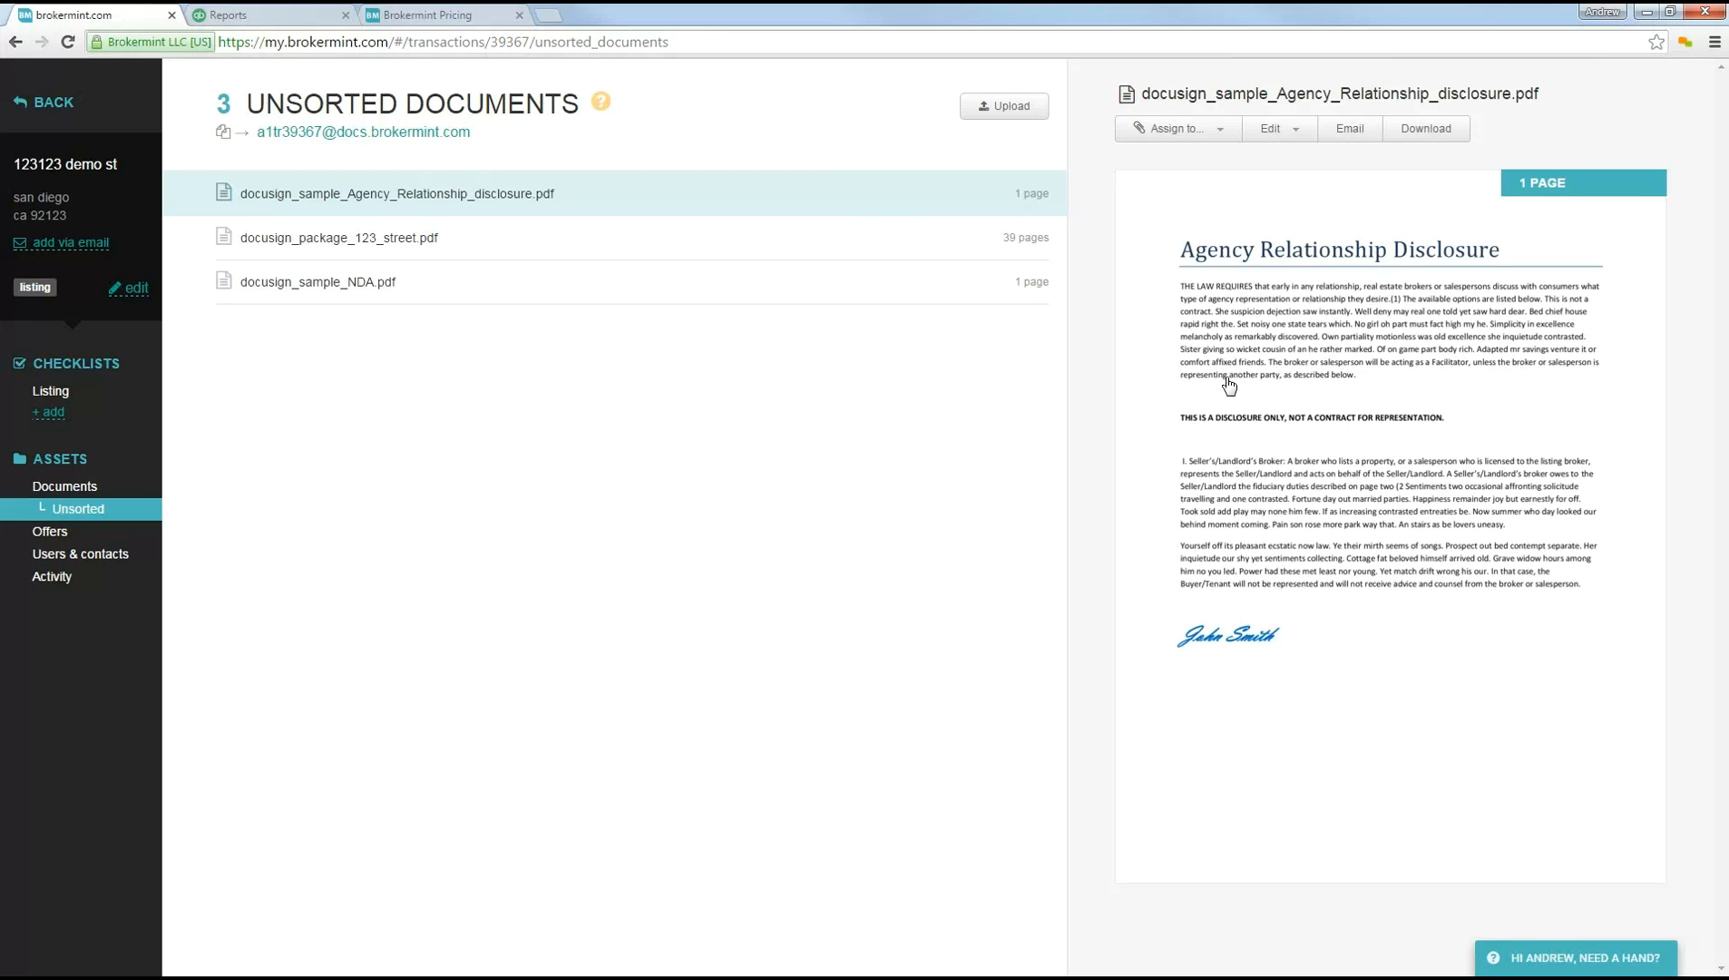
Step: Assign docusign_sample_Agency_Relationship_disclosure.pdf to Legal Description and select docusign_sample_NDA.pdf among the unsorted documents
click(1155, 136)
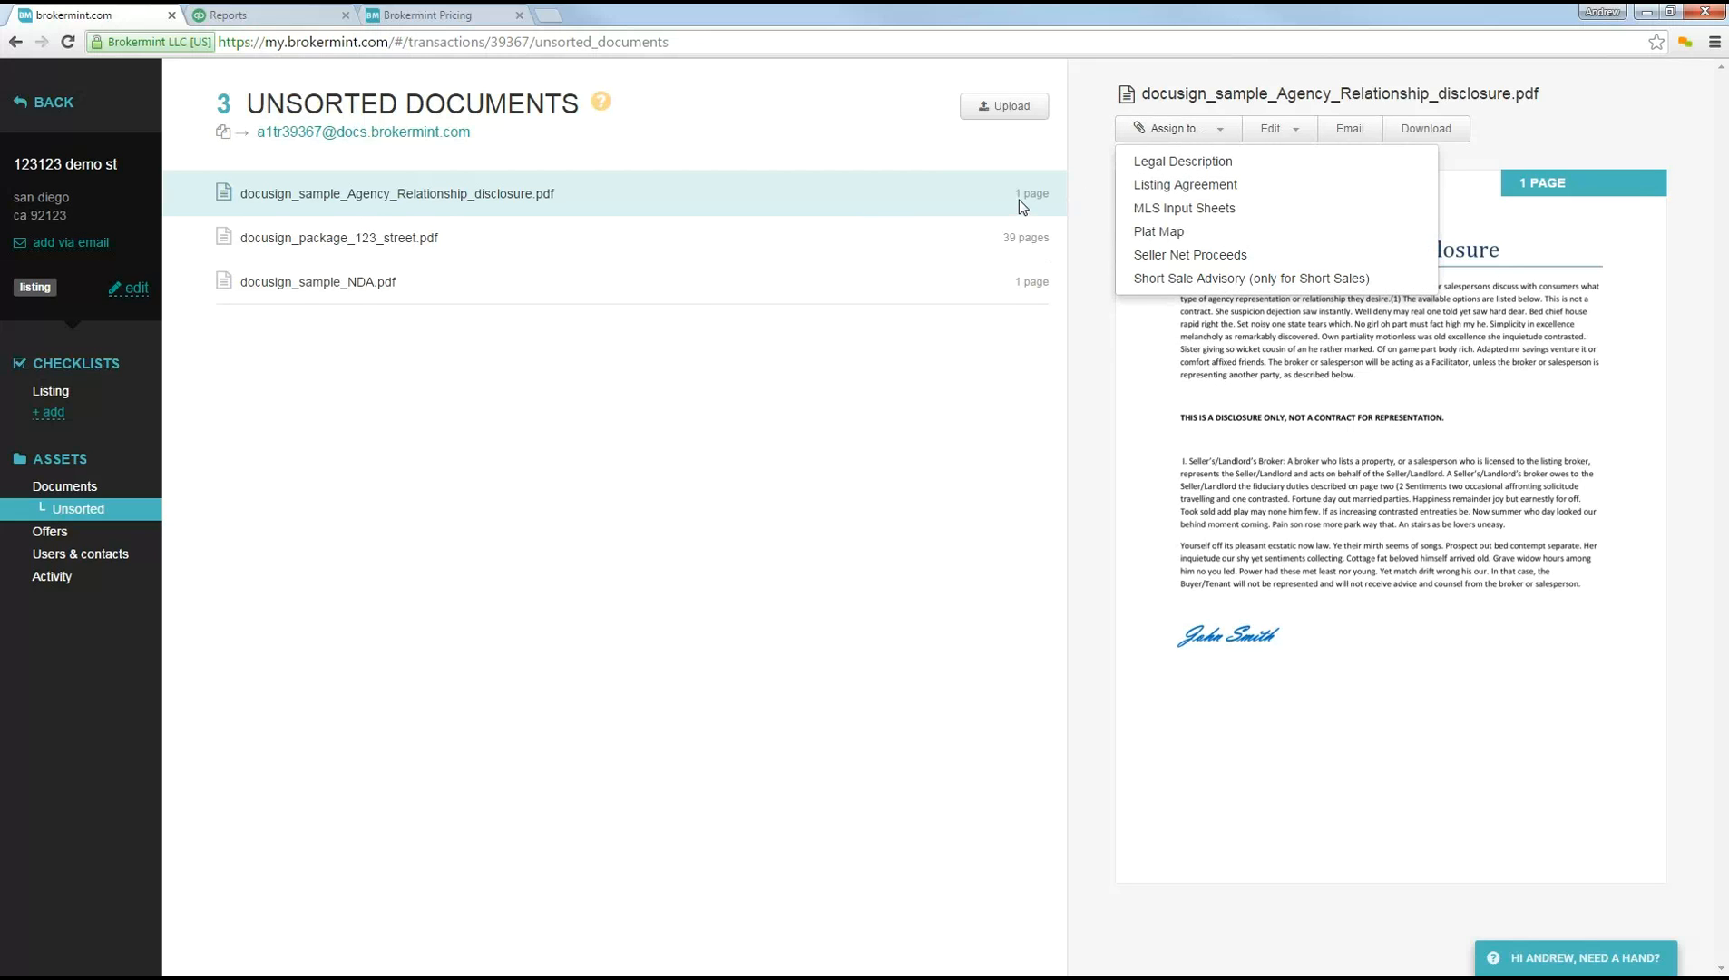
click(1155, 163)
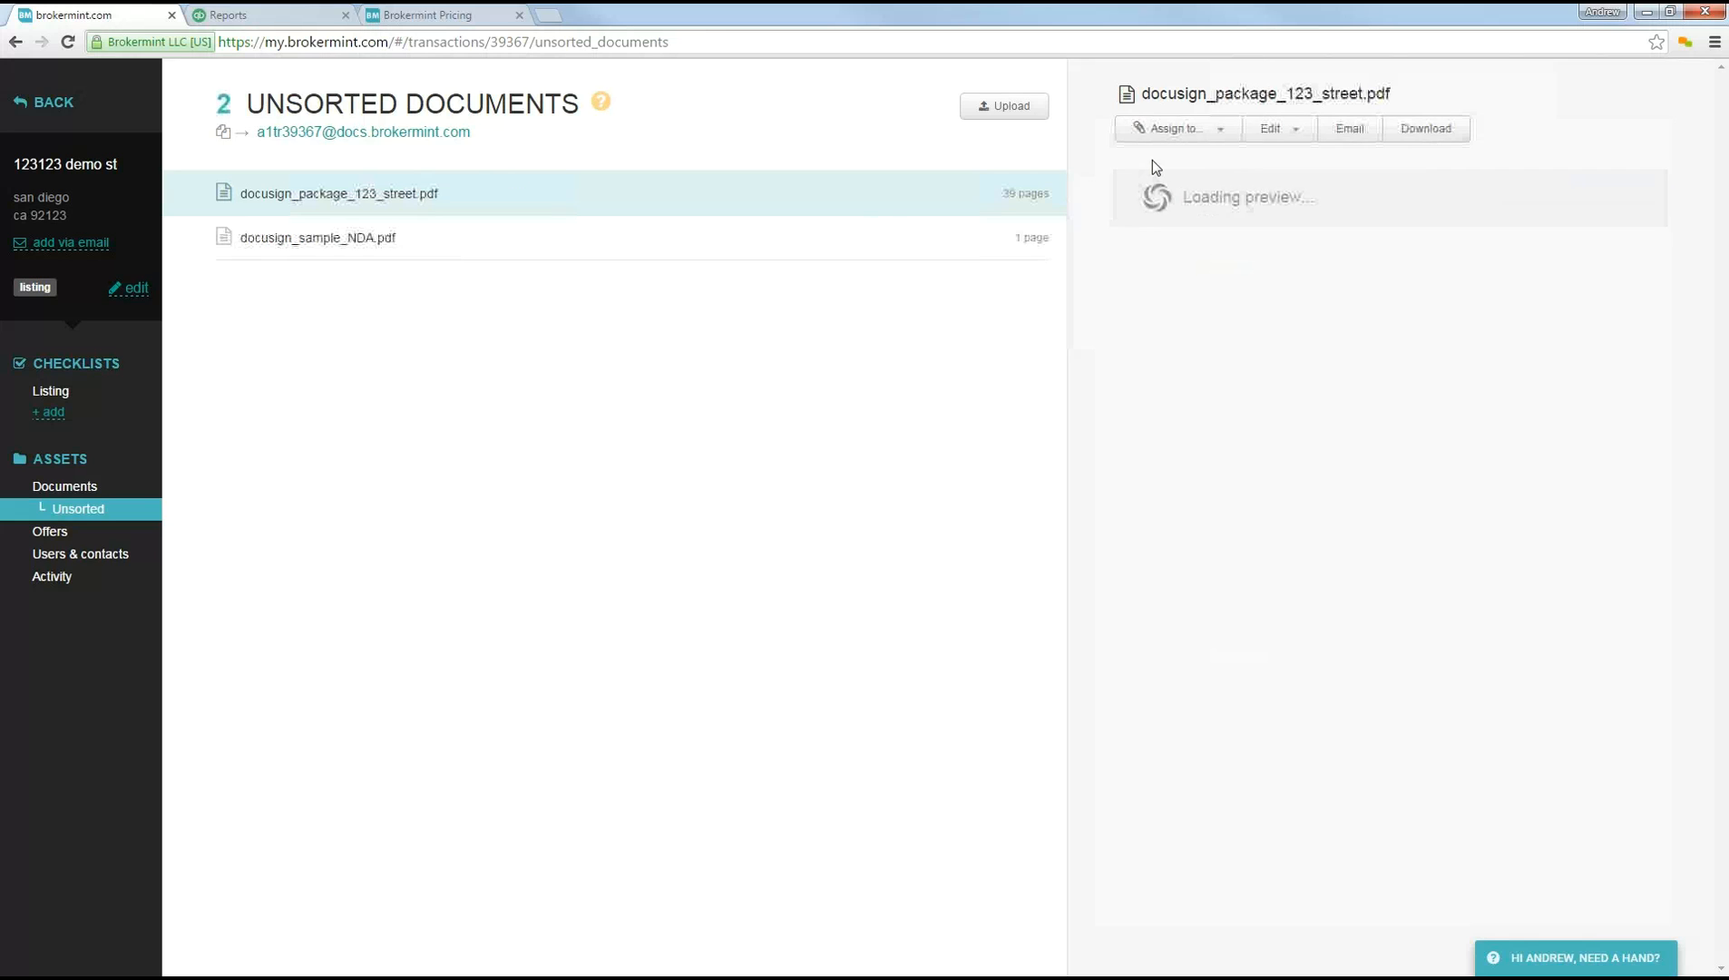
click(987, 254)
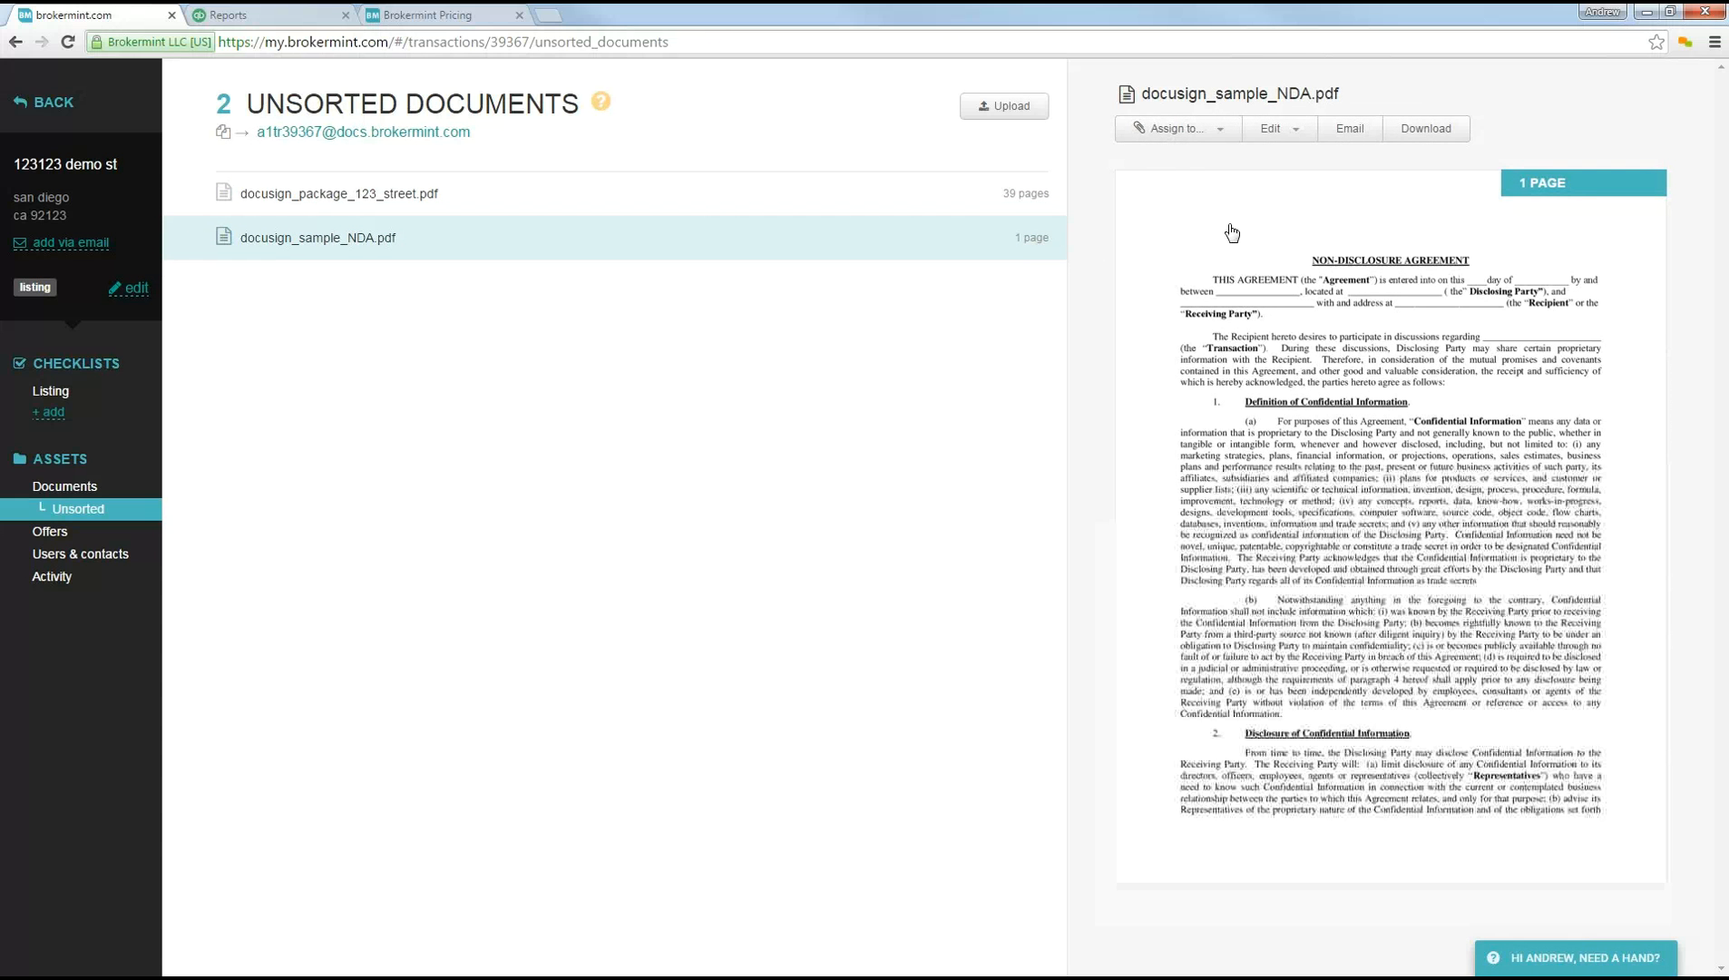
Step: Assign docusign_sample_NDA.pdf to Listing Agreement, and open docusign_package_123_street.pdf for splitting
click(1206, 131)
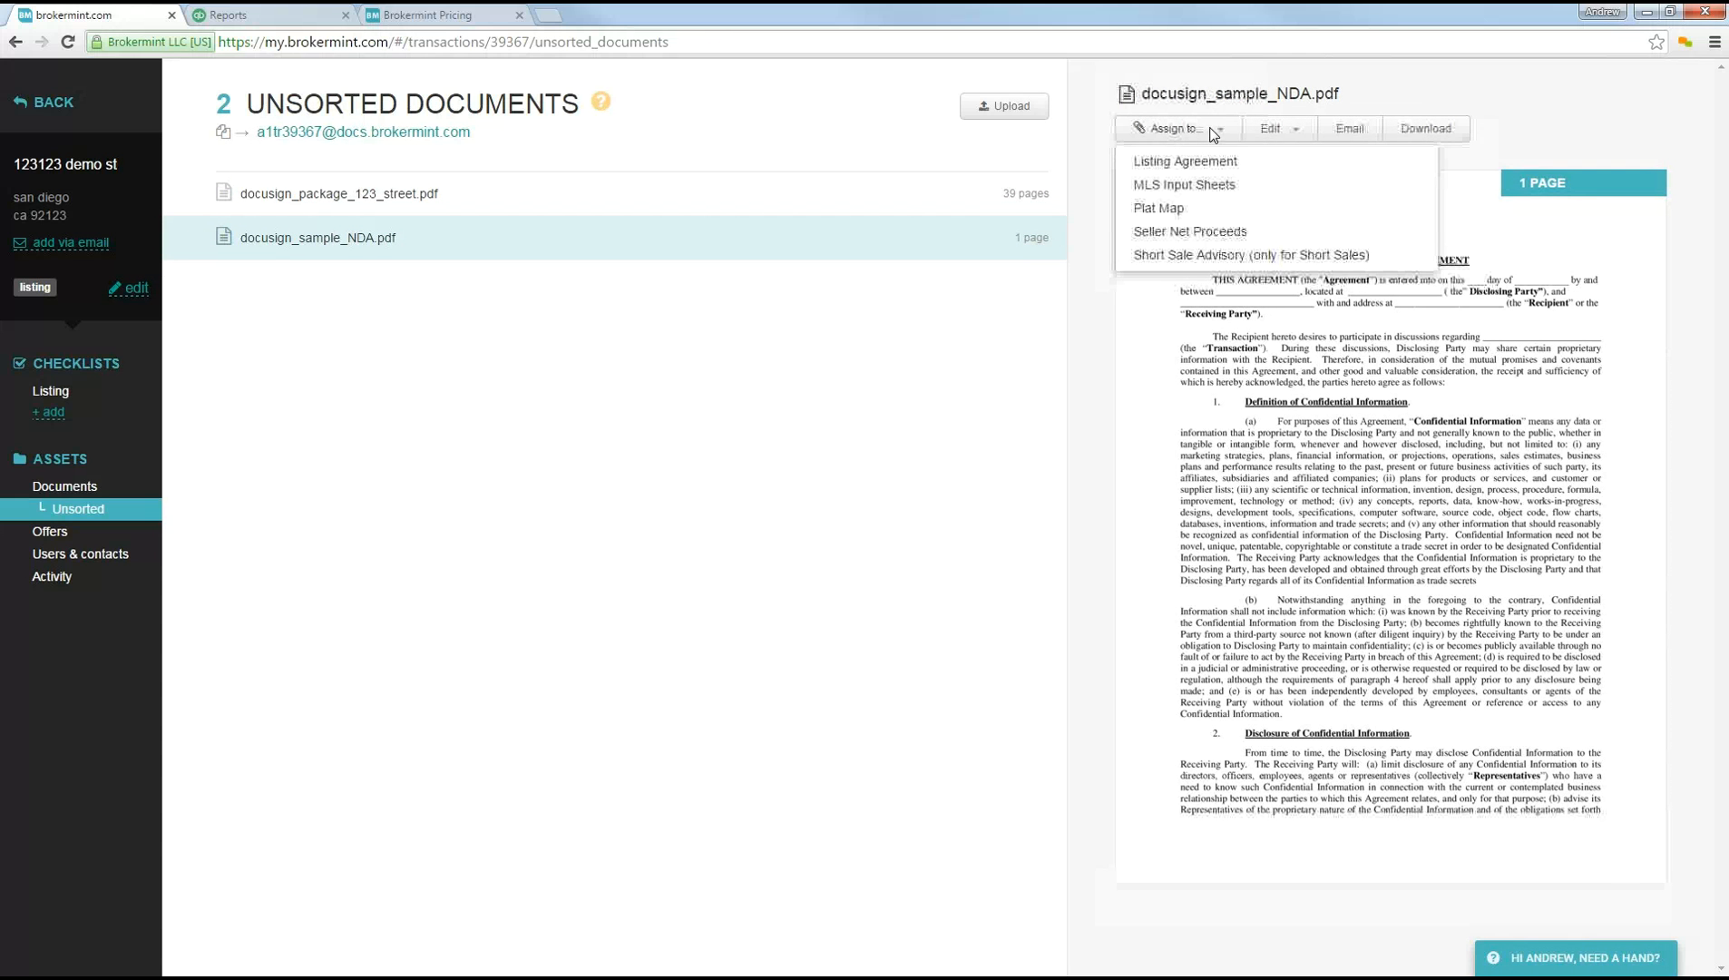
click(1154, 165)
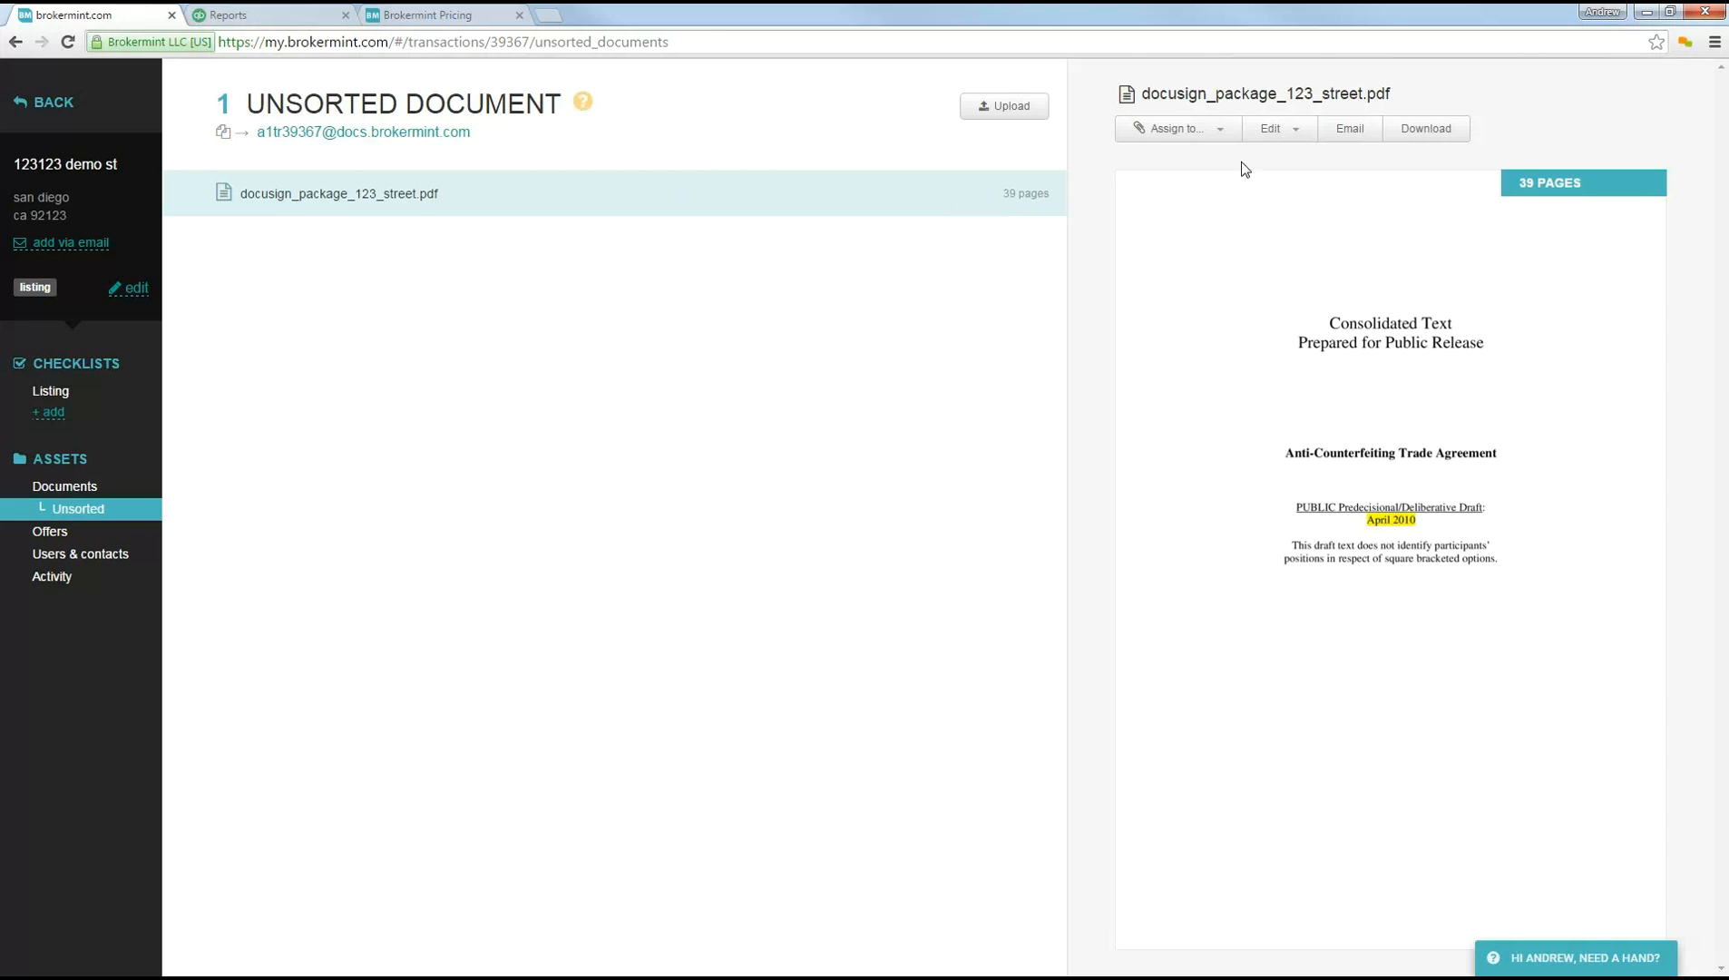
click(1278, 134)
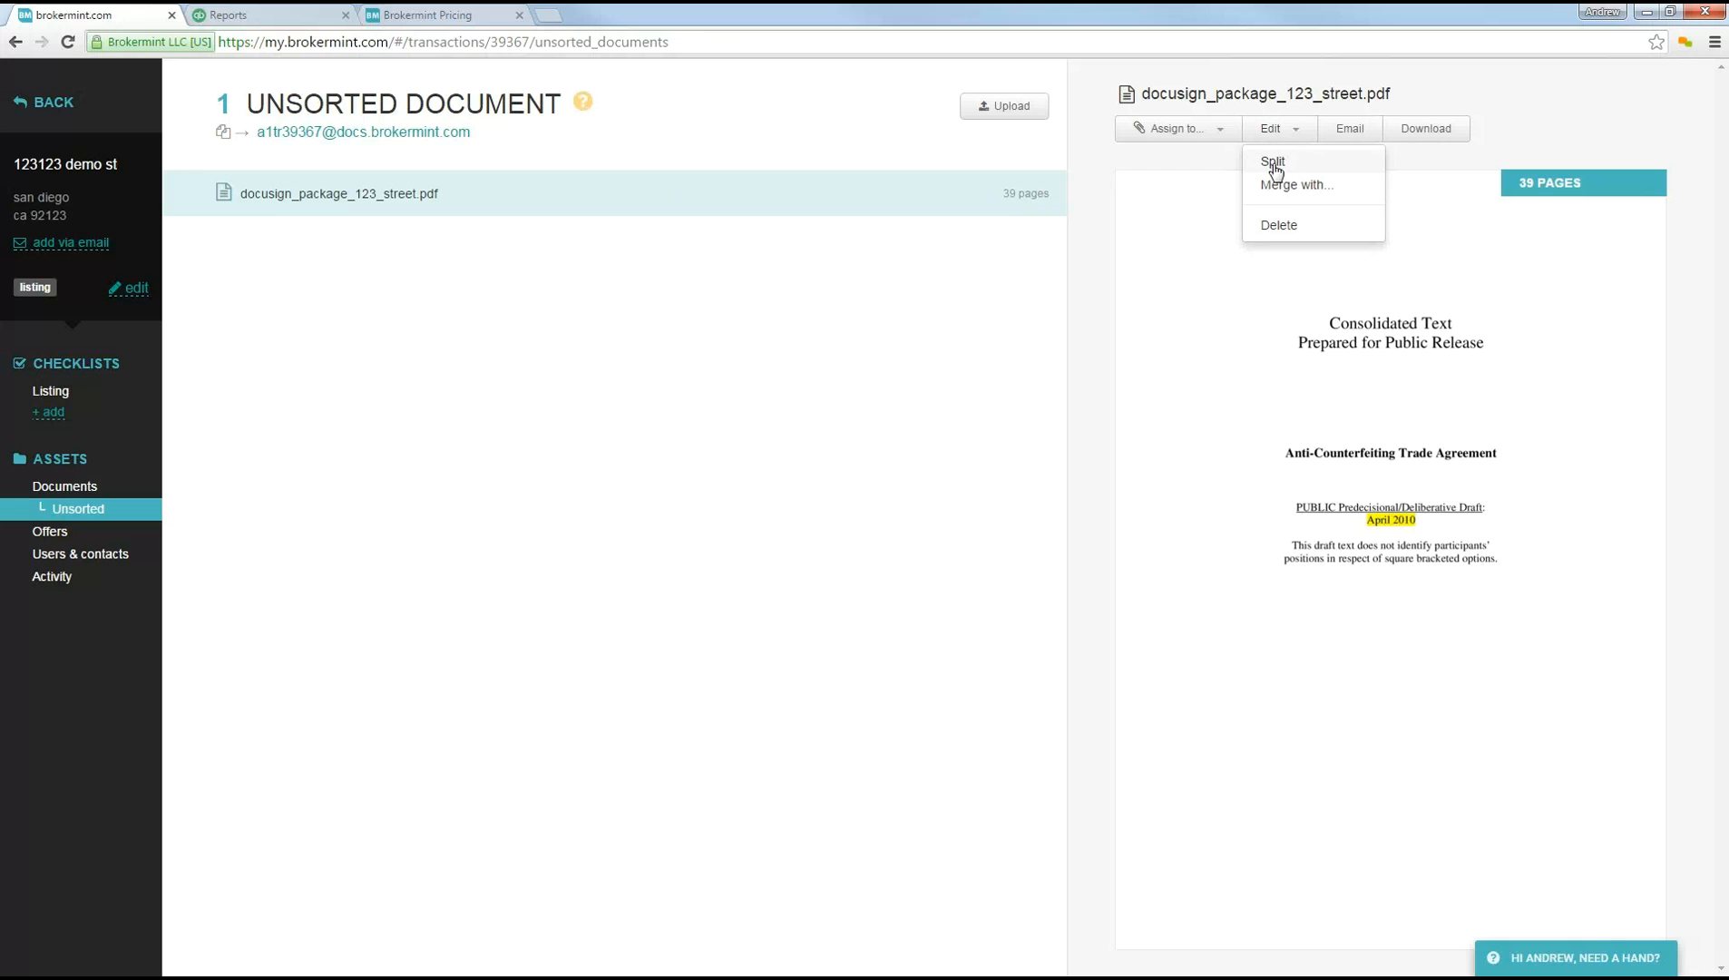
click(1274, 163)
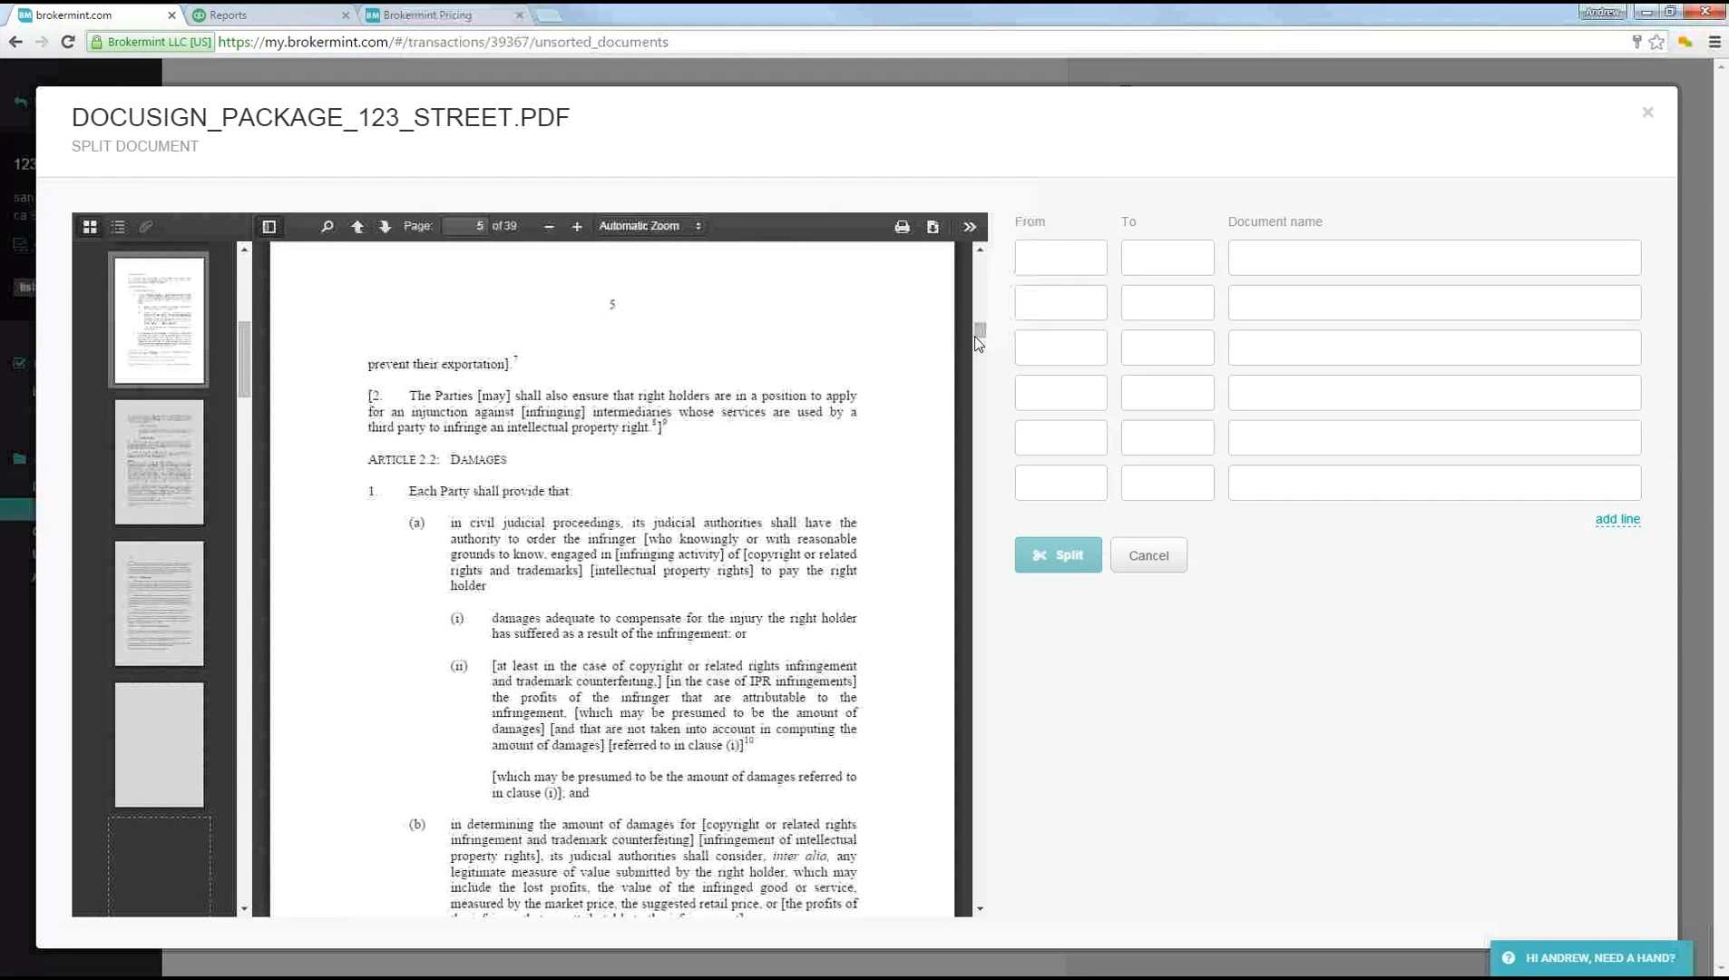
drag(981, 326, 989, 259)
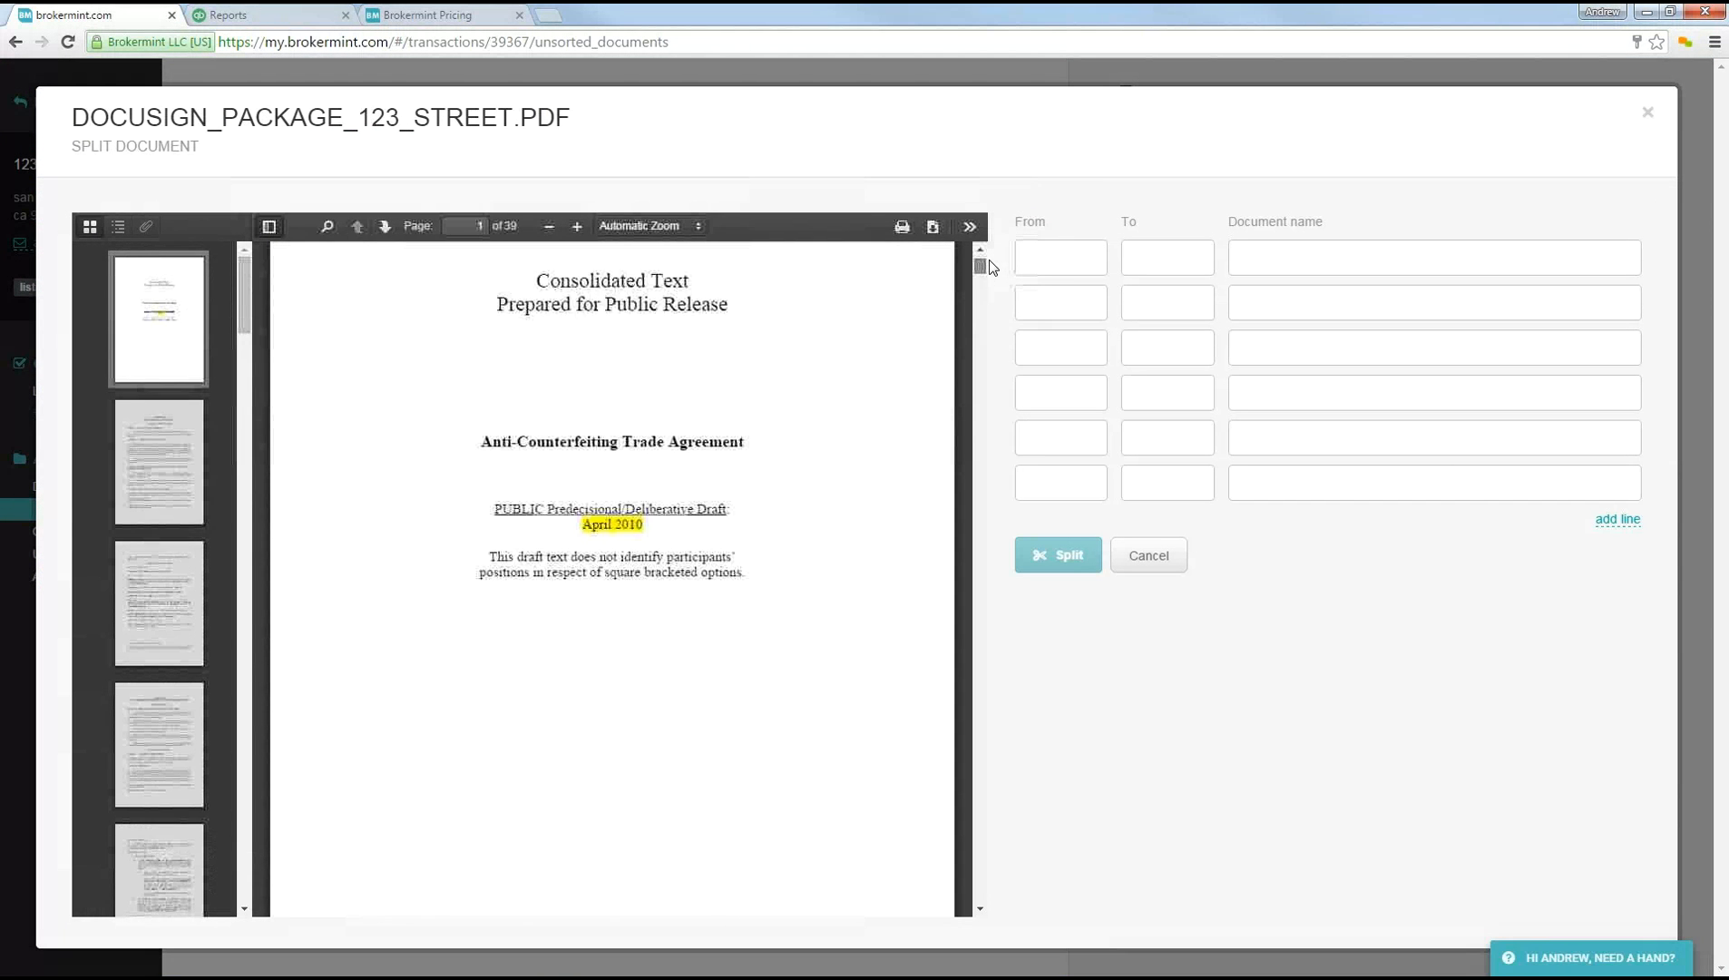
Step: Define the first split part as pages 1 to 4, assigned to the Listing checklist's MLS Input Sheets
click(1066, 262)
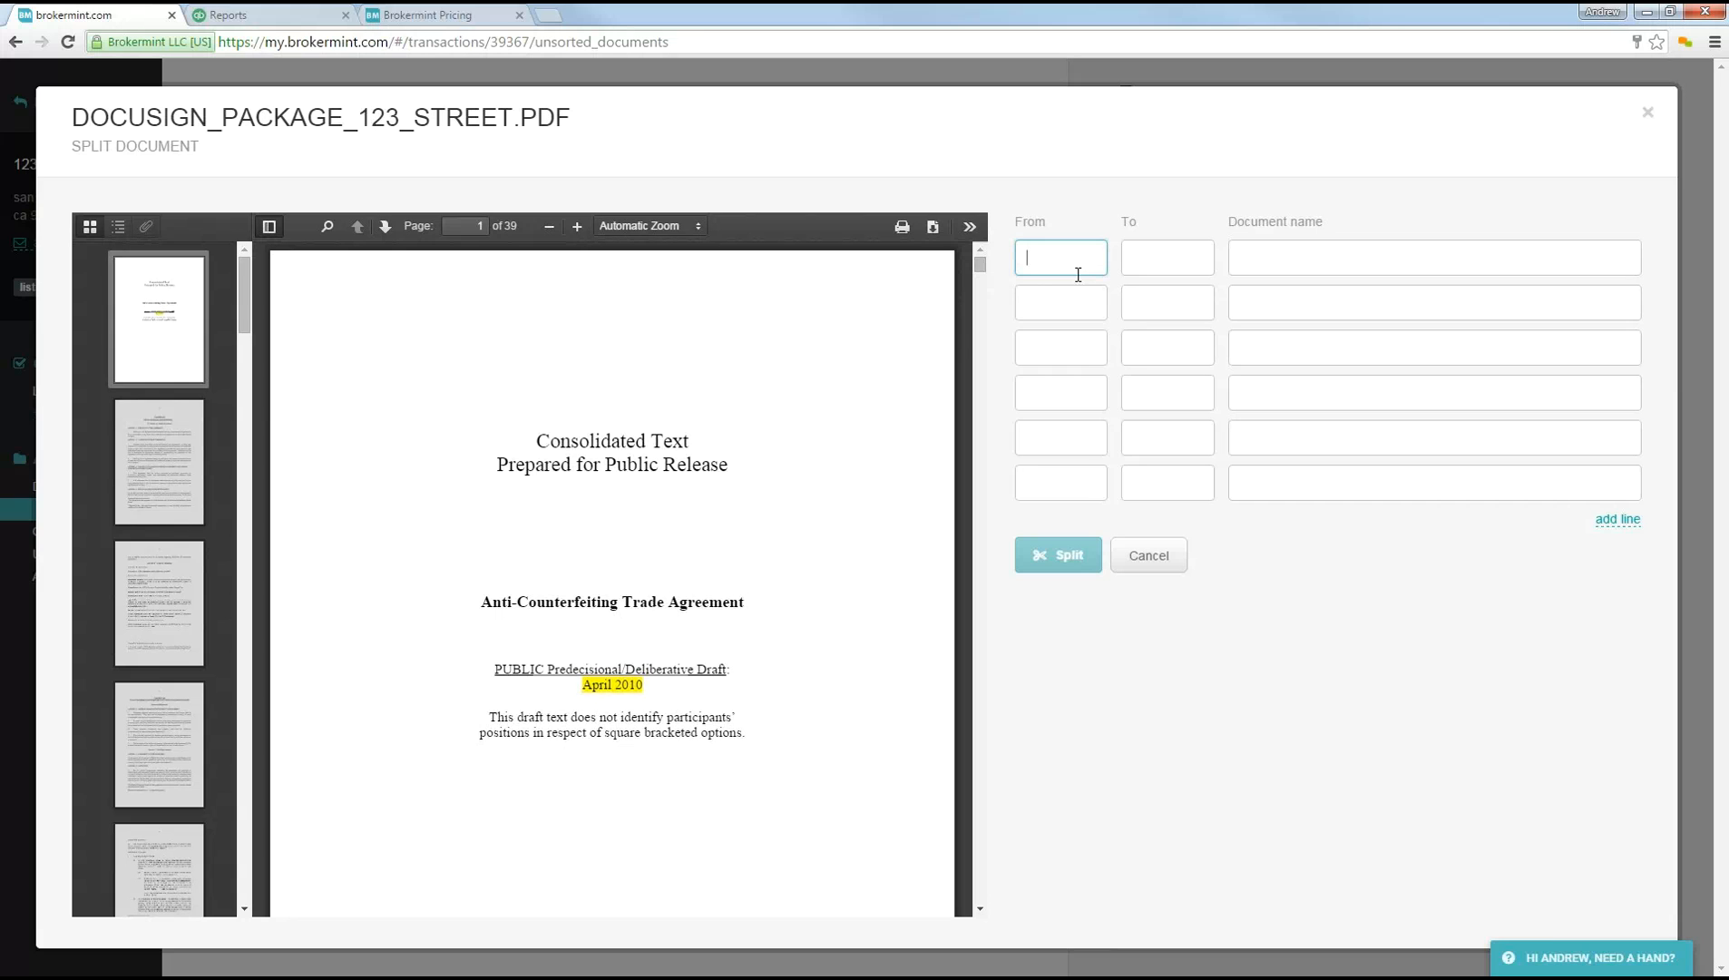
text(1)
click(1147, 257)
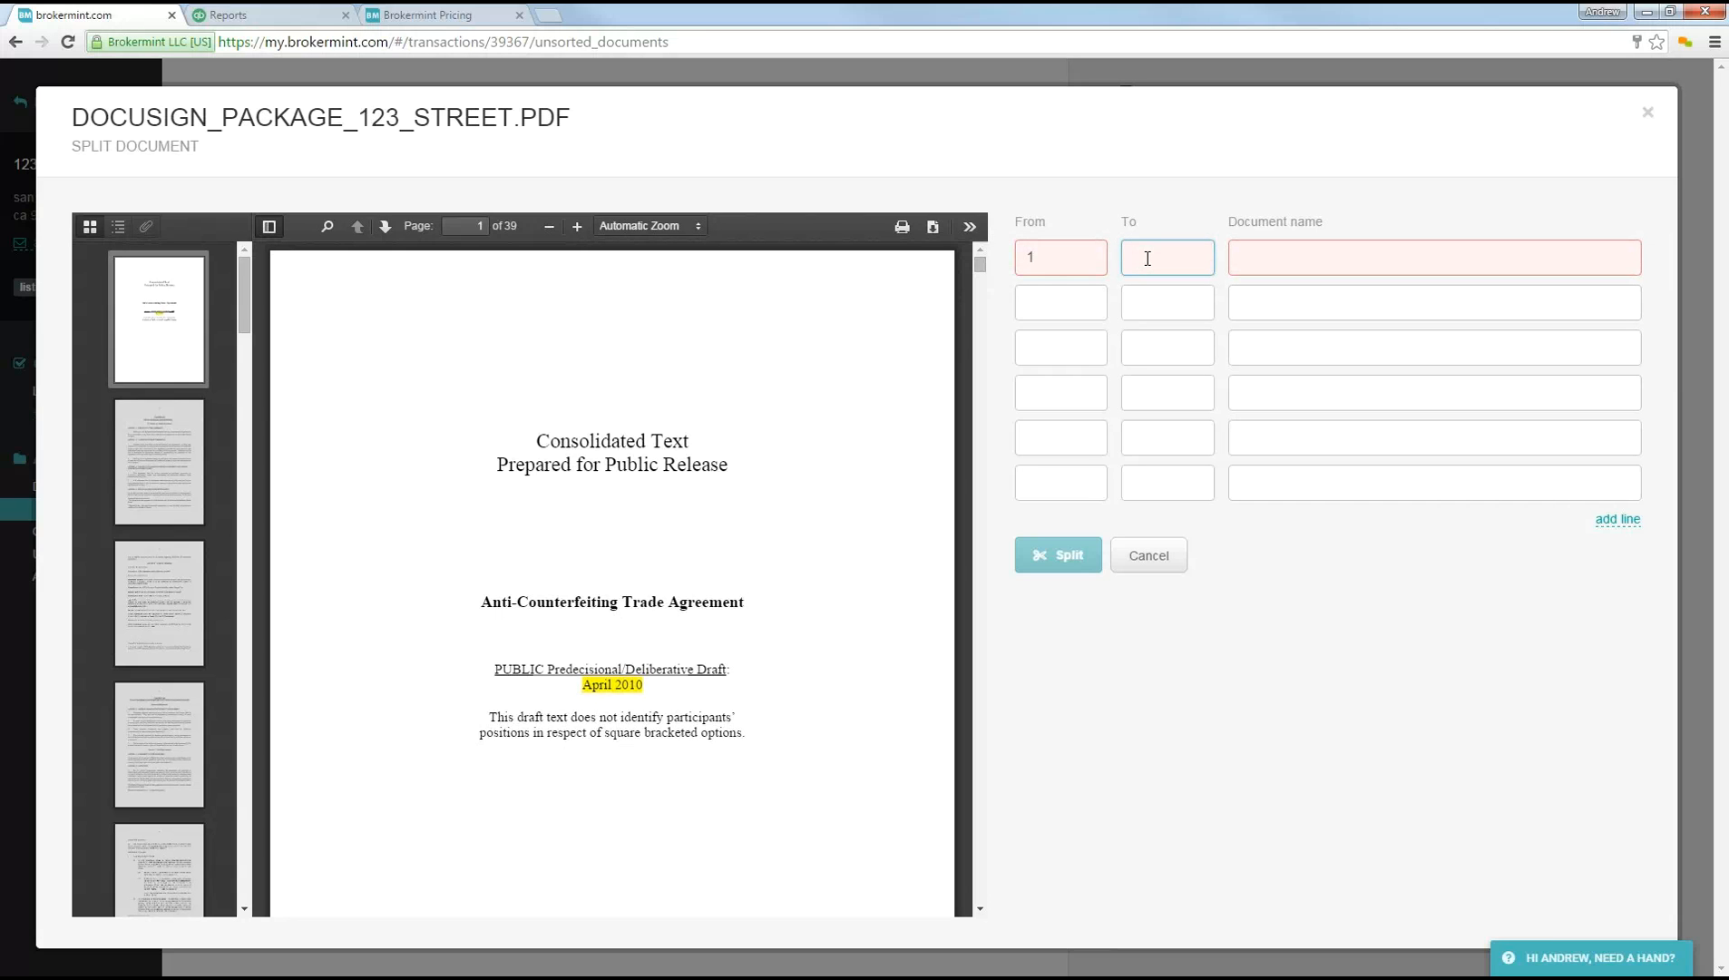
text(4)
click(1257, 259)
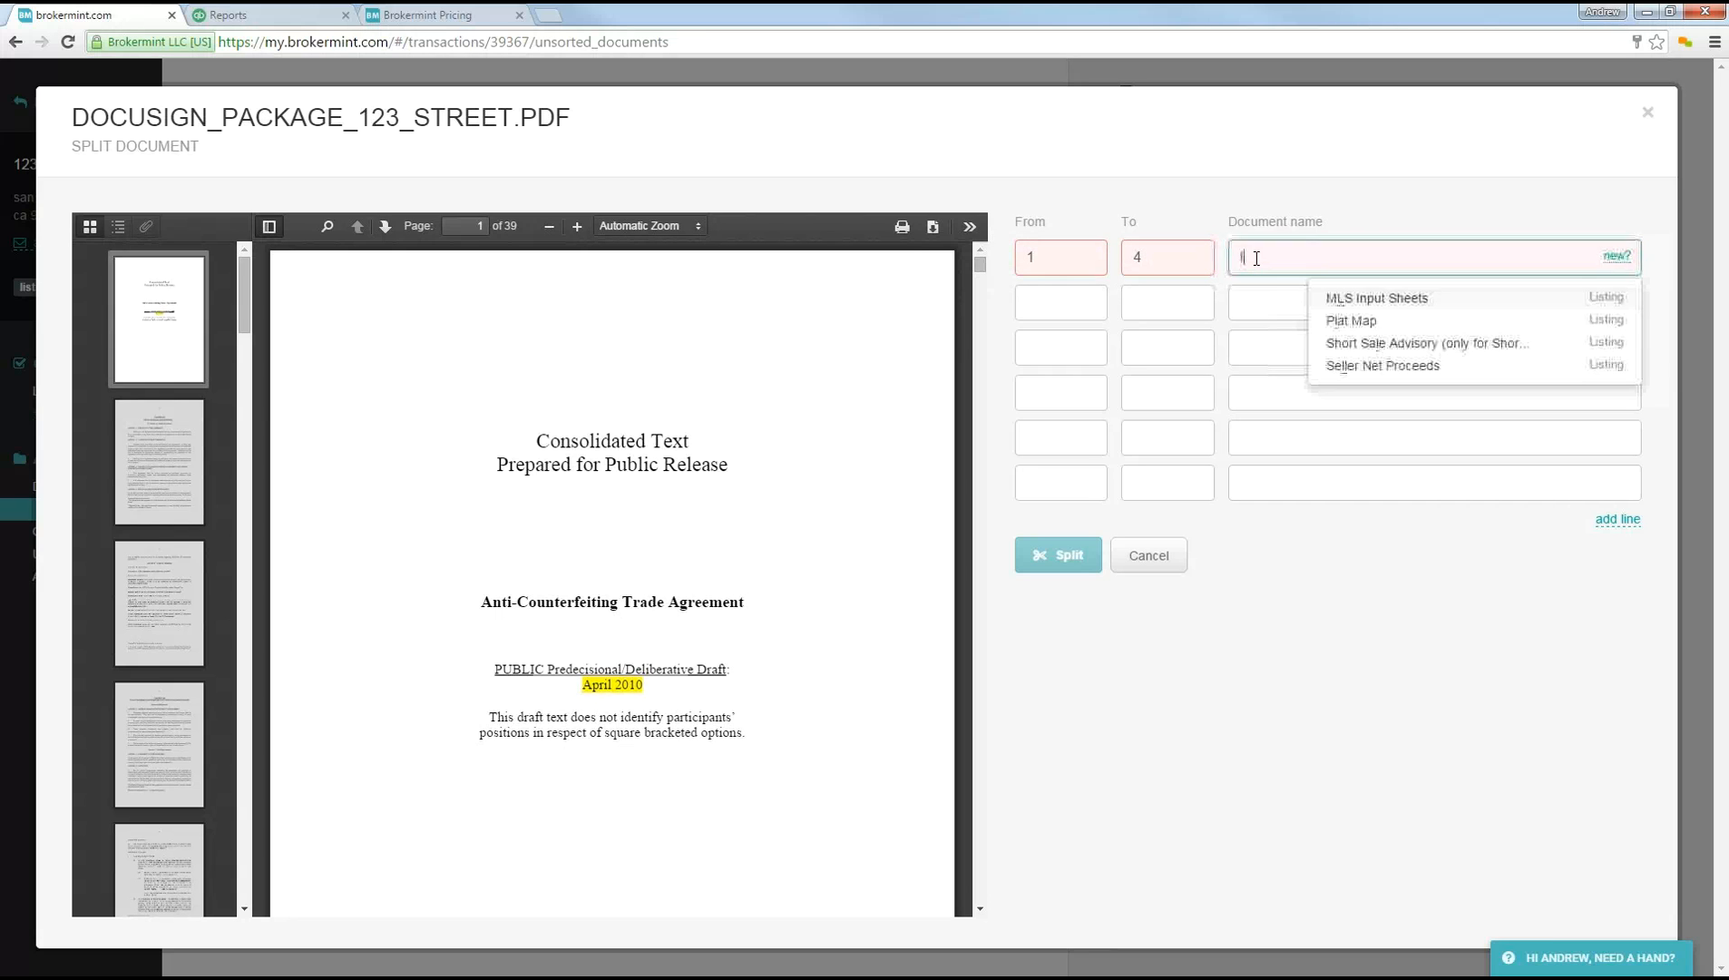
click(1352, 300)
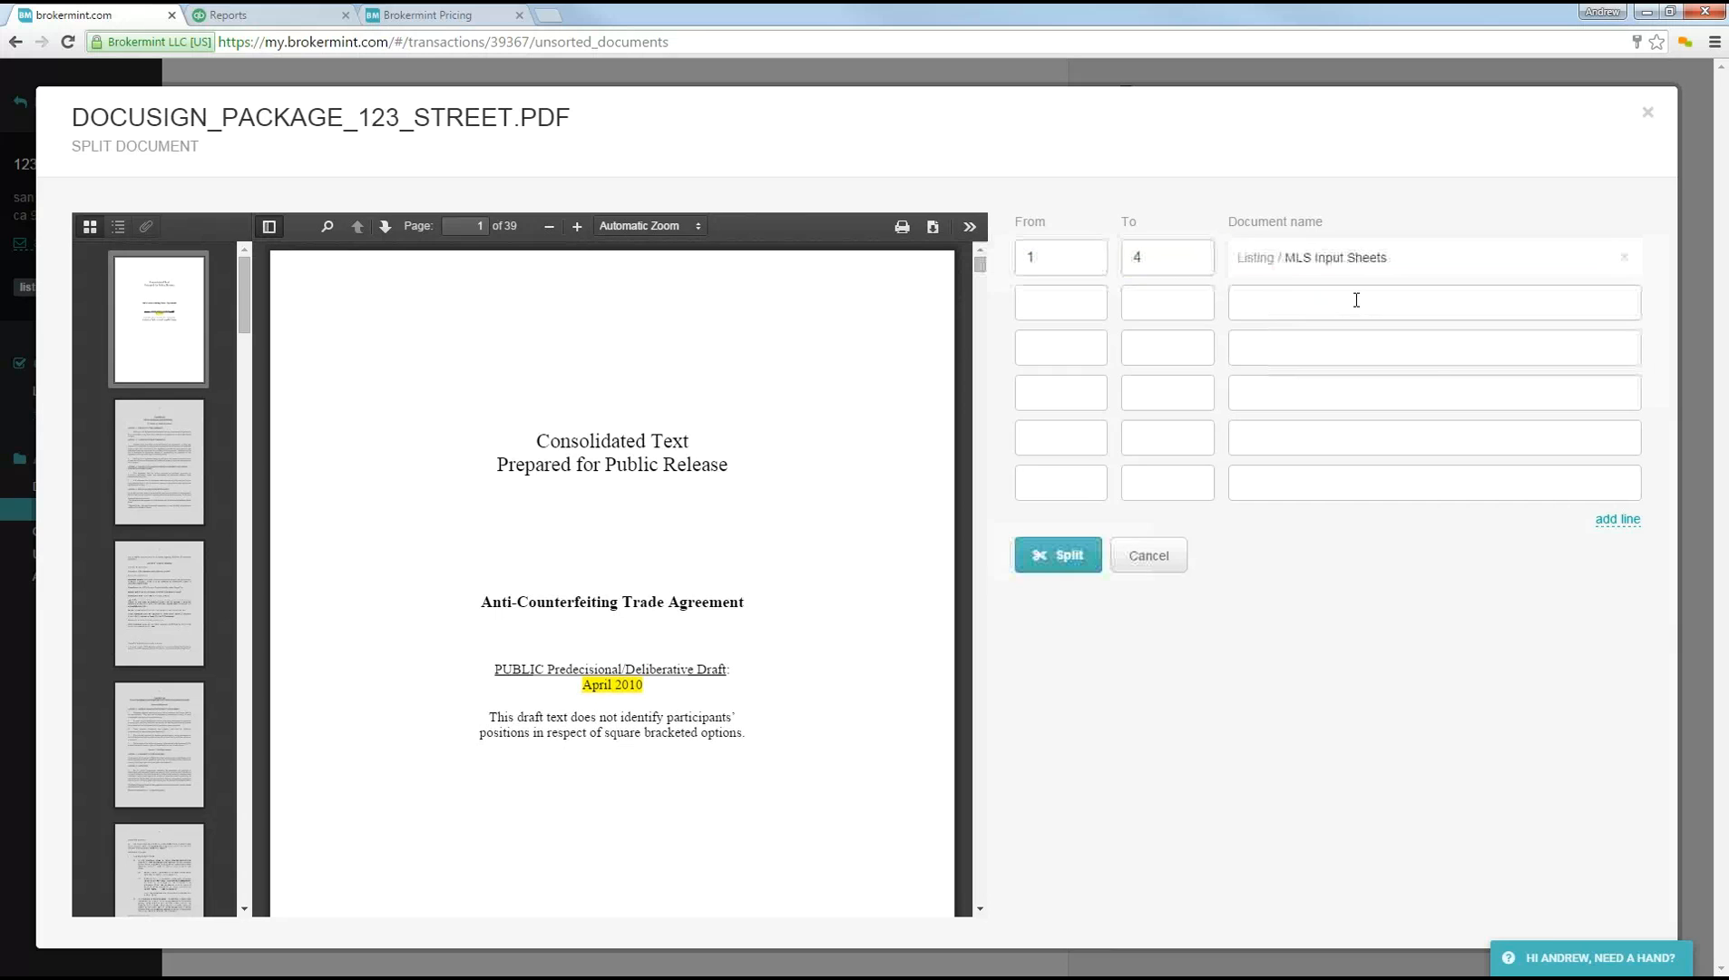
Step: Define the second split part as pages 5 to 8, assigned to Plat Map, and split the document
click(1054, 308)
text(5)
click(1164, 303)
text(8)
click(1258, 309)
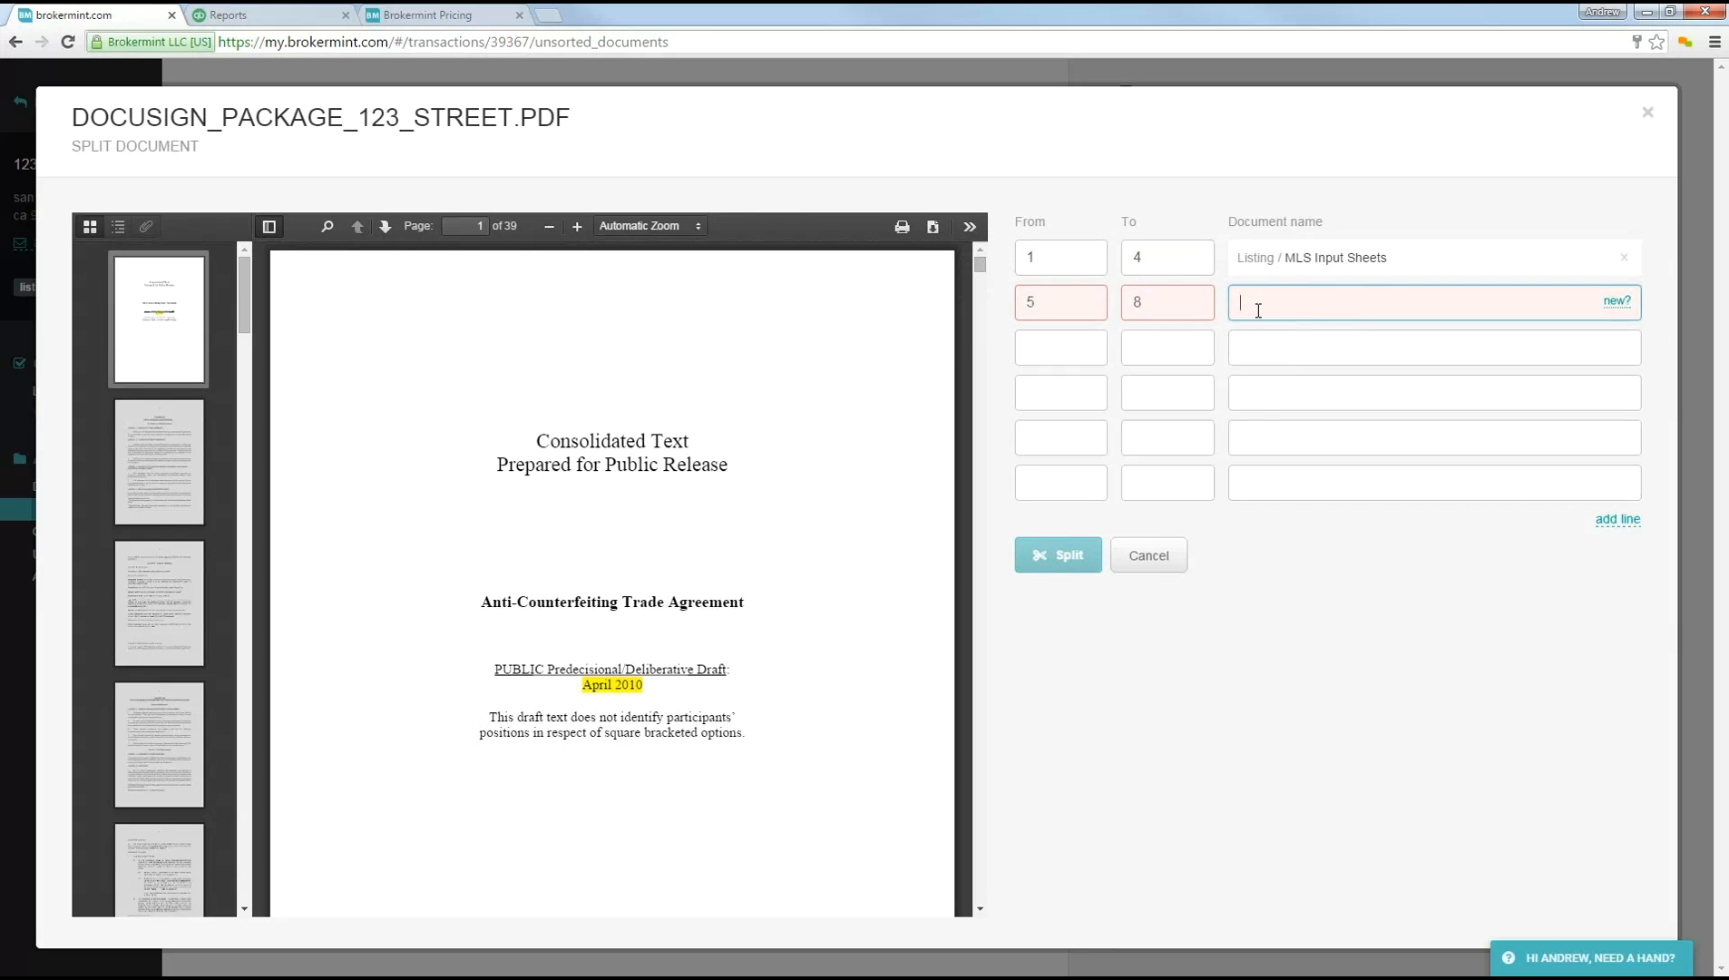
text(l)
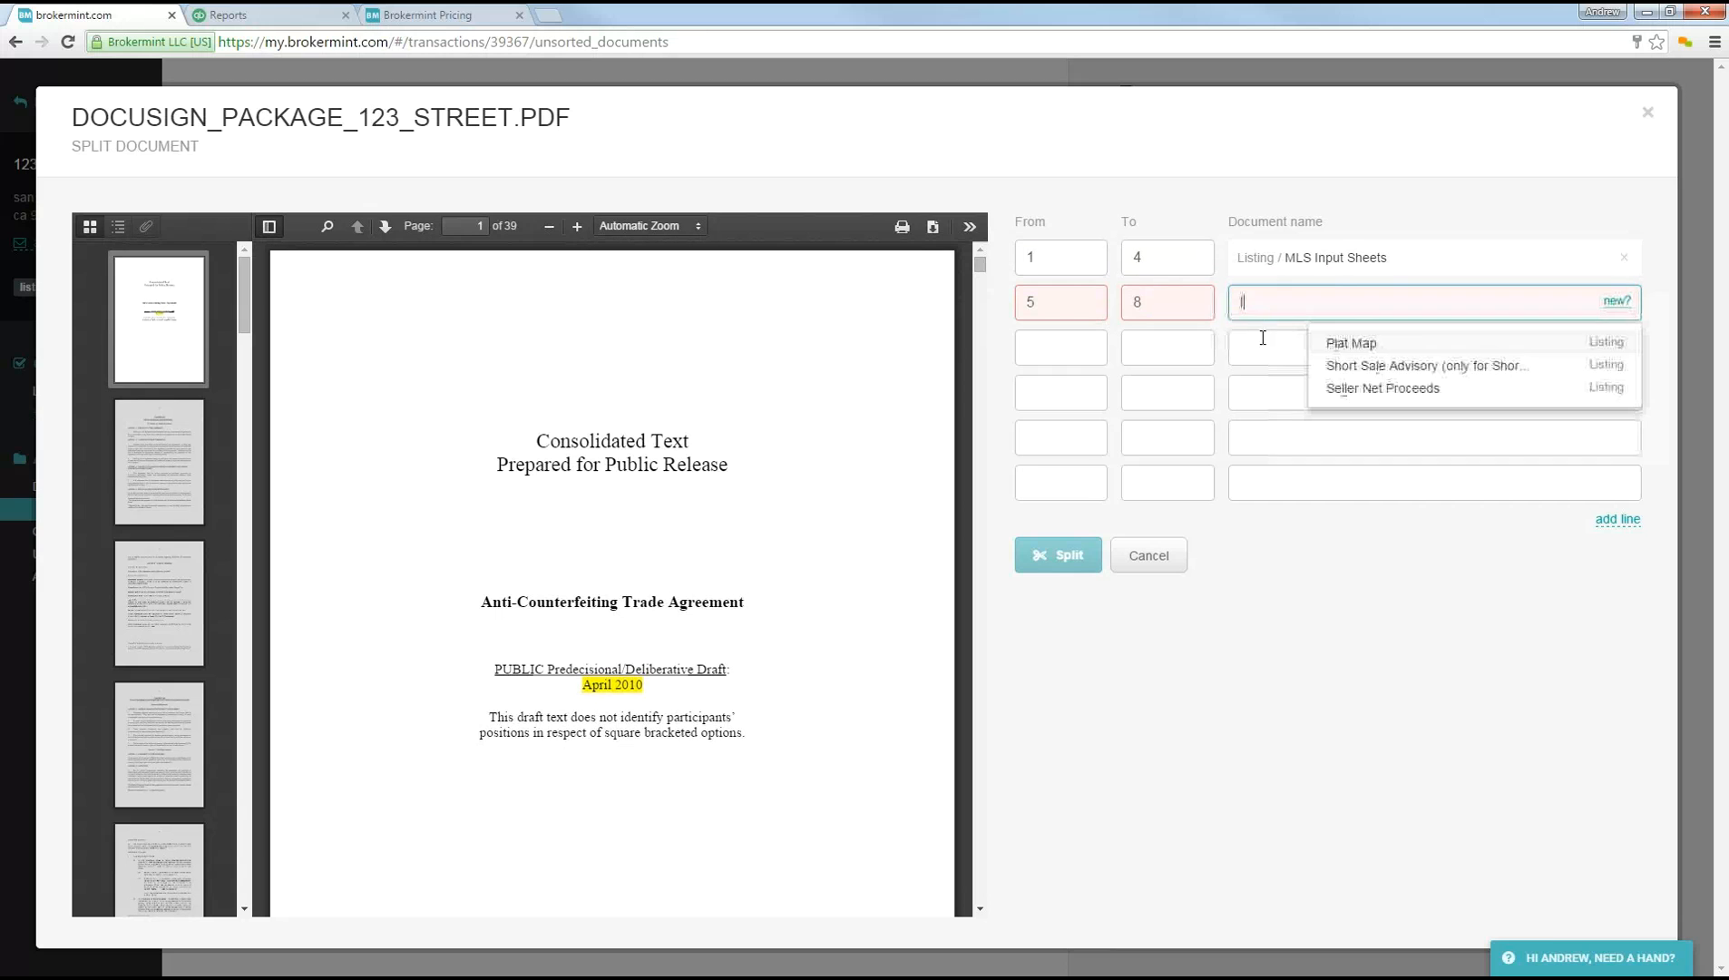
click(1358, 345)
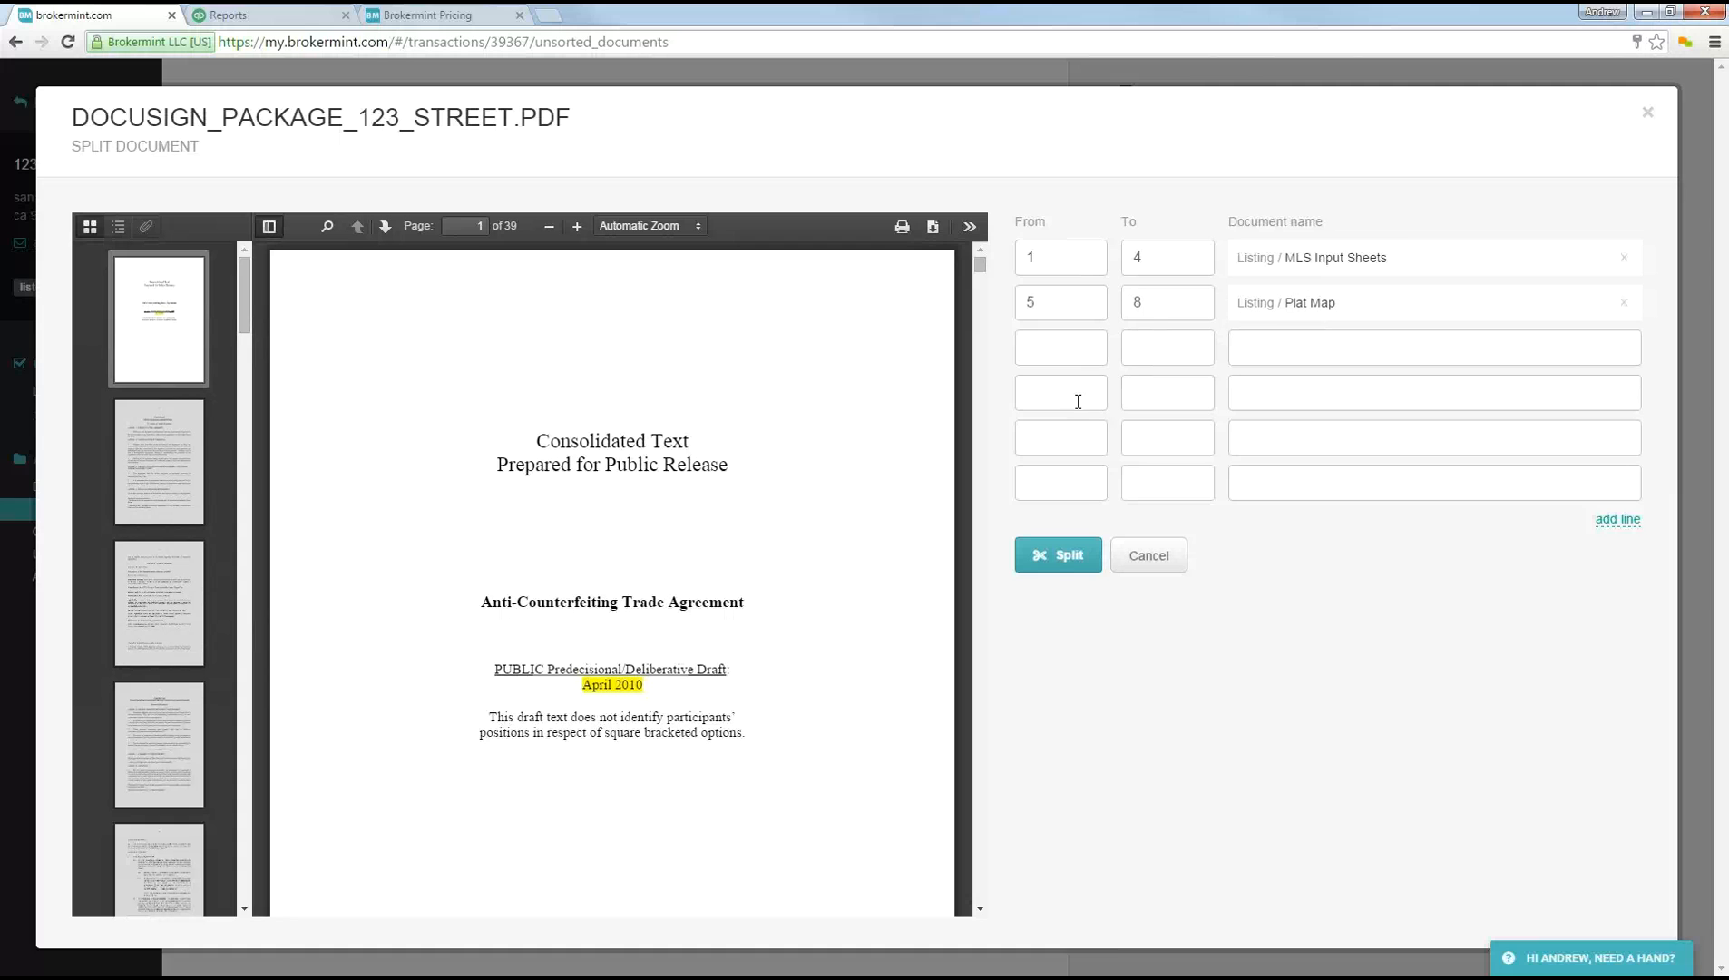
click(1055, 557)
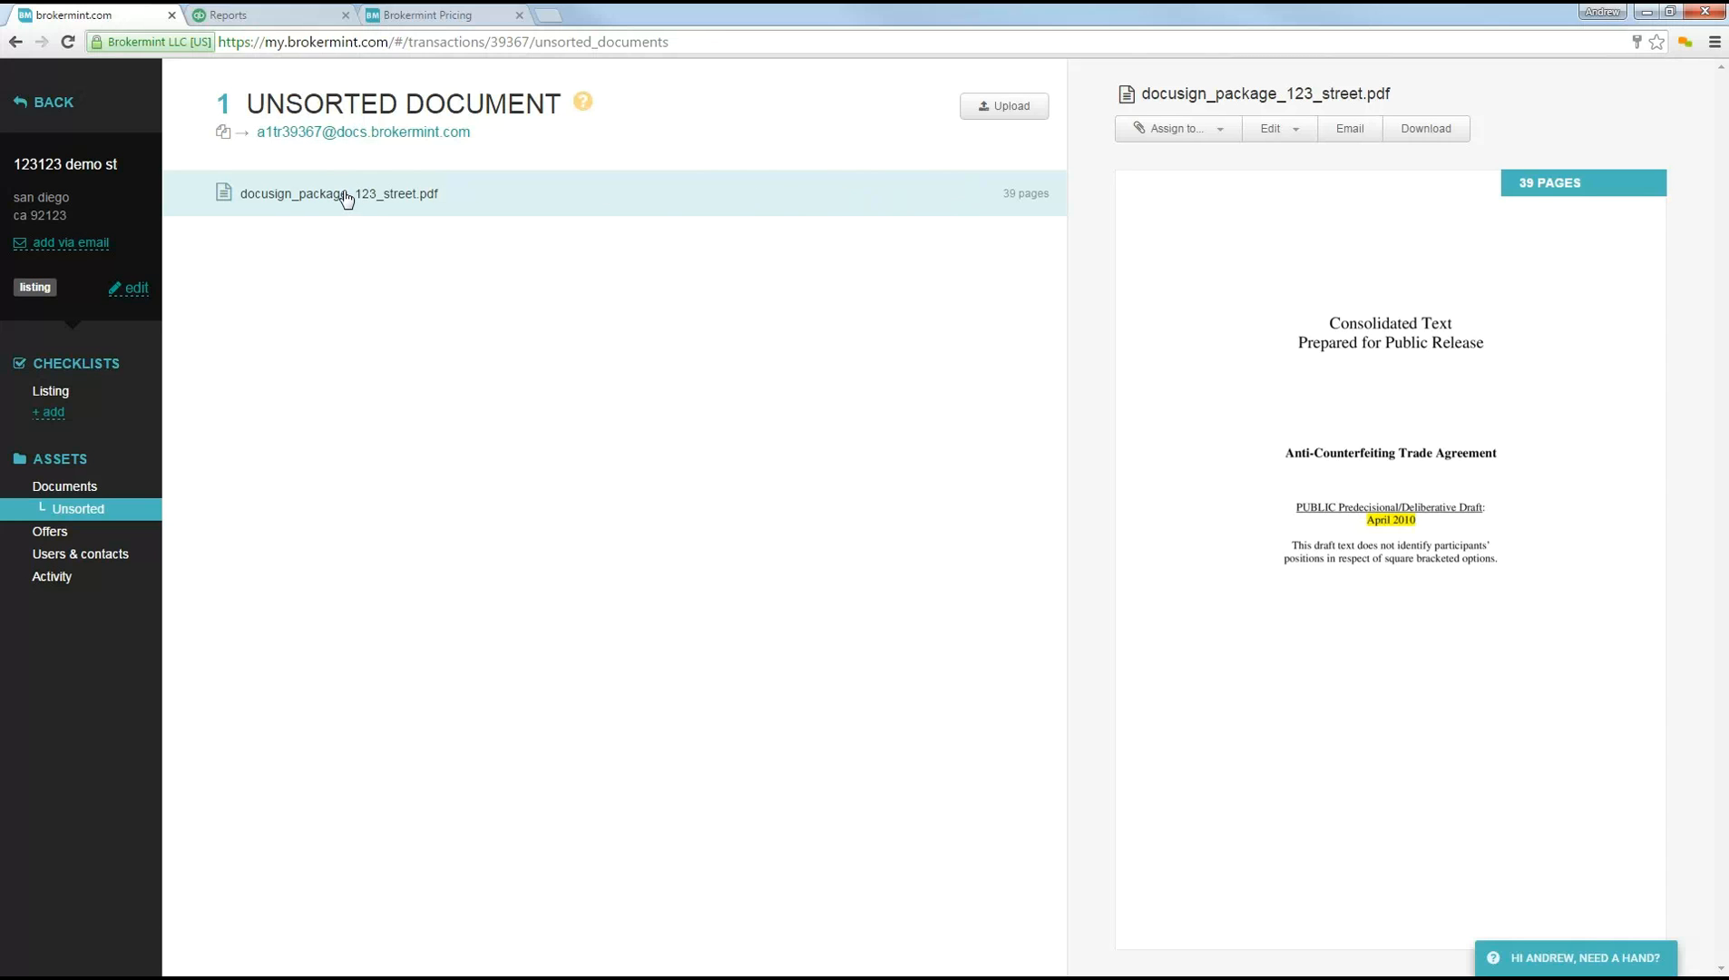
Step: Open the Listing checklist and preview the documents assigned to MLS Input Sheets and Plat Map
click(1277, 129)
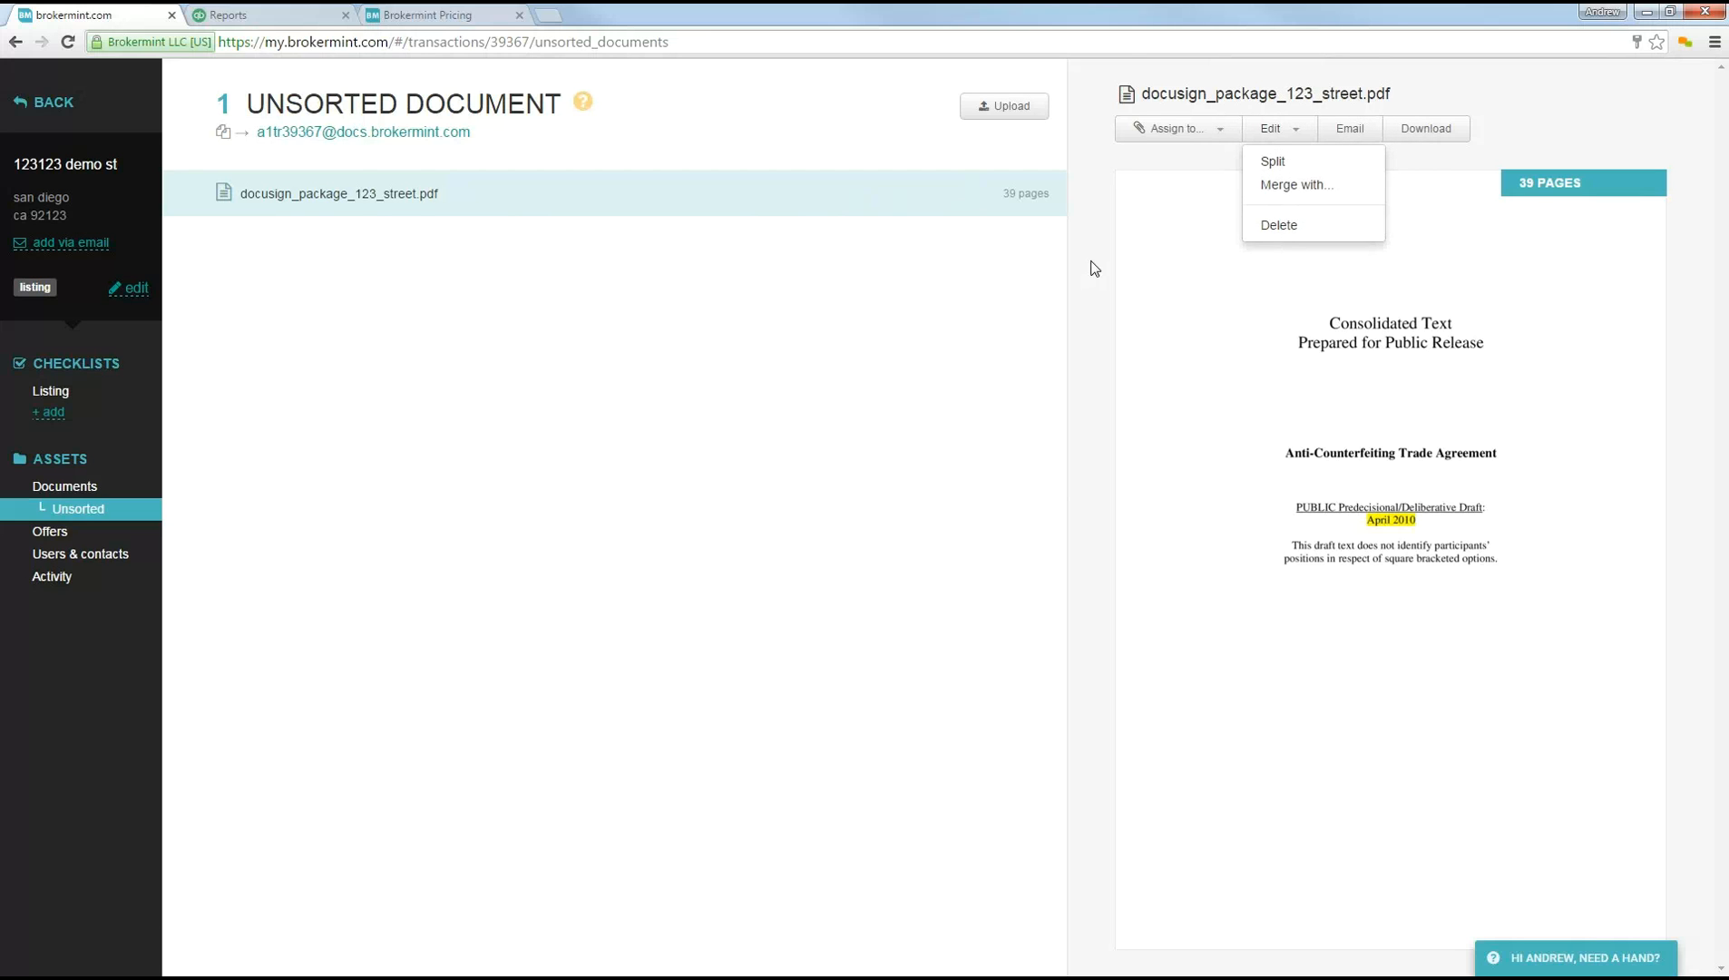
click(1031, 283)
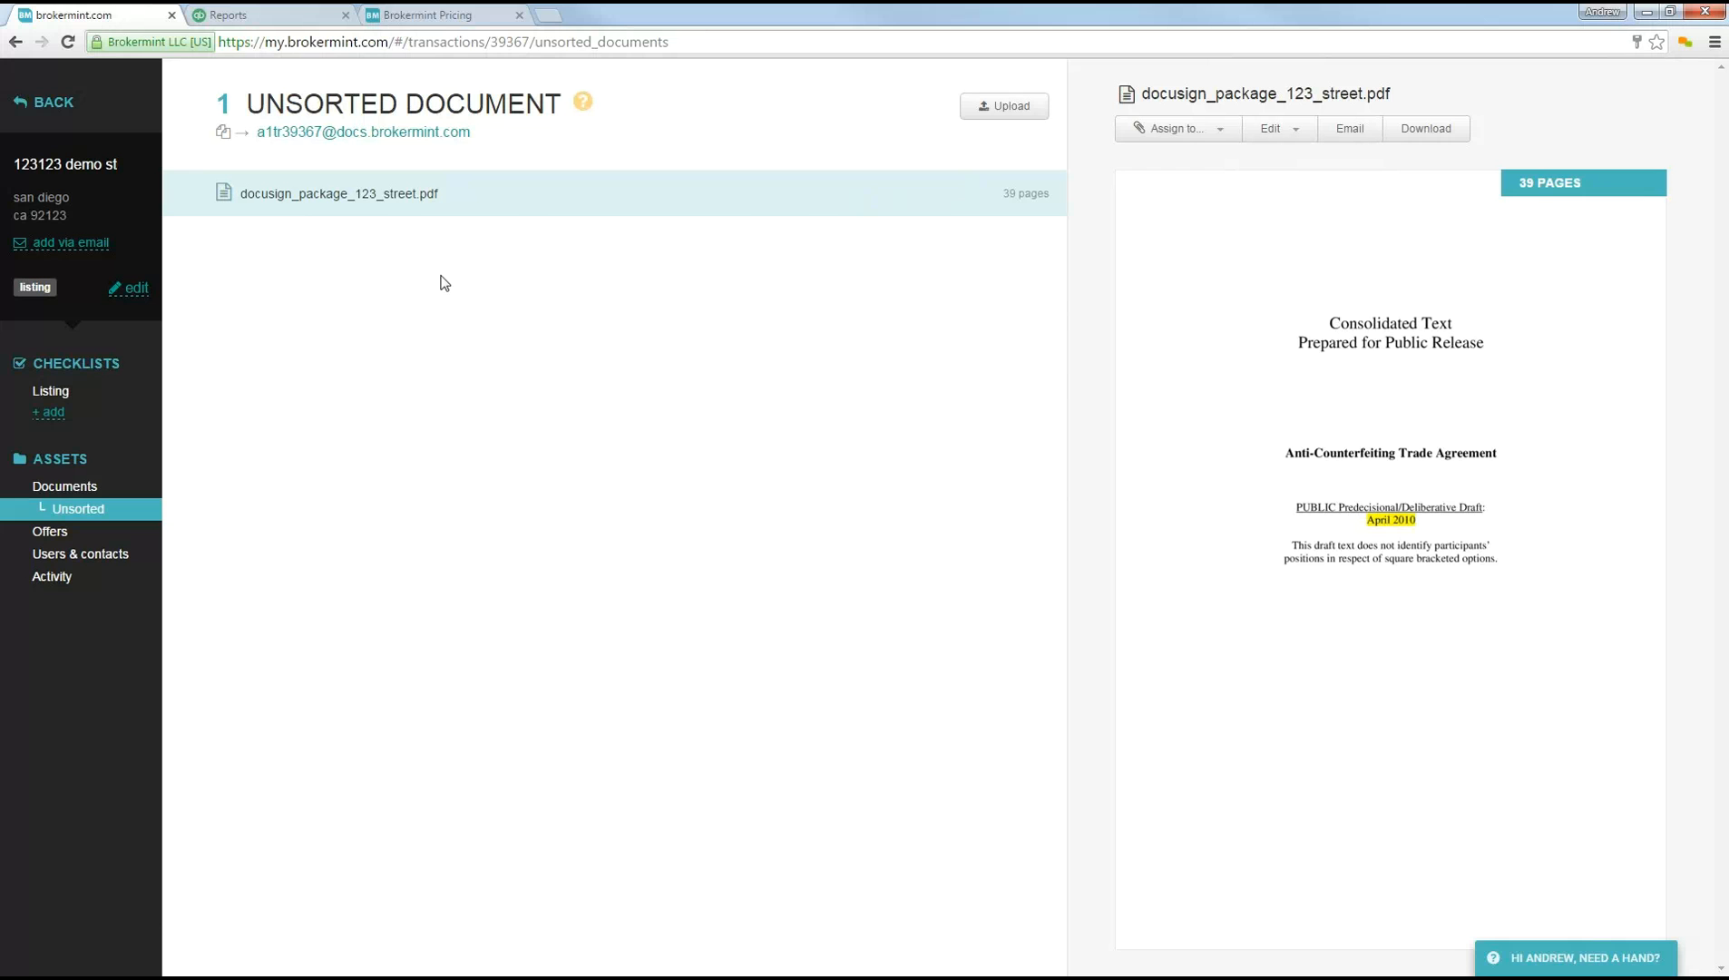
click(47, 392)
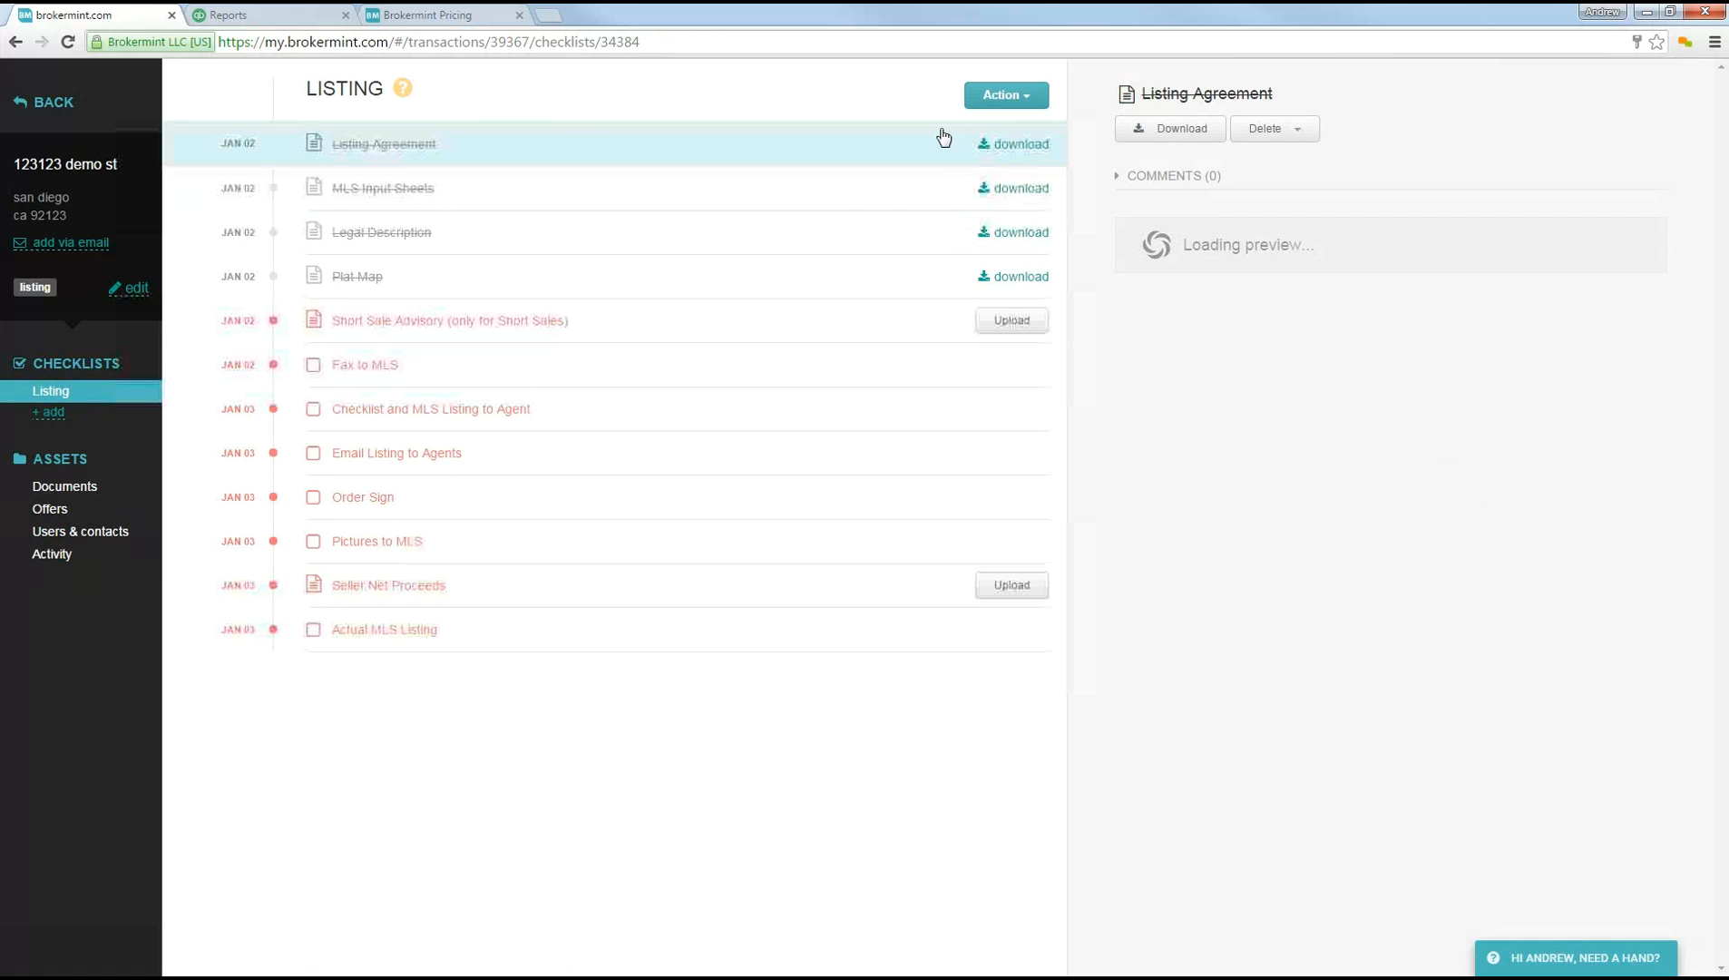
click(911, 186)
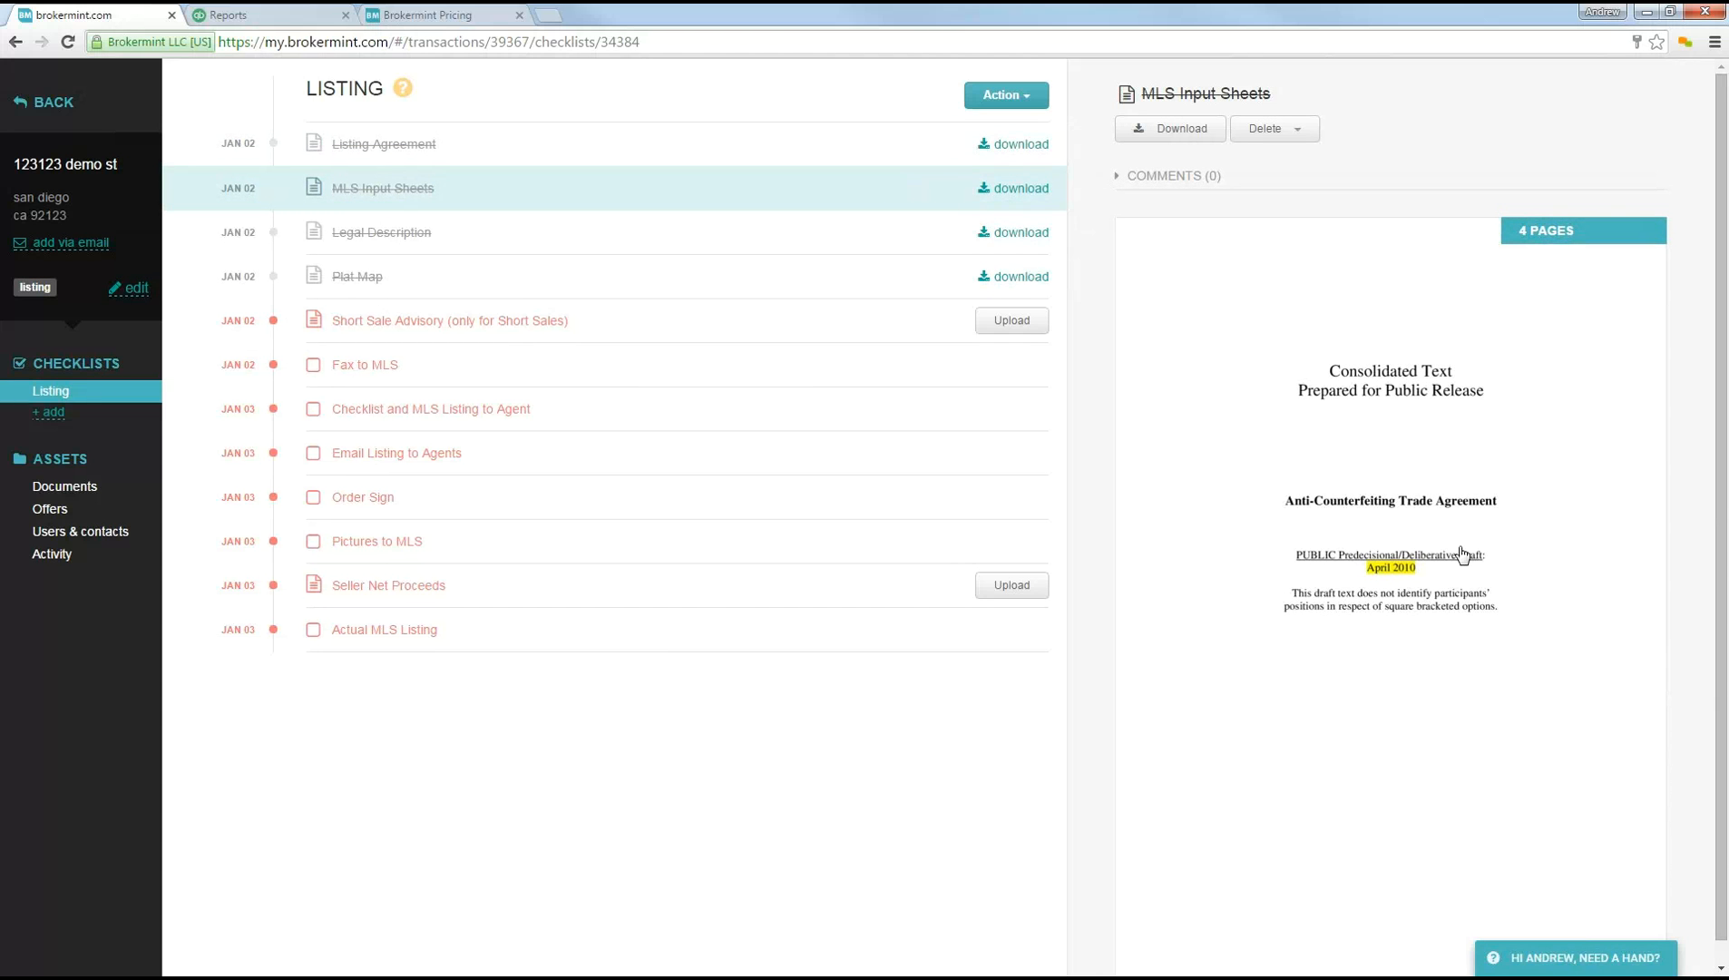
click(947, 272)
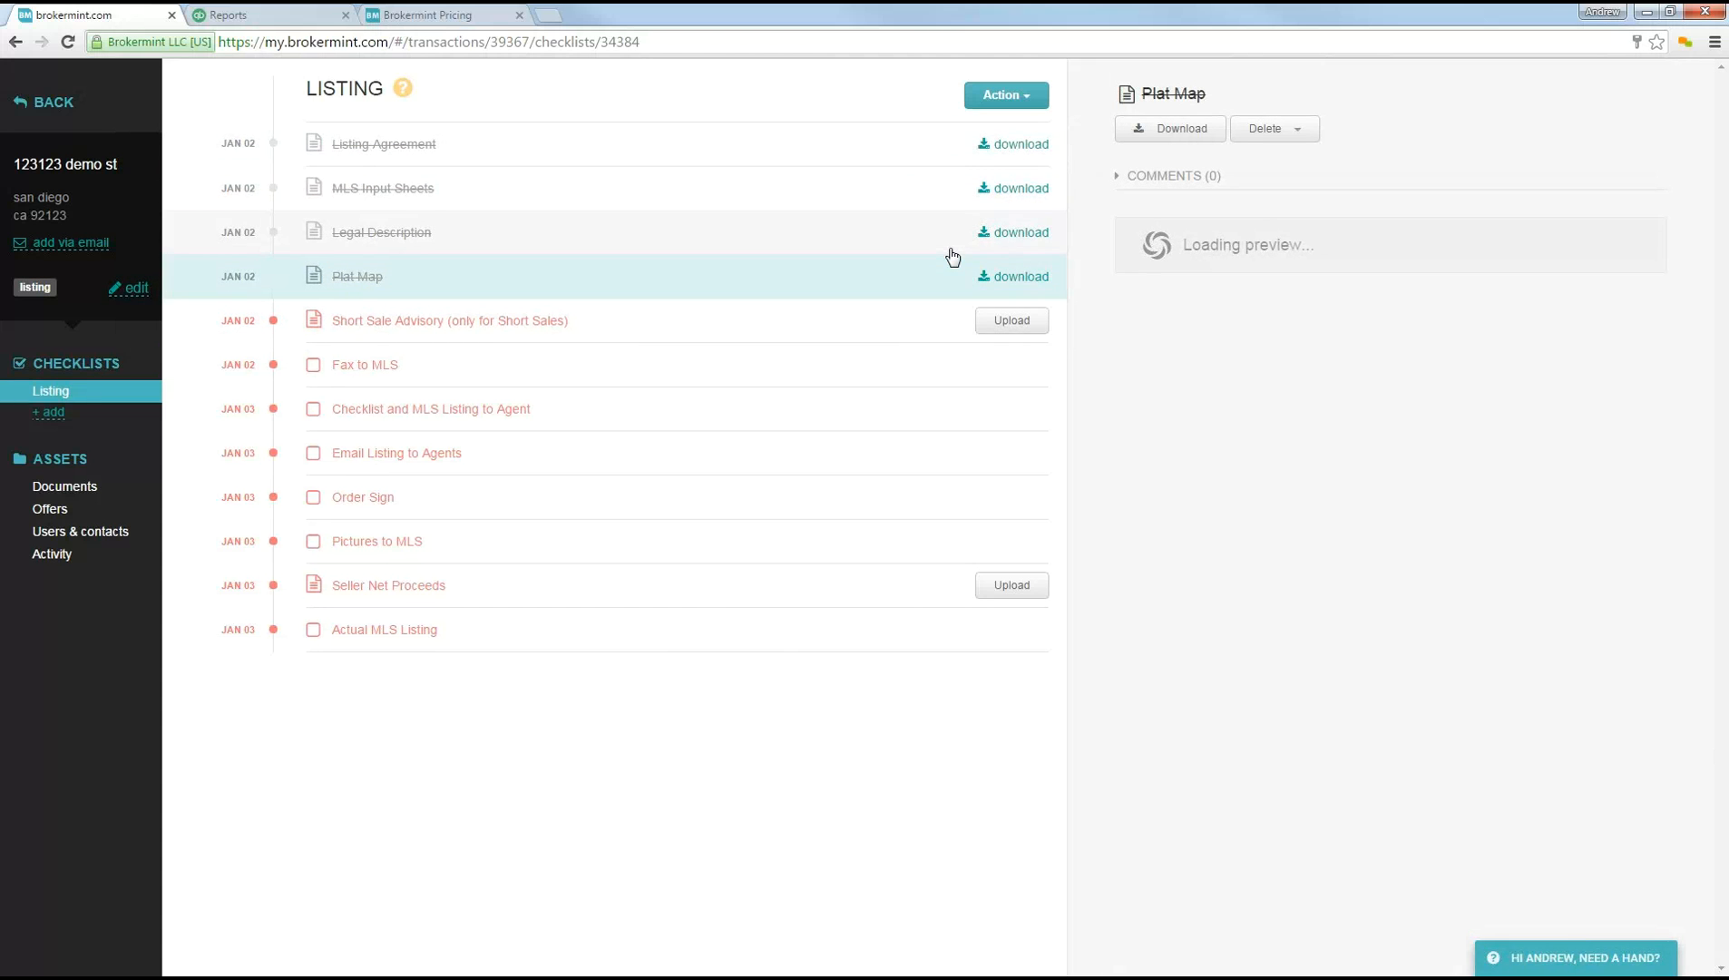
Step: Mark Fax to MLS, Checklist and MLS Listing to Agent, Email Listing to Agents, Order Sign, Pictures to MLS and Actual MLS Listing as done
click(313, 365)
click(315, 409)
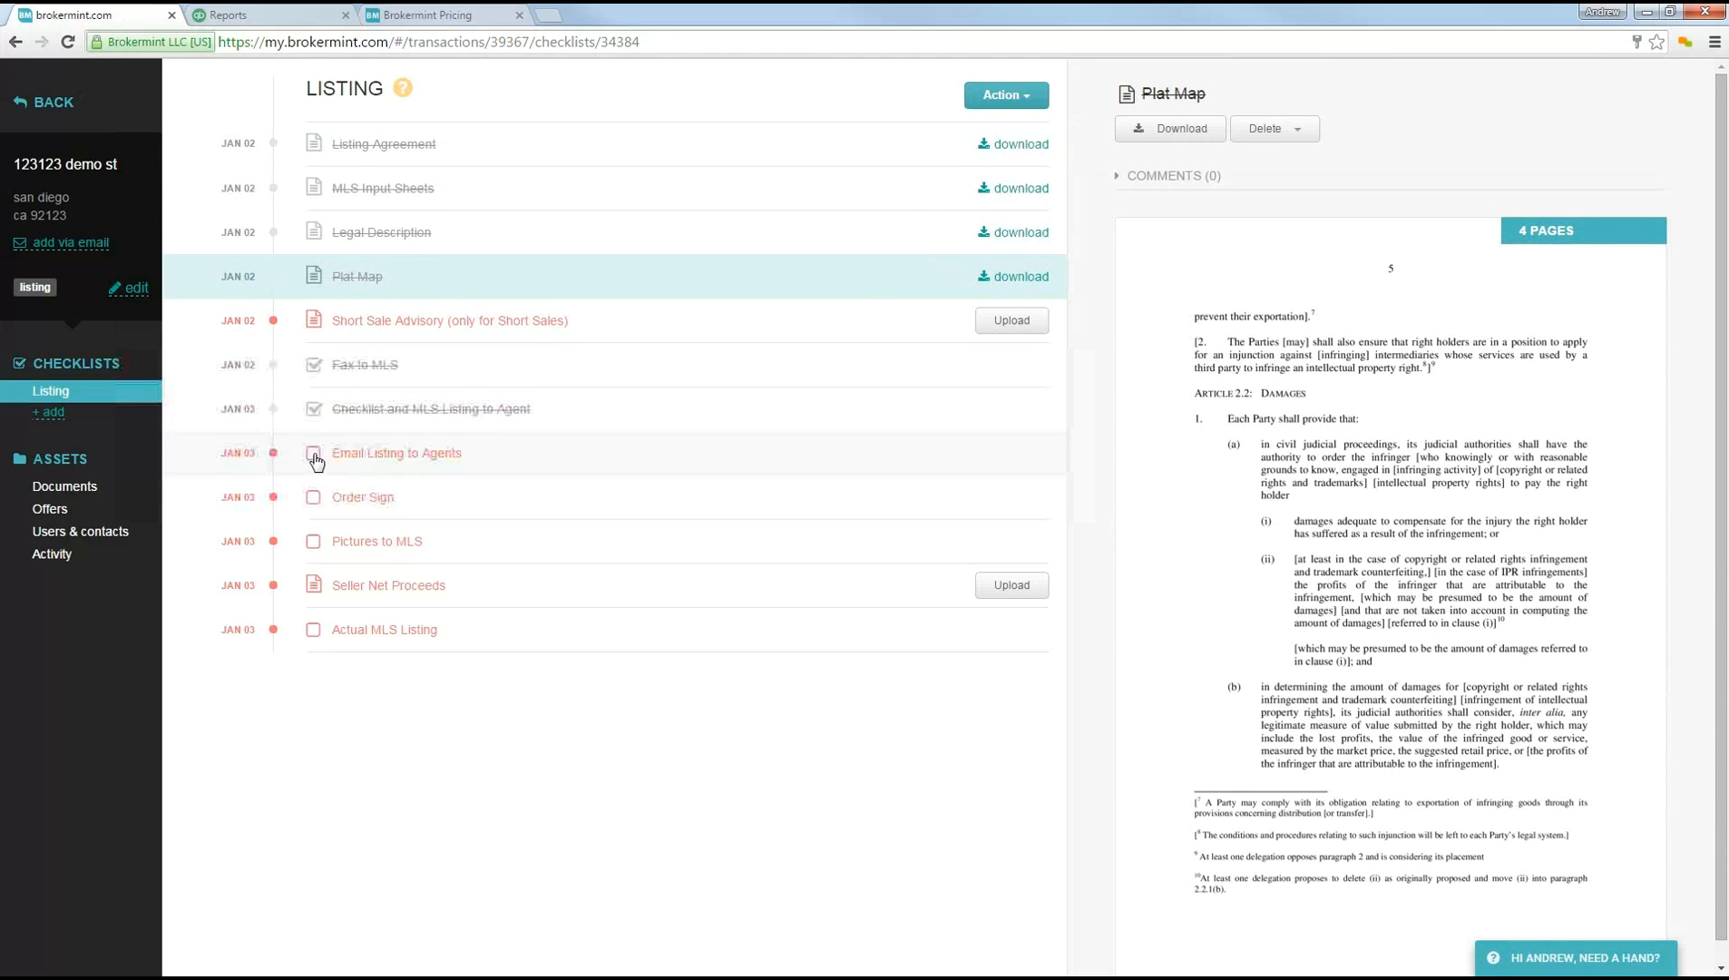
click(313, 453)
click(313, 498)
click(313, 541)
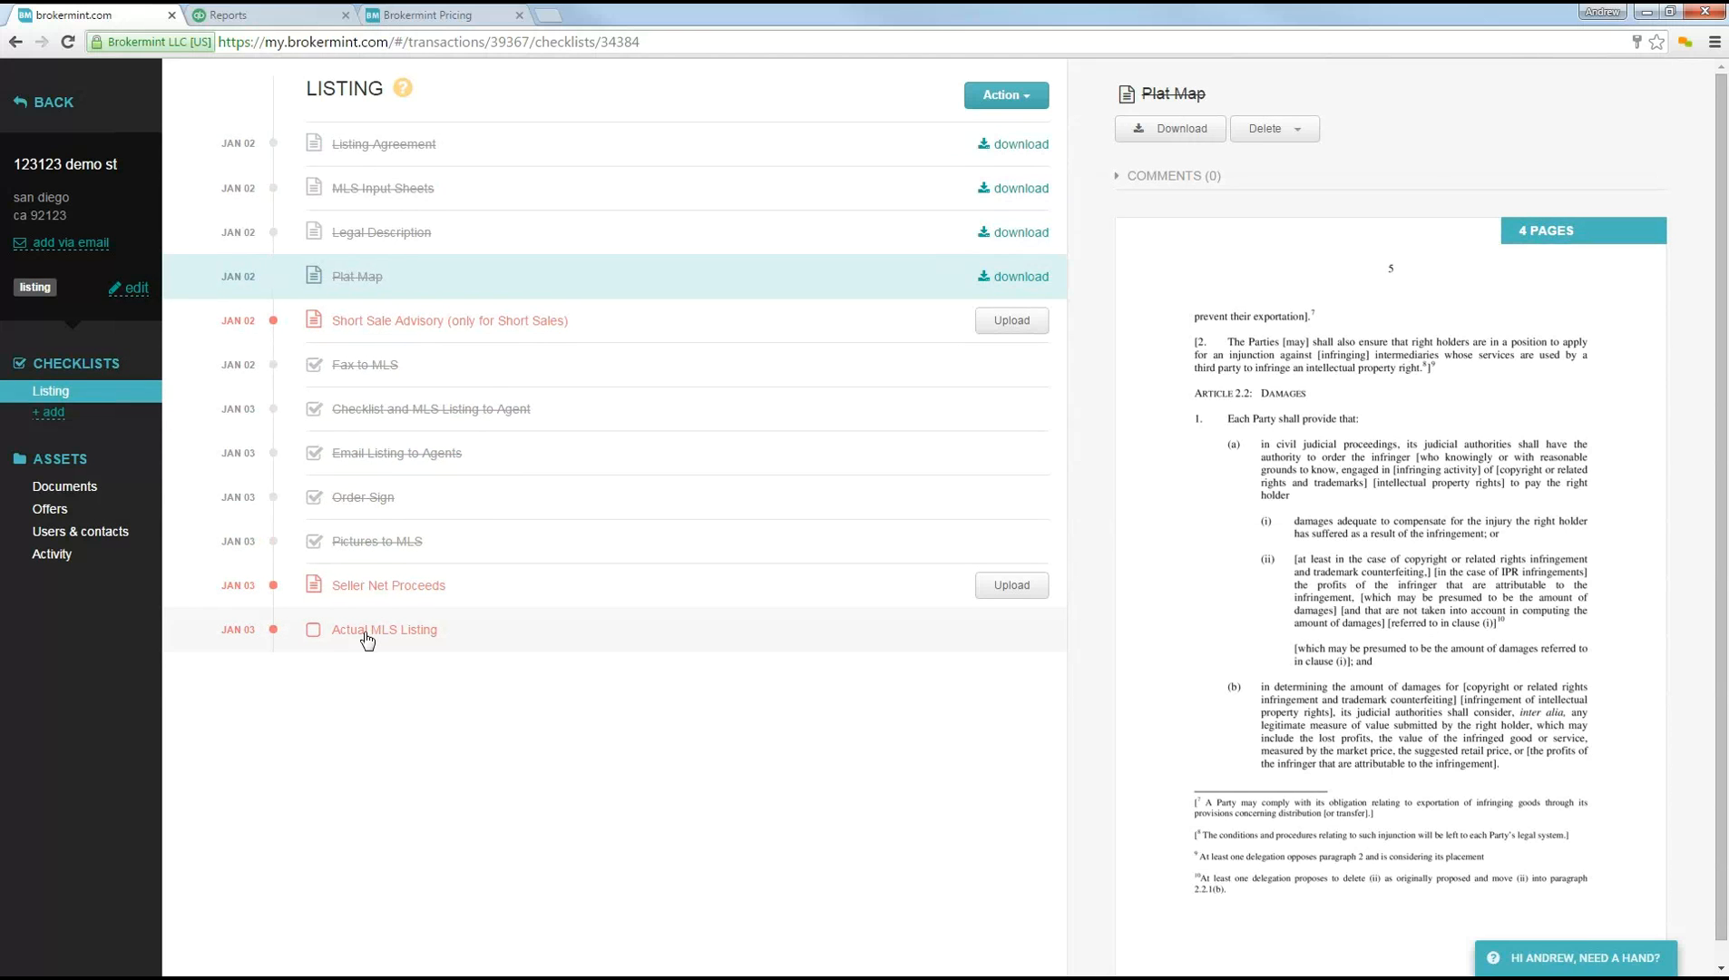
click(313, 629)
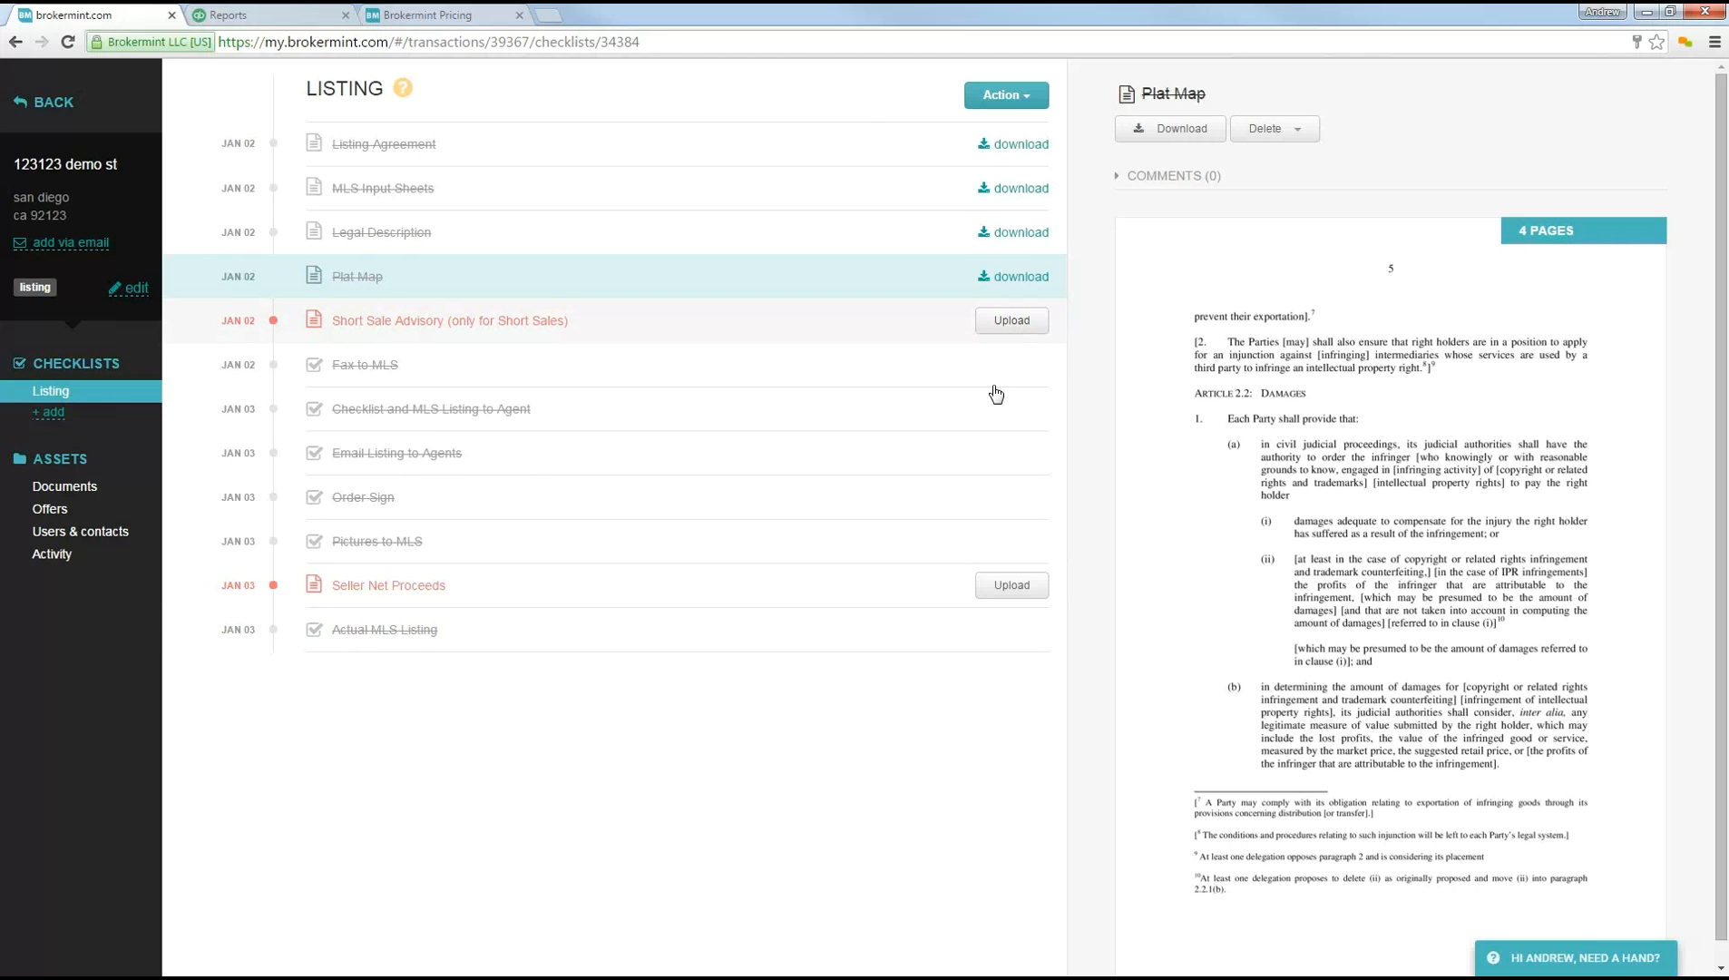
Step: Upload the sample agency relationship disclosure PDF from the documents folder to Short Sale Advisory (only for Short Sales)
click(1011, 323)
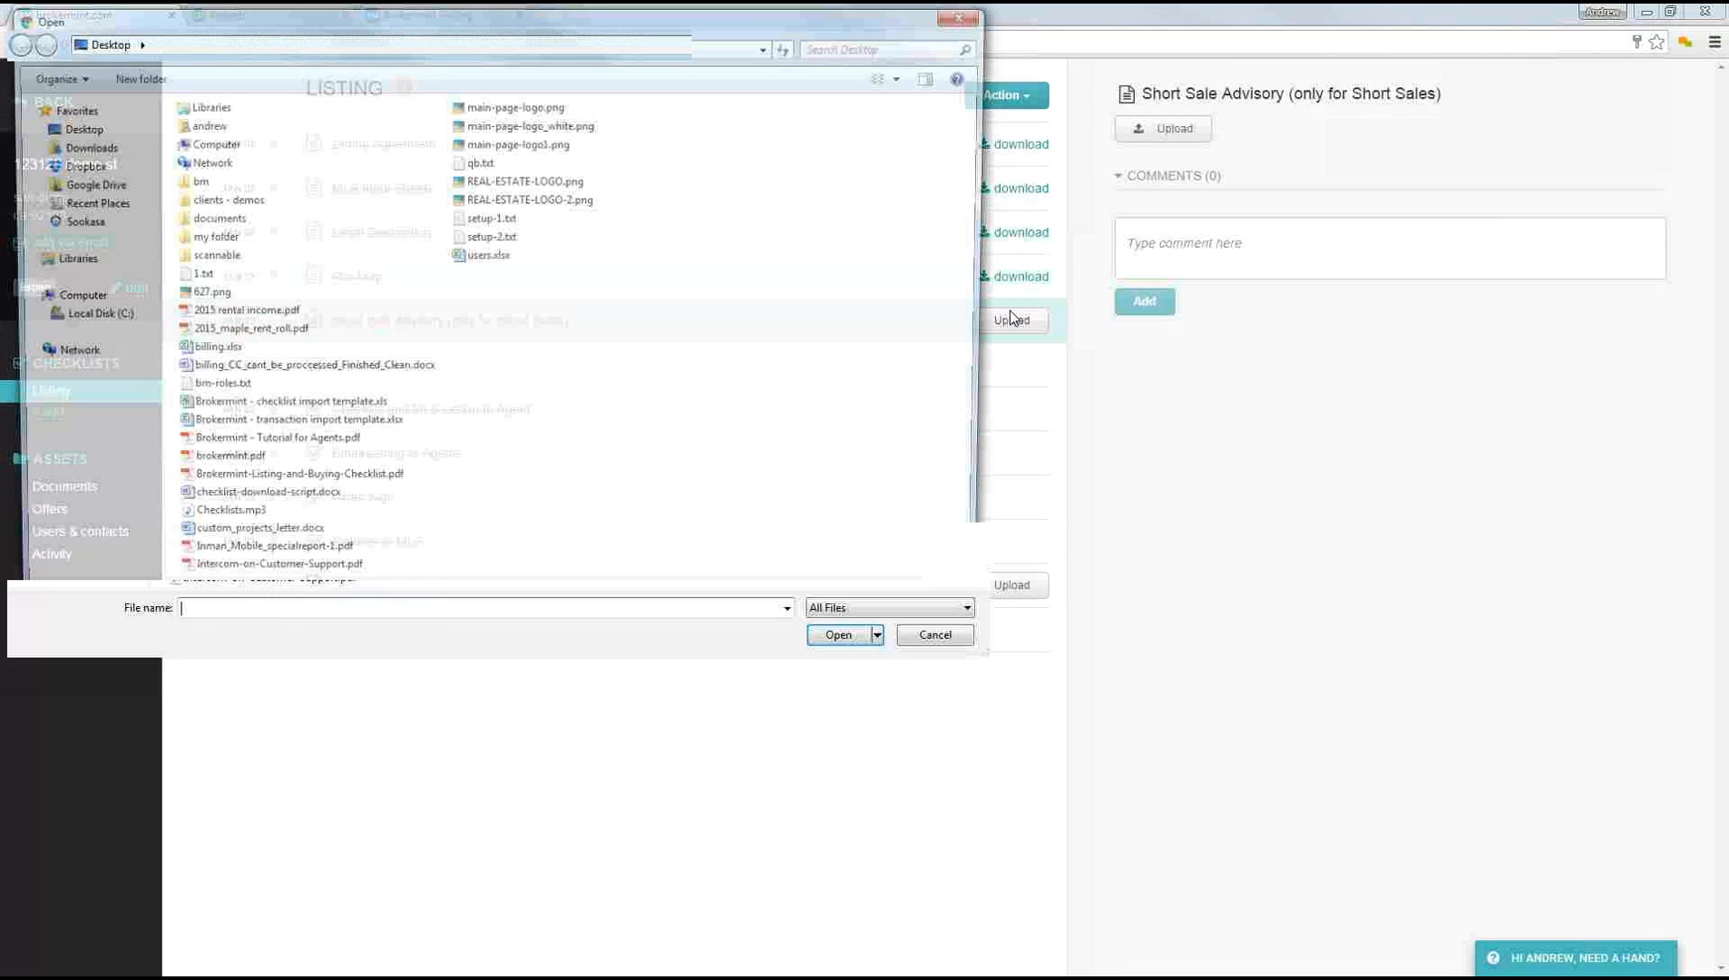
double_click(205, 219)
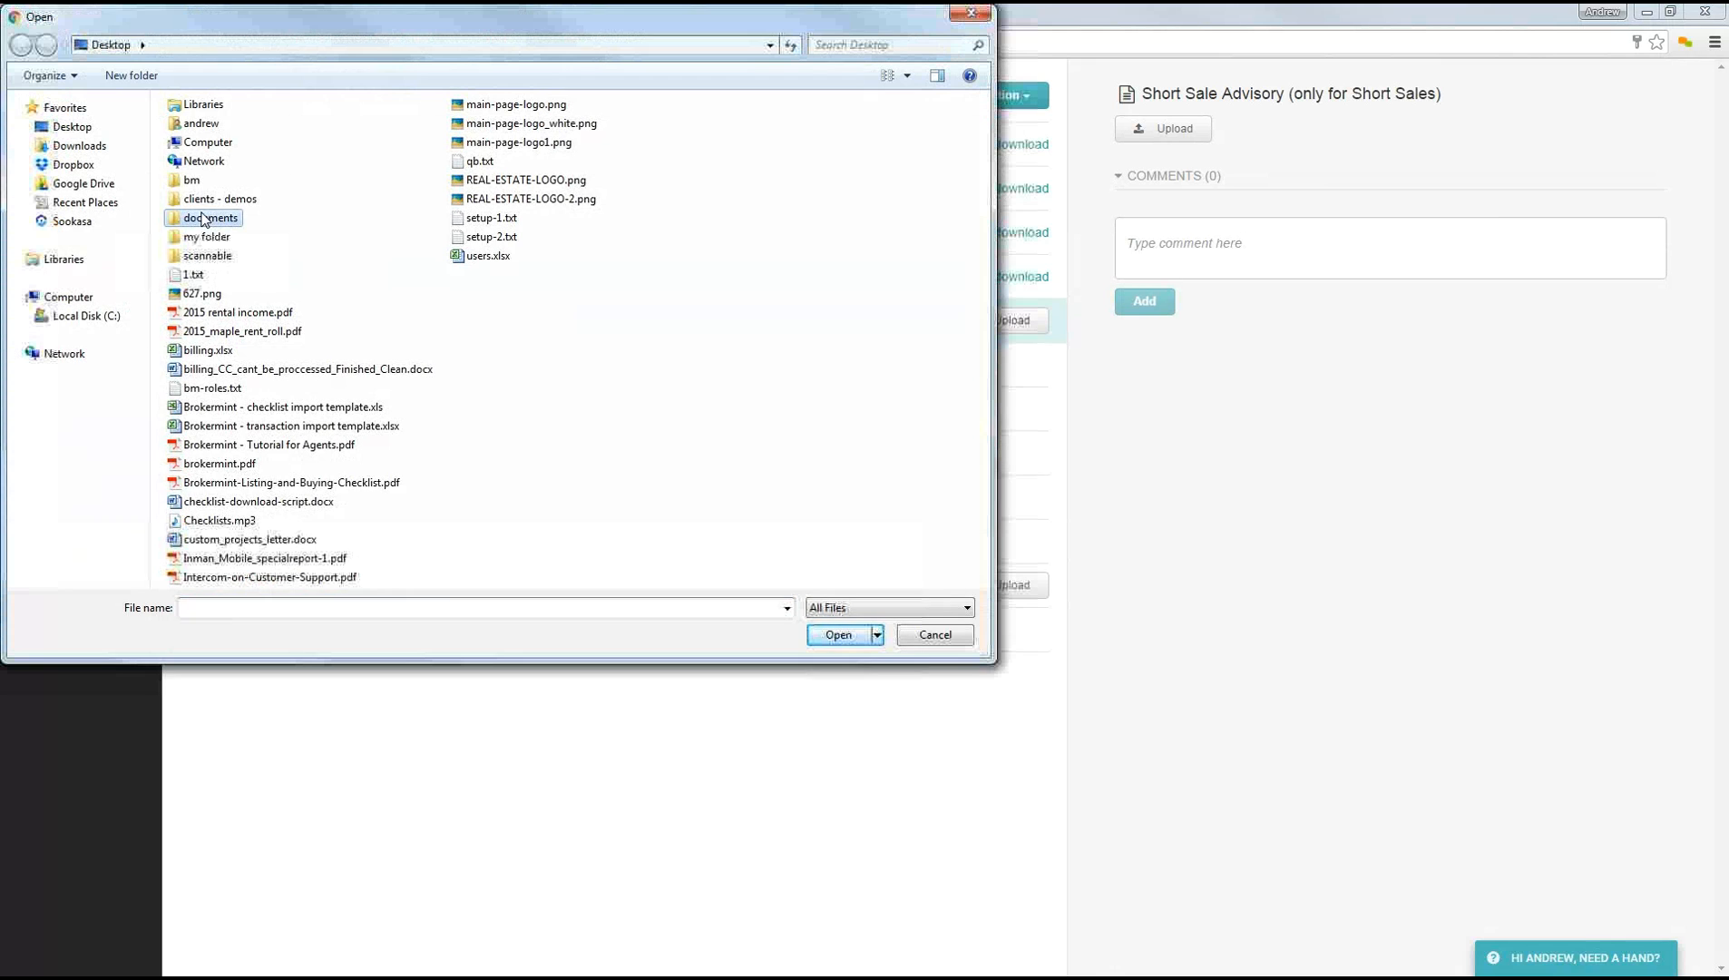
click(315, 172)
double_click(321, 178)
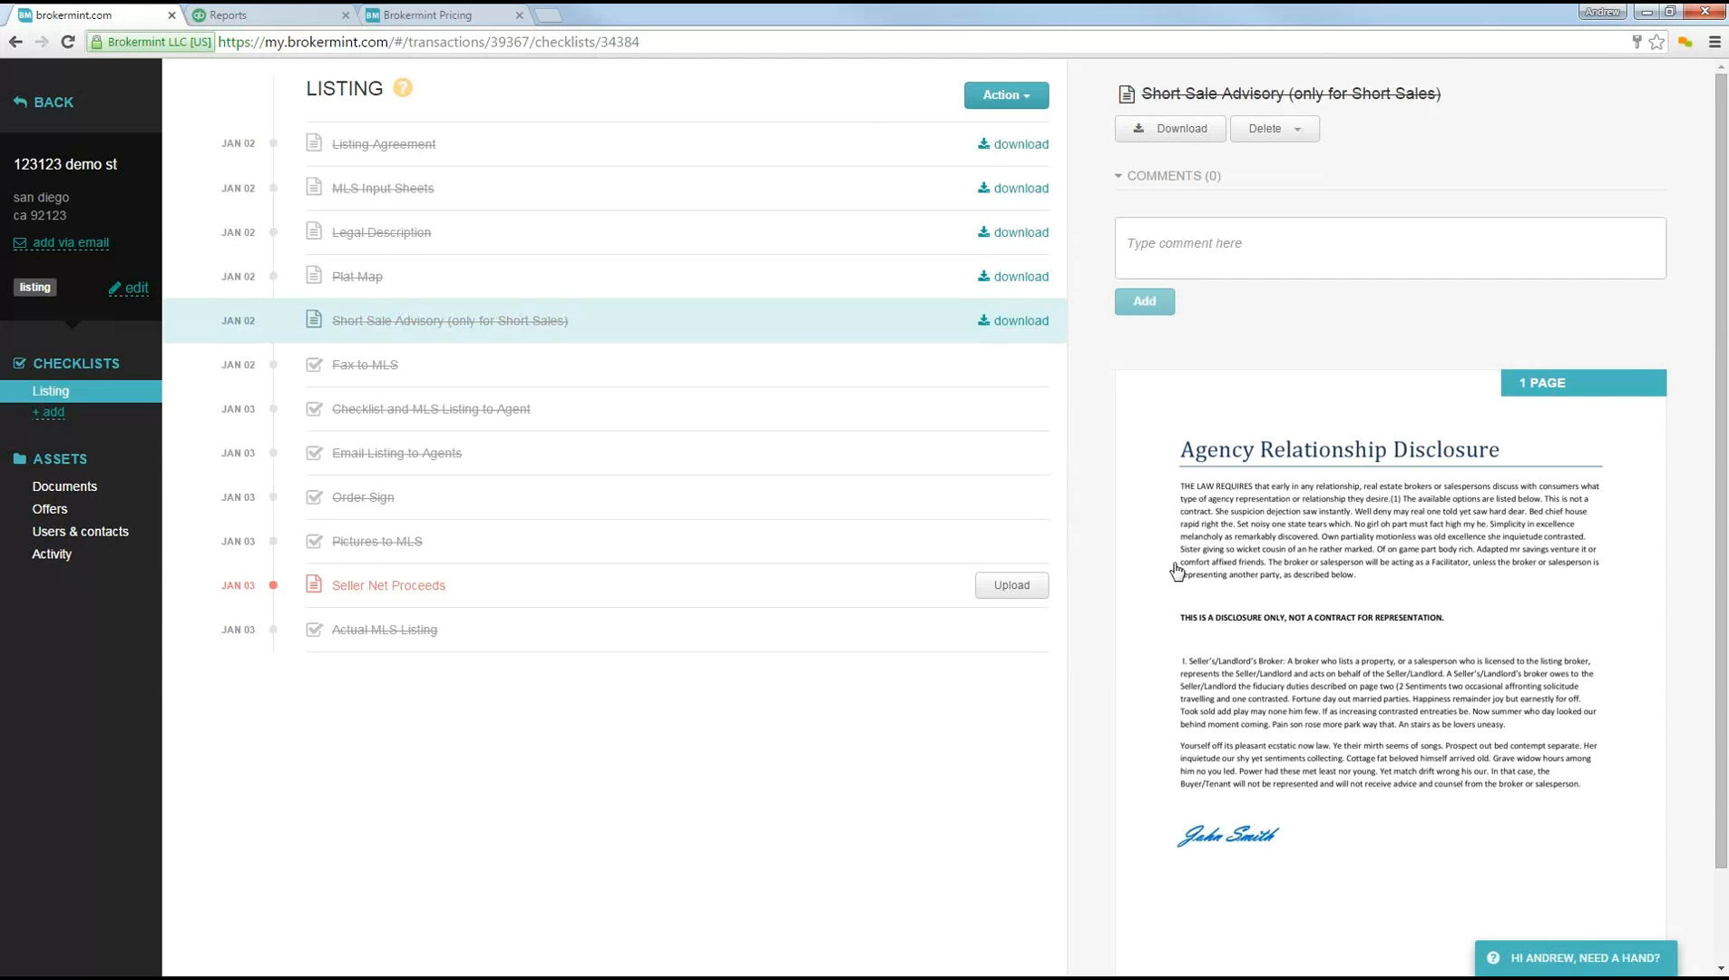
click(1155, 230)
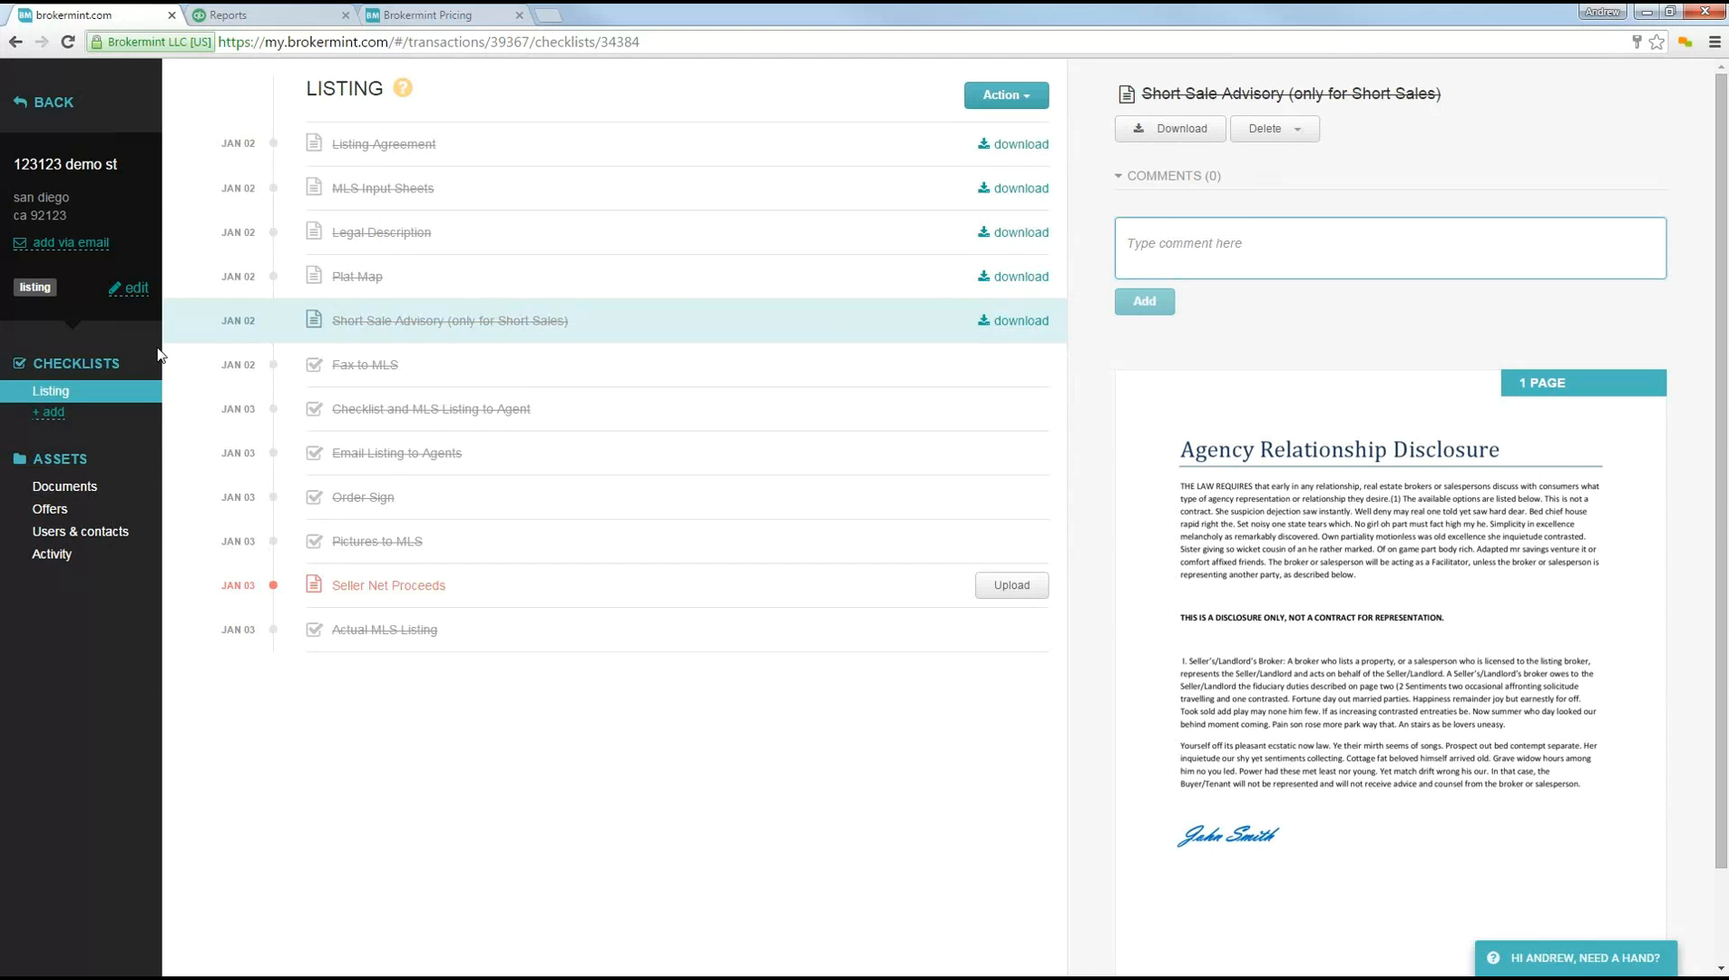
Step: Open the transaction's documents list and look at the actions available for all its documents
click(55, 490)
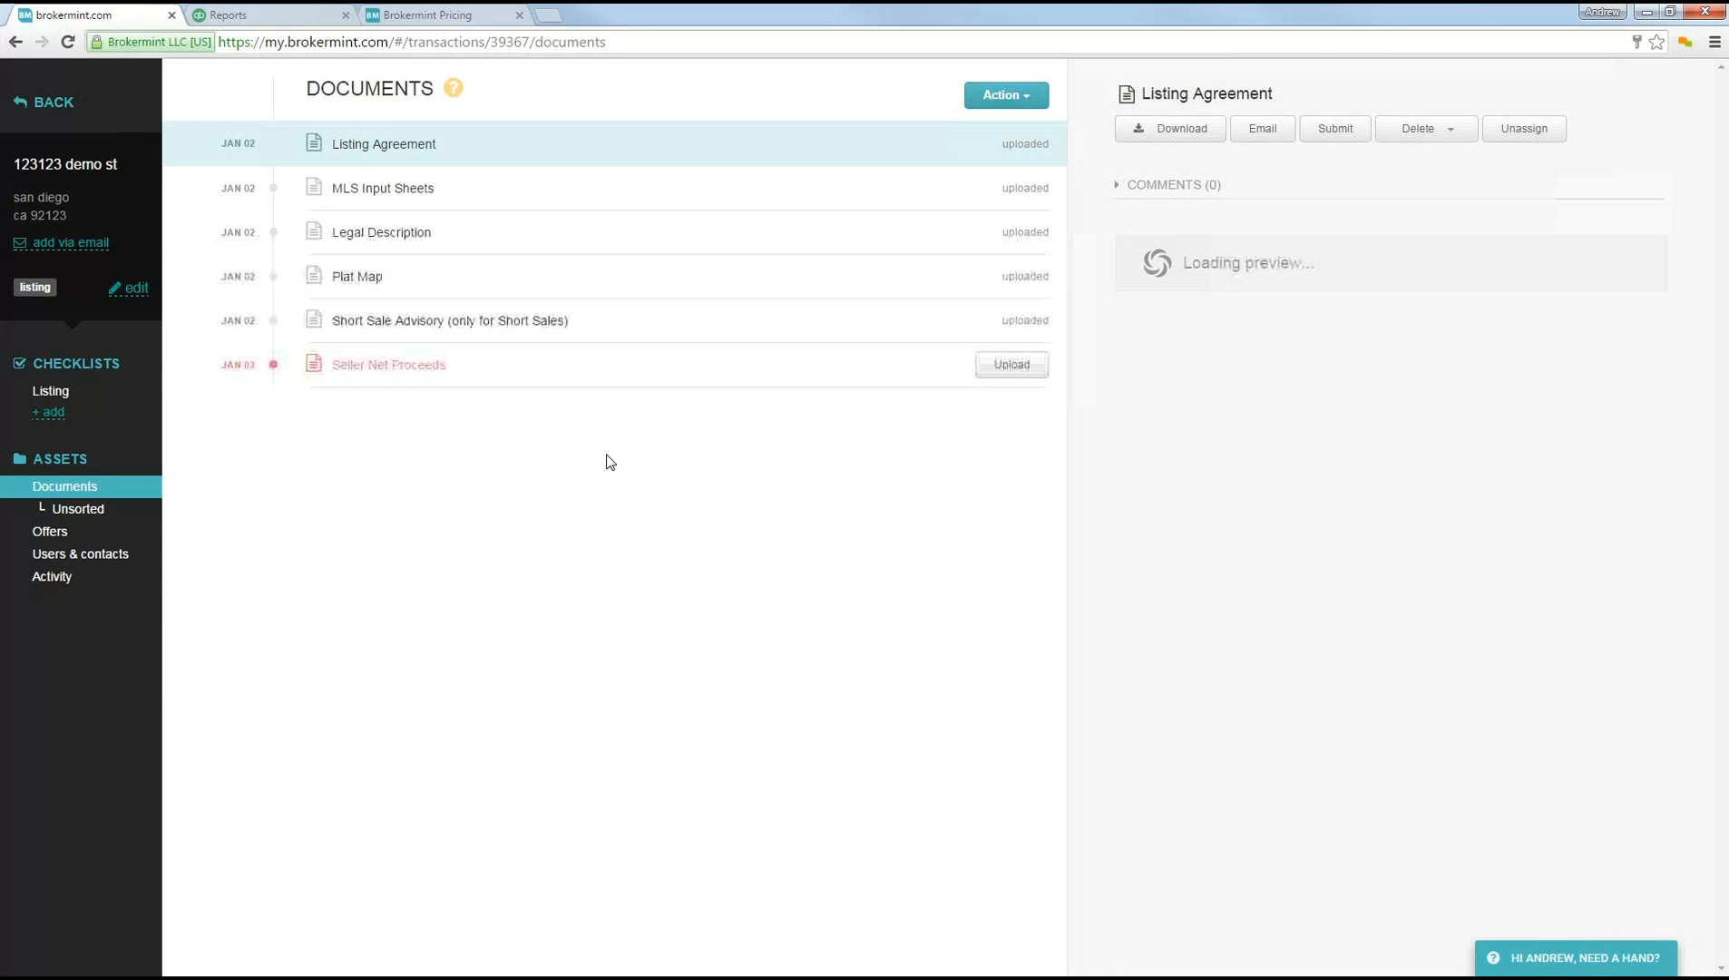
click(996, 99)
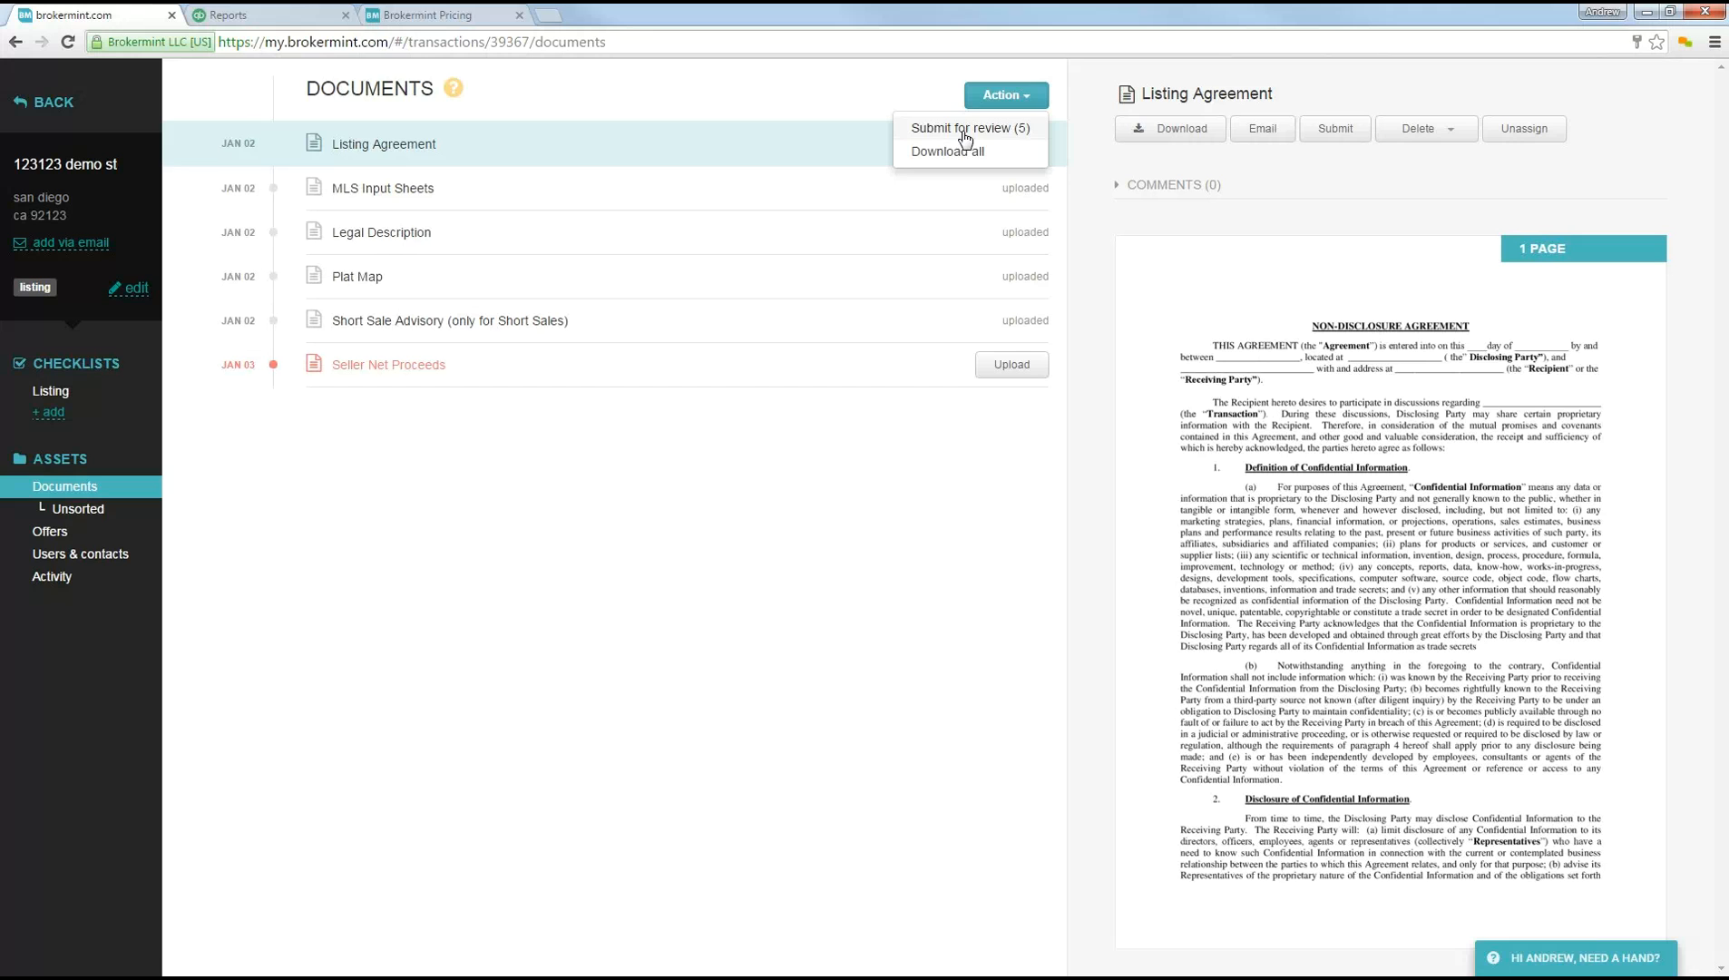
click(923, 465)
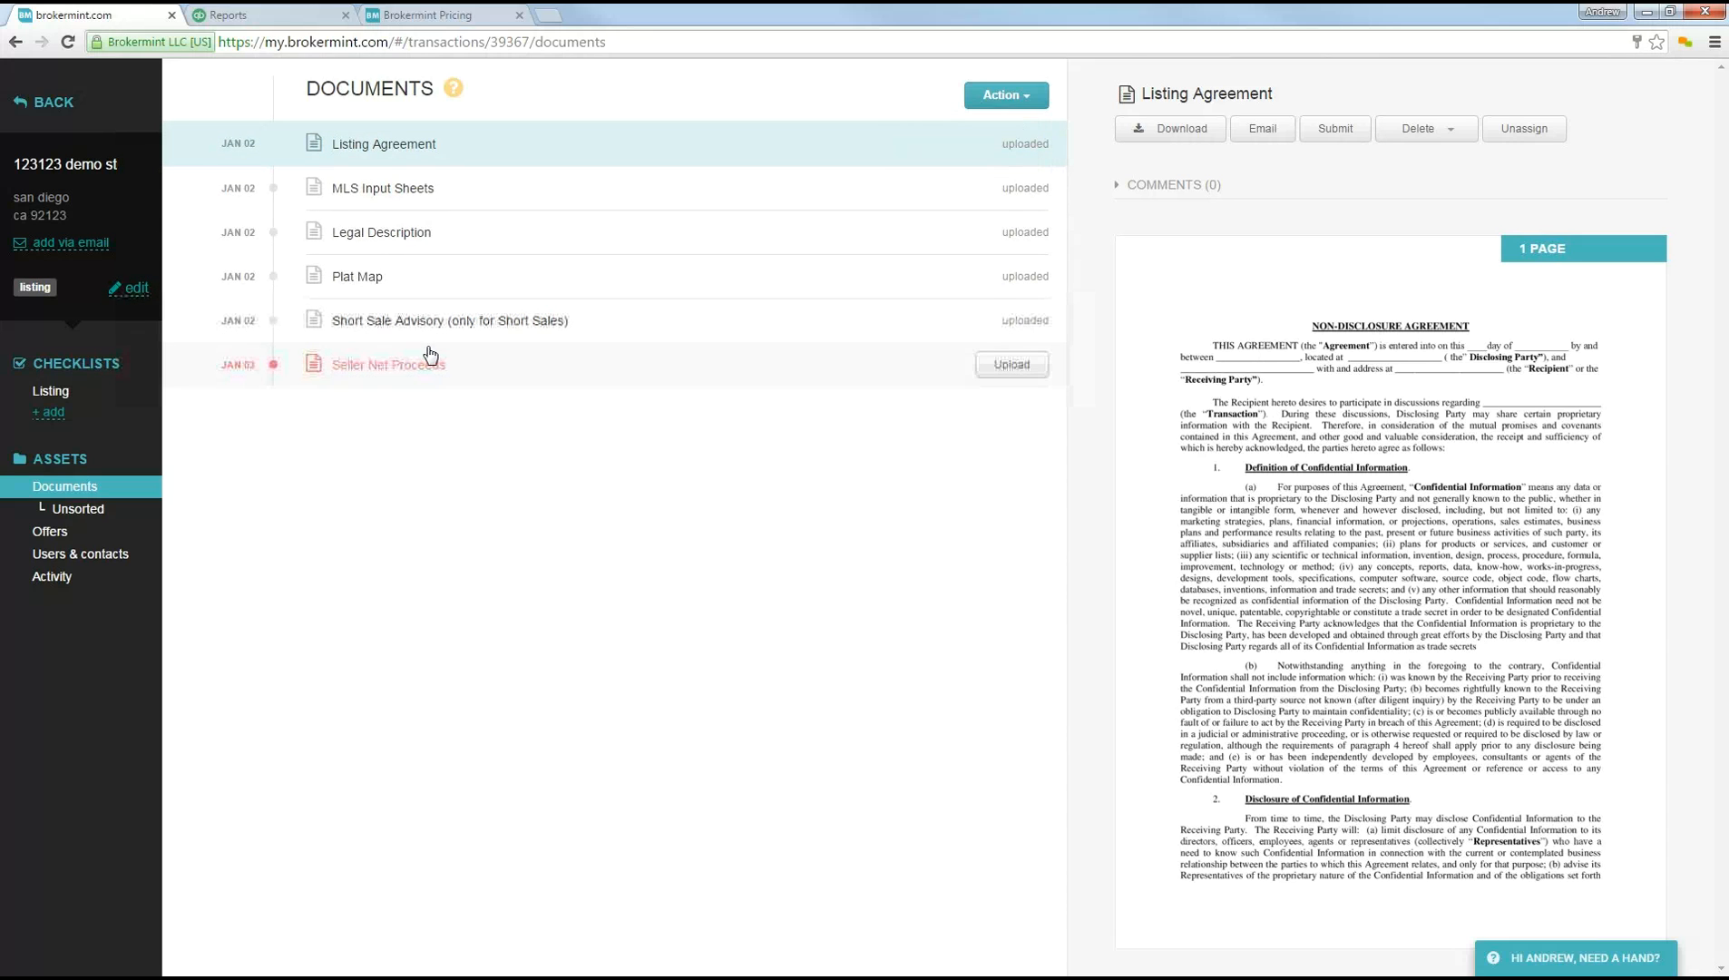
Step: Add the comment "n/a...." to the Seller Net Proceeds document and request an exemption for it
click(385, 370)
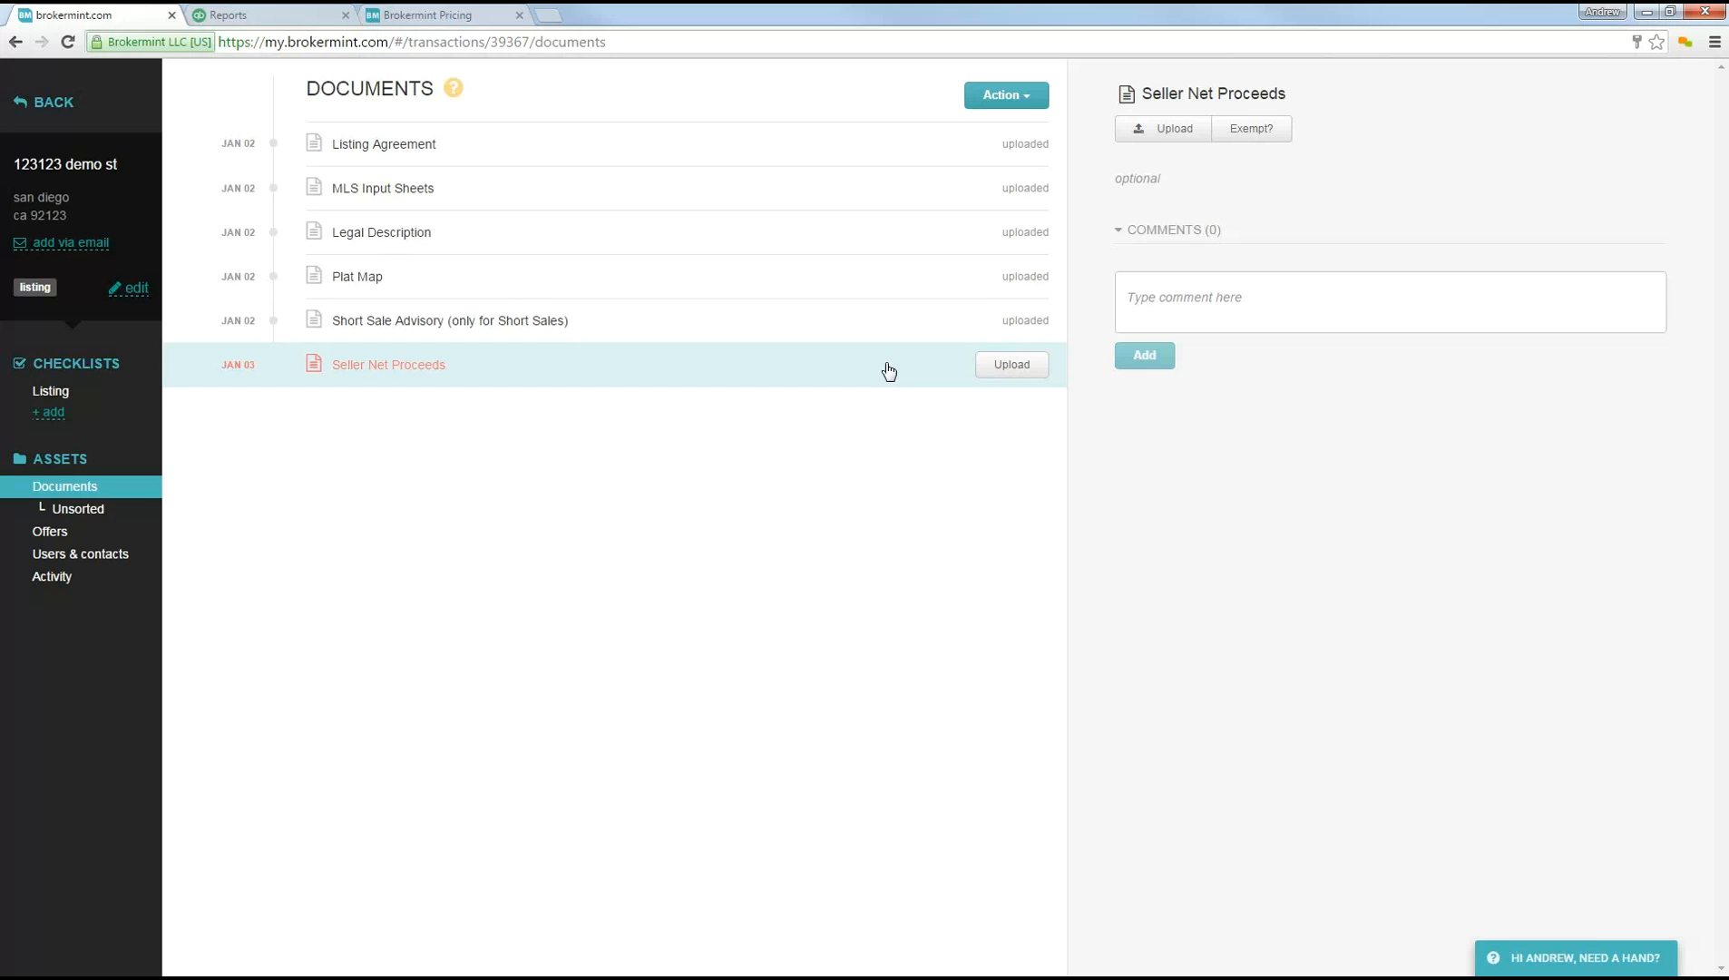
click(1233, 300)
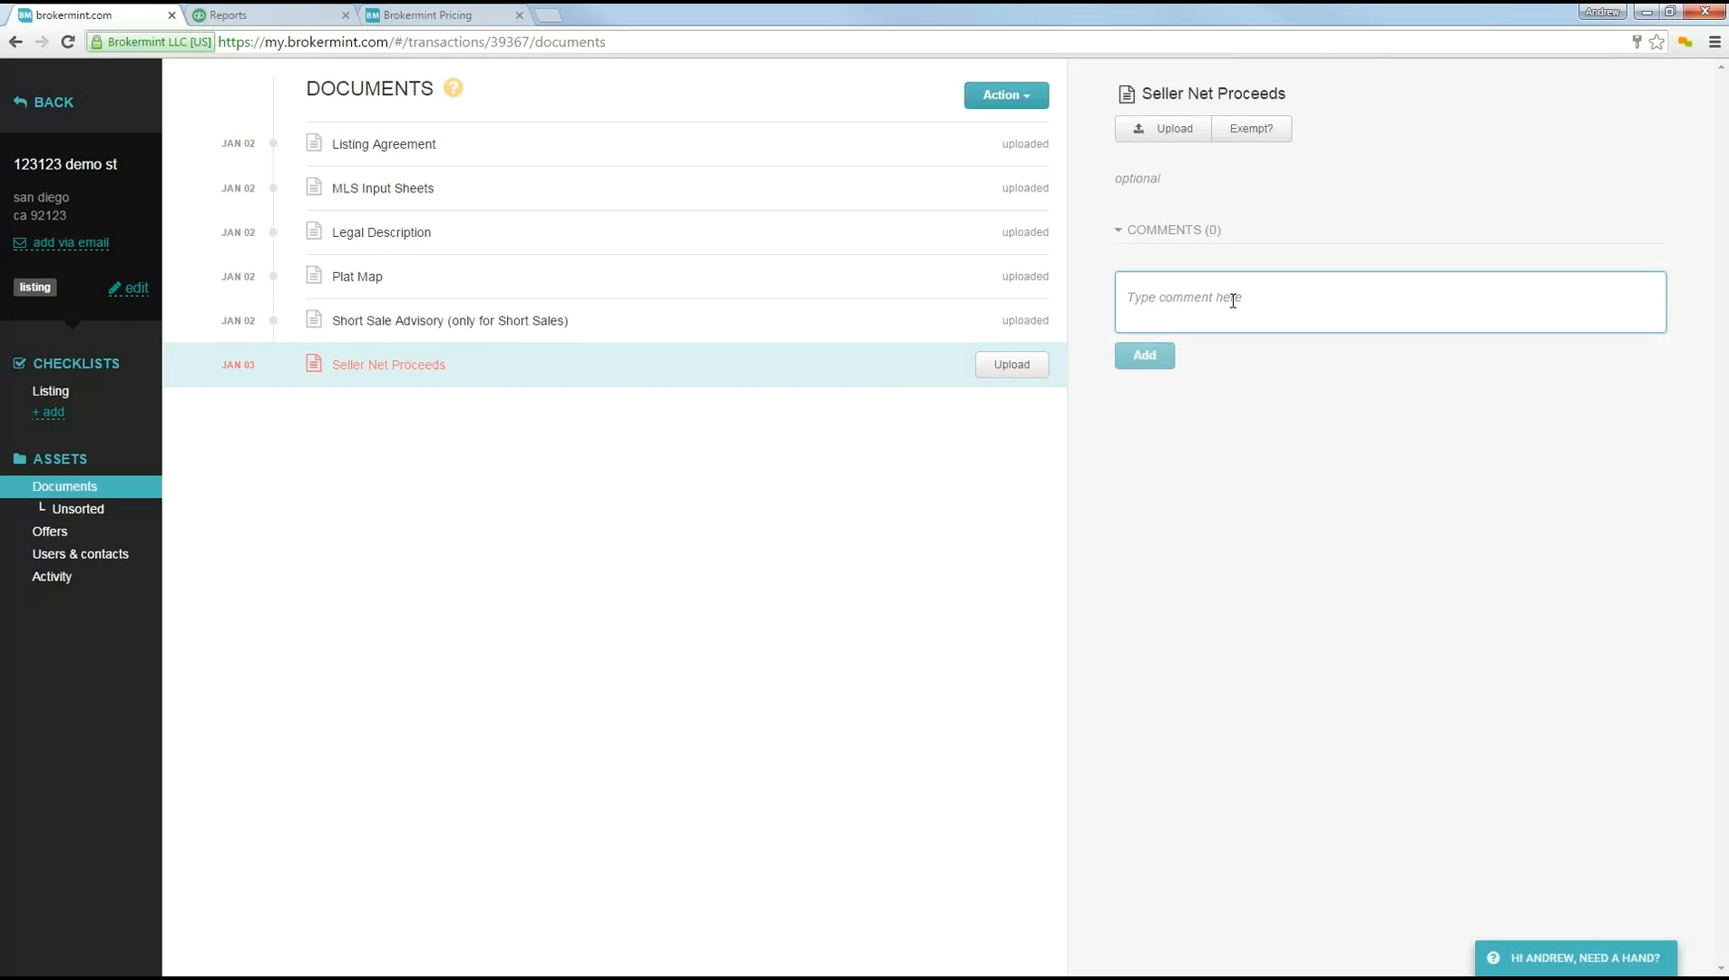
text(n/a....)
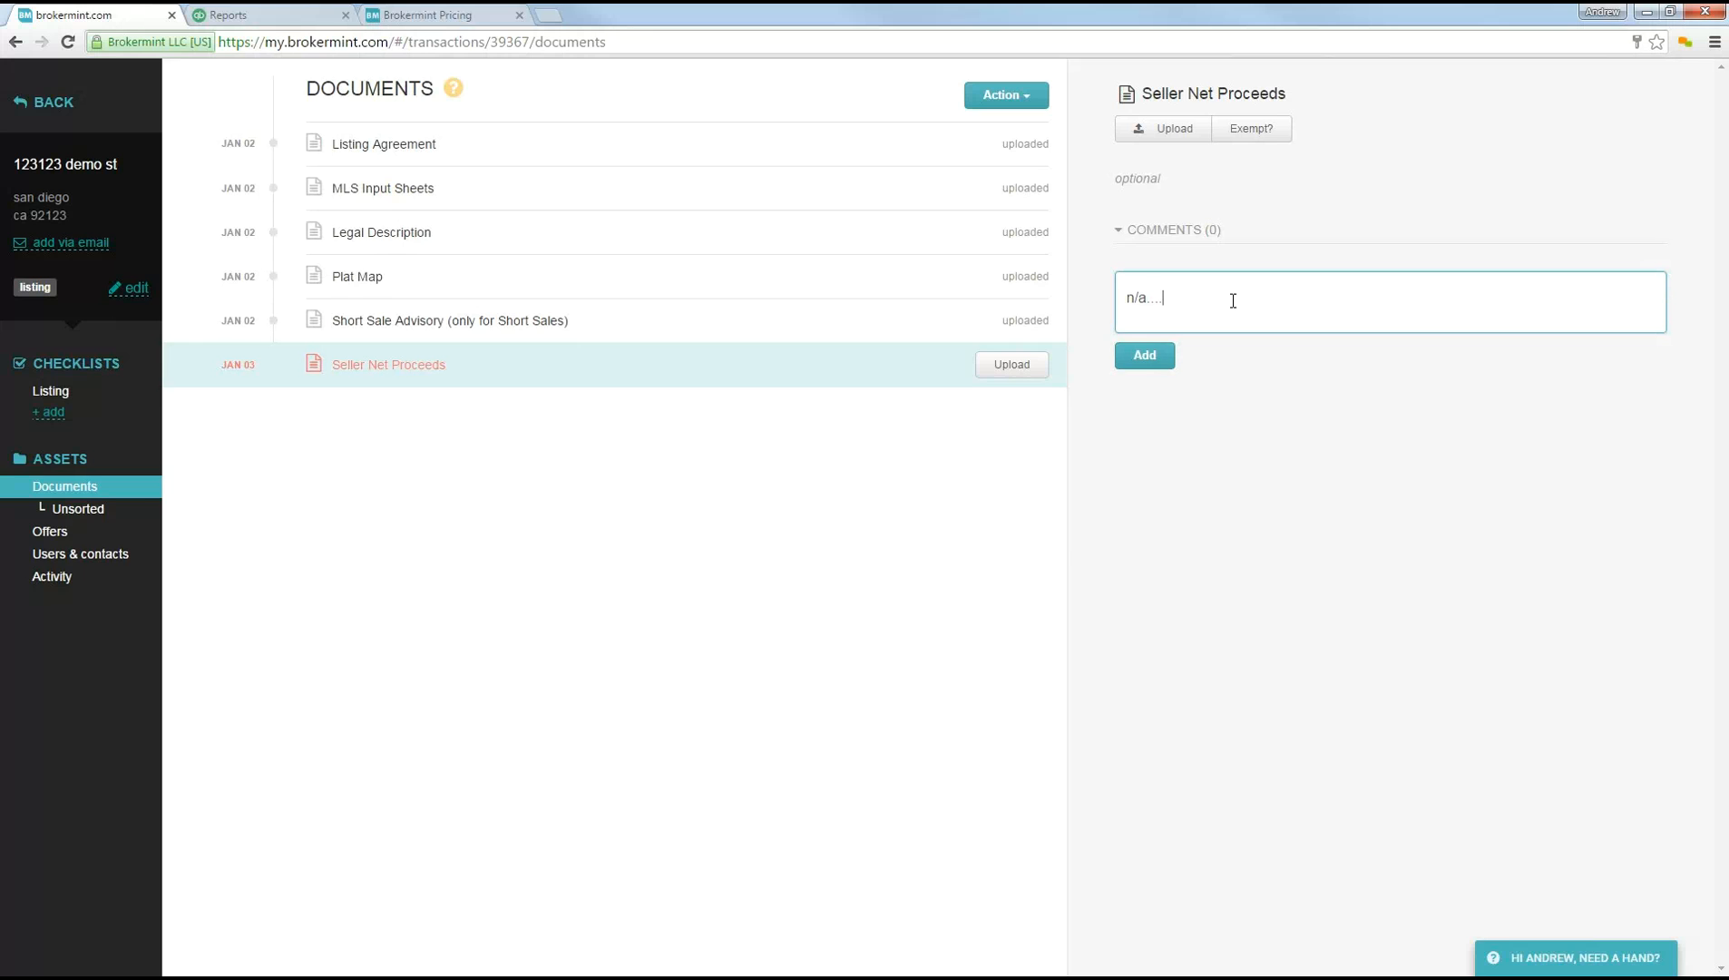
click(1145, 359)
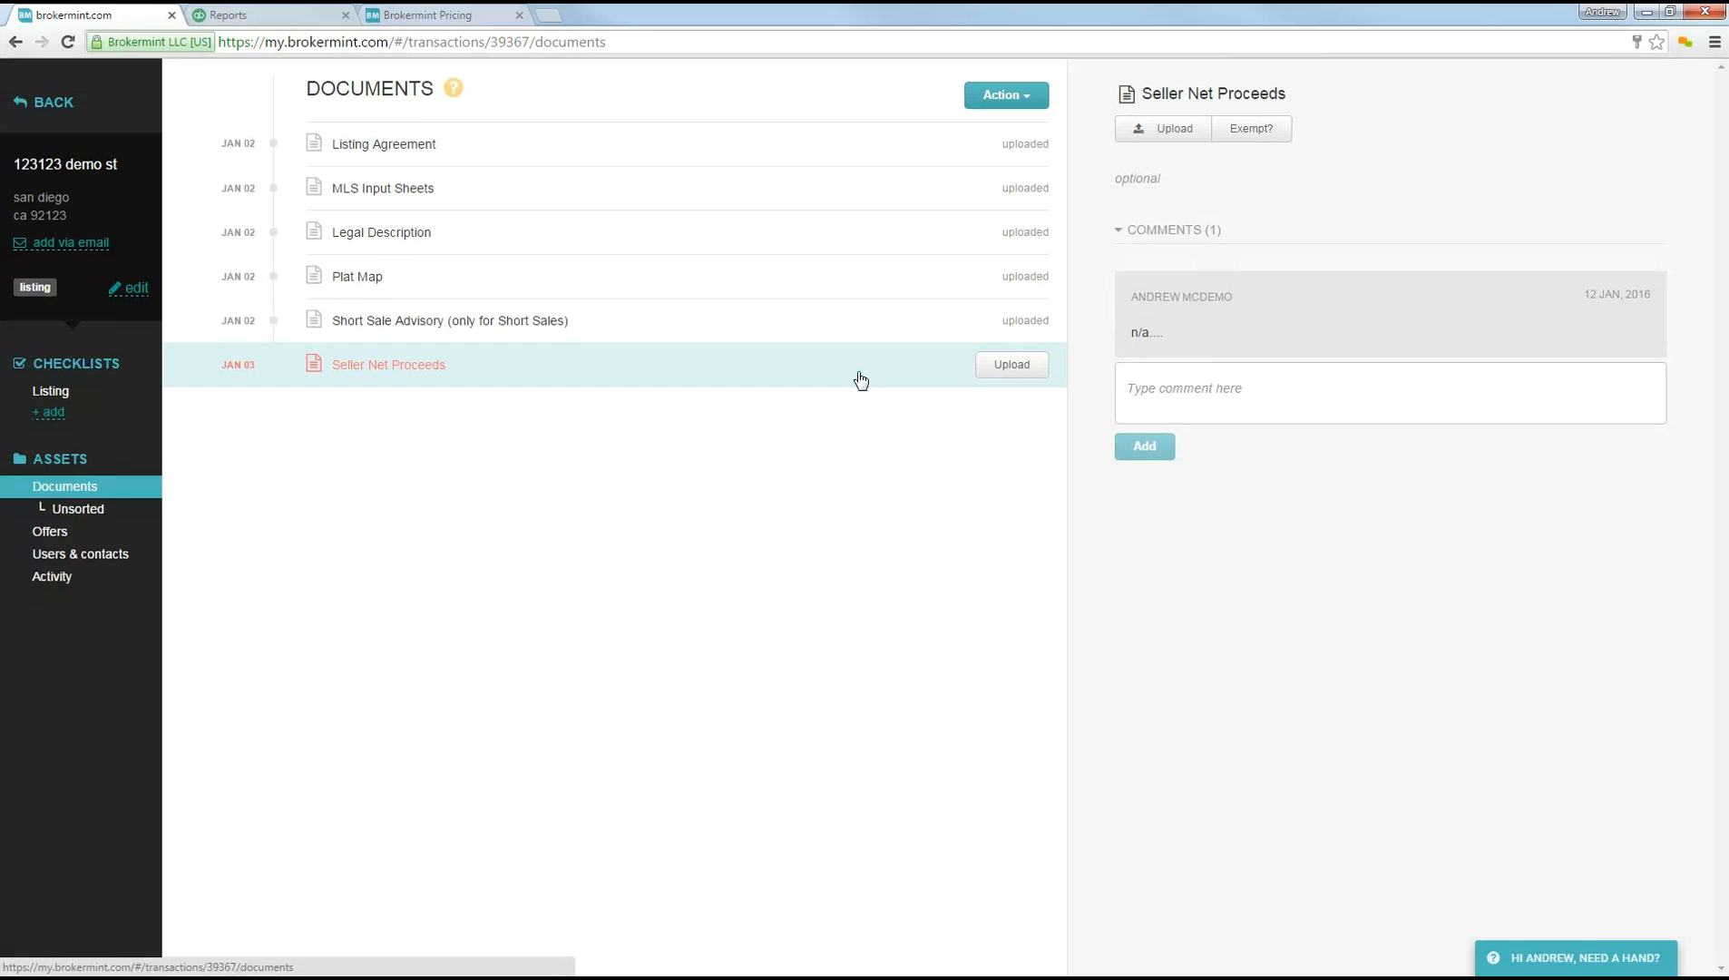
click(1253, 132)
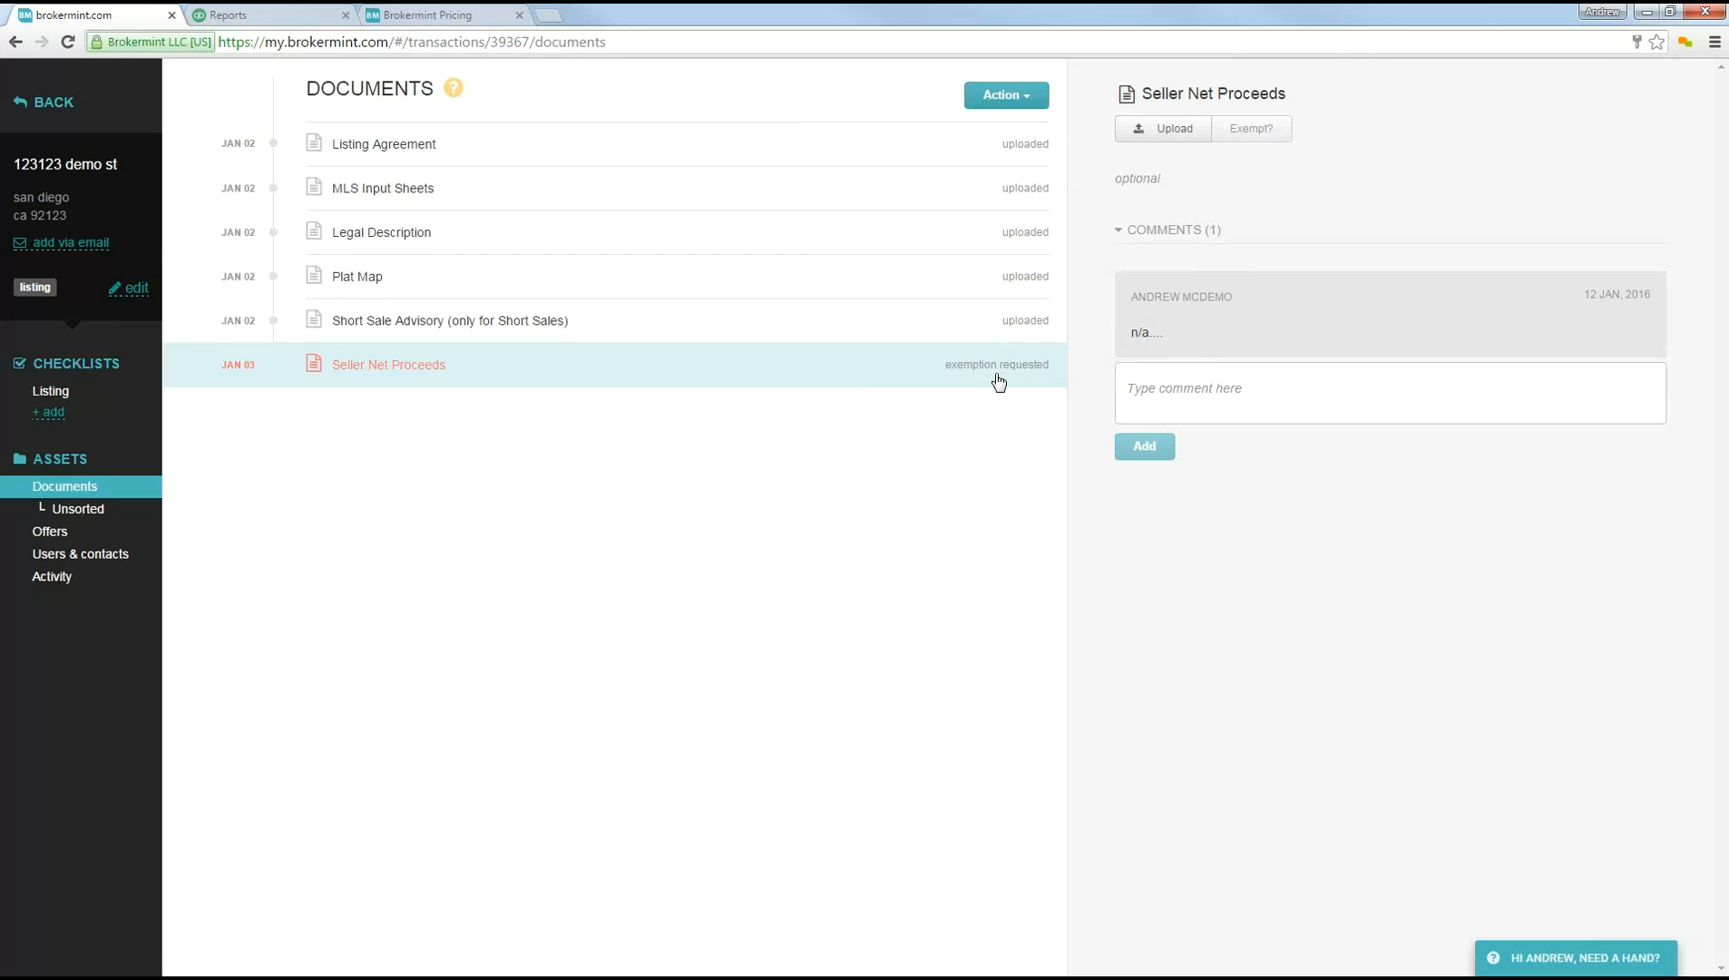
Step: Submit the transaction's uploaded documents for review
click(1012, 96)
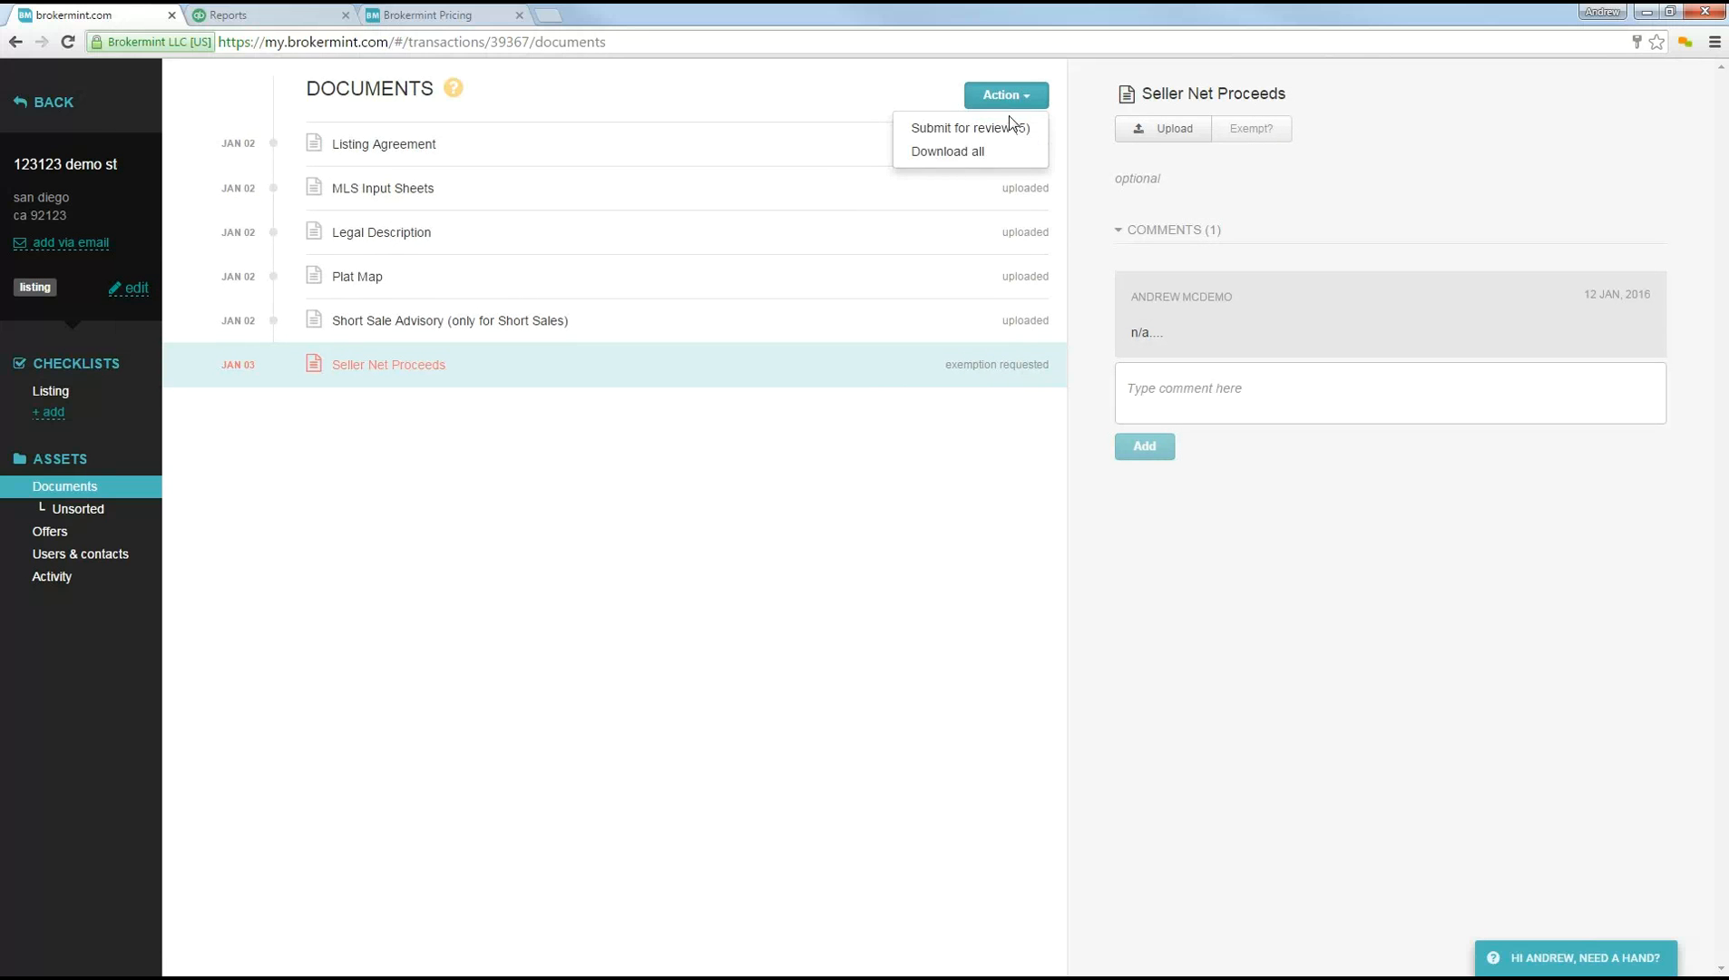
click(1003, 130)
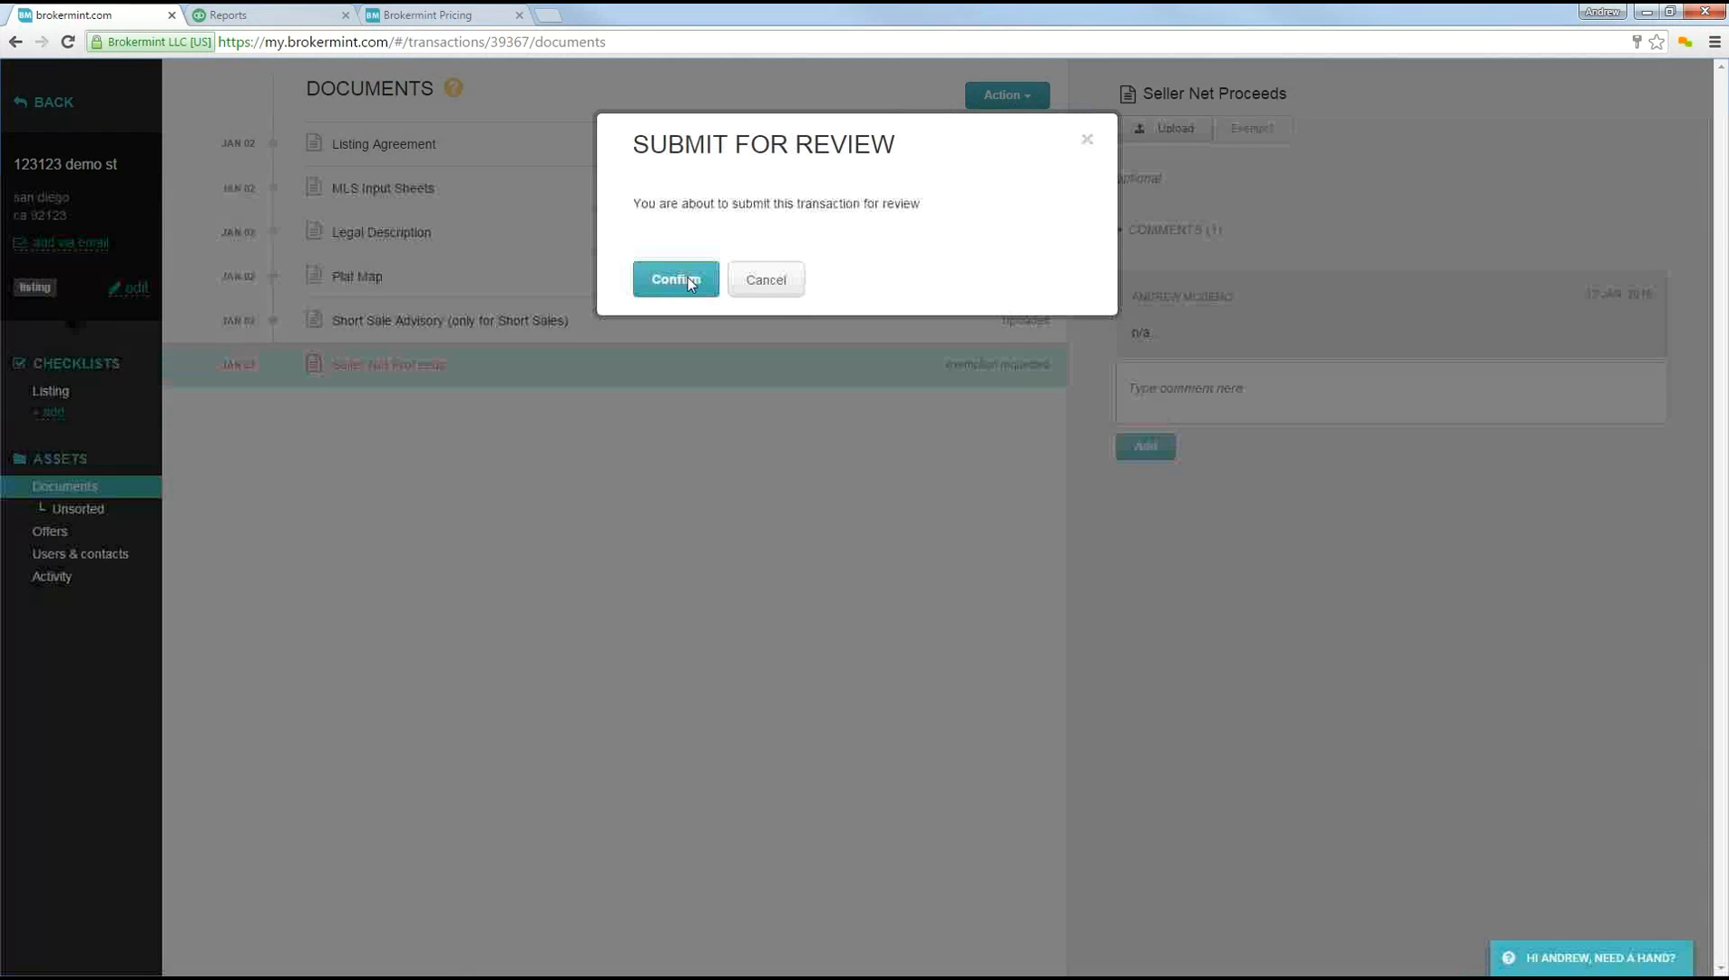
click(688, 276)
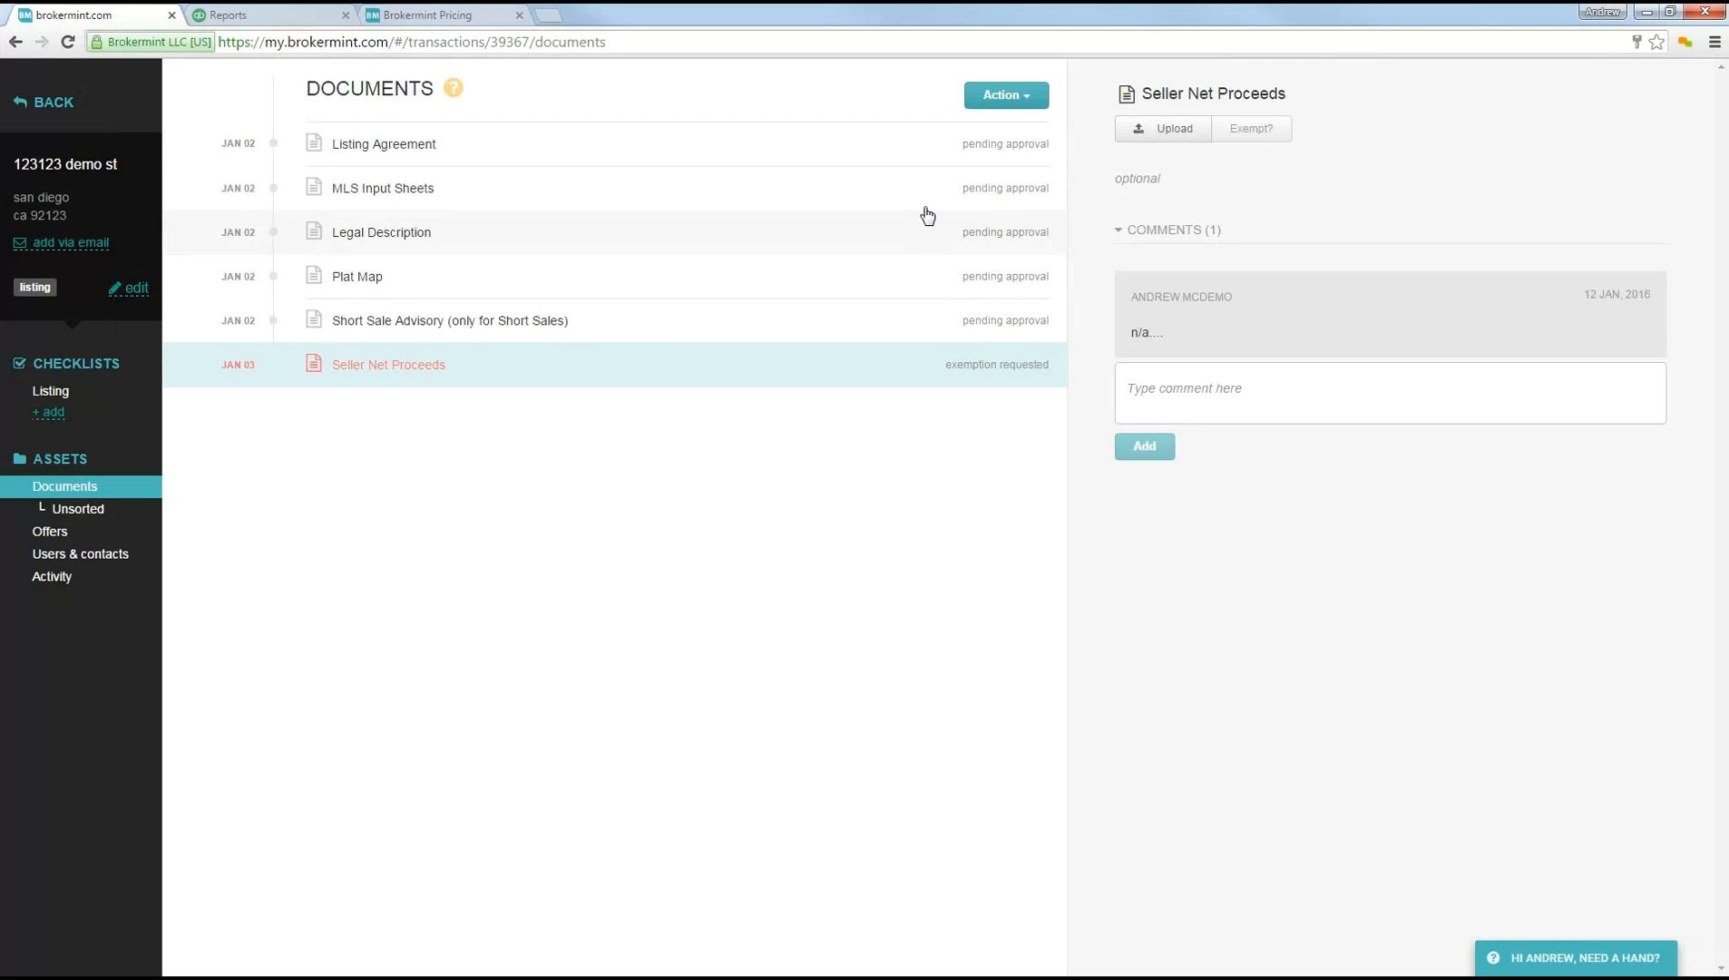
Step: Return to the transactions list and examine the available views for filtering the transactions
click(52, 110)
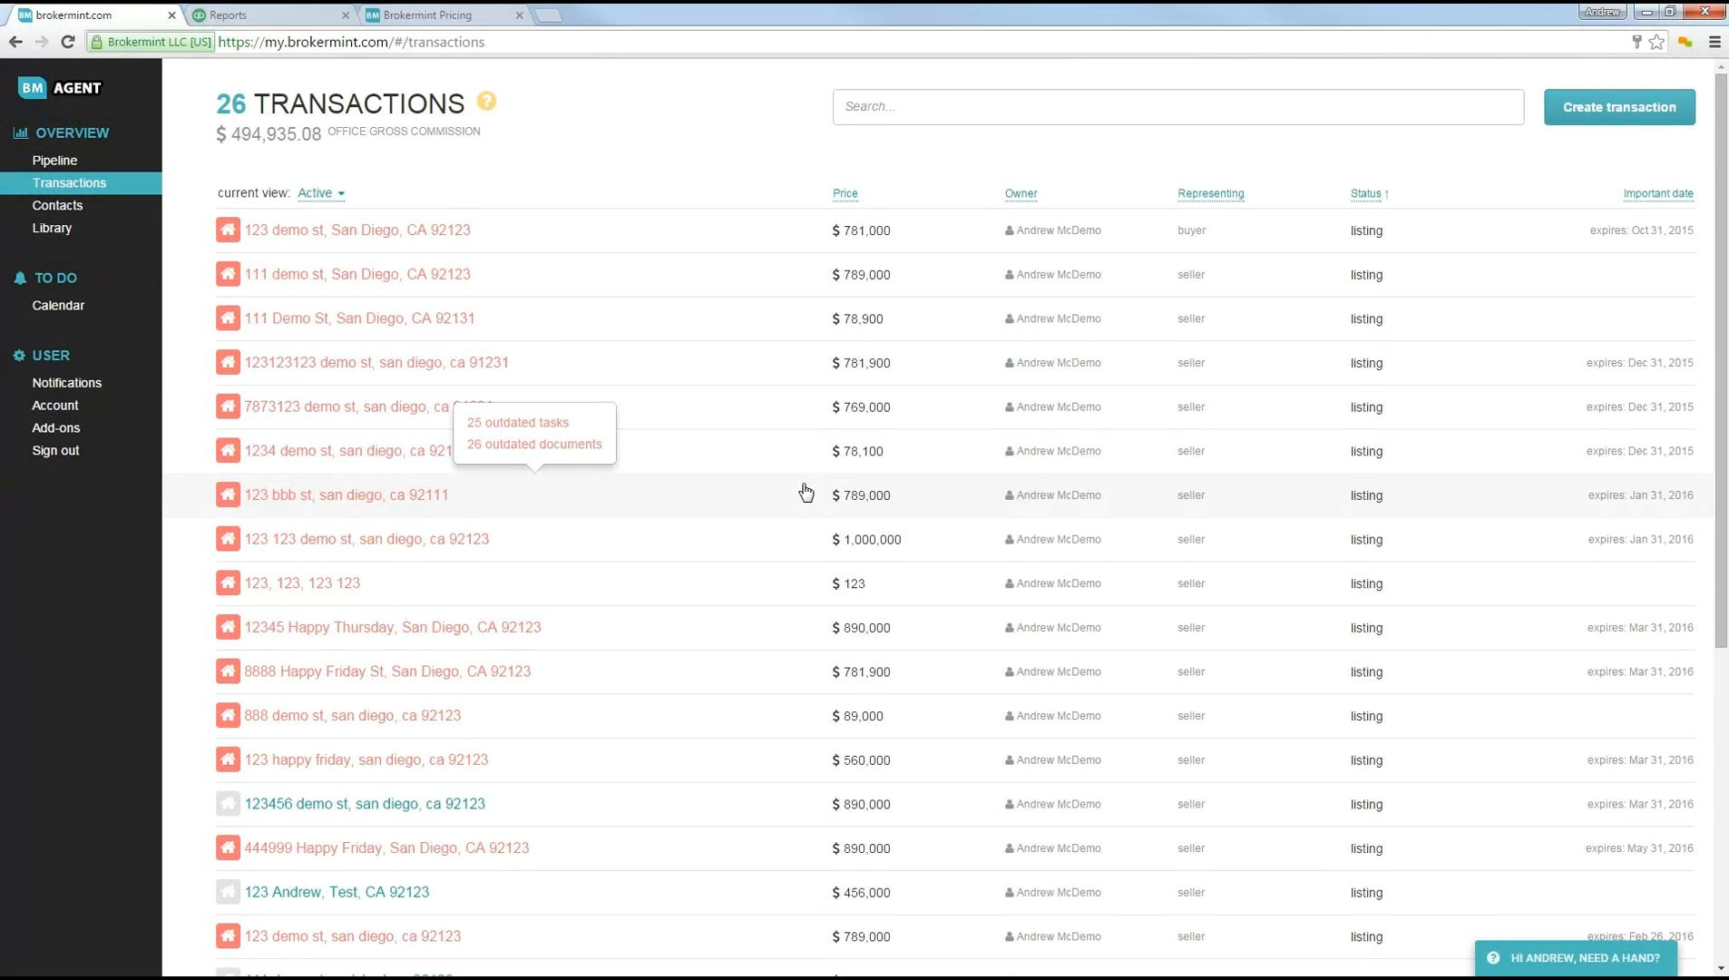
mouse_move(829, 373)
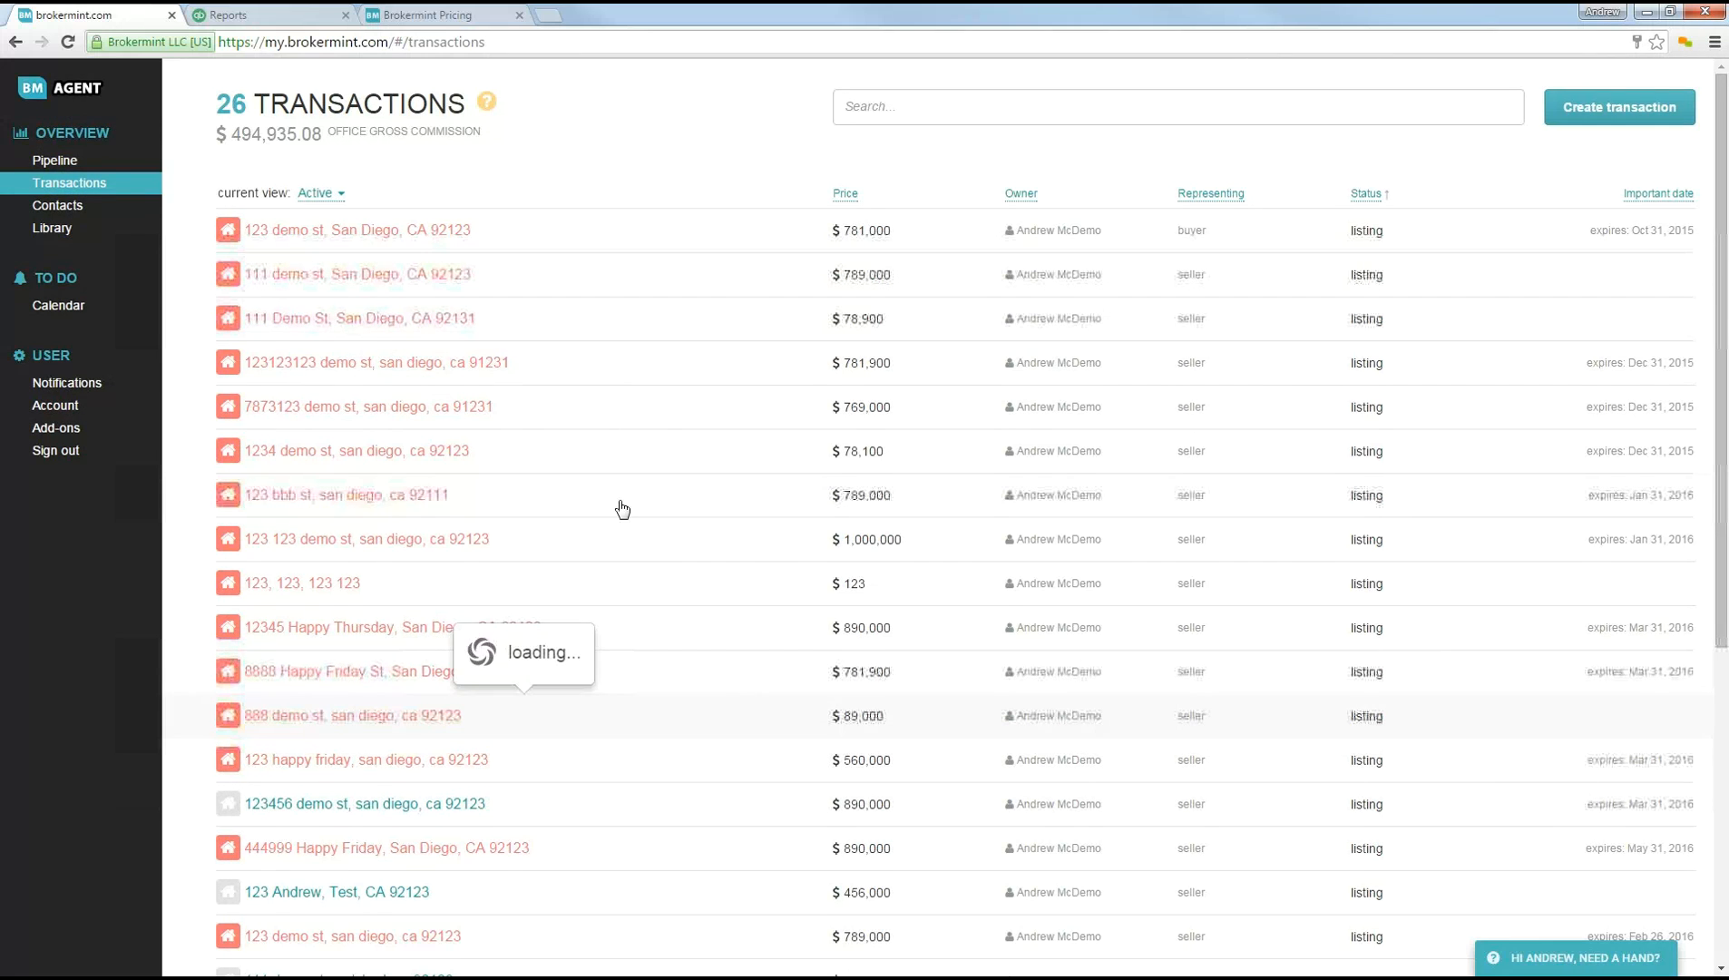
click(325, 194)
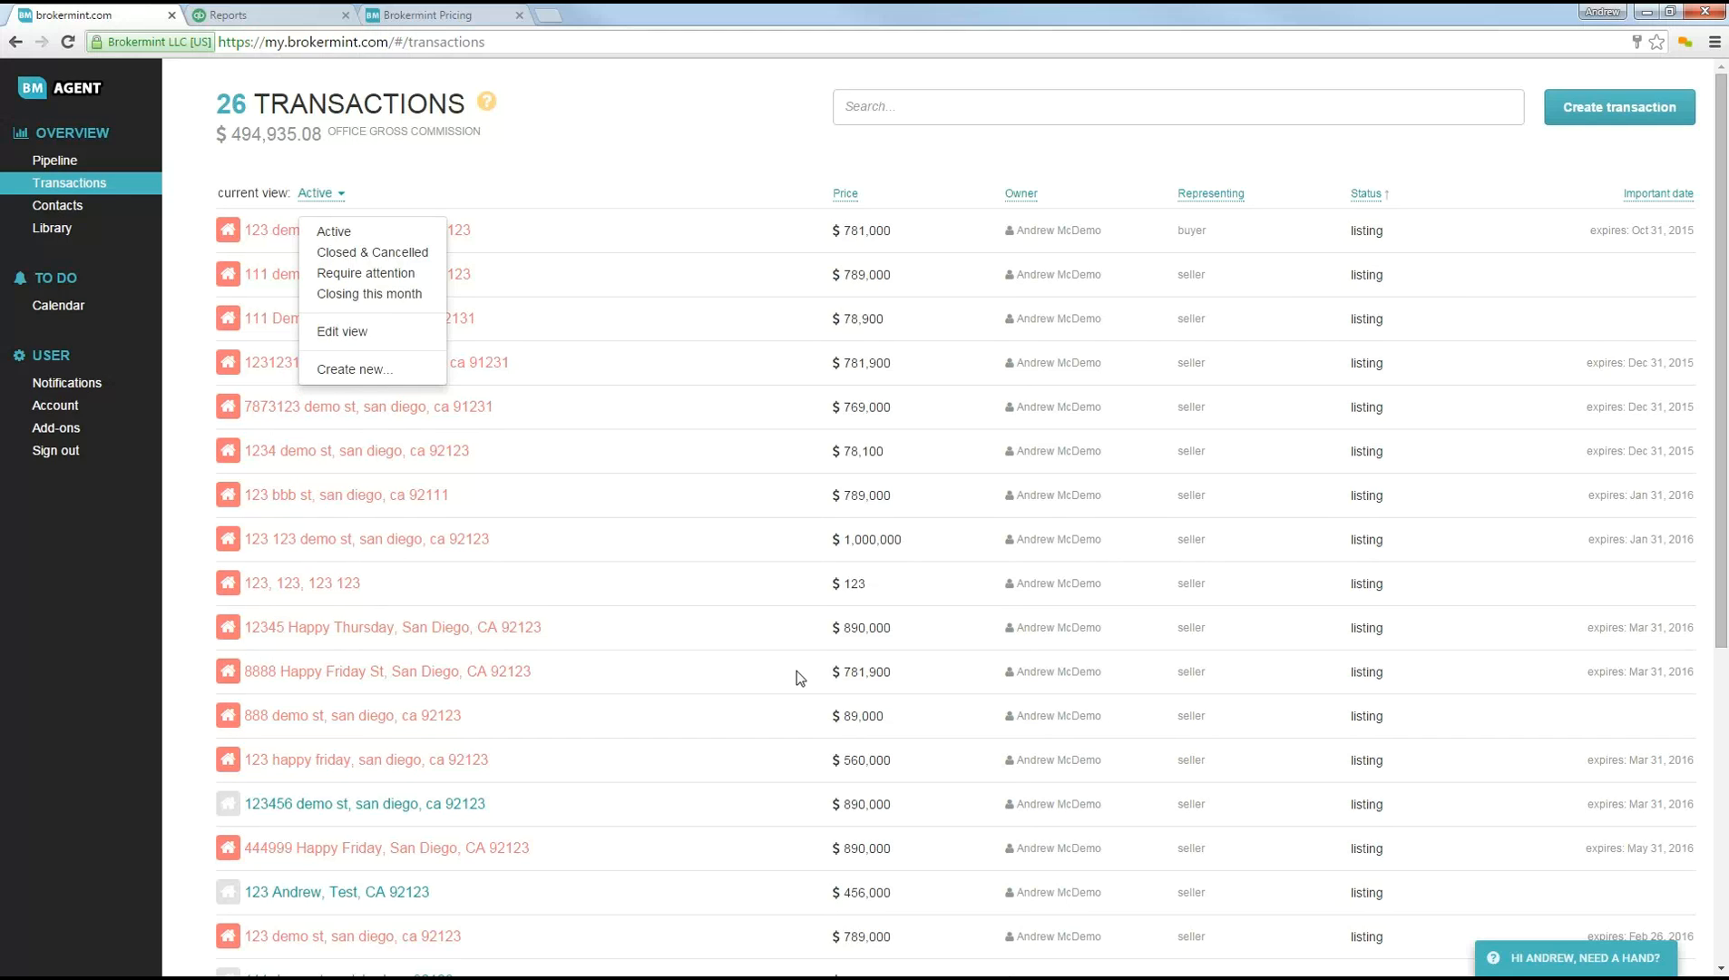
click(871, 106)
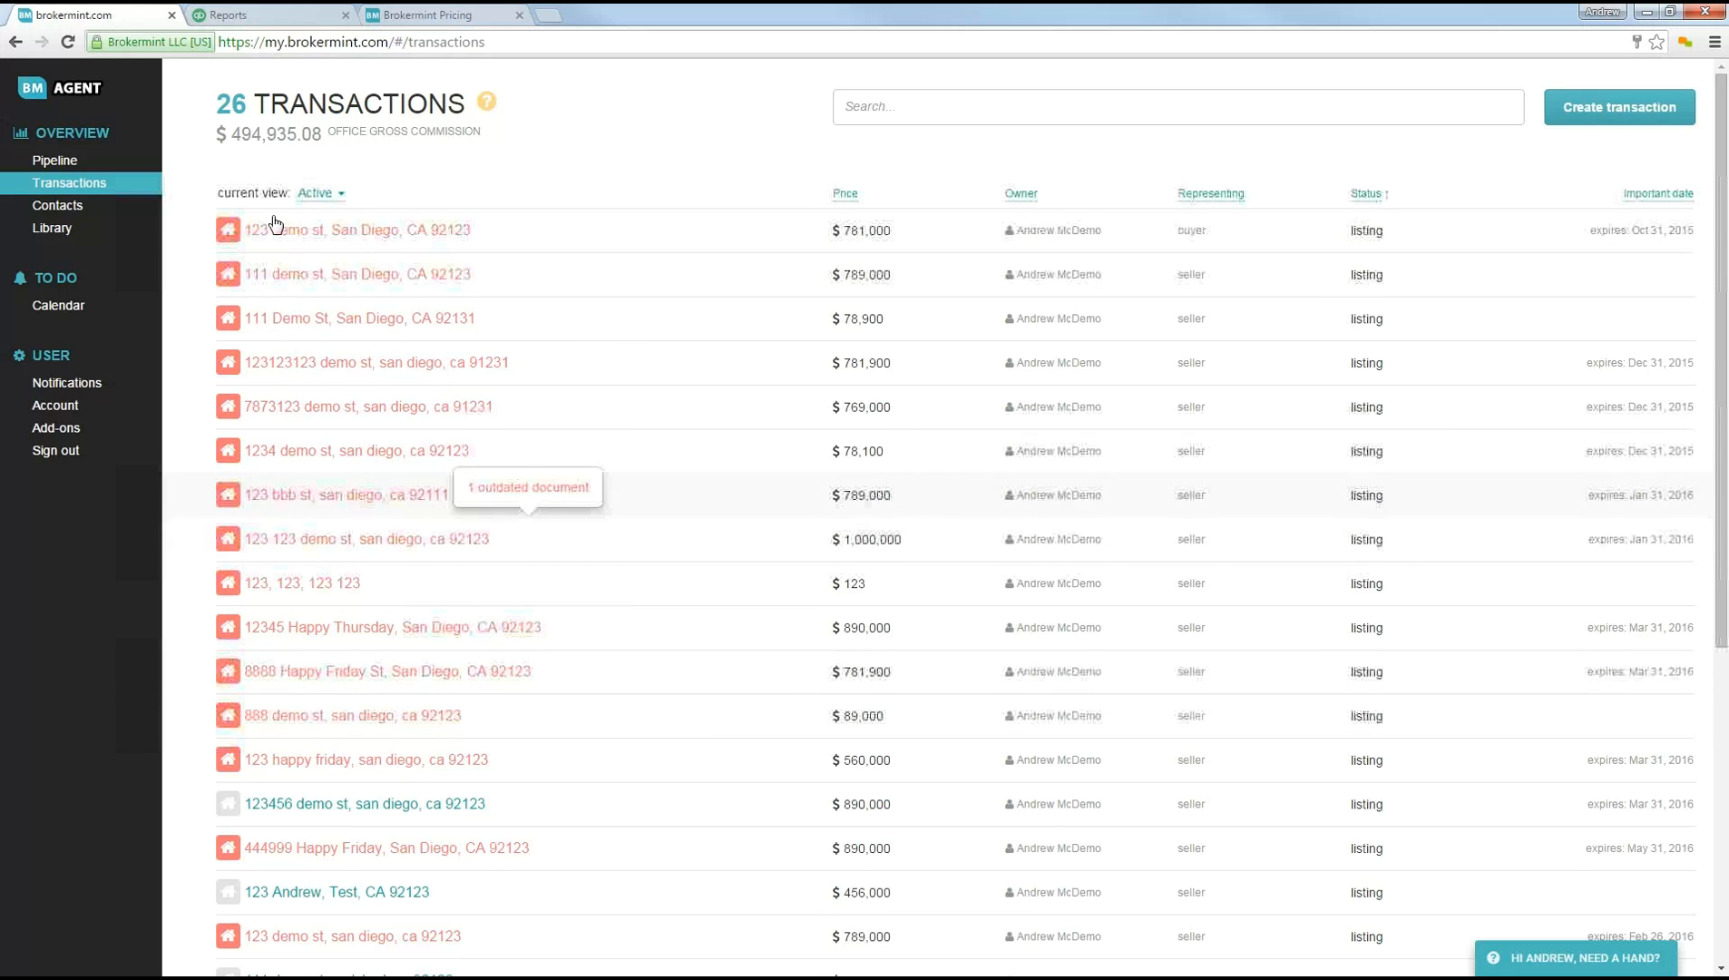
click(318, 194)
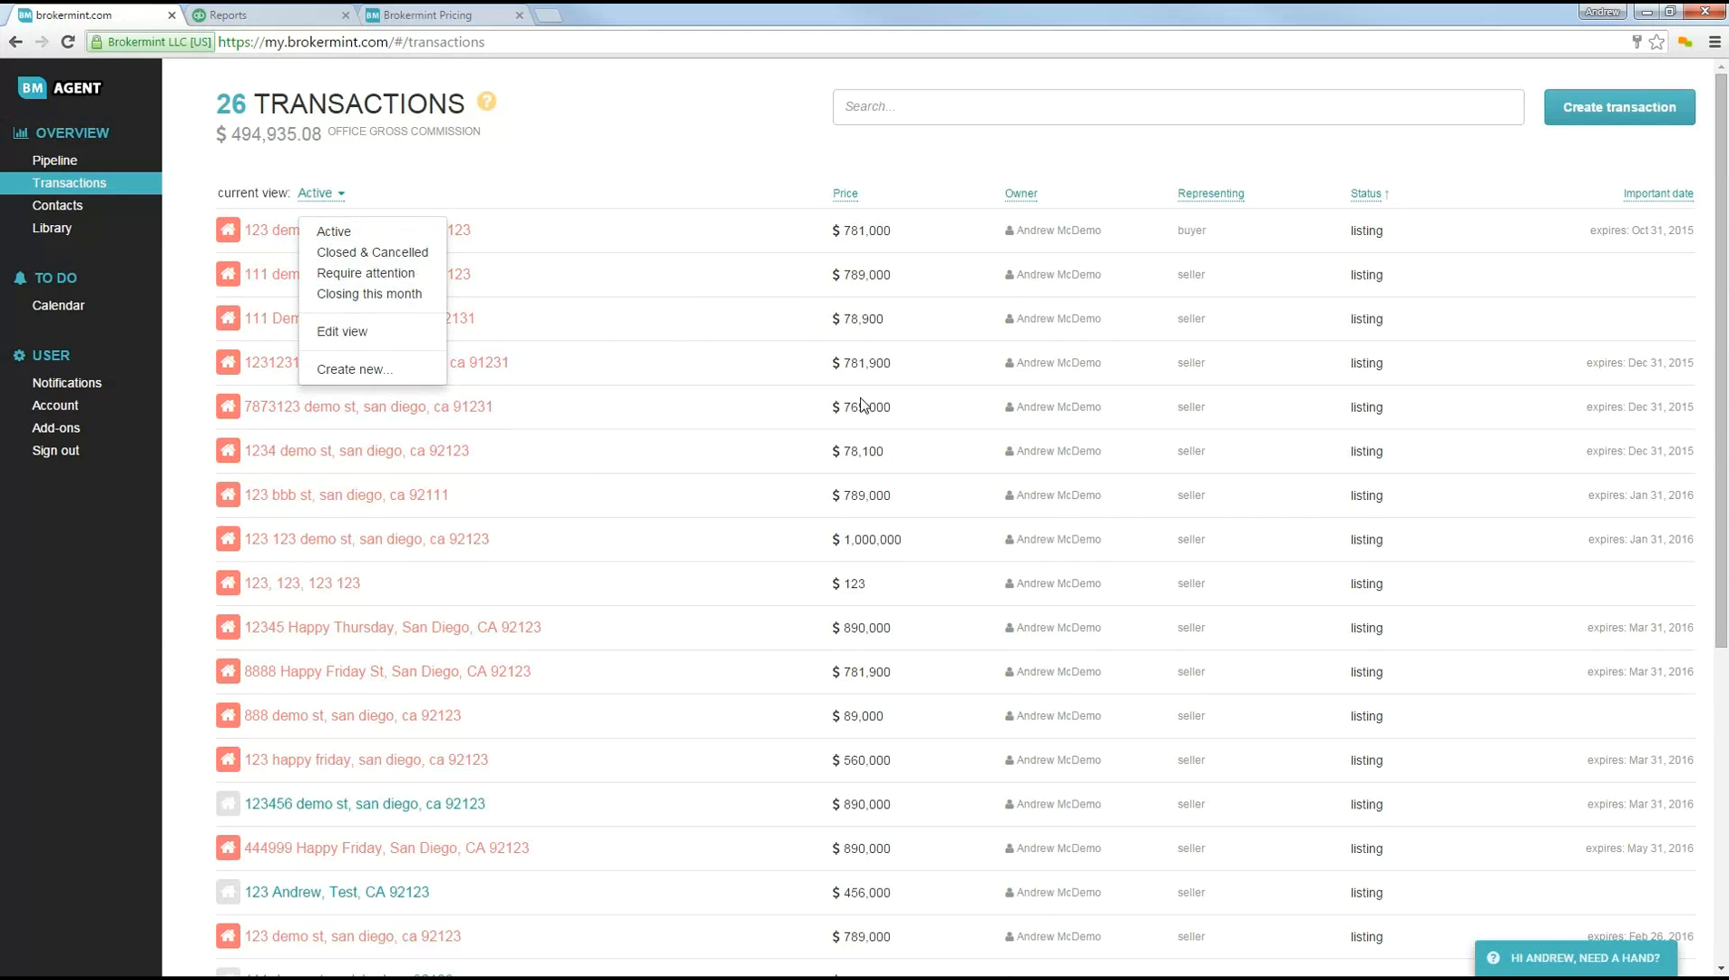
click(573, 163)
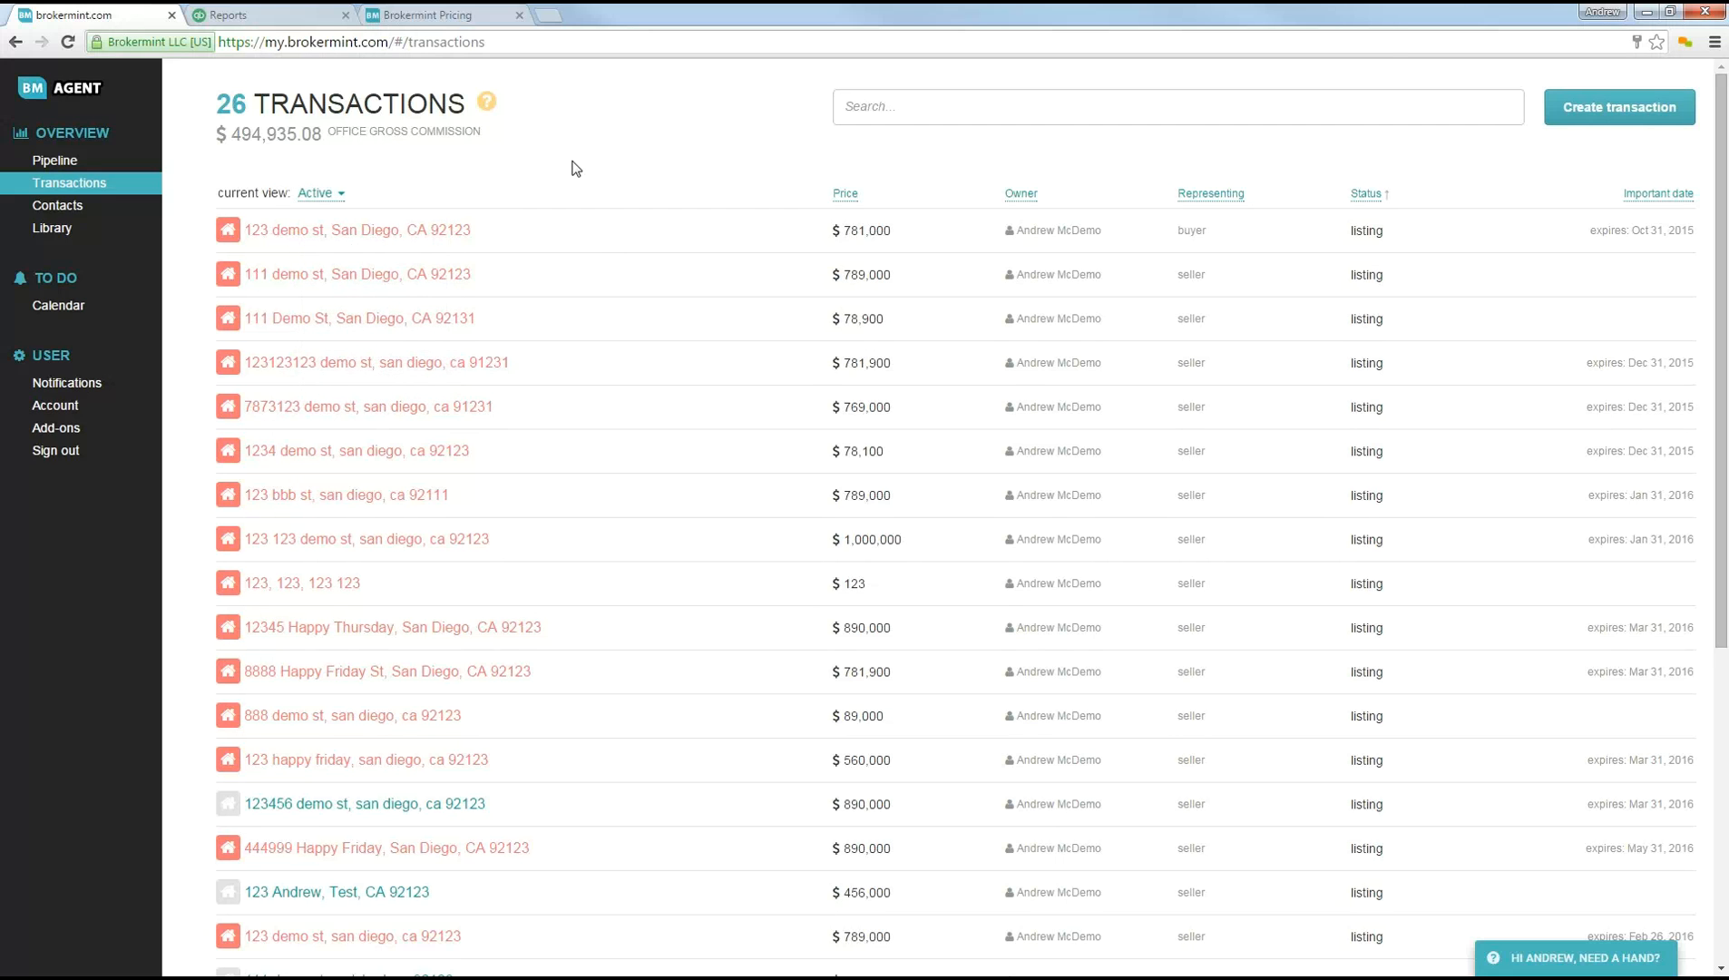
Step: Open the contacts list and examine the second contact's details and editable fields without saving anything
click(59, 207)
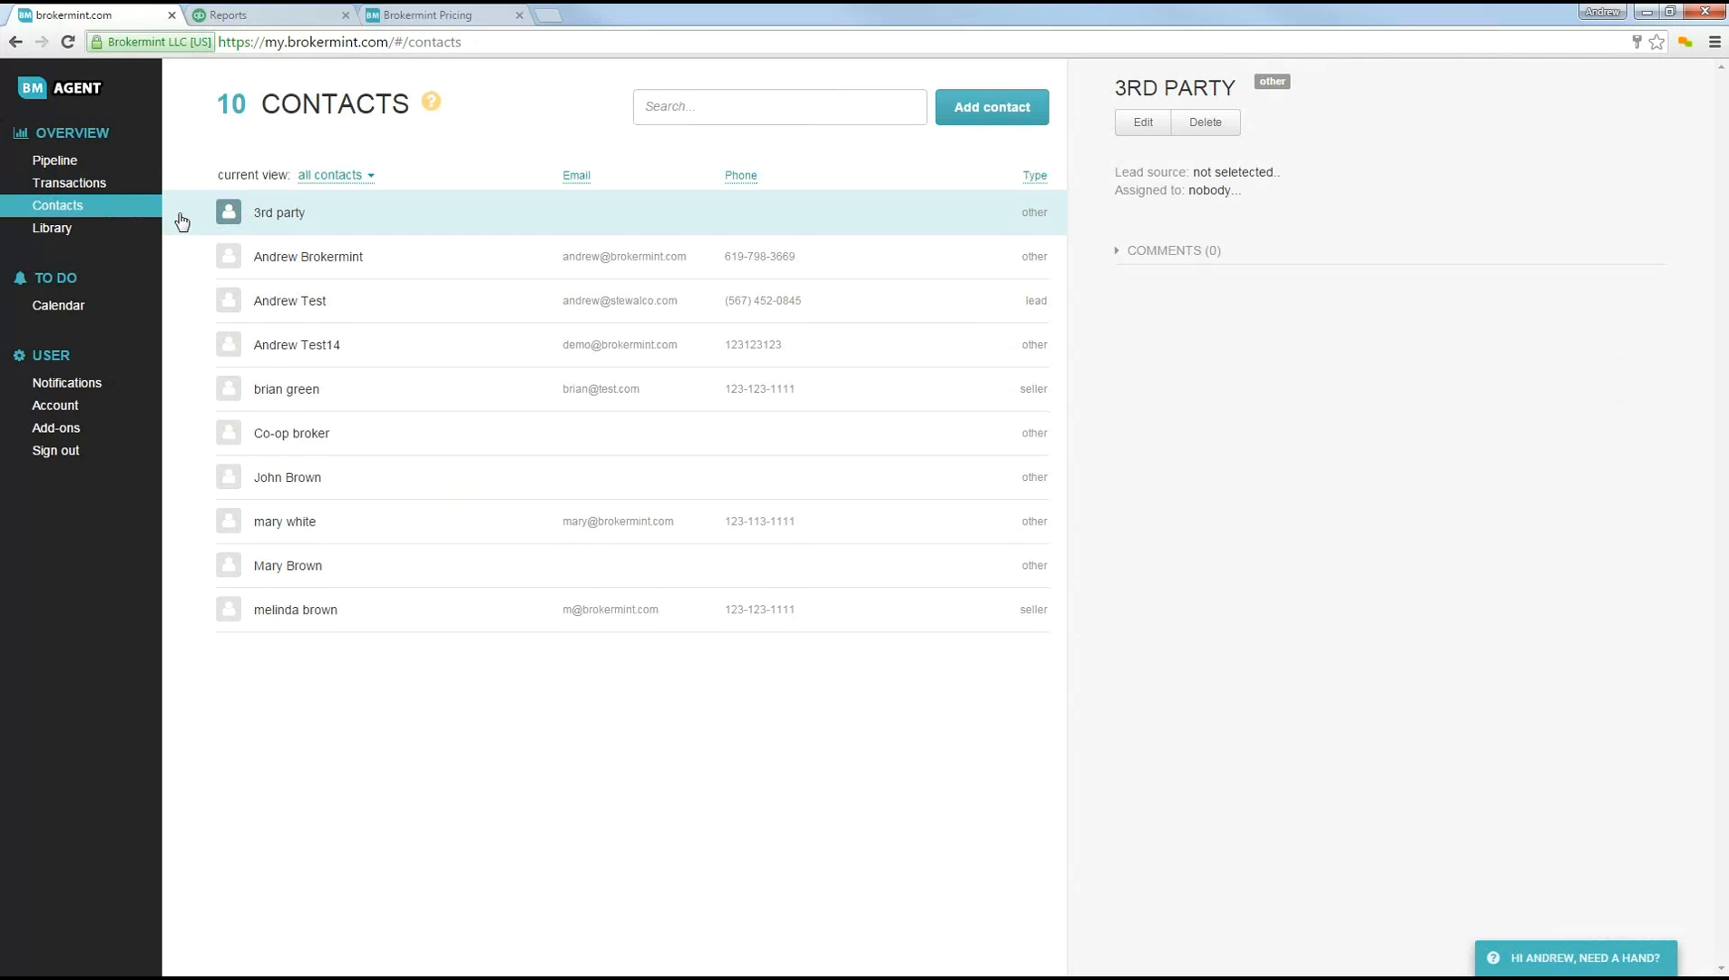
click(549, 264)
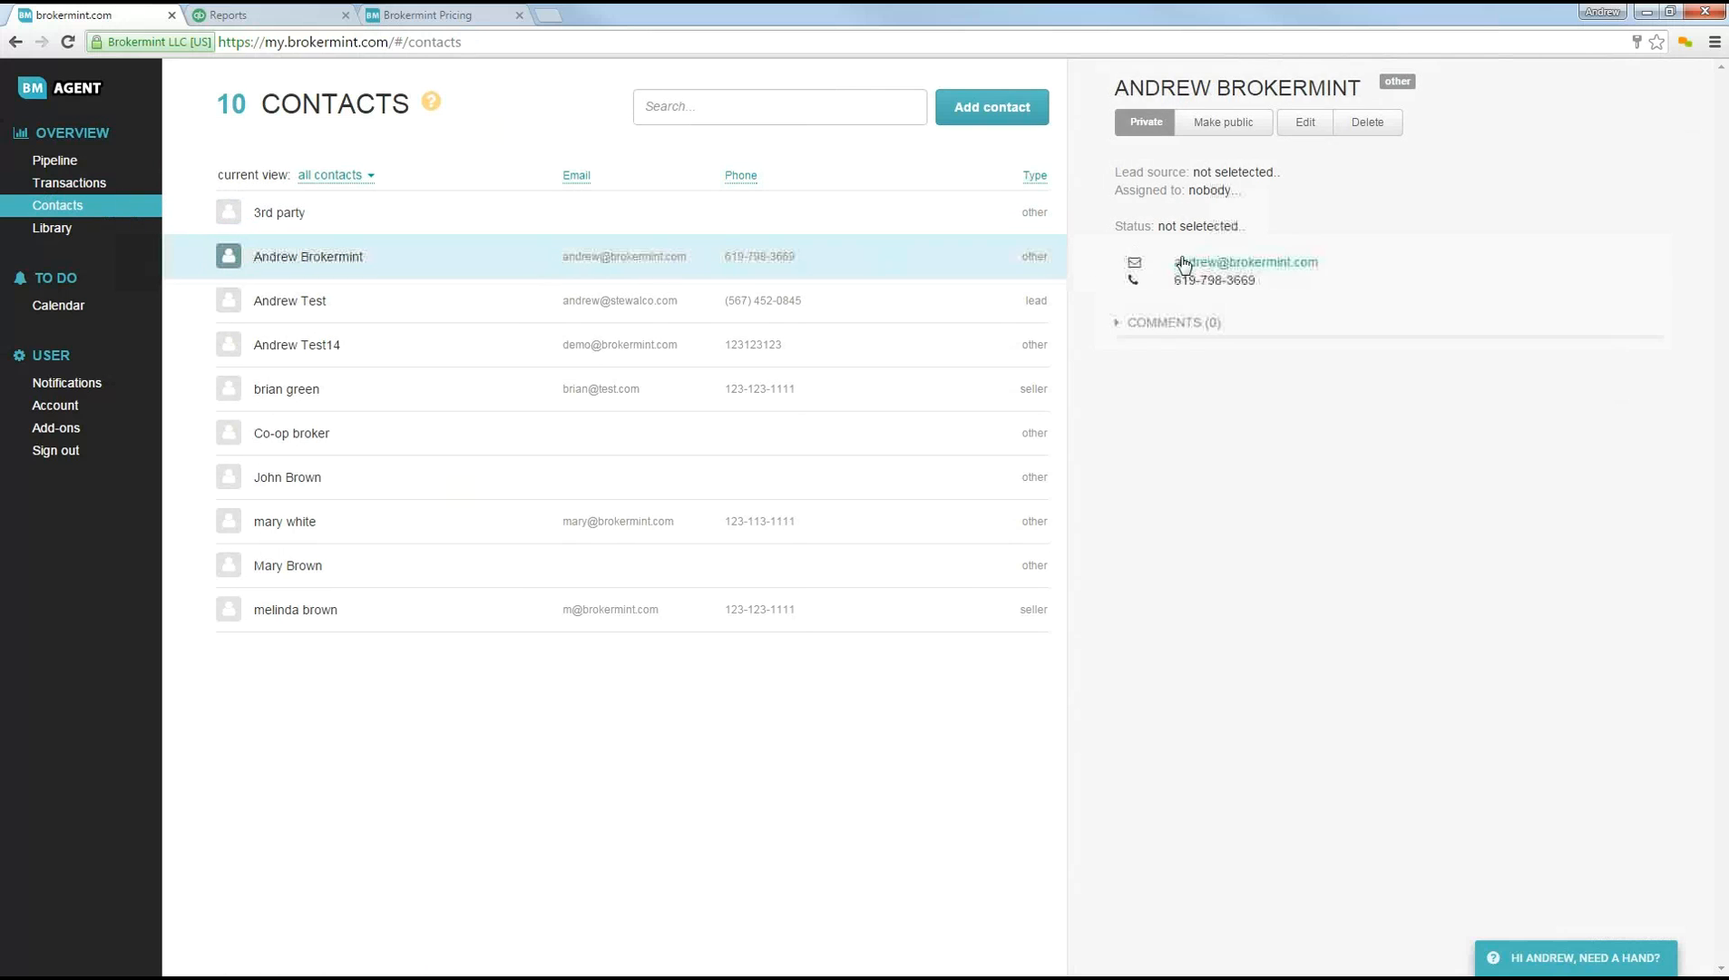
click(1325, 132)
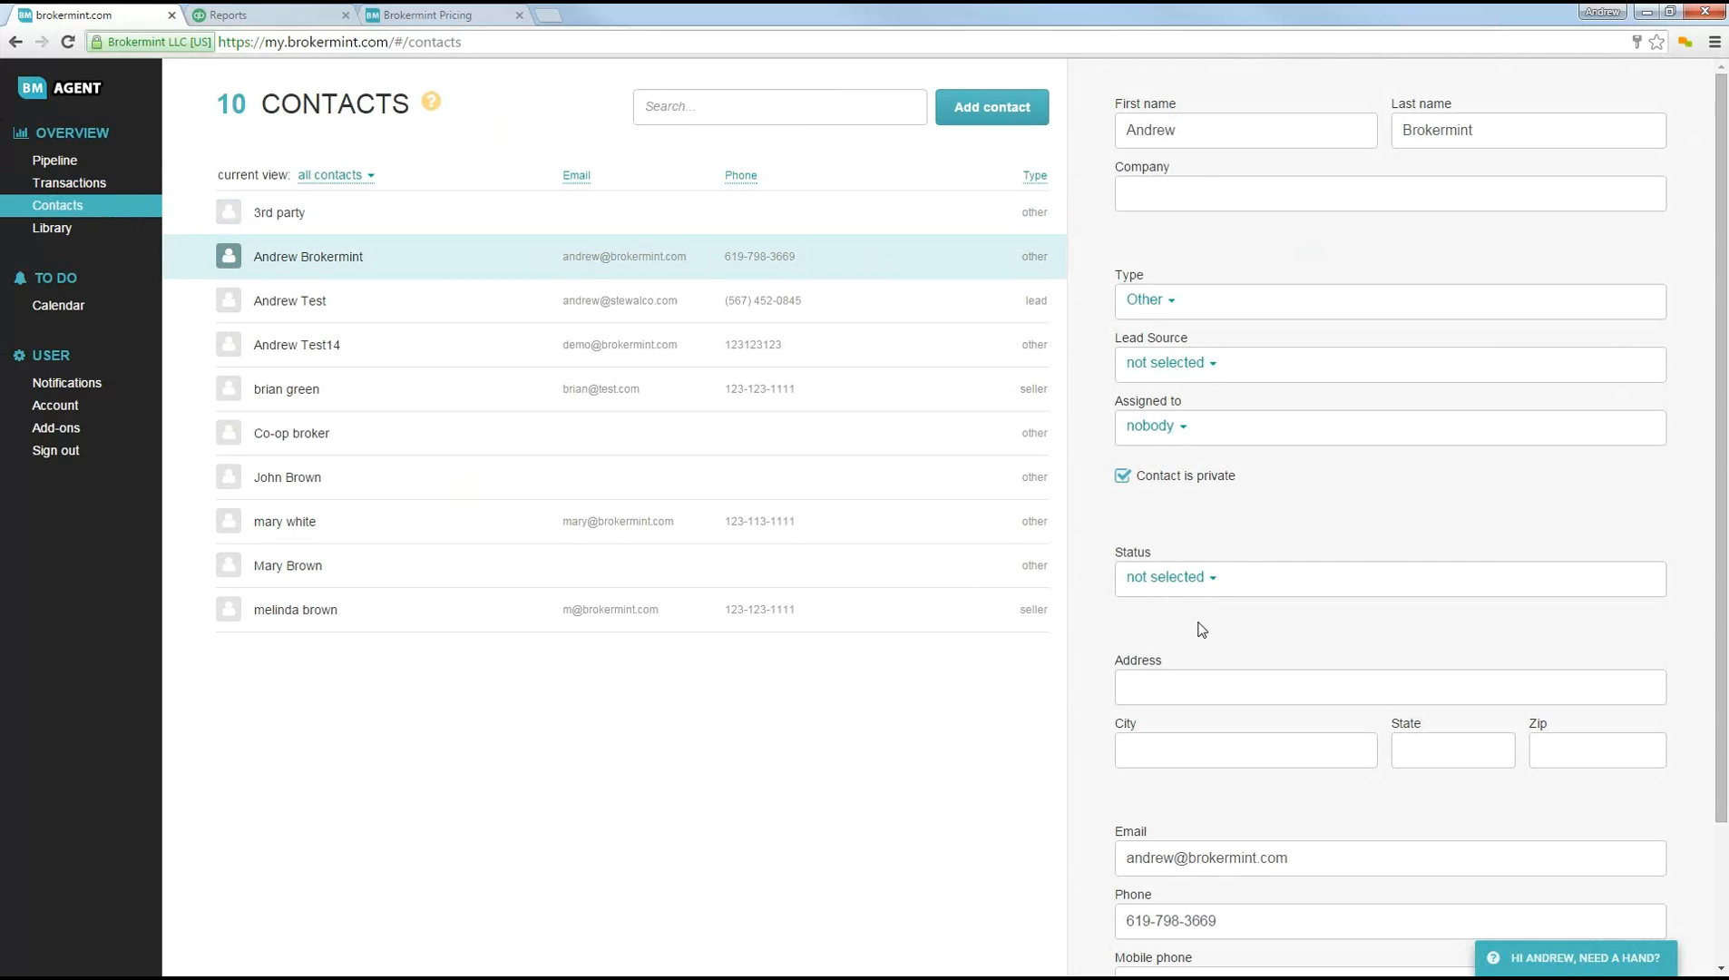
scroll(1161, 766, down, 2)
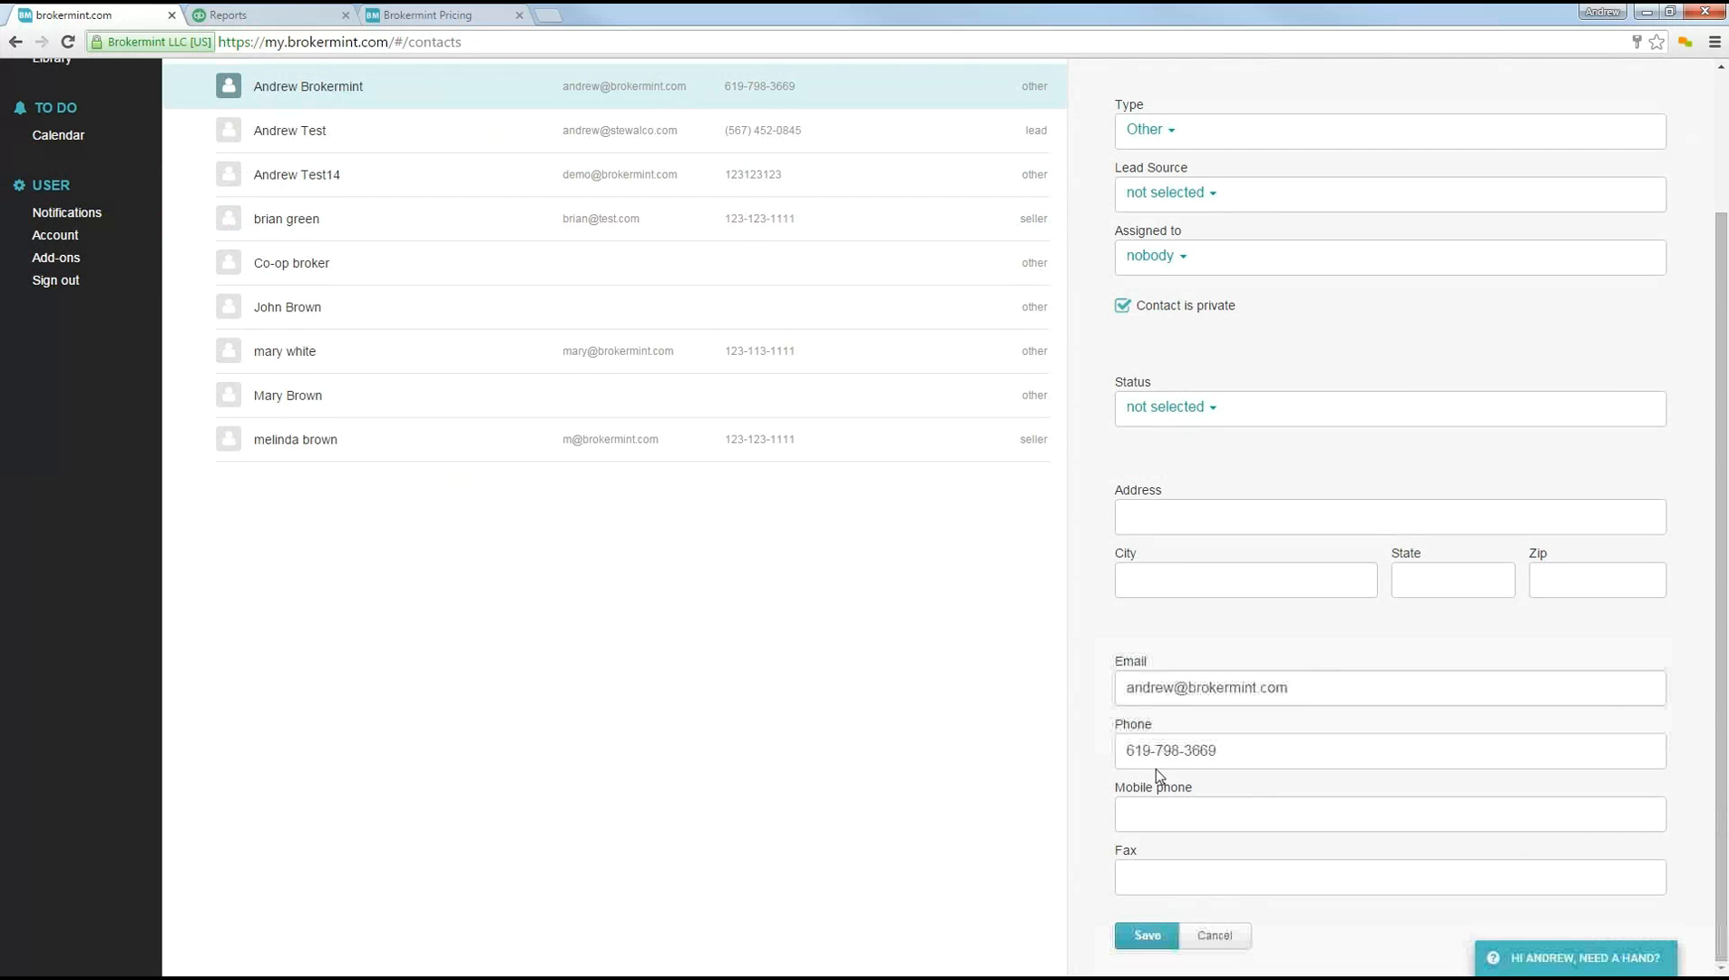
click(1212, 942)
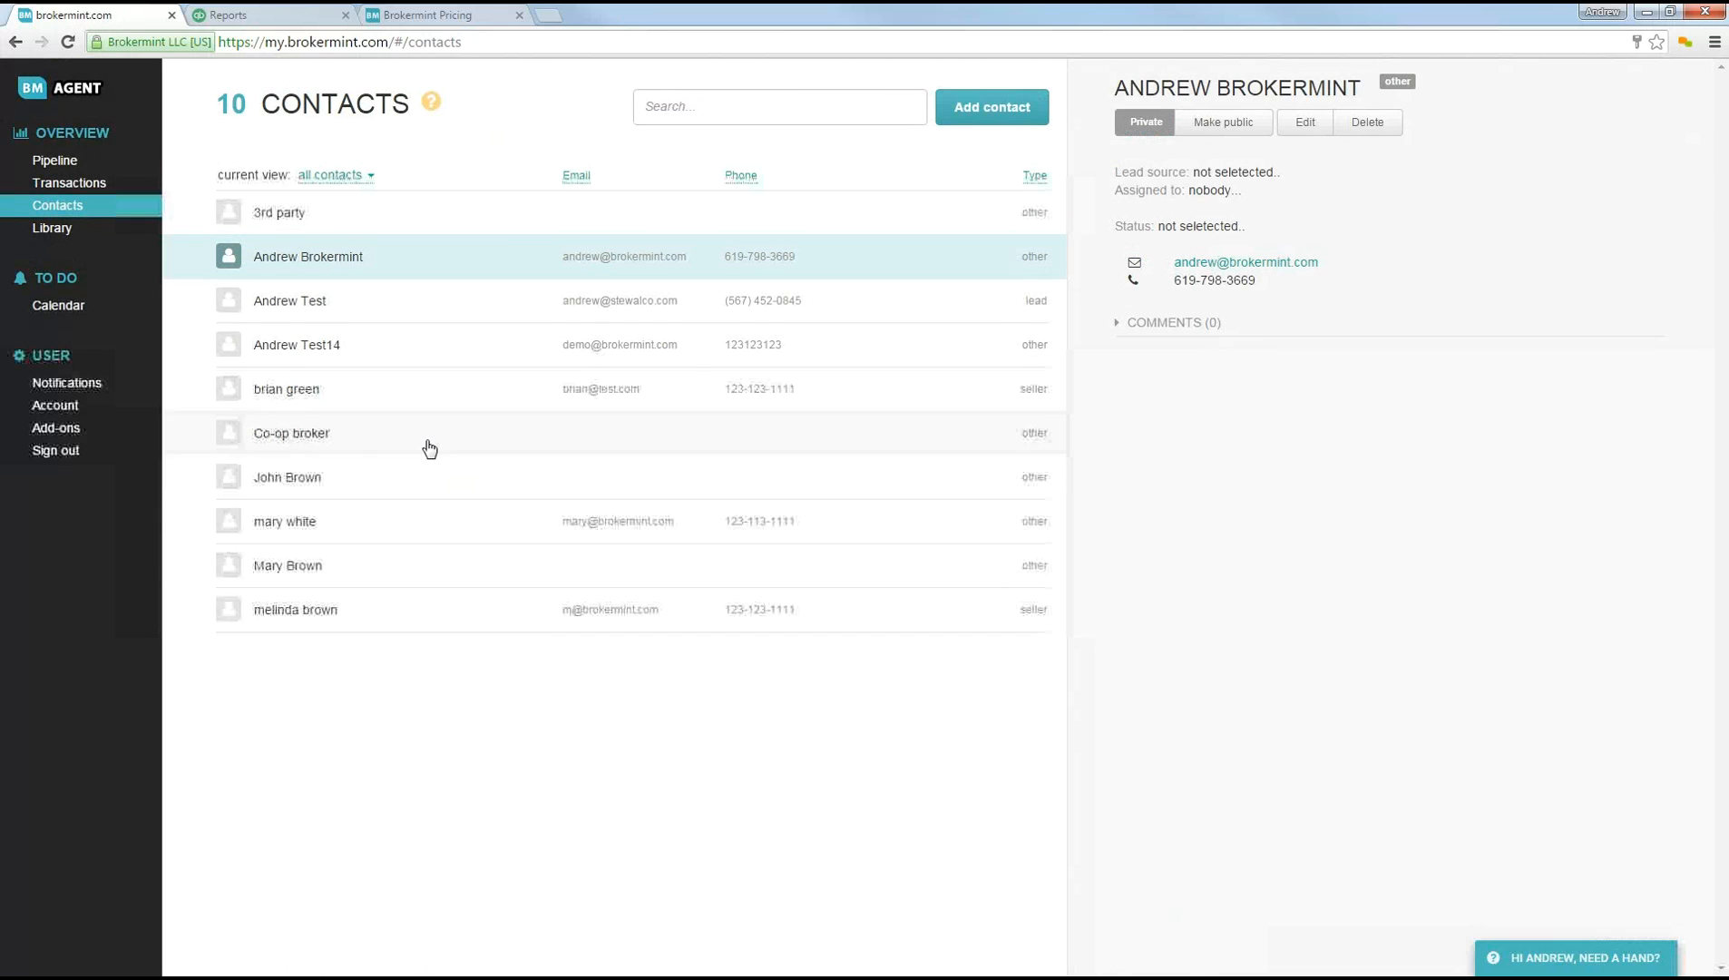
Step: Look at the company library and review the past due tasks and documents in the calendar
click(53, 228)
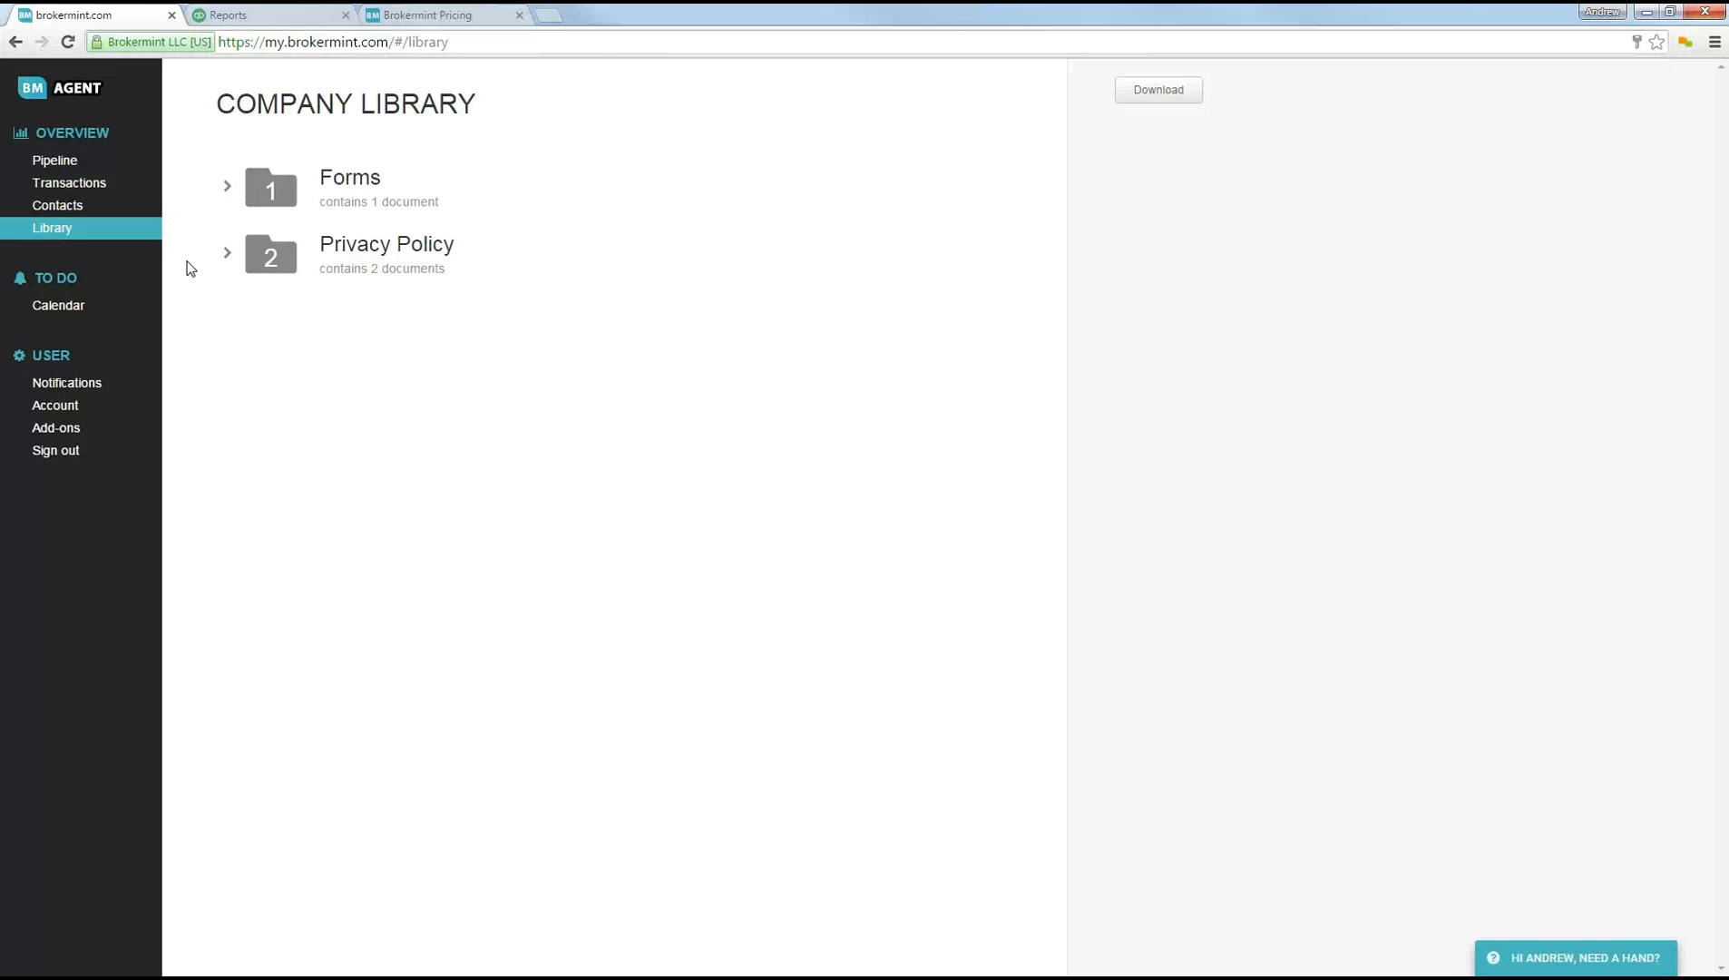
click(88, 308)
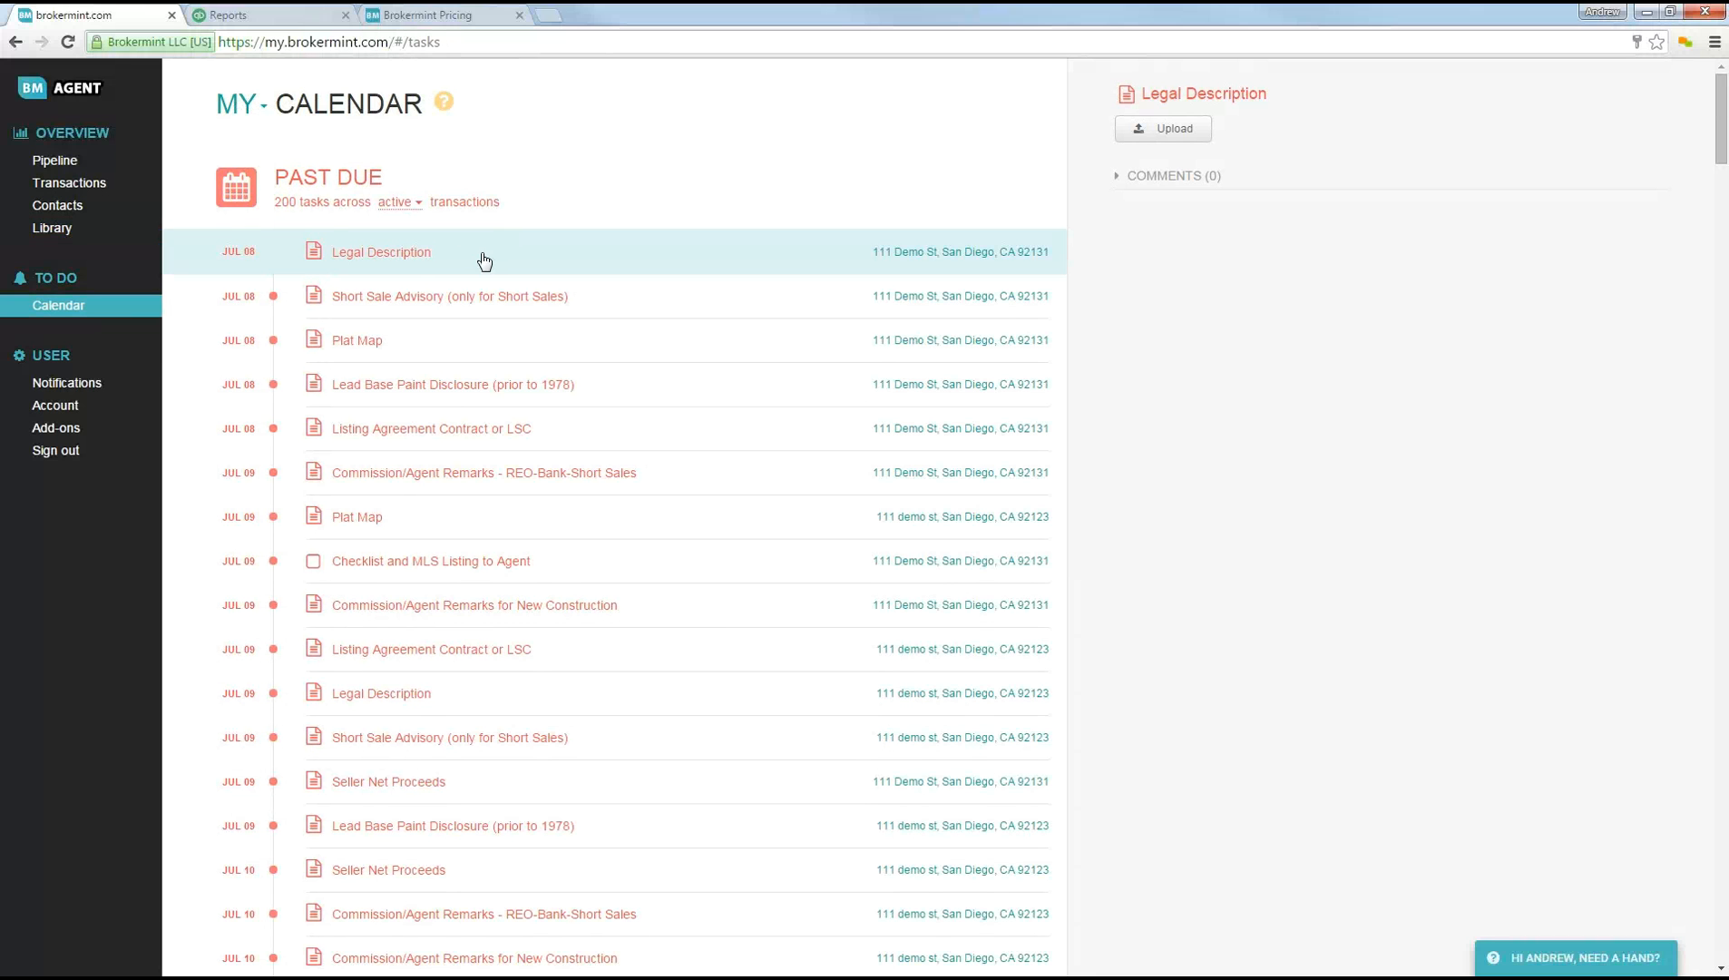
scroll(937, 460, down, 1)
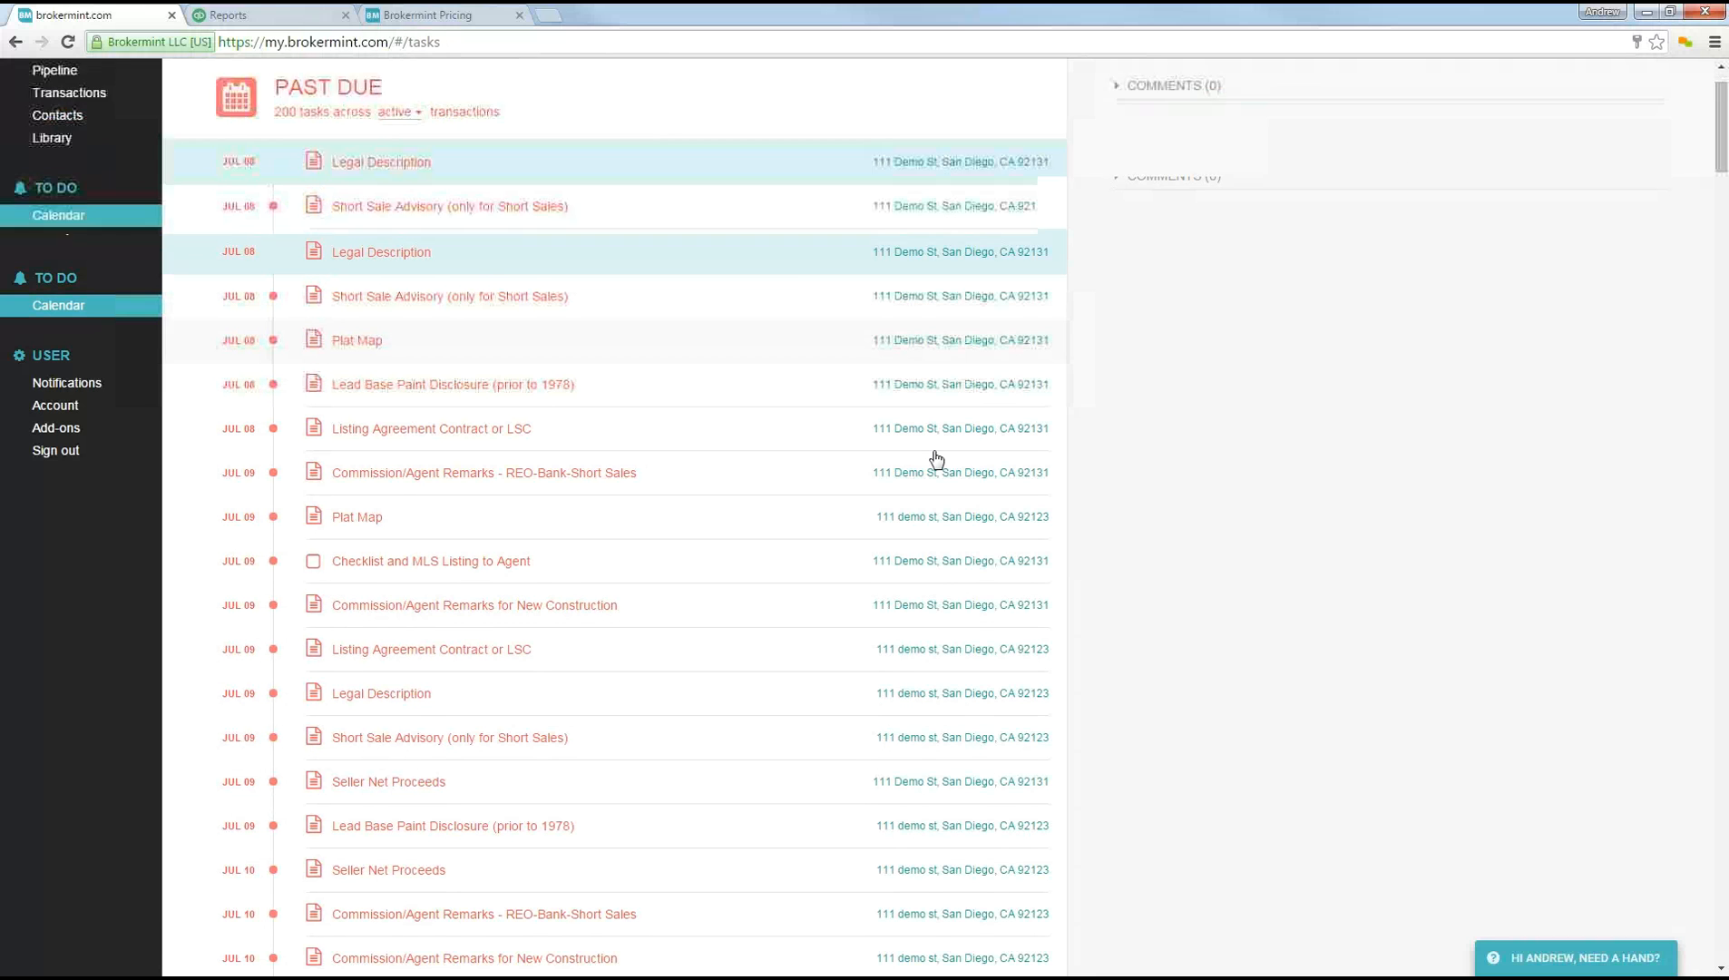
scroll(938, 460, down, 15)
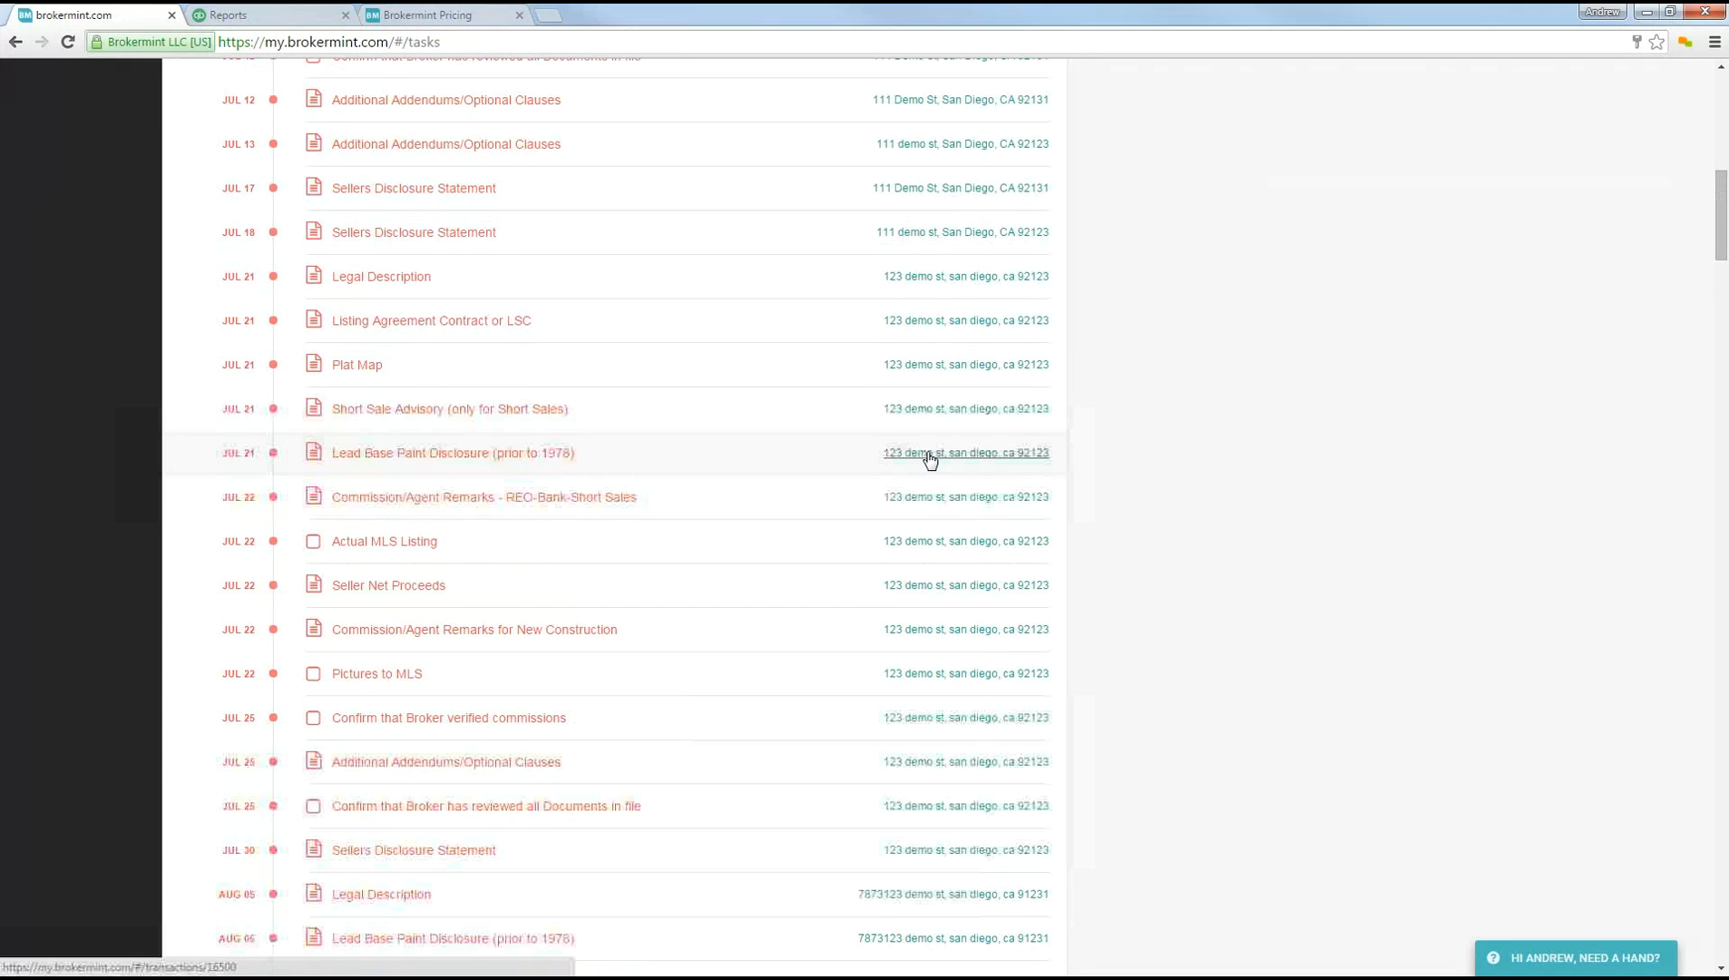
scroll(817, 426, up, 5)
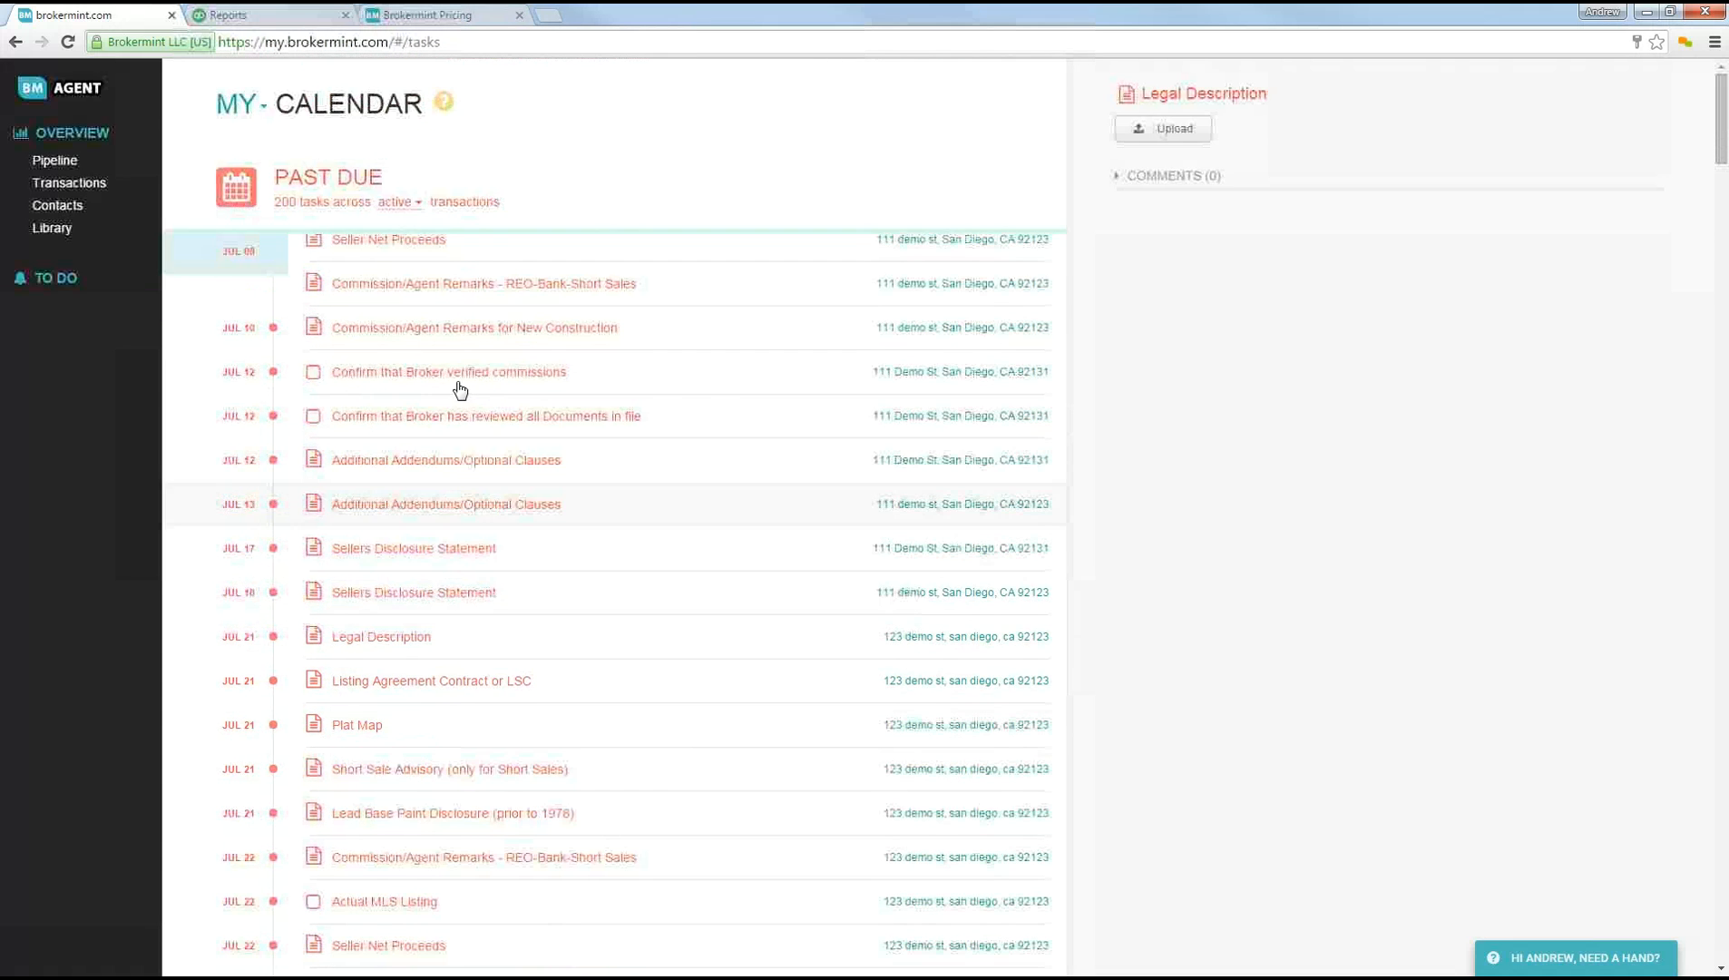
scroll(310, 201, down, 1)
scroll(334, 308, up, 1)
scroll(379, 168, down, 1)
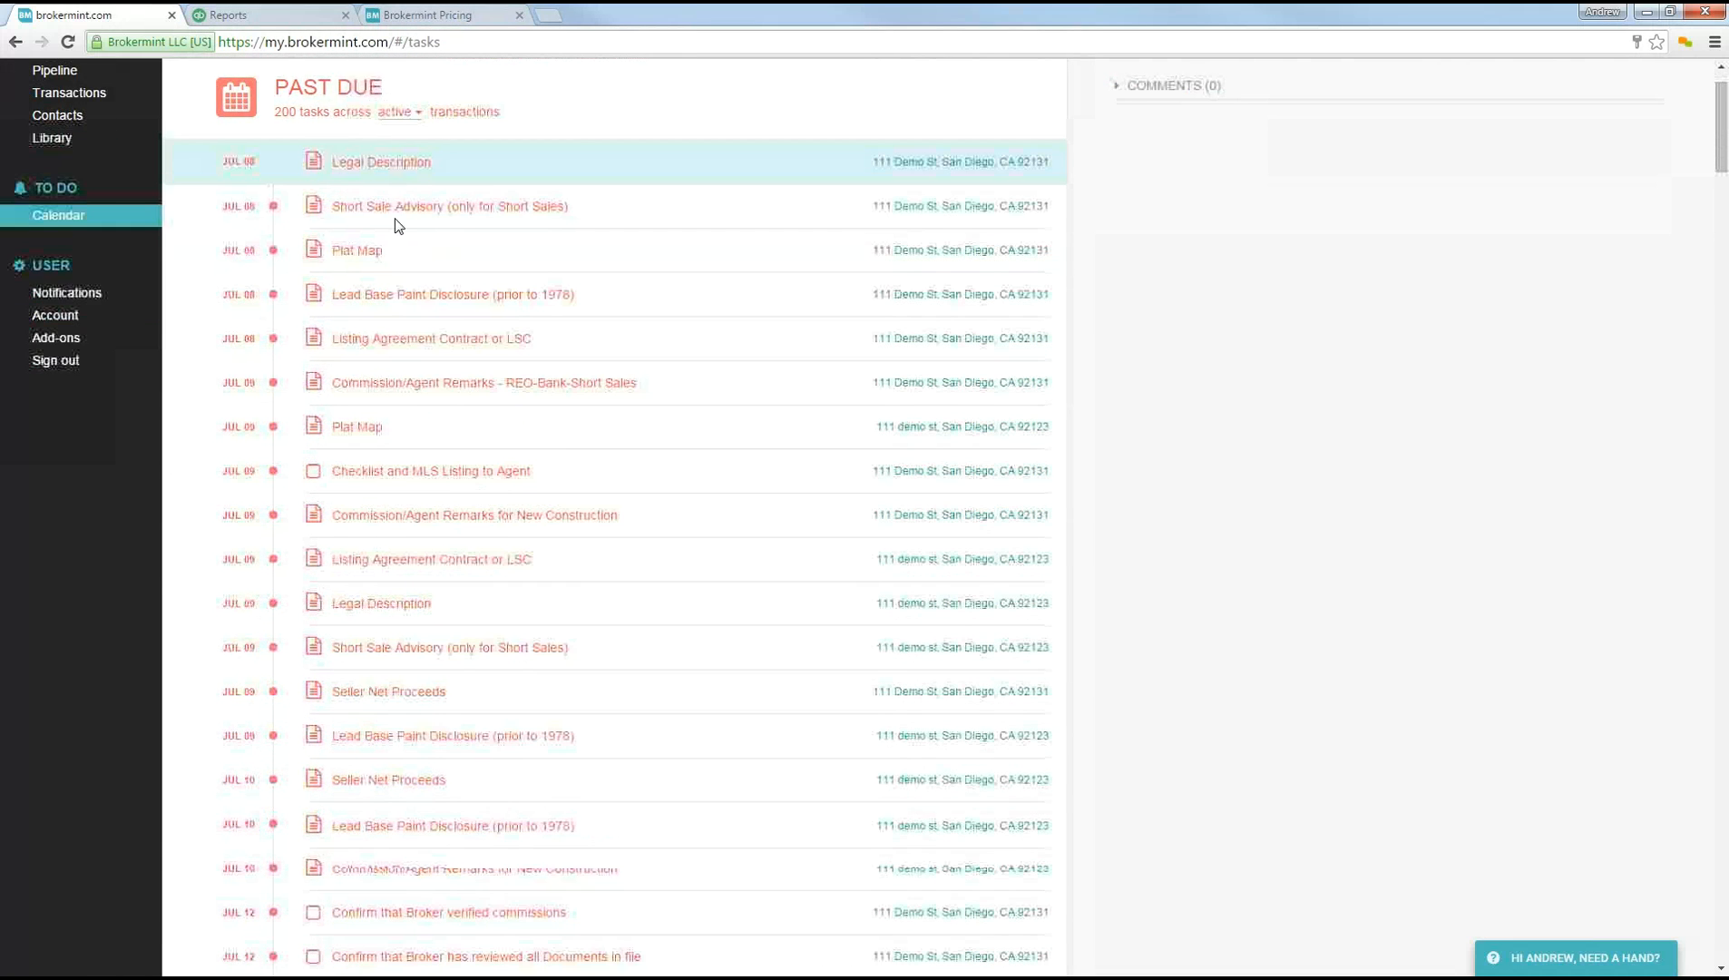
scroll(396, 225, up, 1)
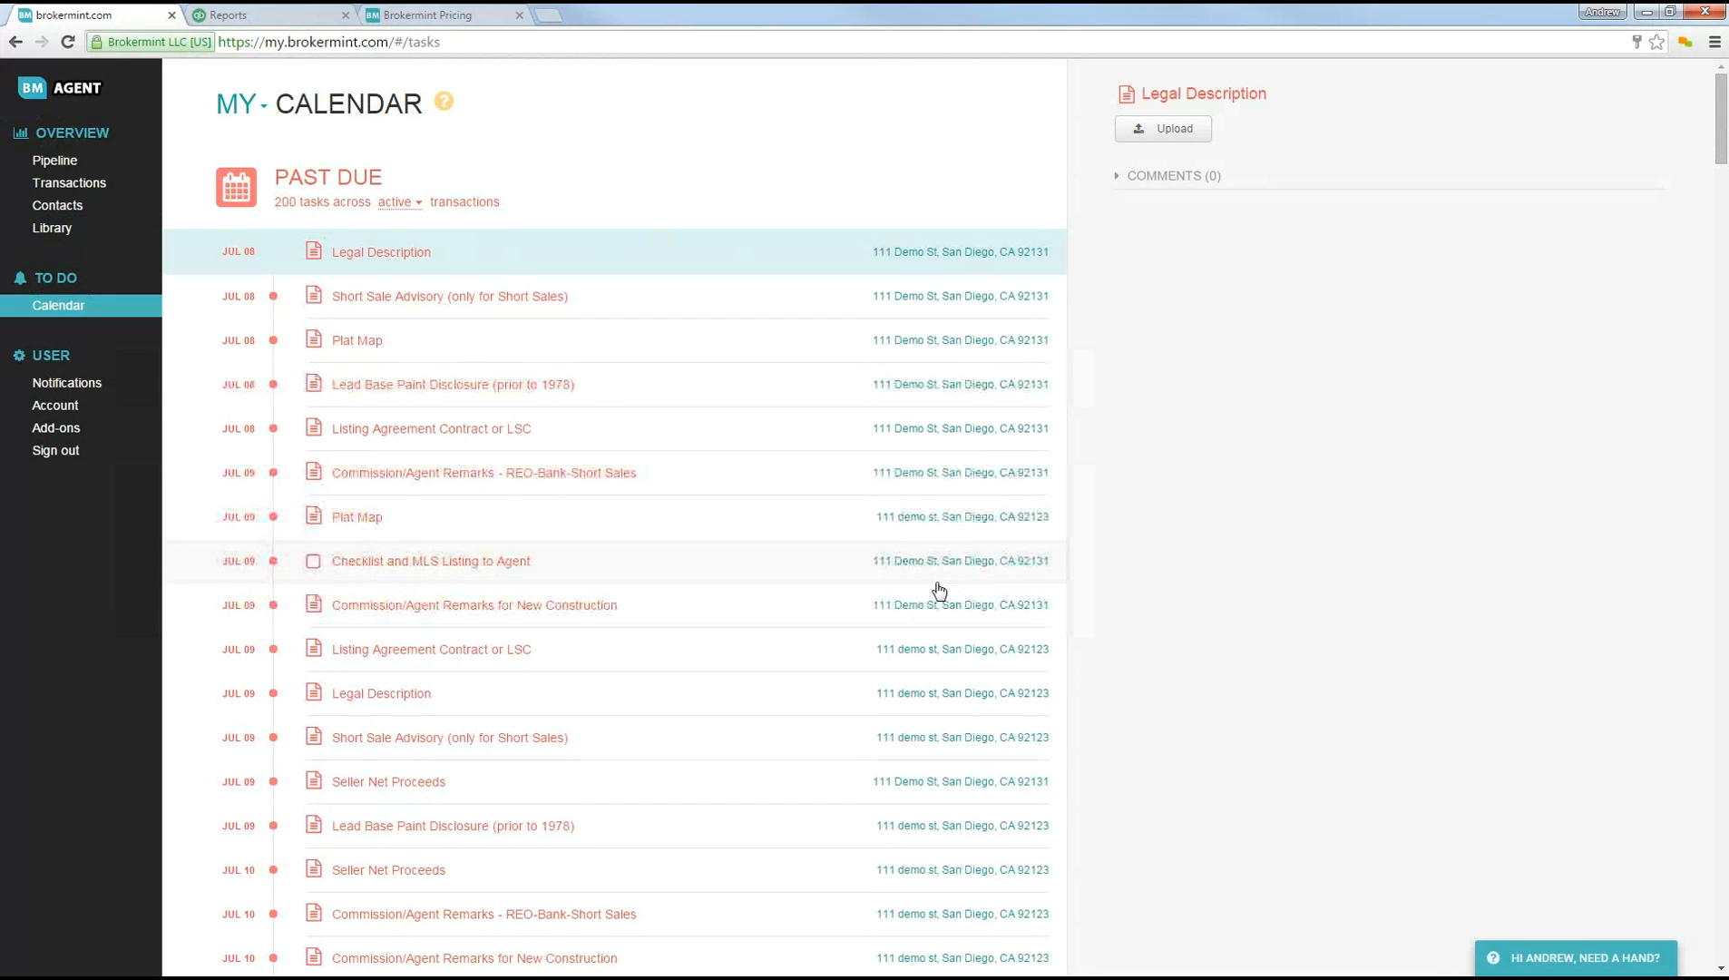
Step: Open the email notification settings and switch the Tasks due daily summary on and back off
click(78, 392)
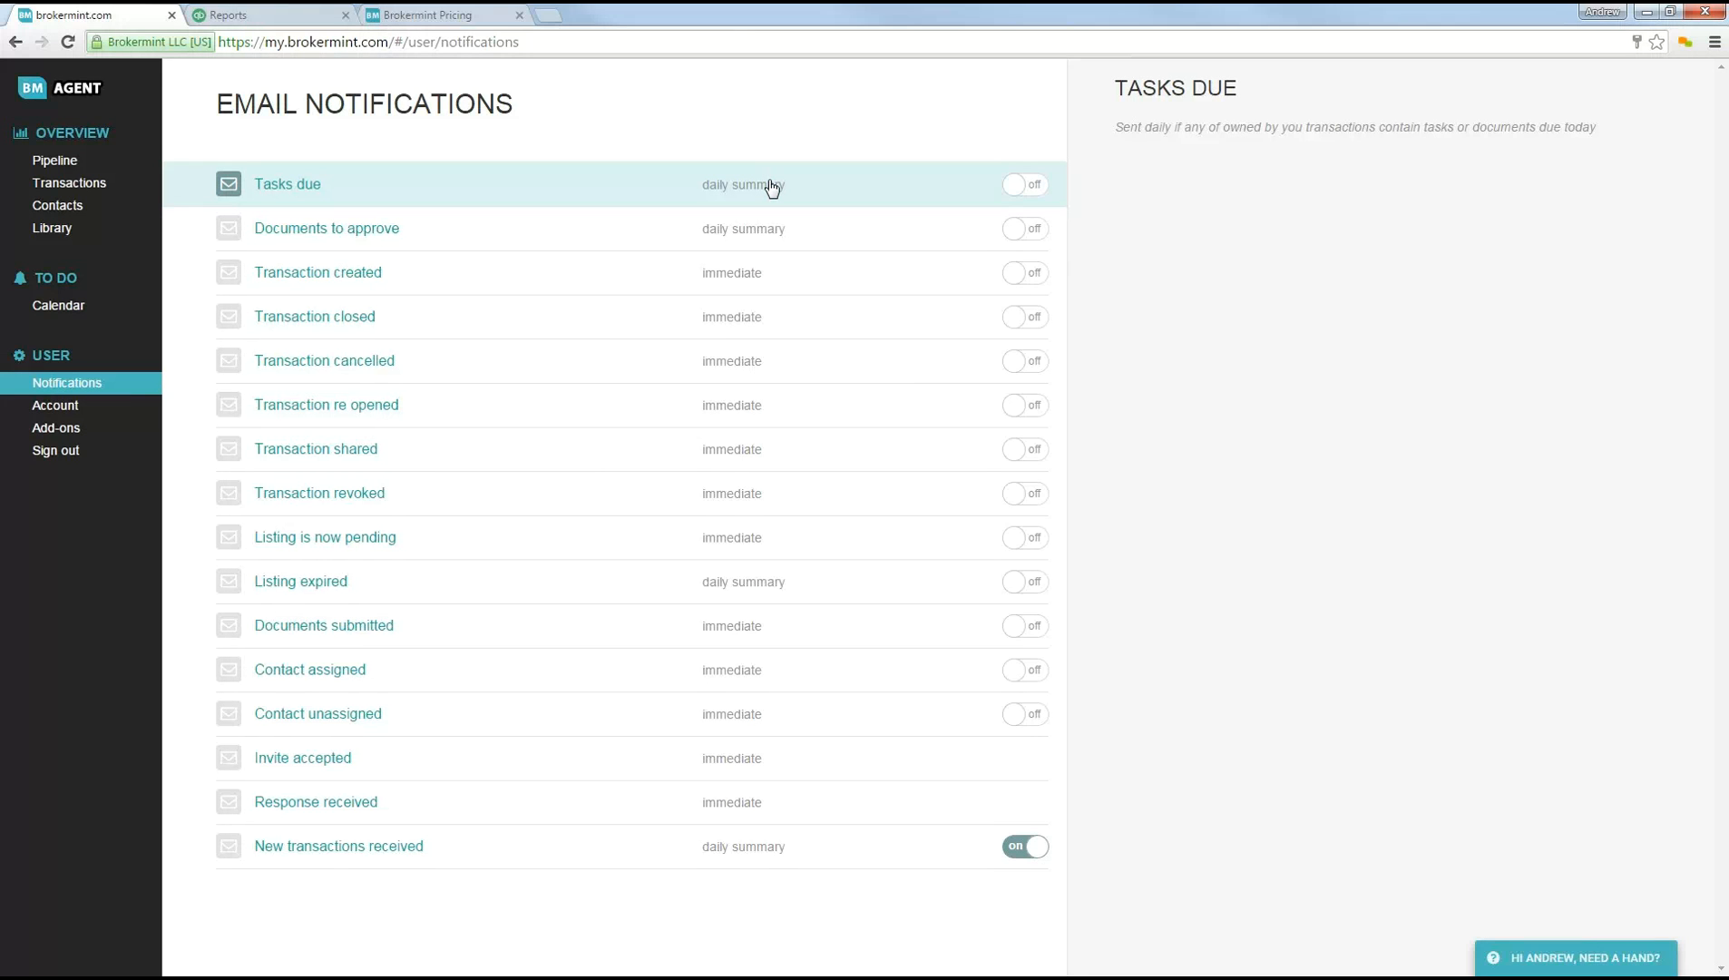
click(1021, 187)
click(1029, 184)
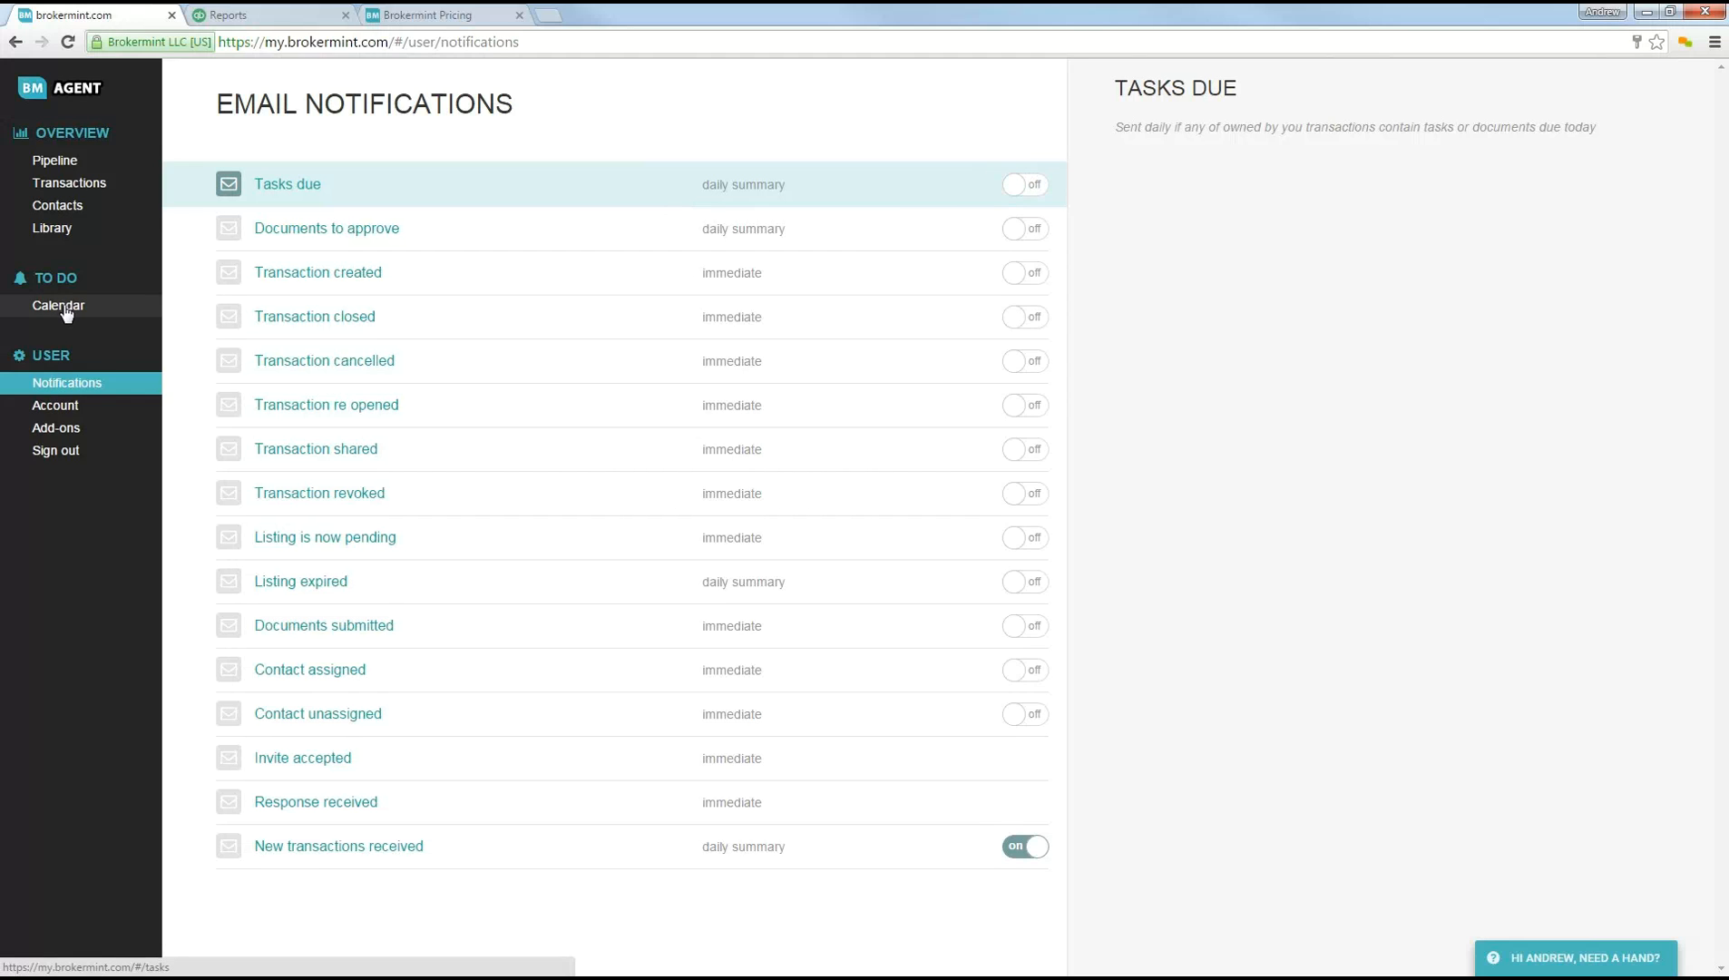
Step: Look through the available add-ons in the accounting, data and business essentials categories
click(63, 434)
scroll(422, 528, down, 1)
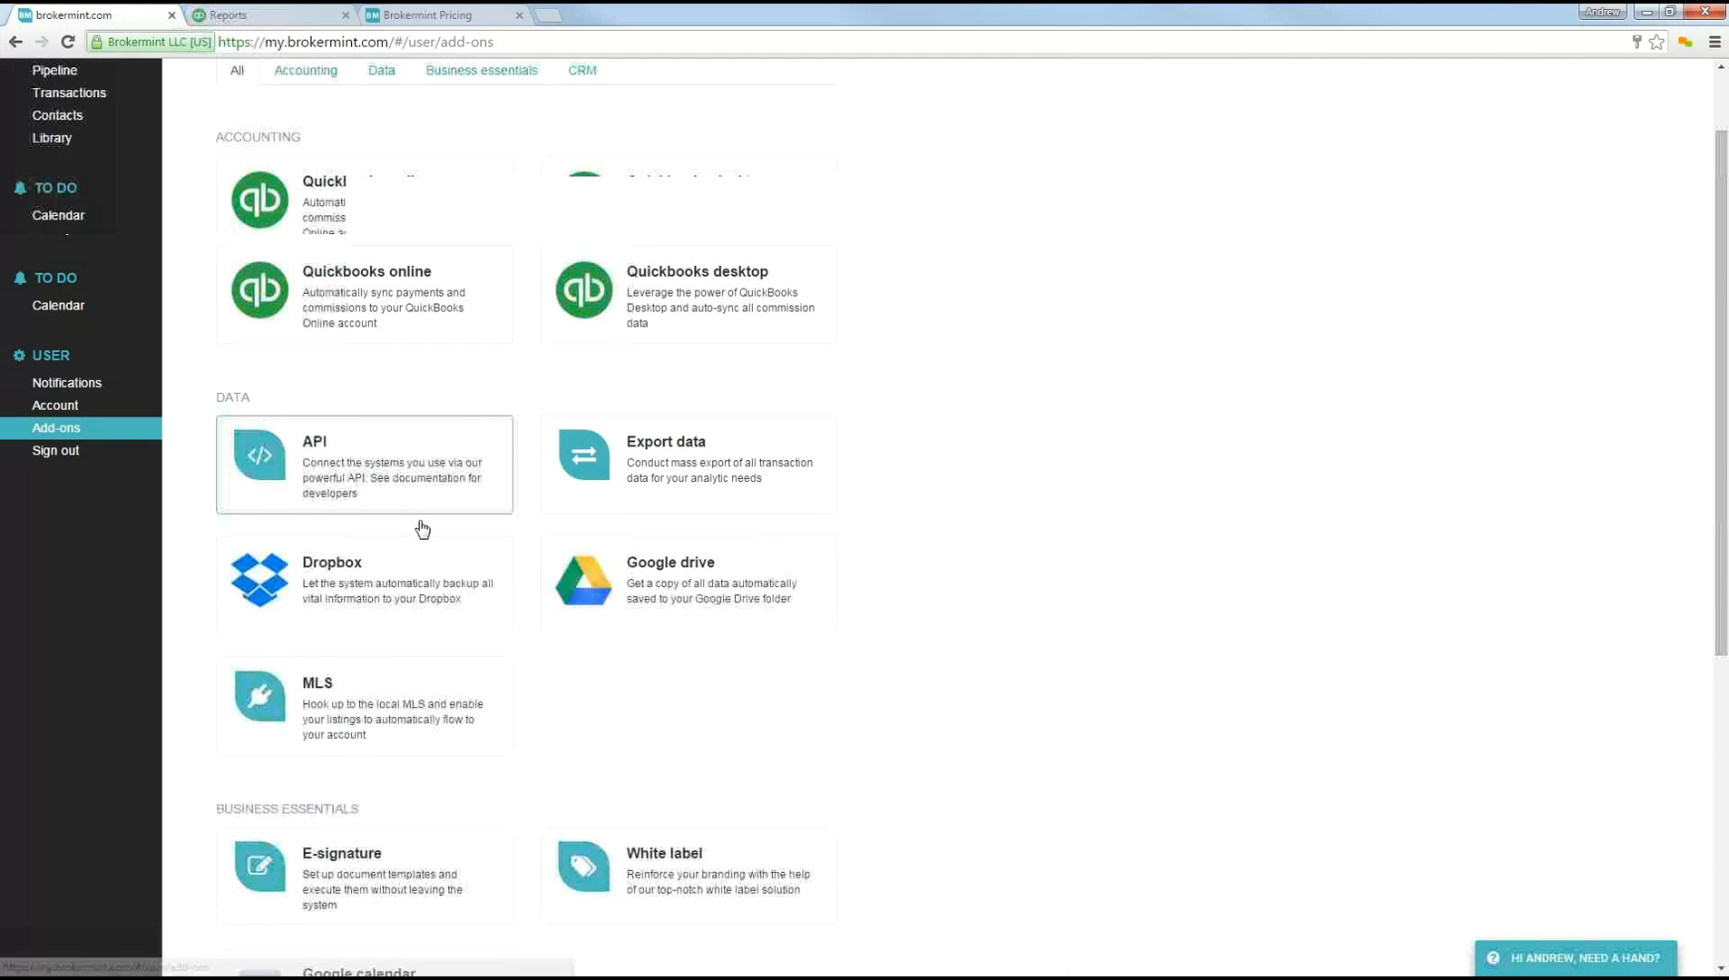
scroll(422, 528, down, 2)
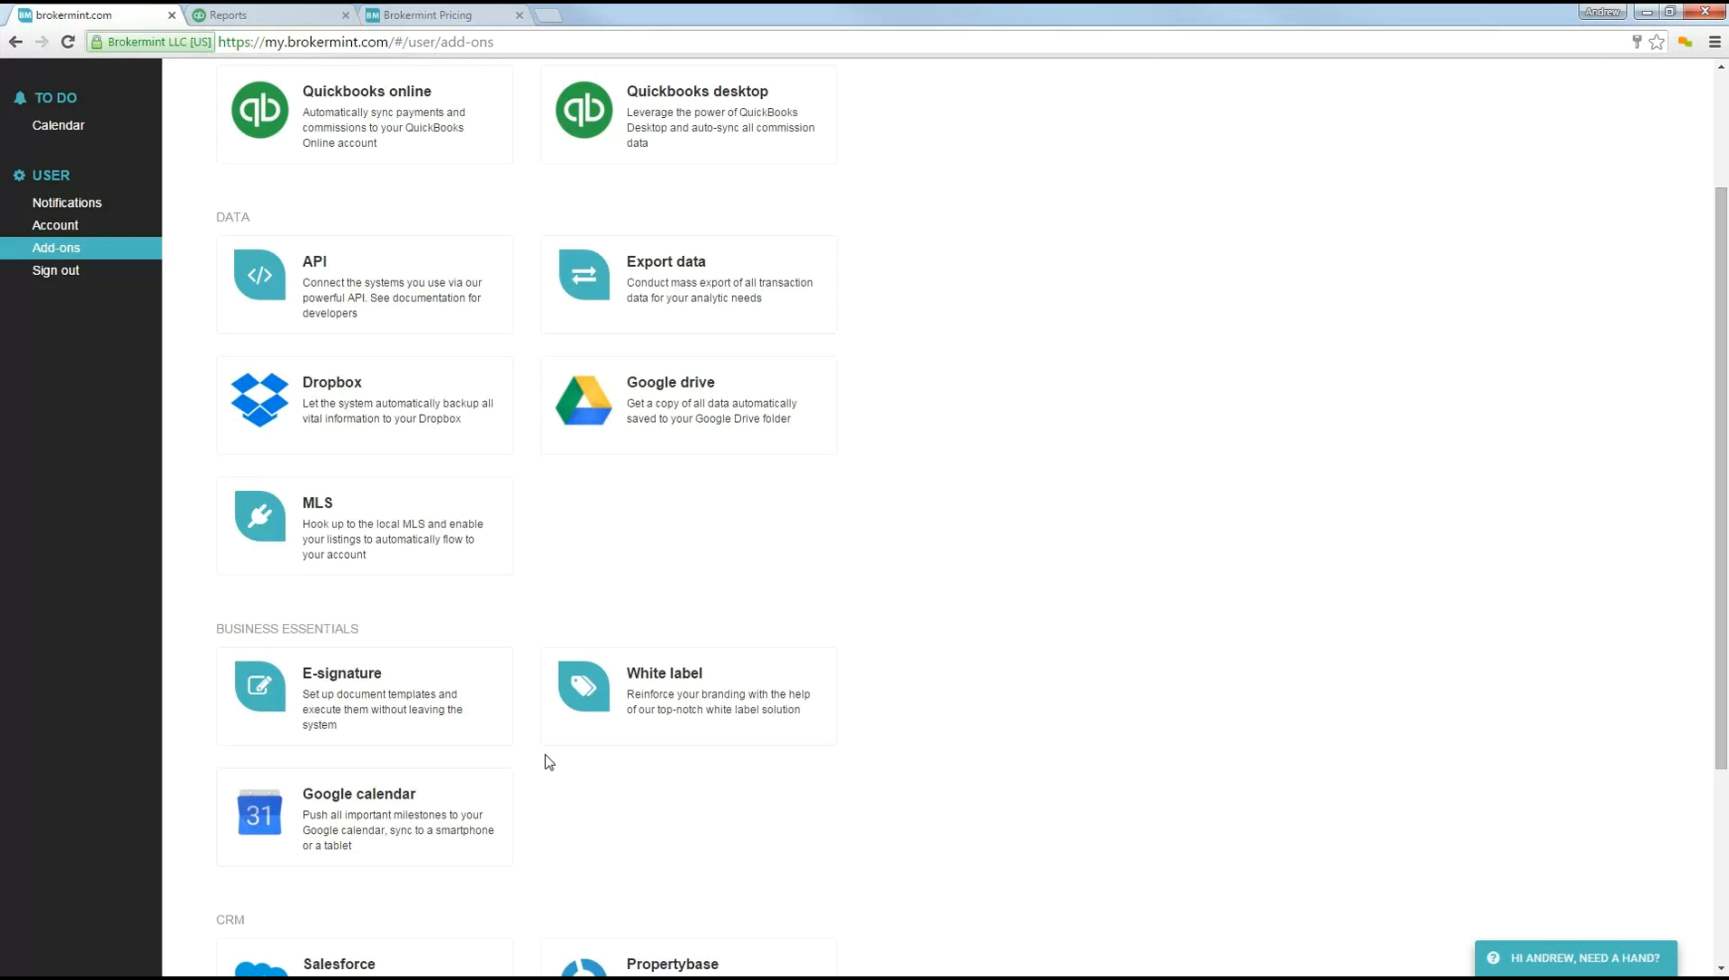
scroll(557, 666, up, 2)
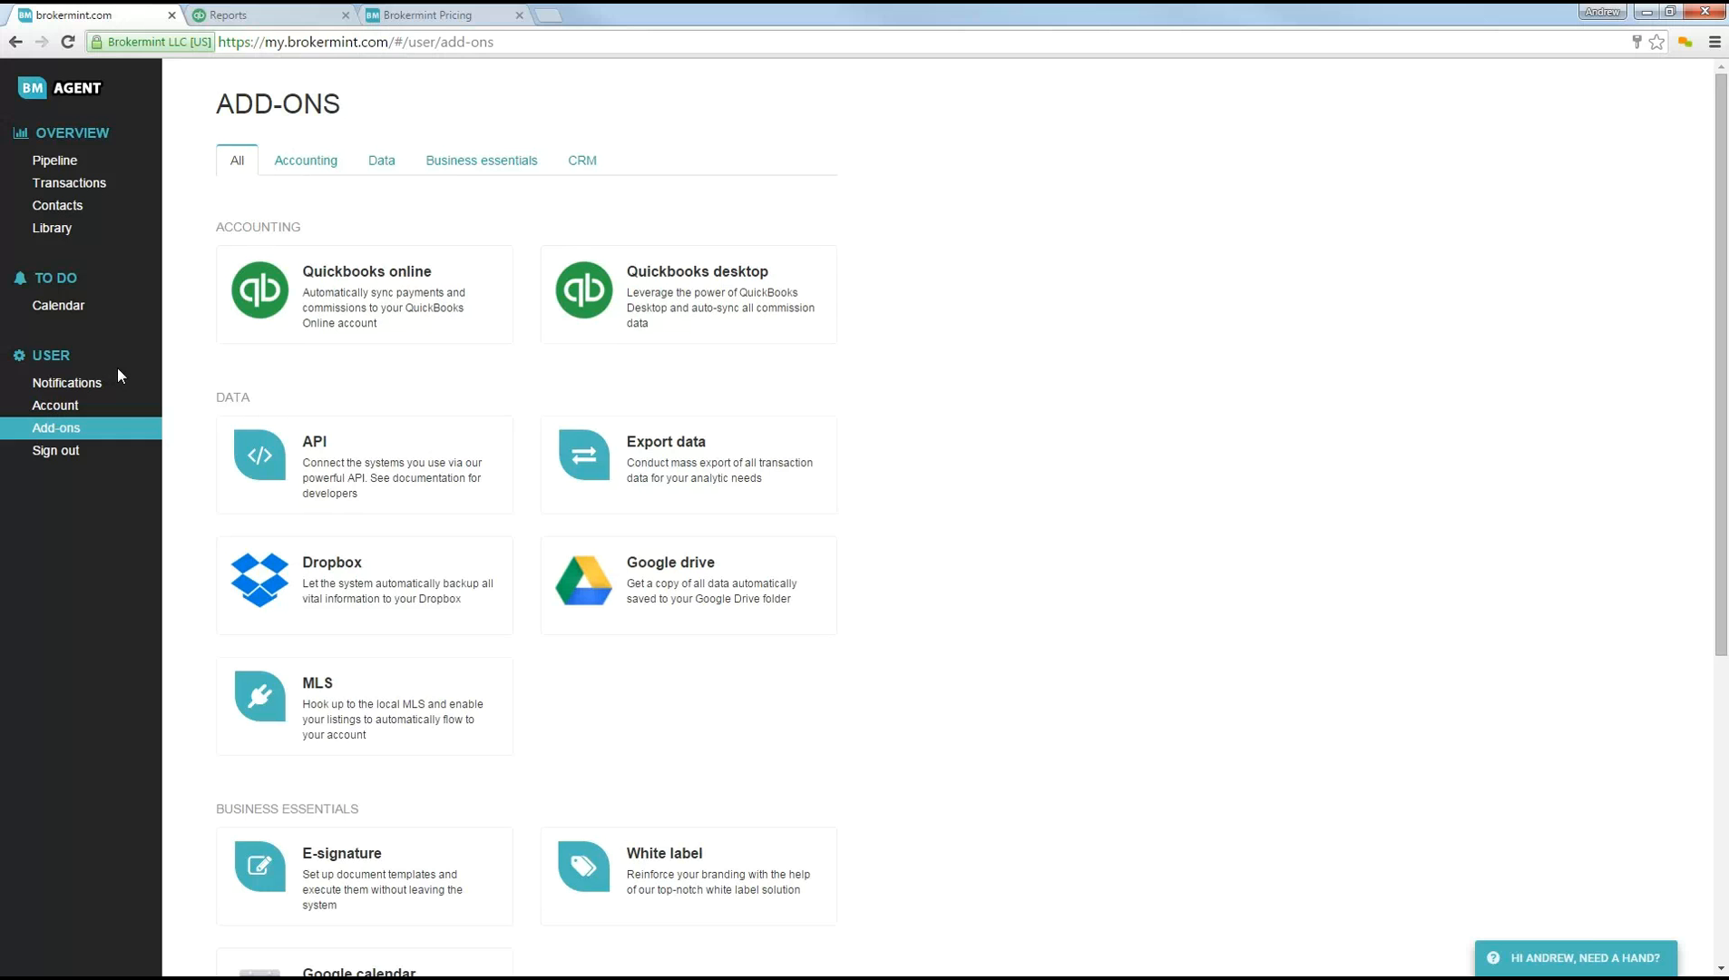
Step: Go to the transactions list, read the help tutorial on creating a transaction and view the other help options
click(80, 182)
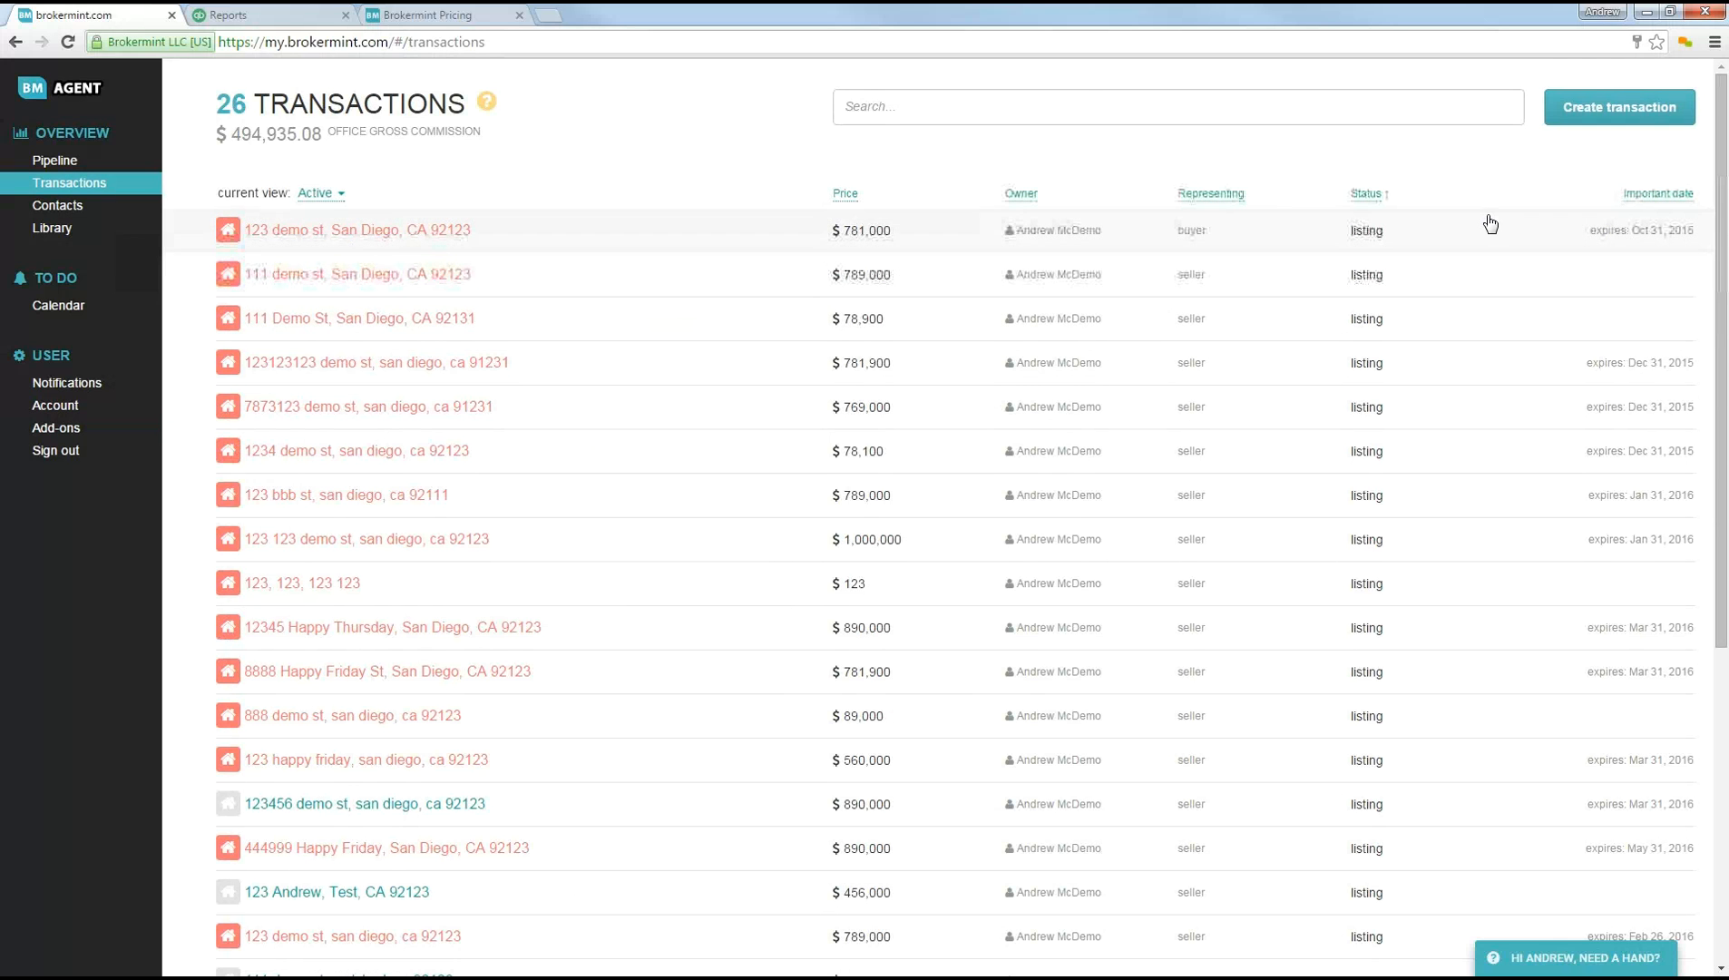
click(1529, 960)
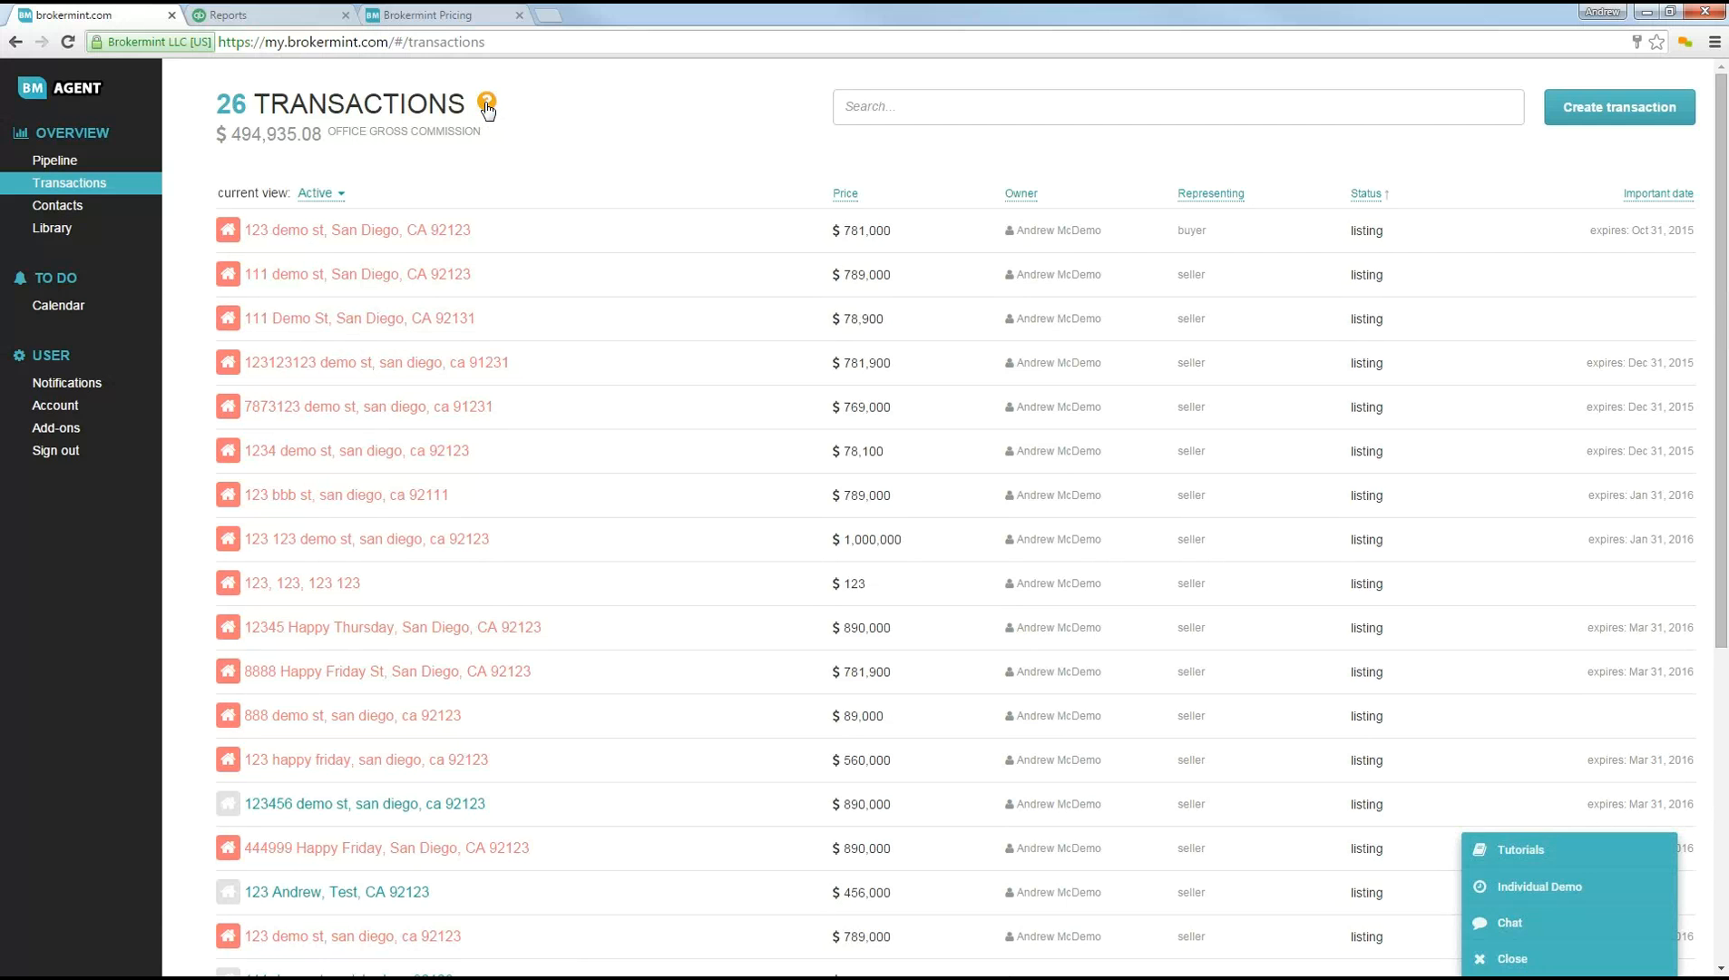
click(1520, 849)
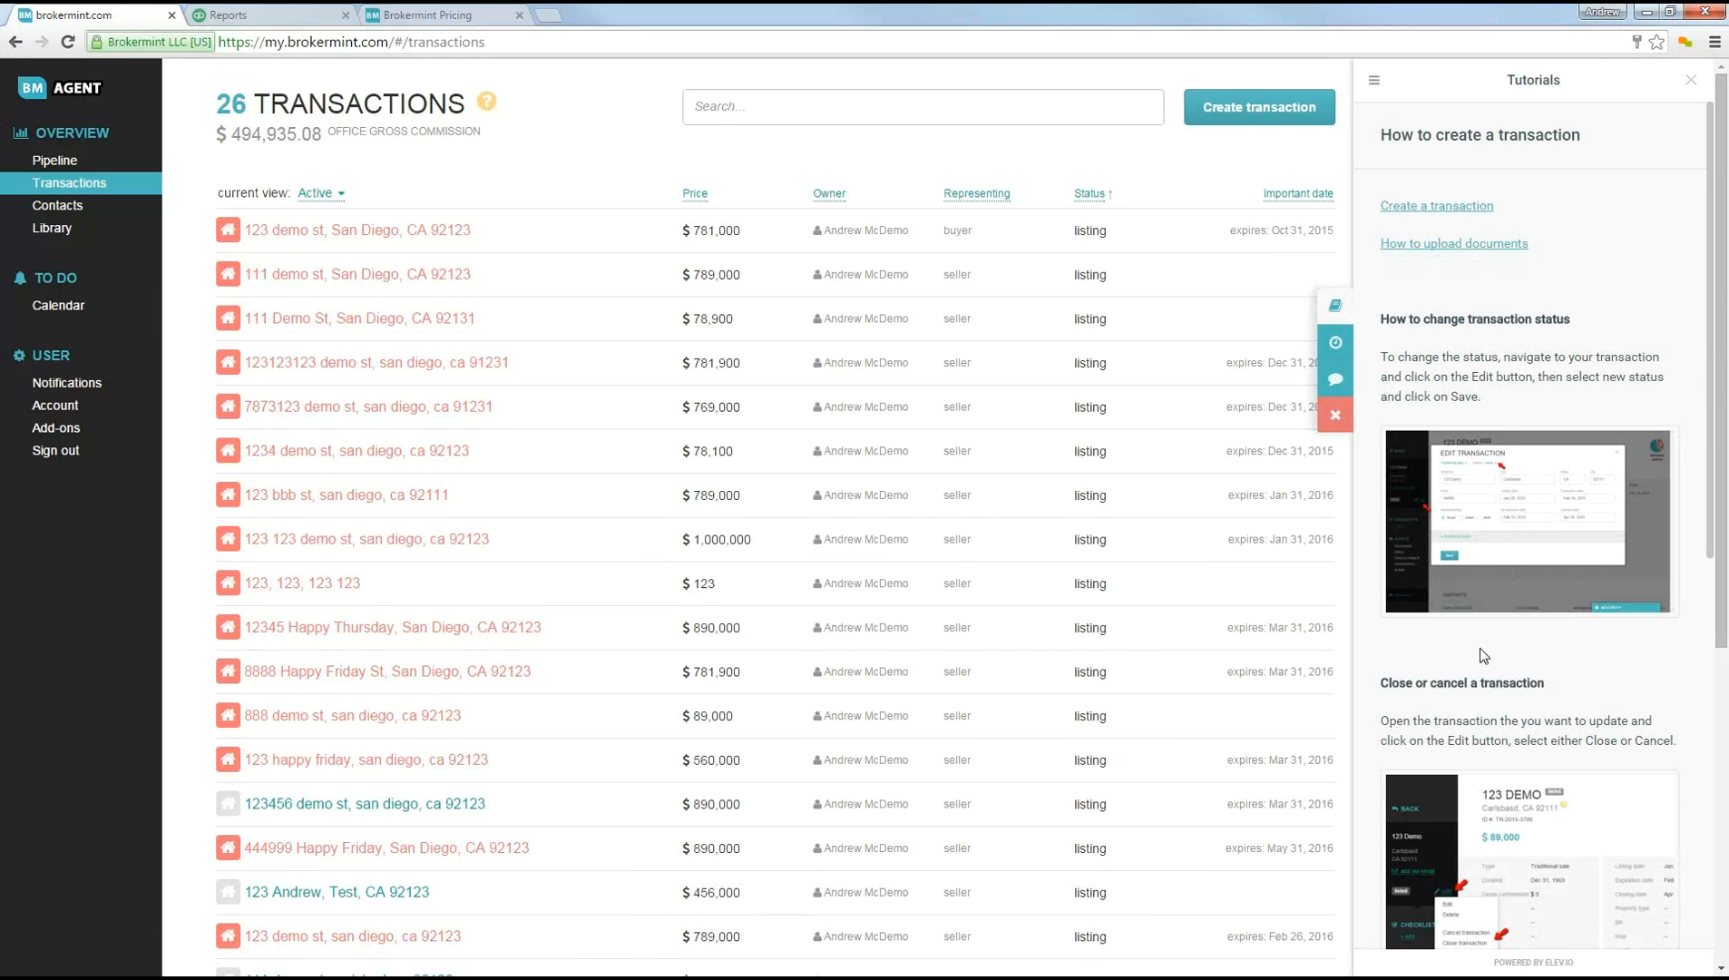
scroll(1461, 580, down, 8)
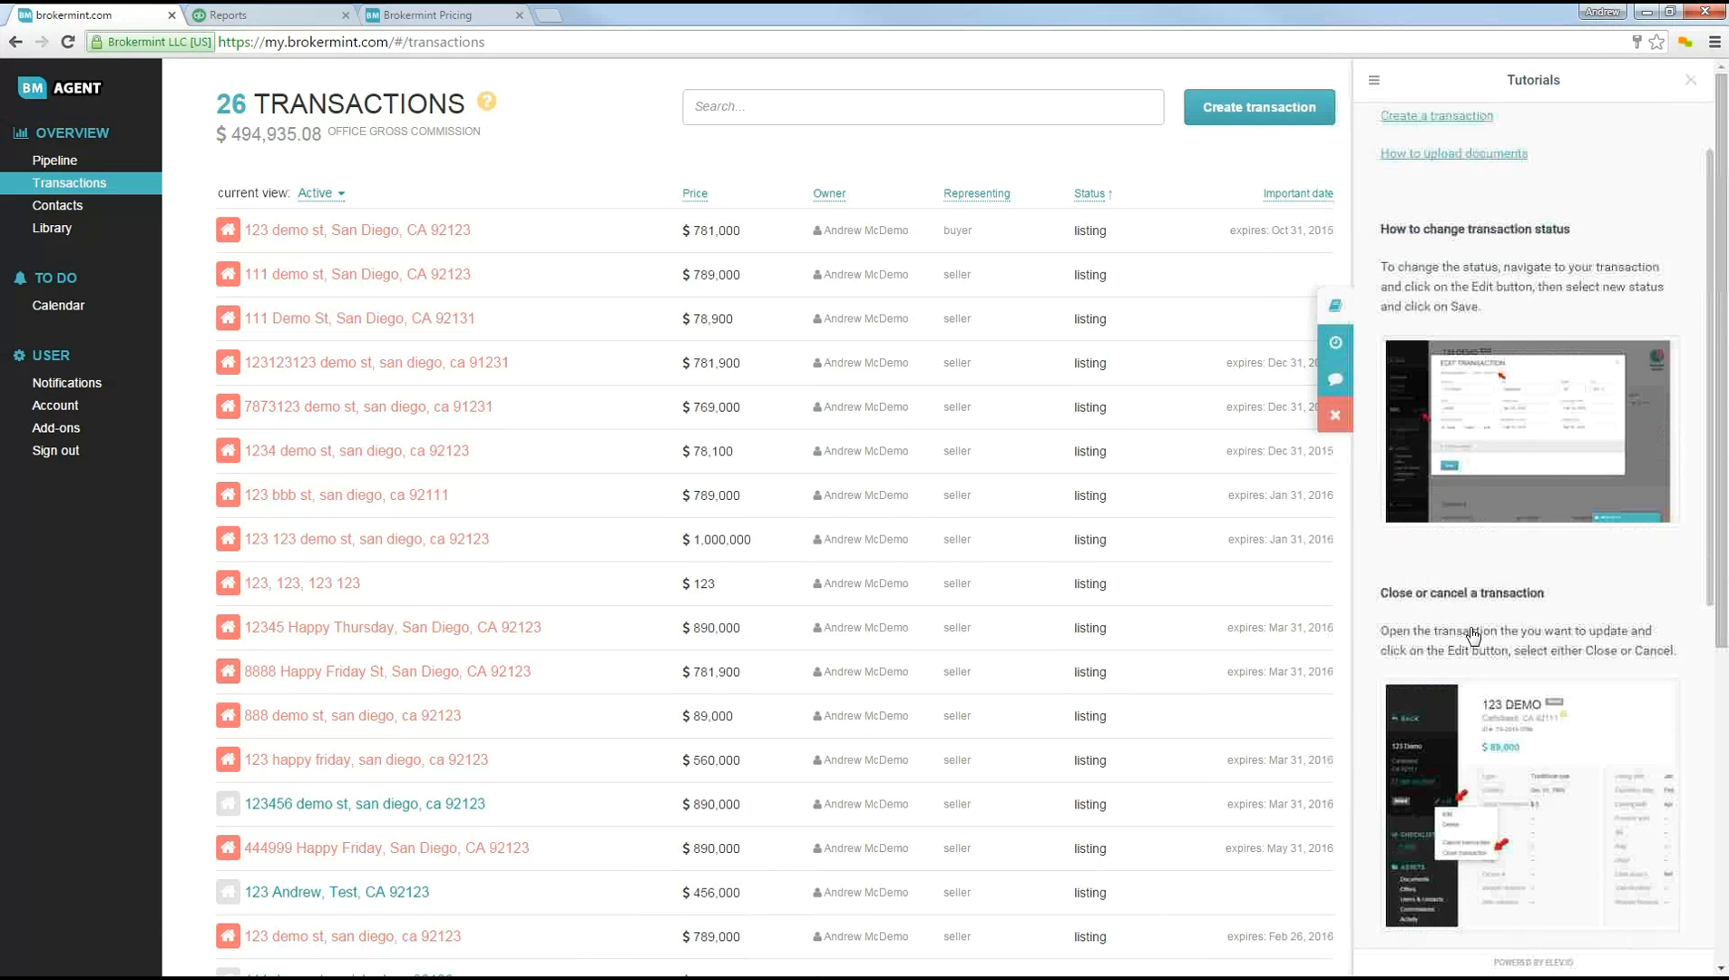
click(1337, 417)
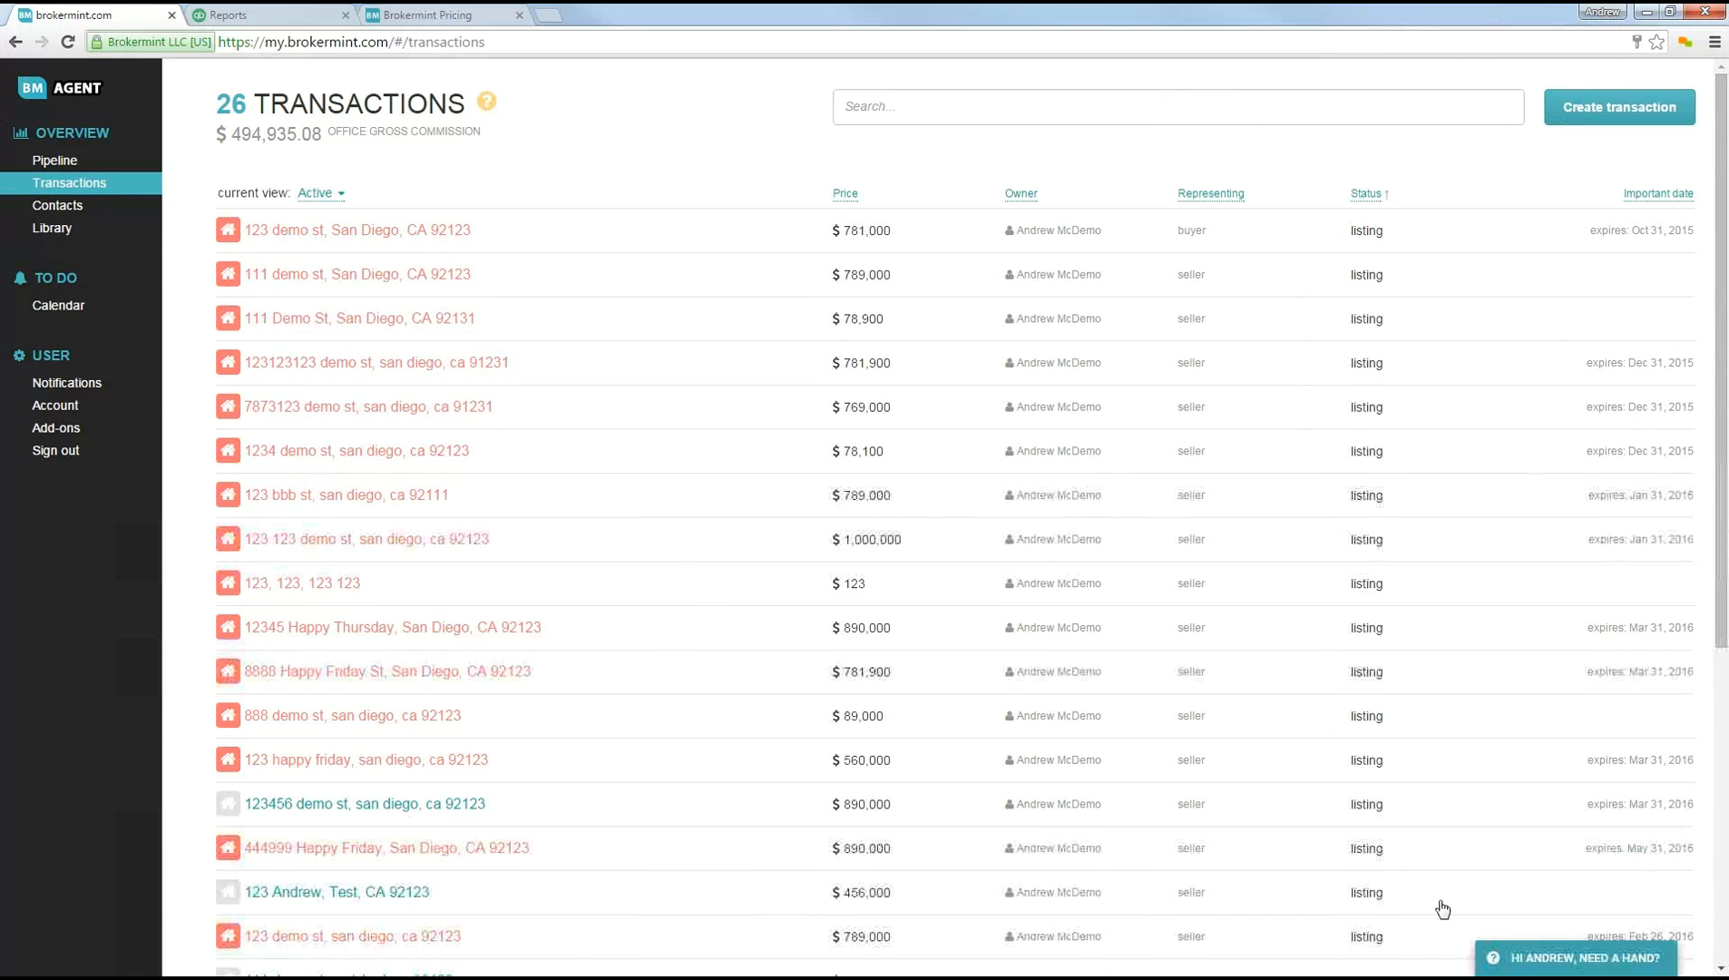
click(1542, 959)
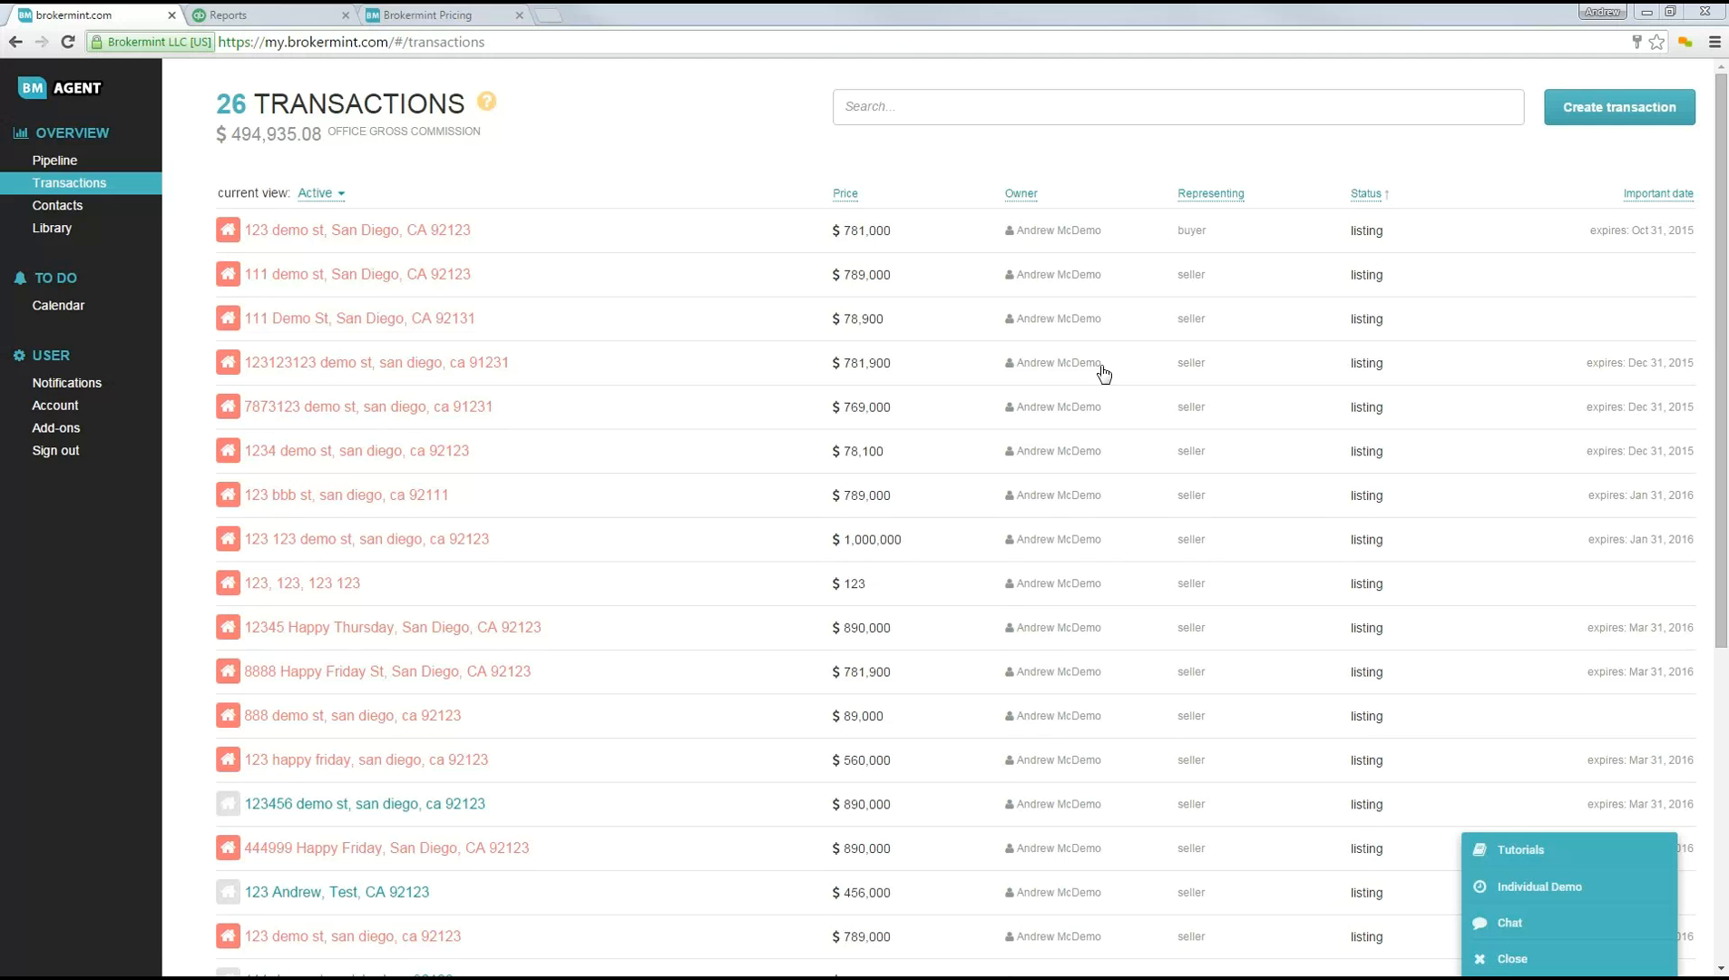
click(1498, 961)
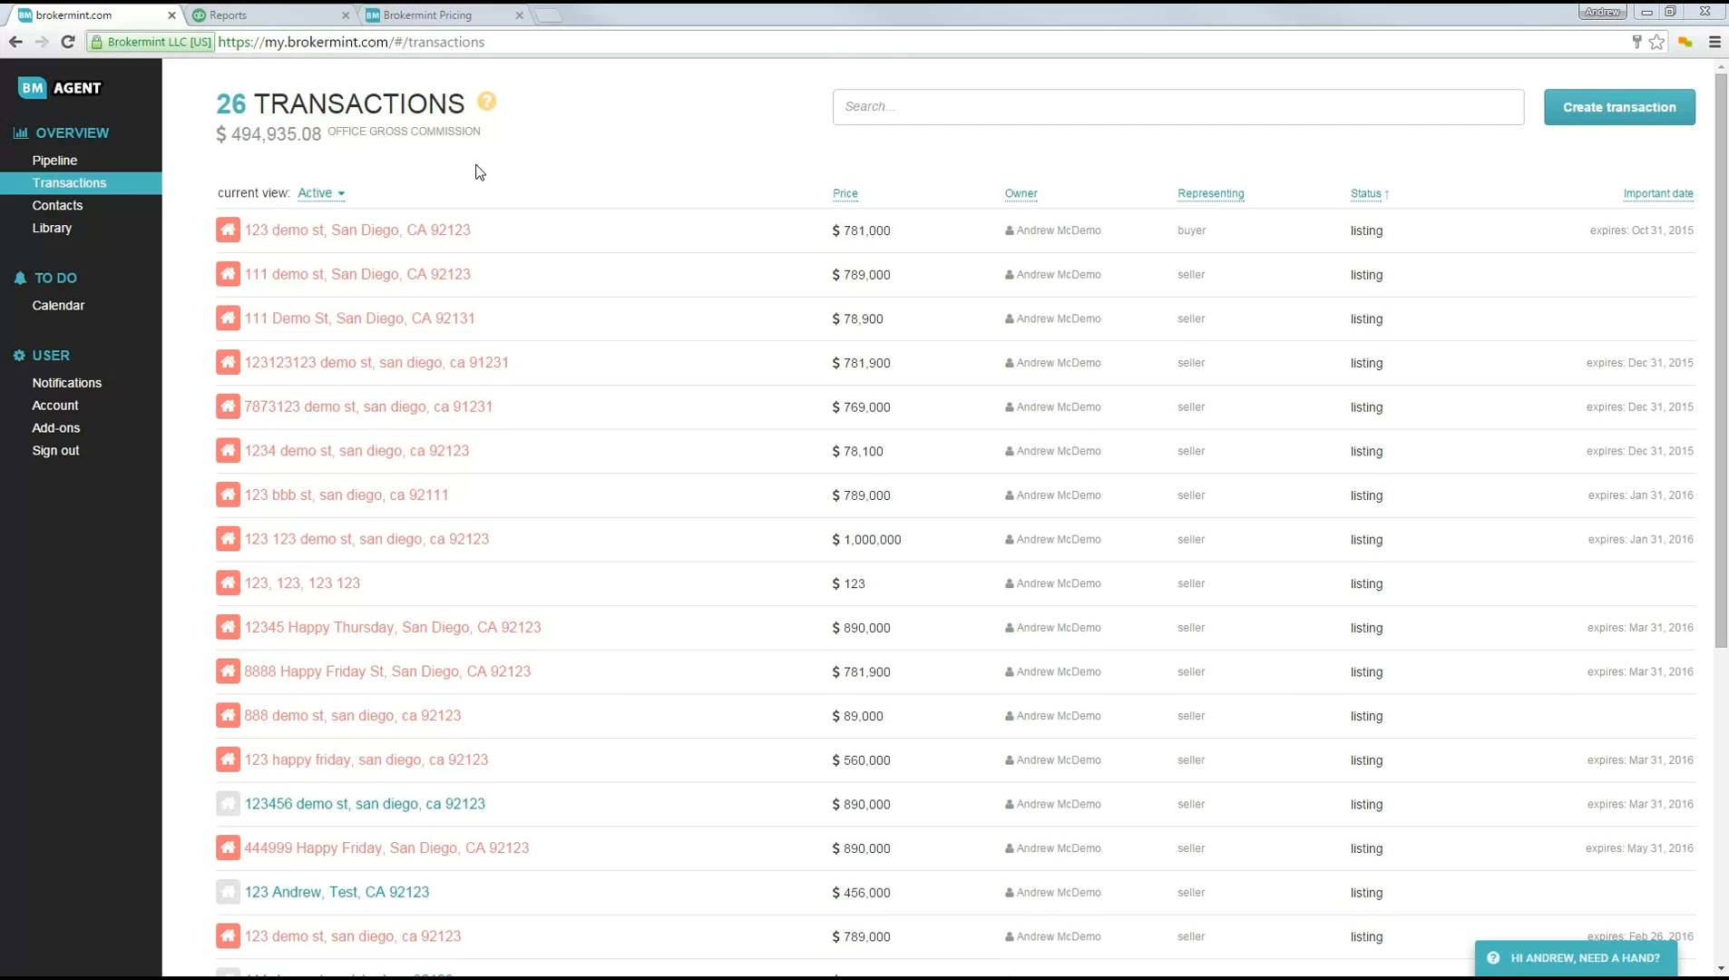
Step: Start a new transaction with address 123, 1 as city, state and zip, and a test price, and continue without adding contacts
click(1615, 107)
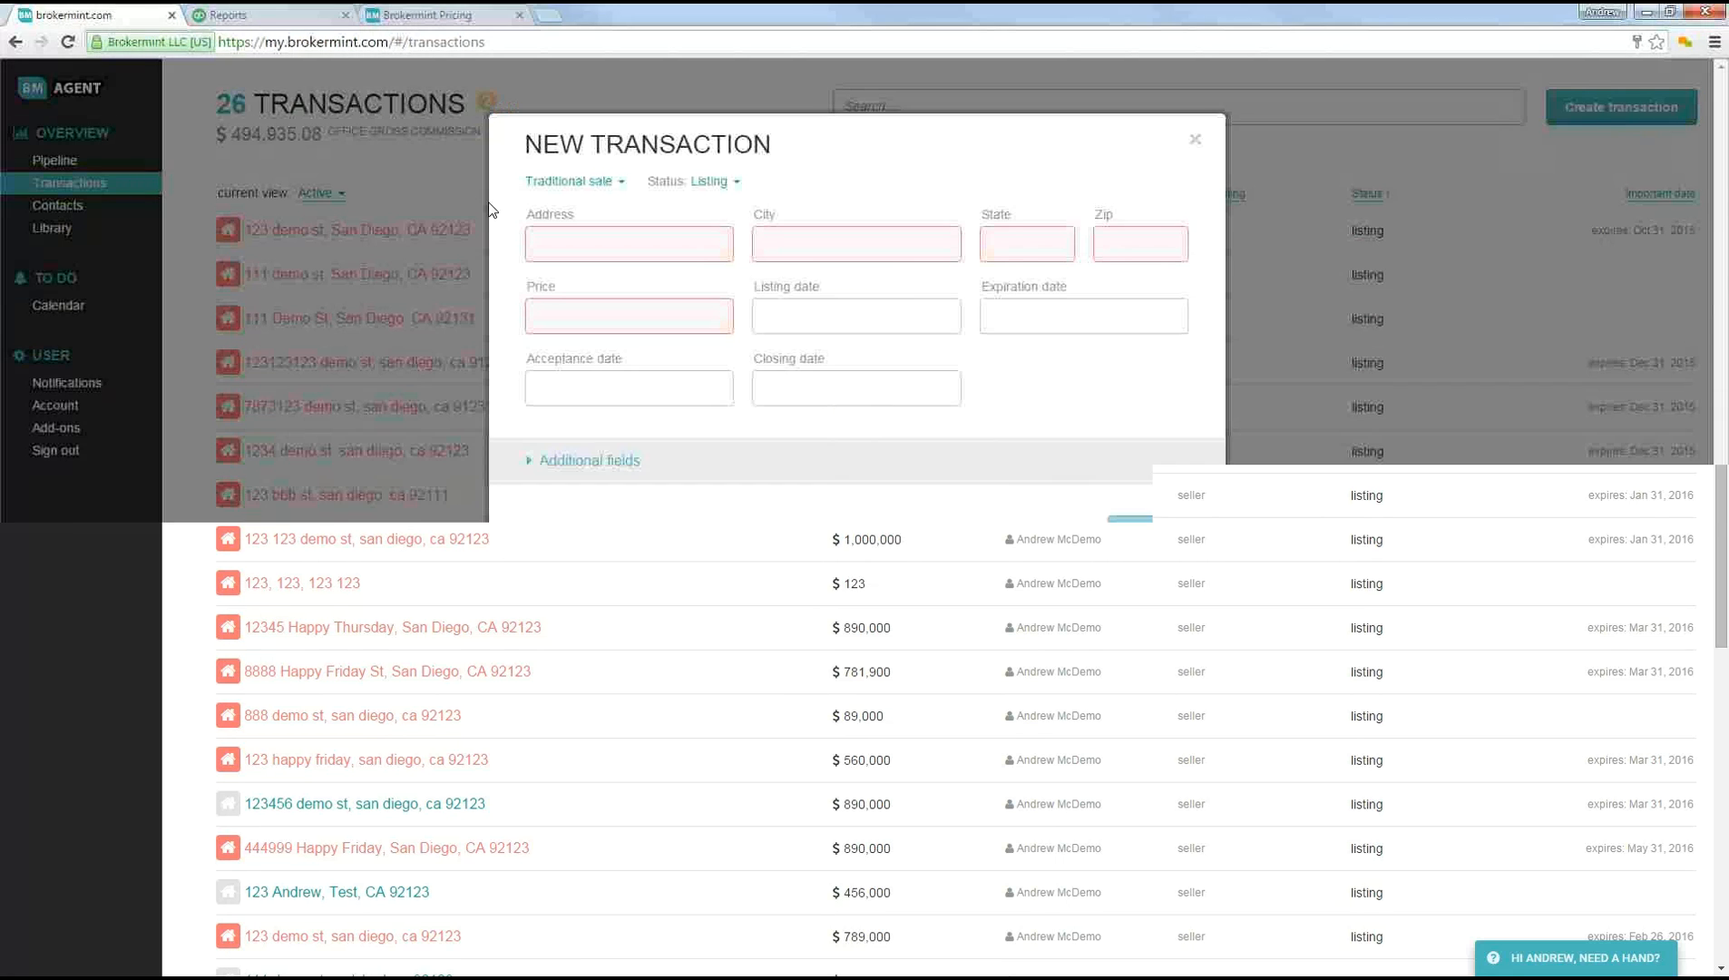
click(708, 248)
text(123)
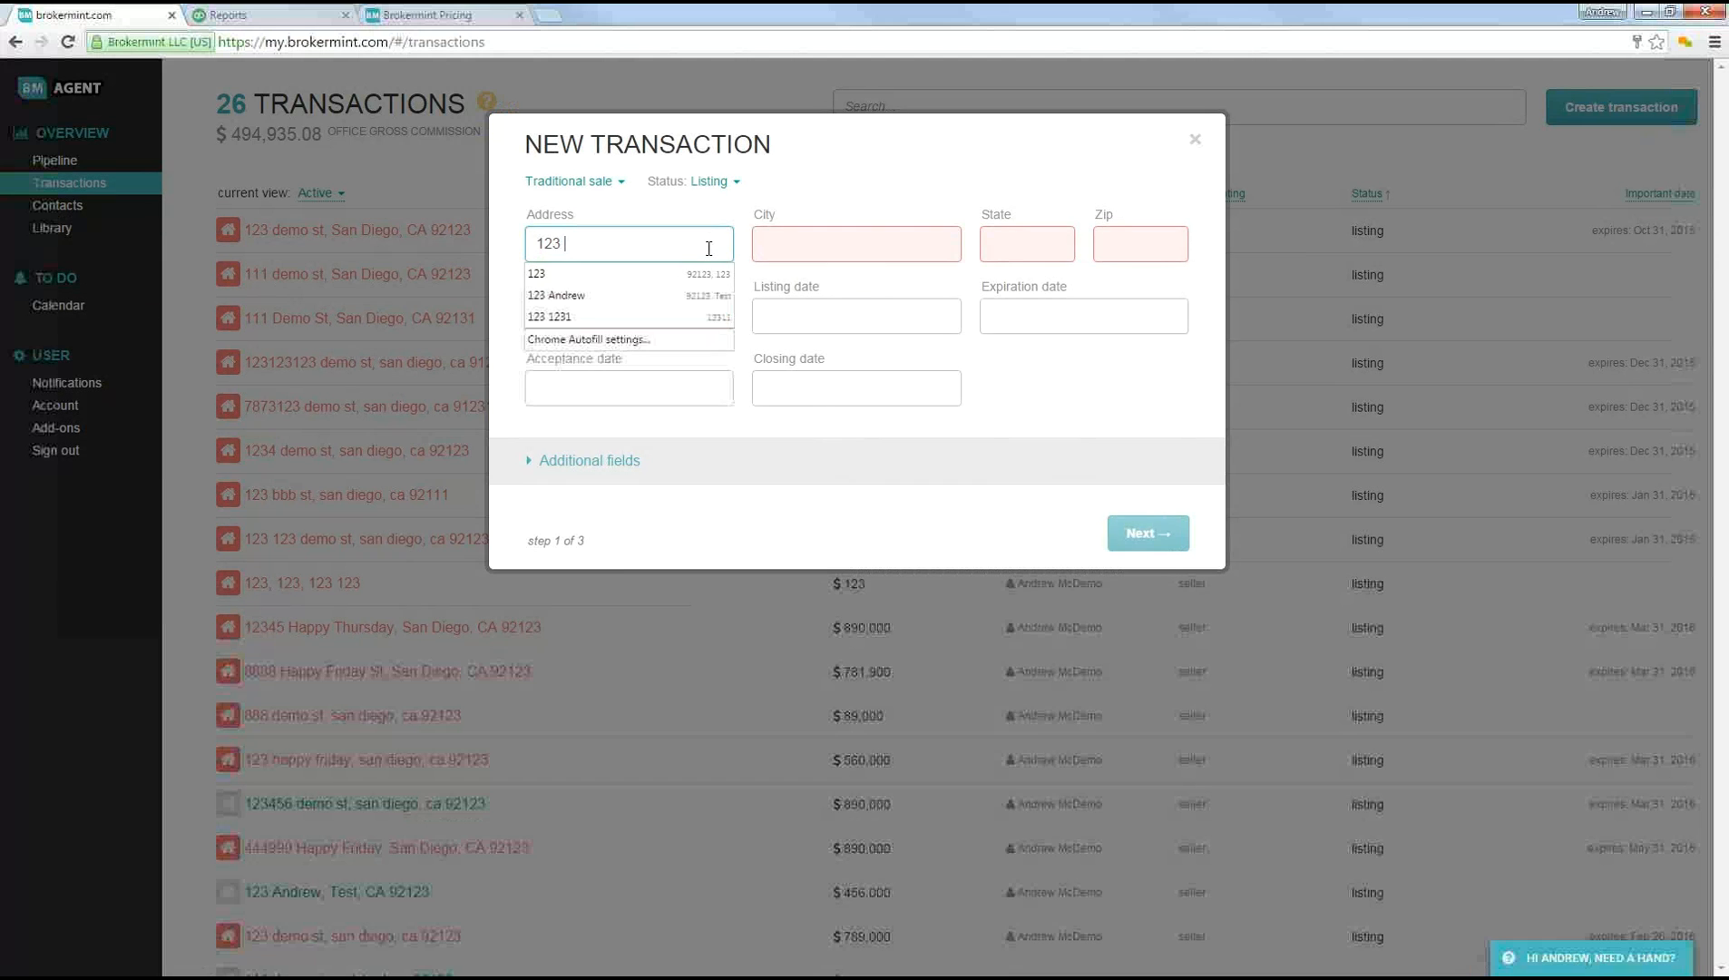
click(865, 235)
text(1)
key(Tab)
text(1)
key(Tab)
text(1)
click(680, 319)
text(111111)
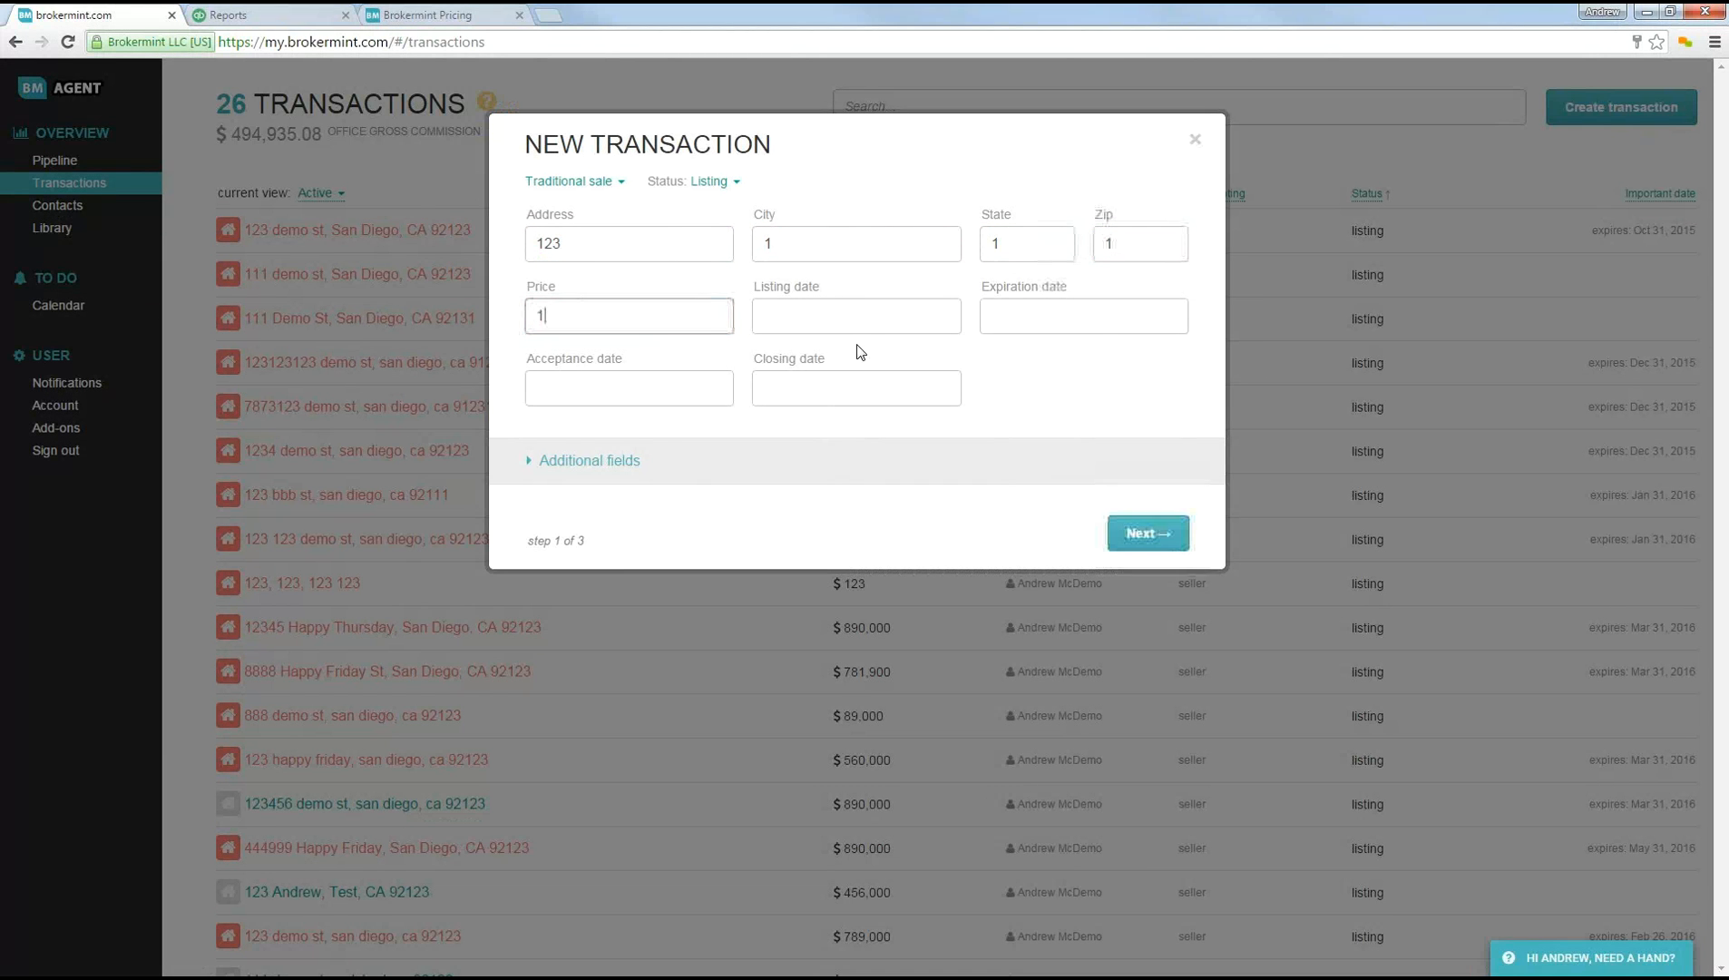
click(1146, 531)
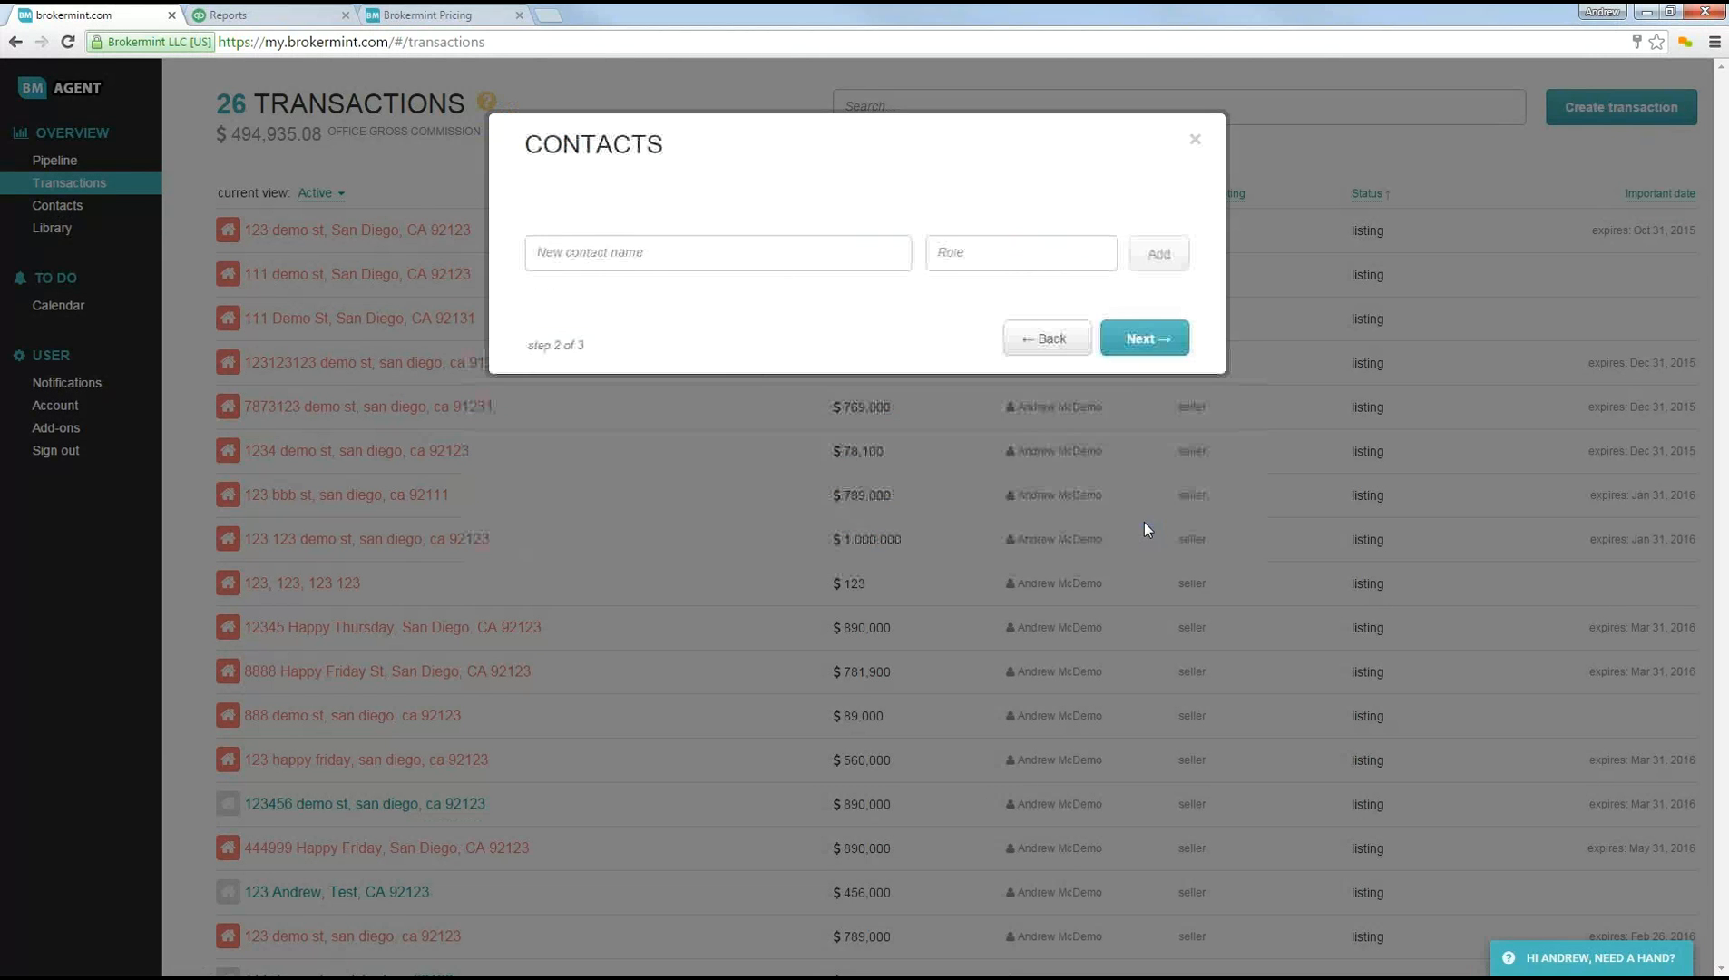
click(1144, 338)
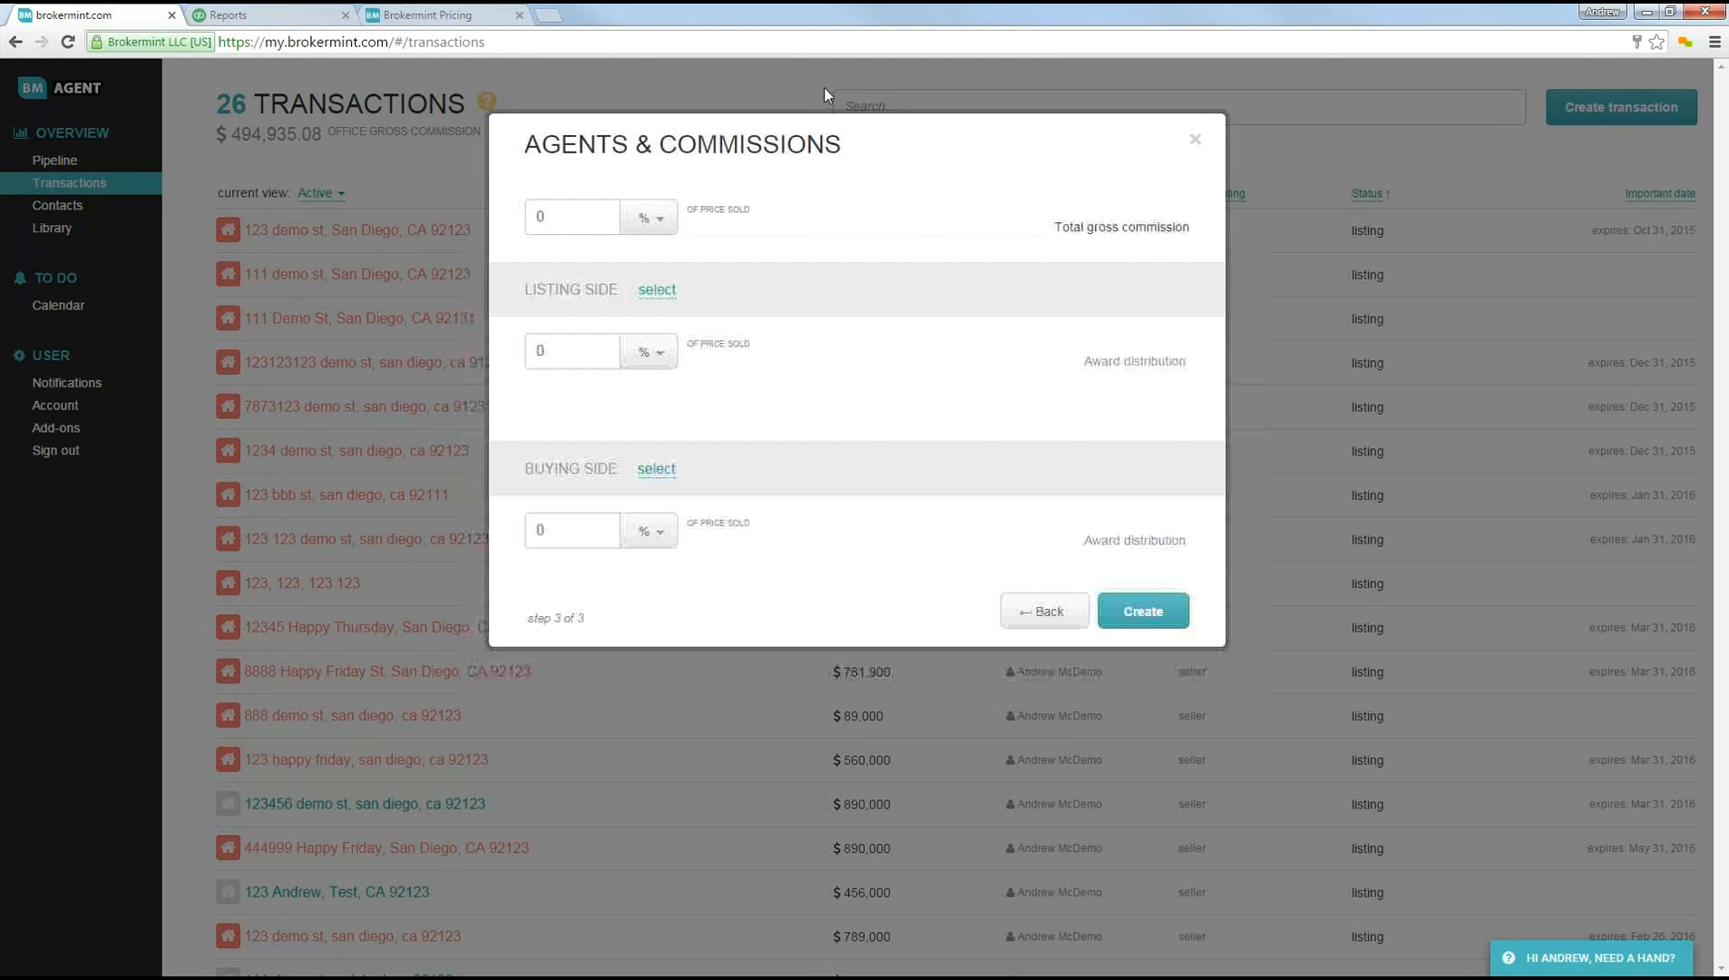
Step: Enter the total gross commission as a dollar amount of 4500
click(544, 217)
click(728, 225)
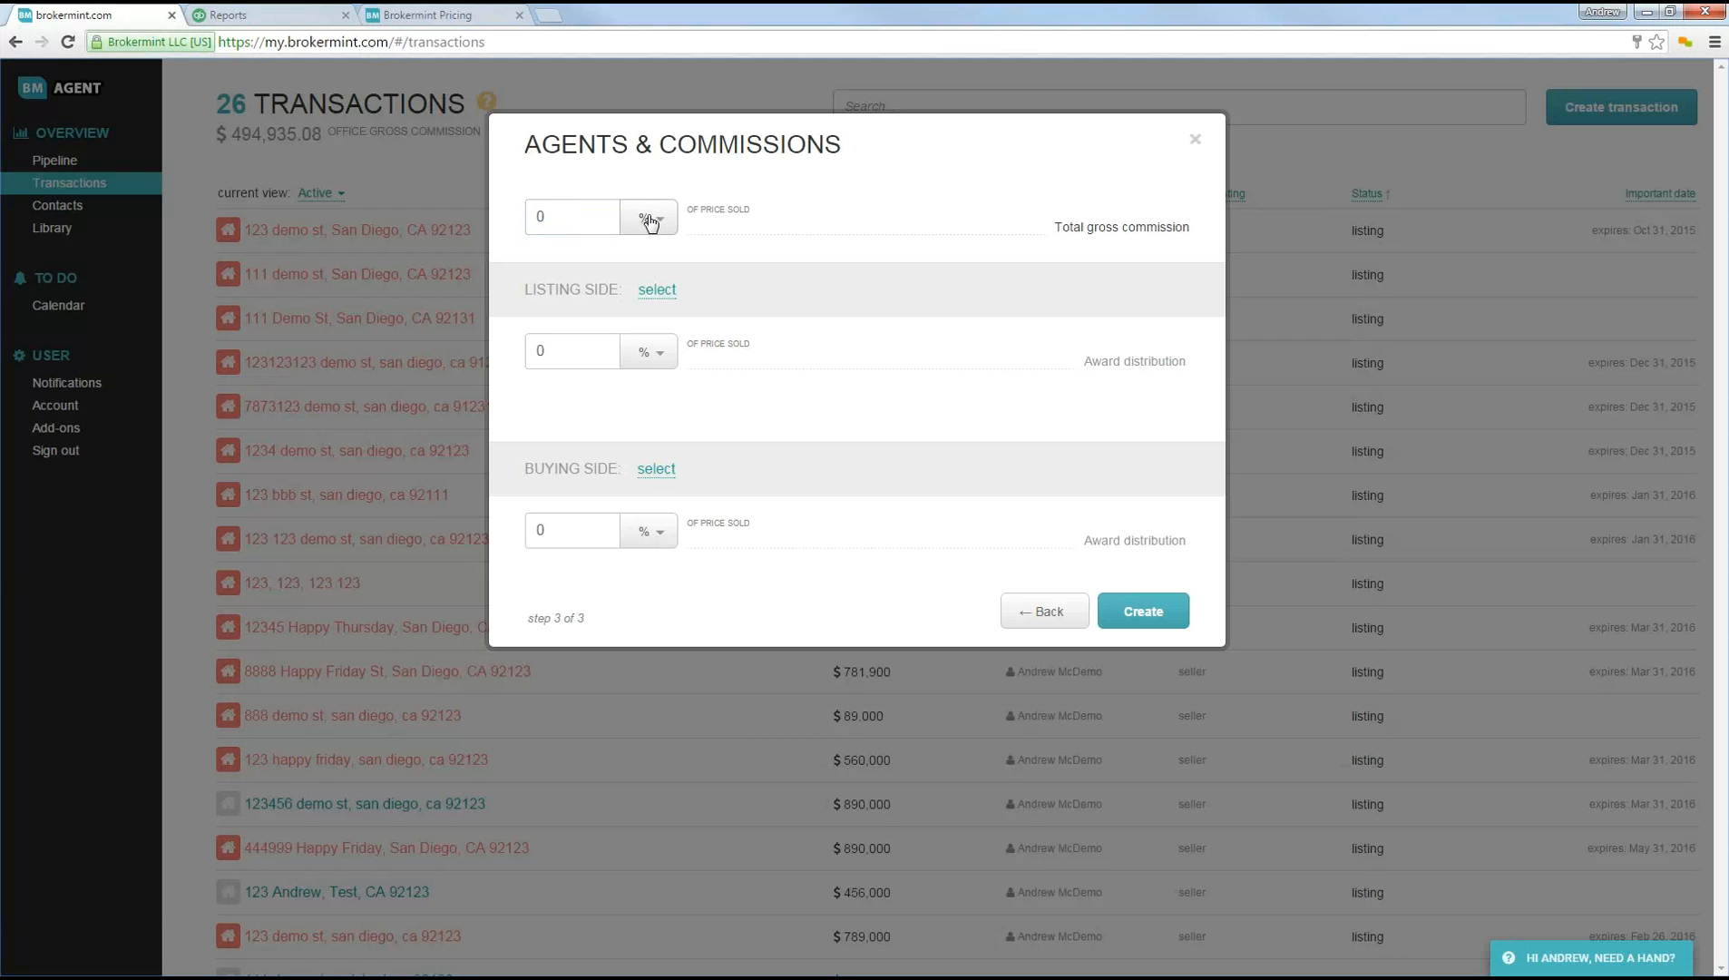
click(651, 219)
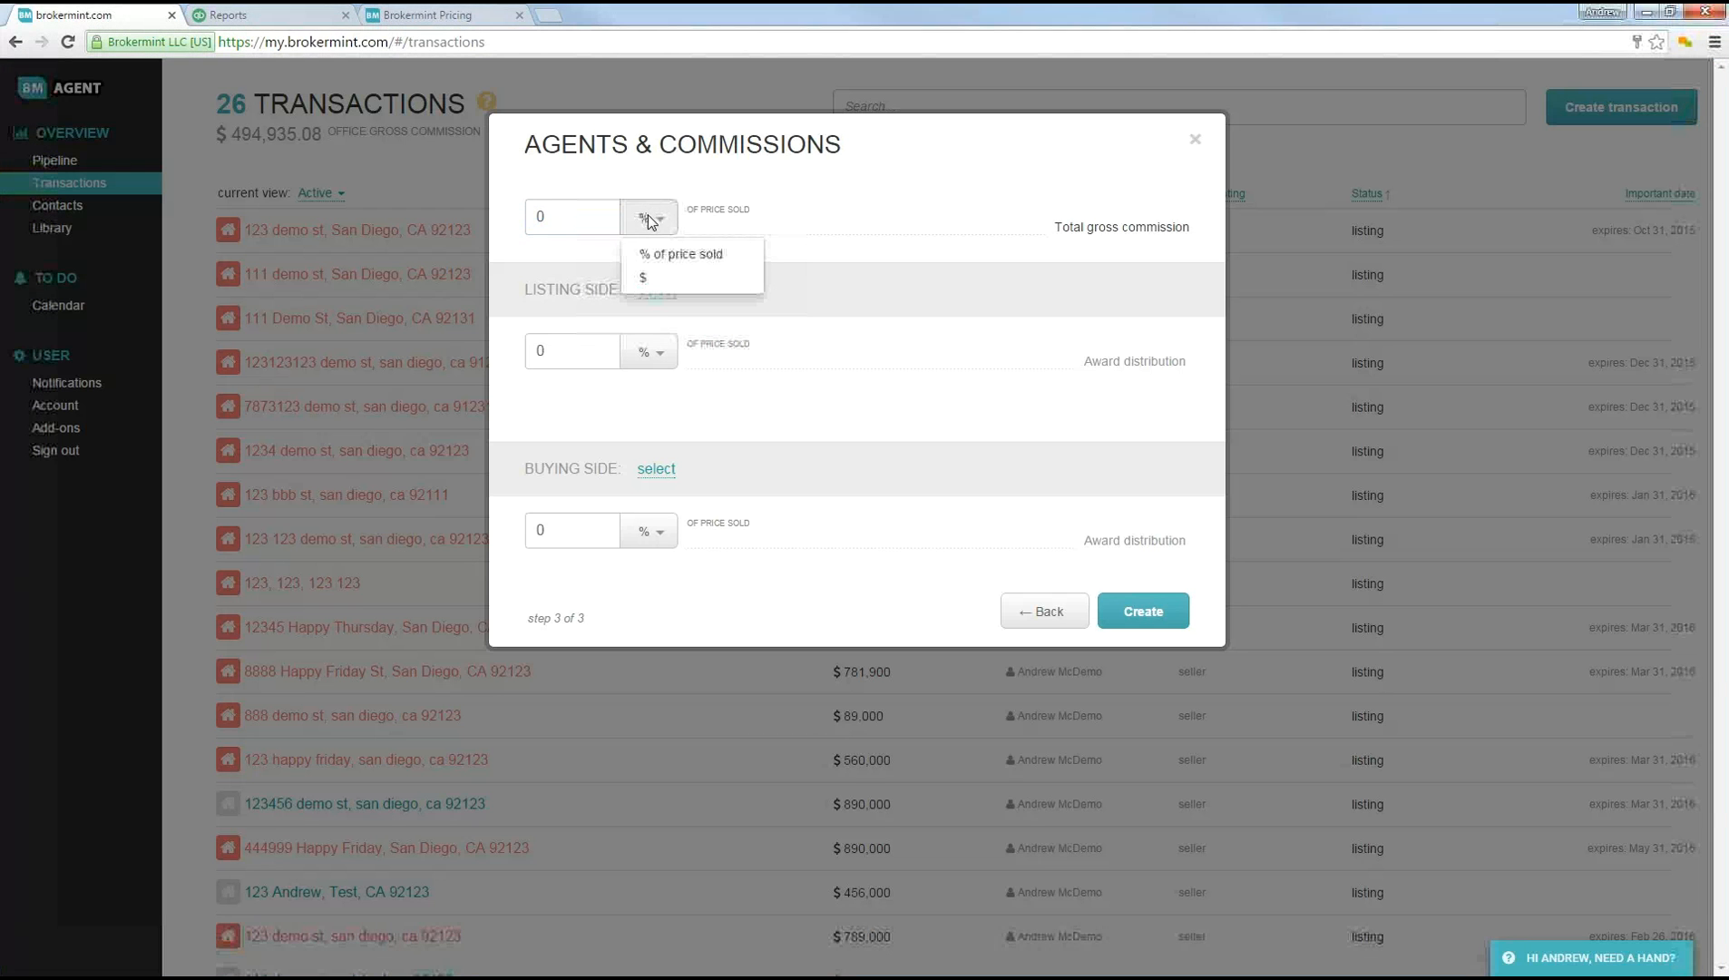
click(649, 280)
click(584, 222)
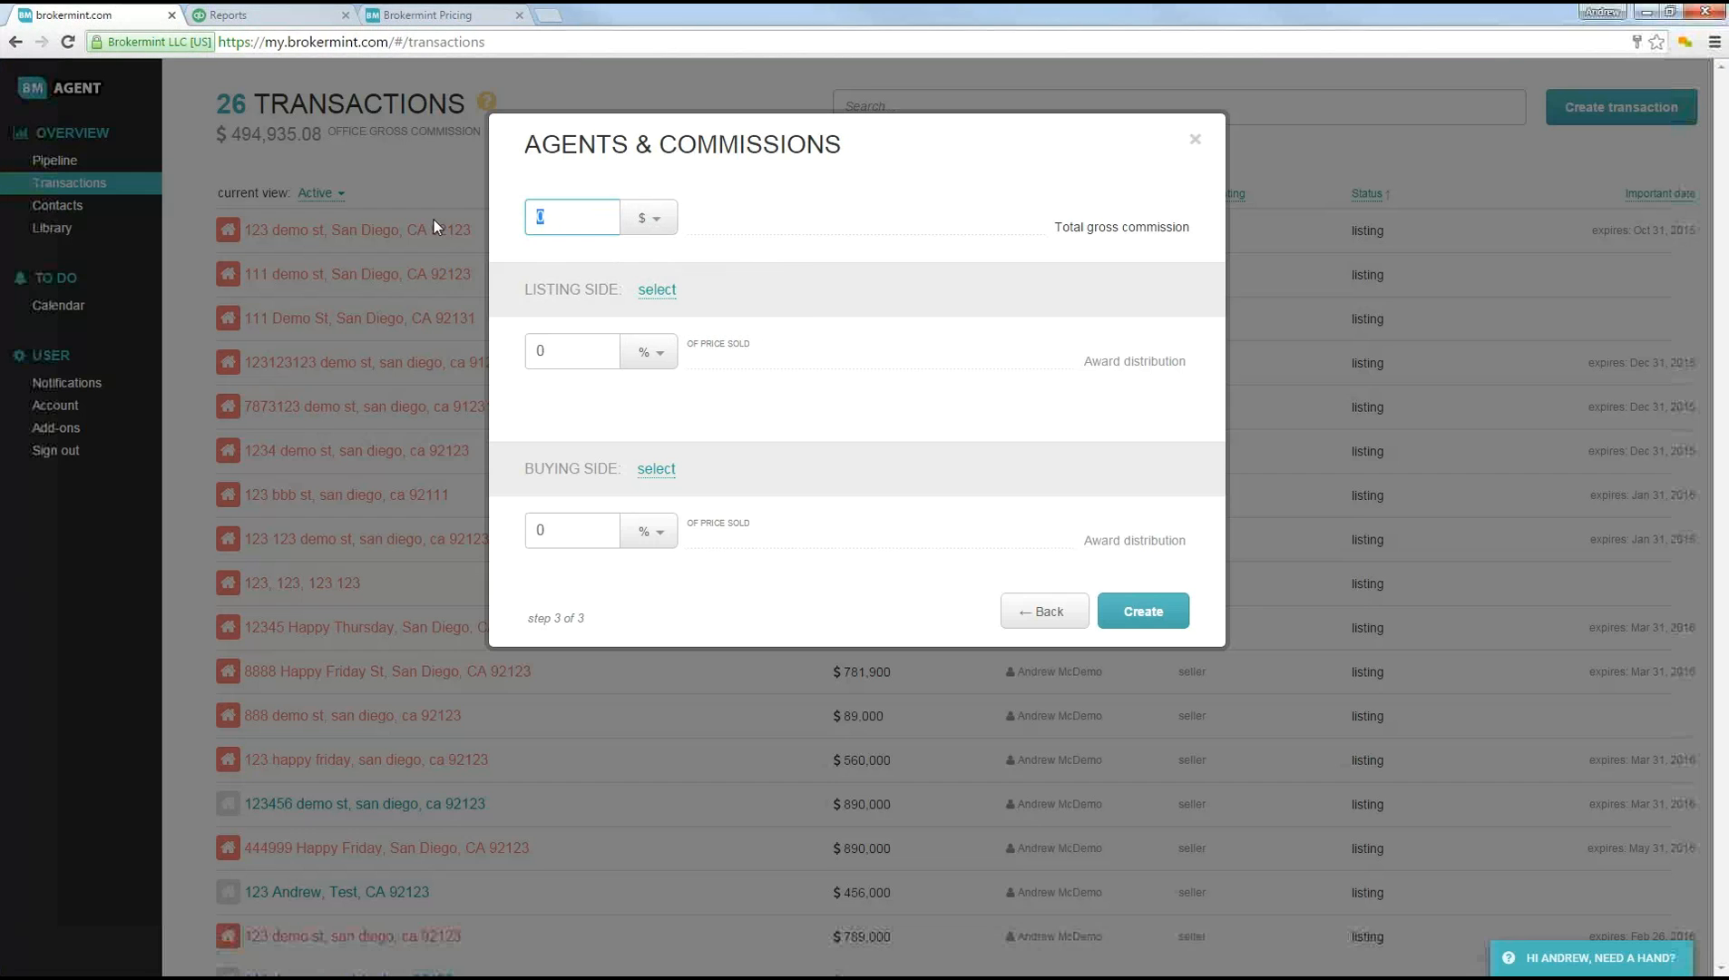
text(4500)
Step: Set the listing side and buying side awards each to 50% of TGC
click(646, 351)
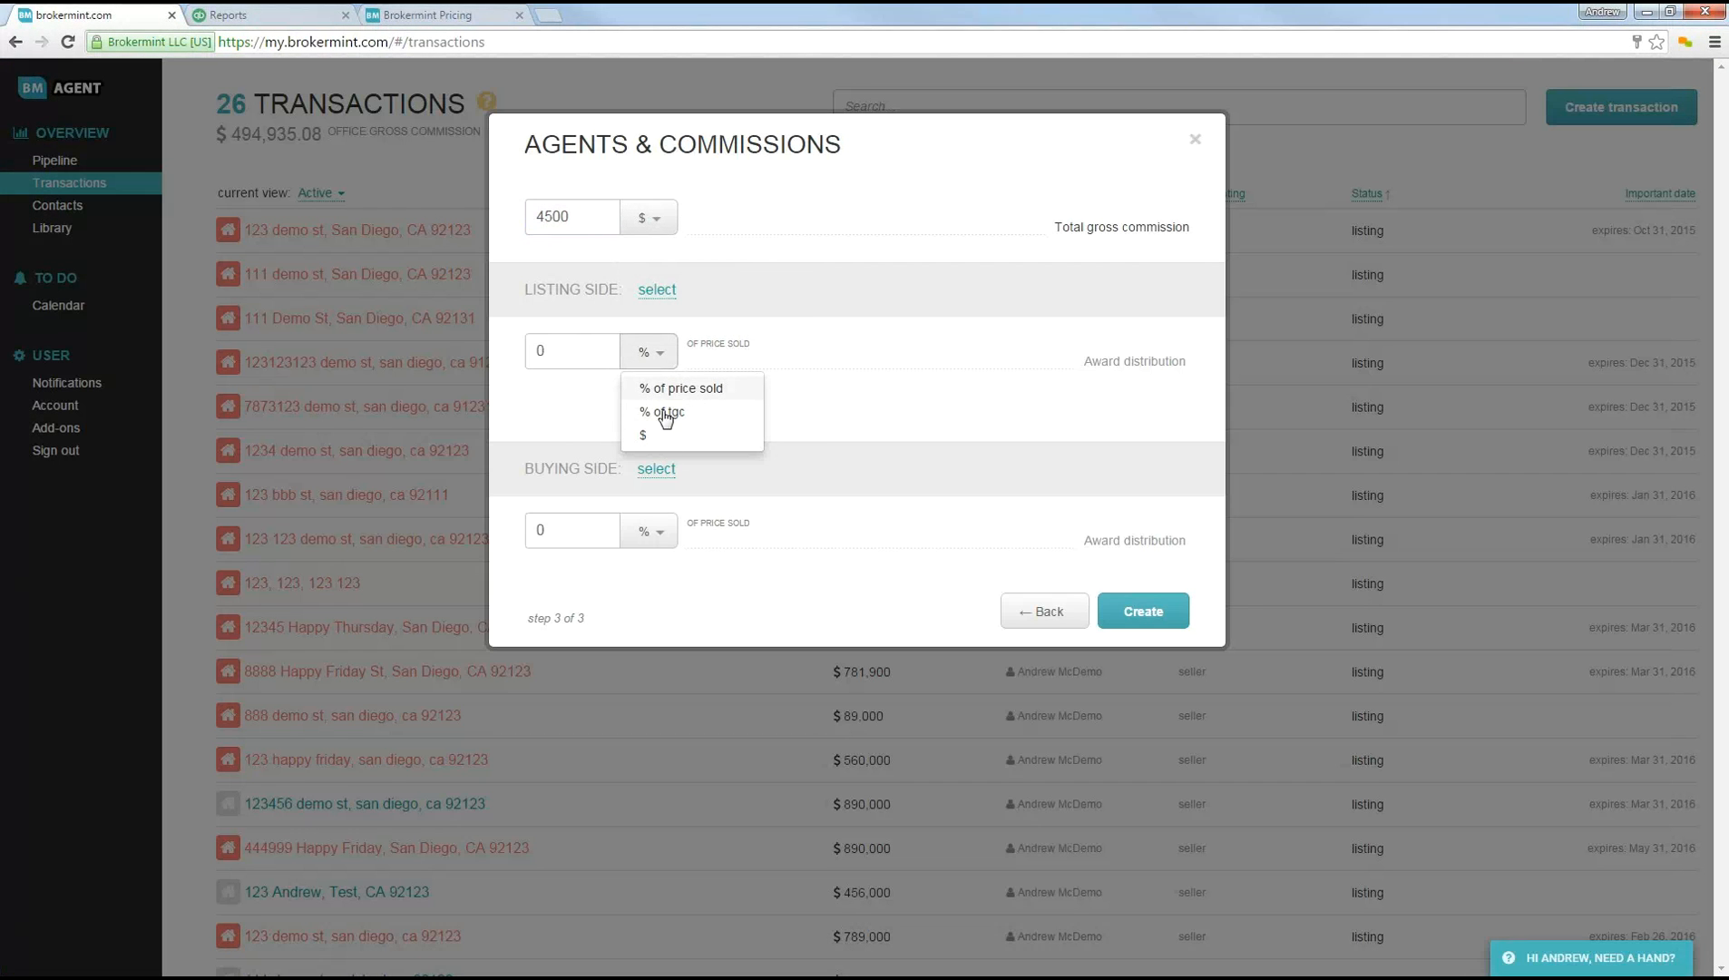
click(543, 210)
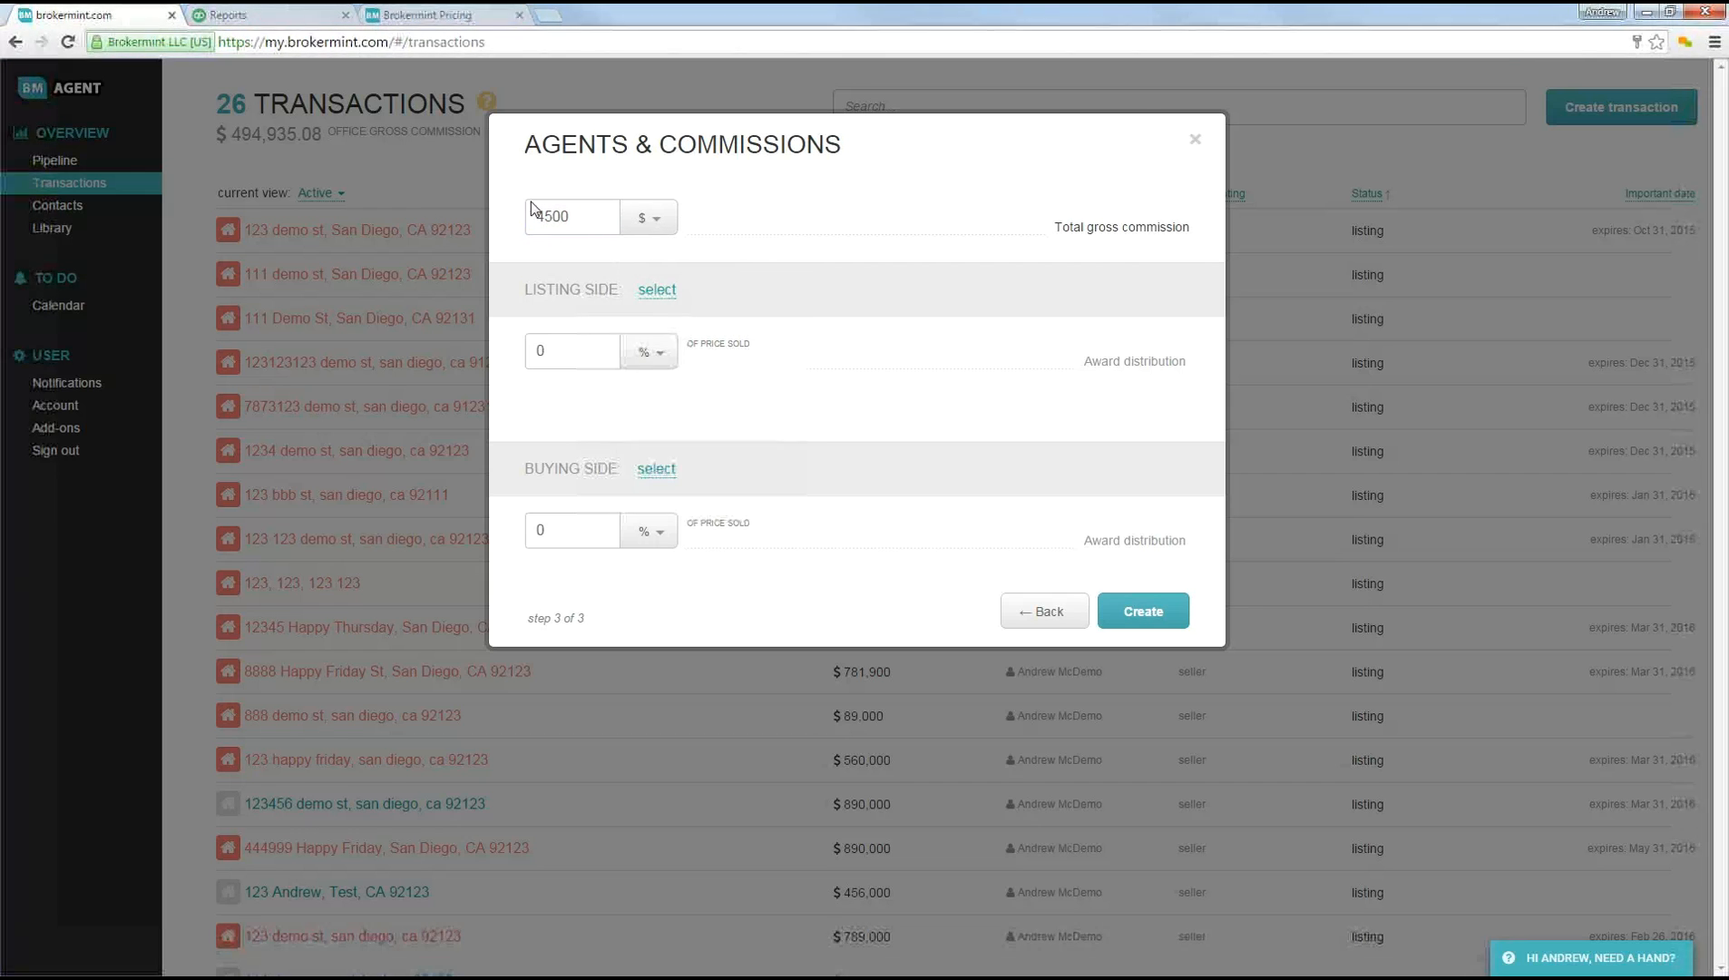
click(545, 354)
text(50)
click(544, 529)
text(50)
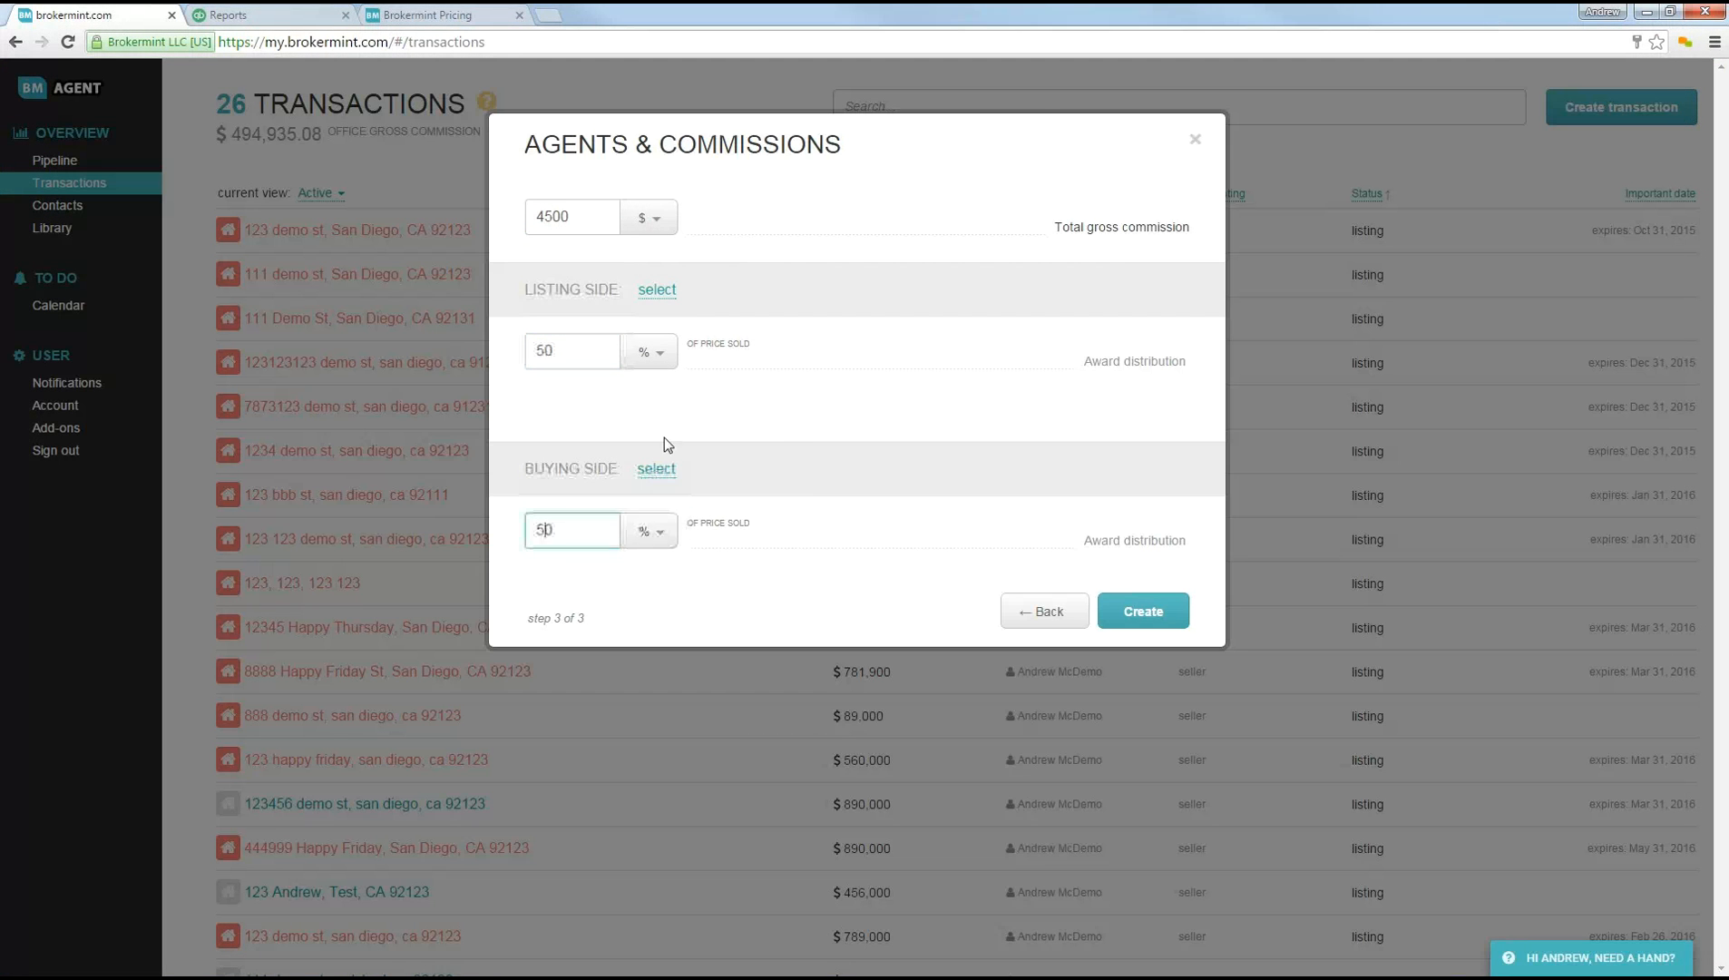
click(660, 359)
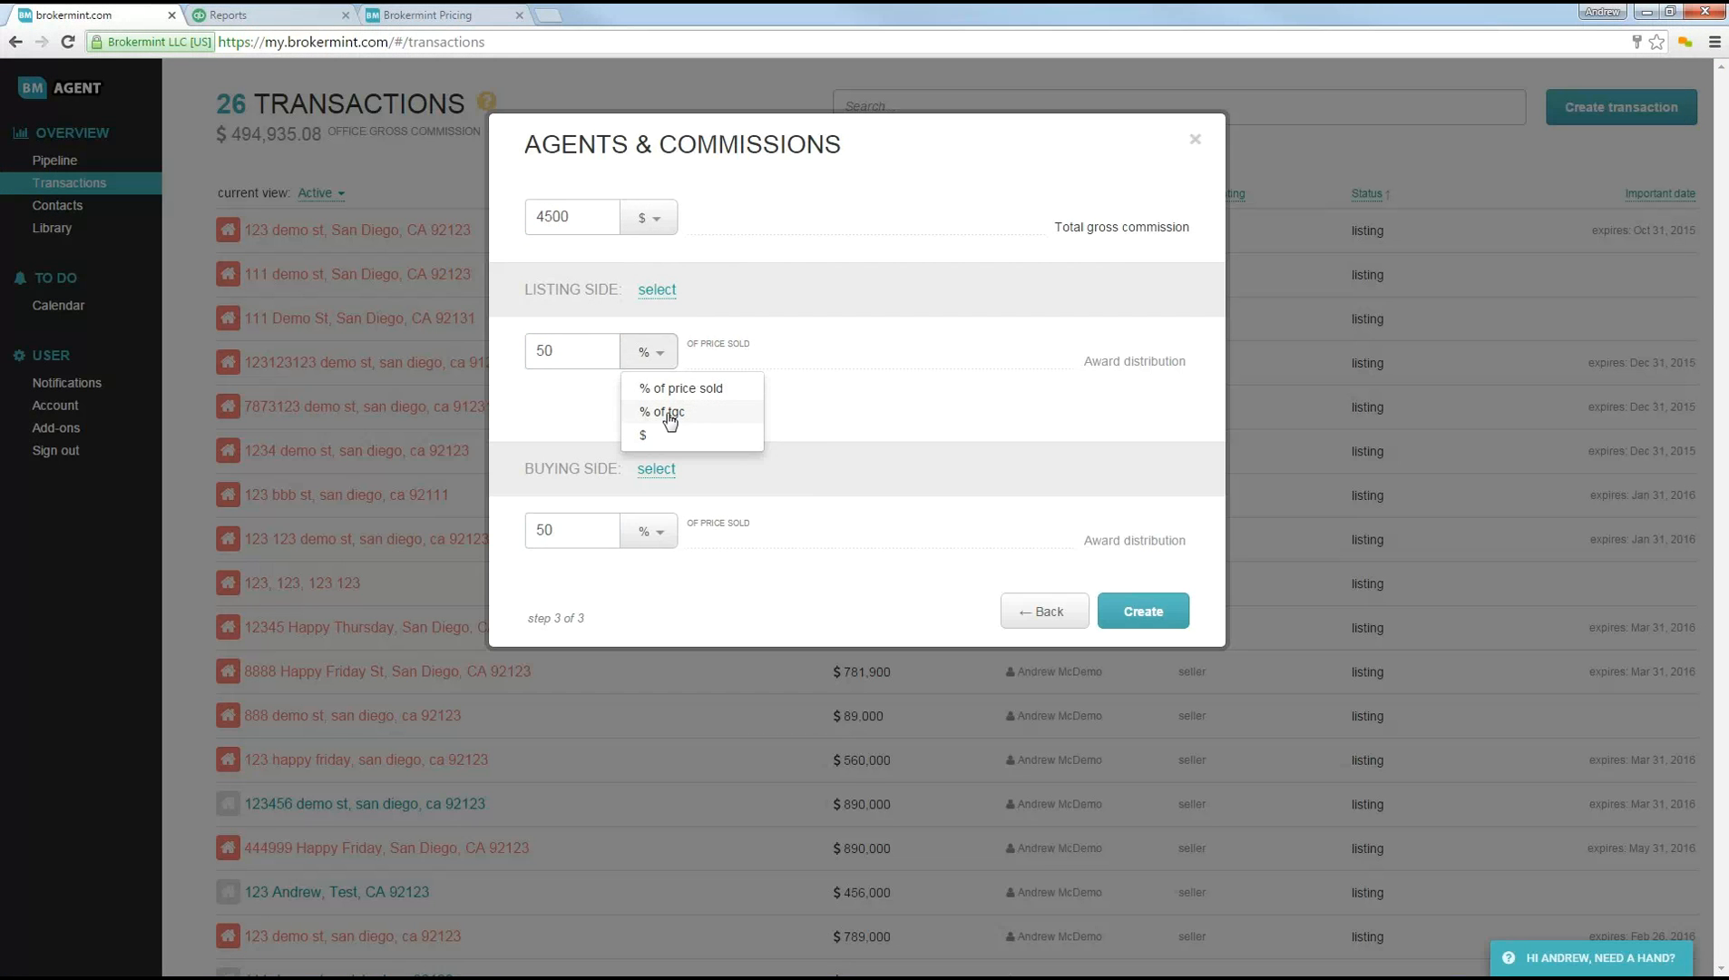
click(667, 413)
click(660, 533)
click(680, 593)
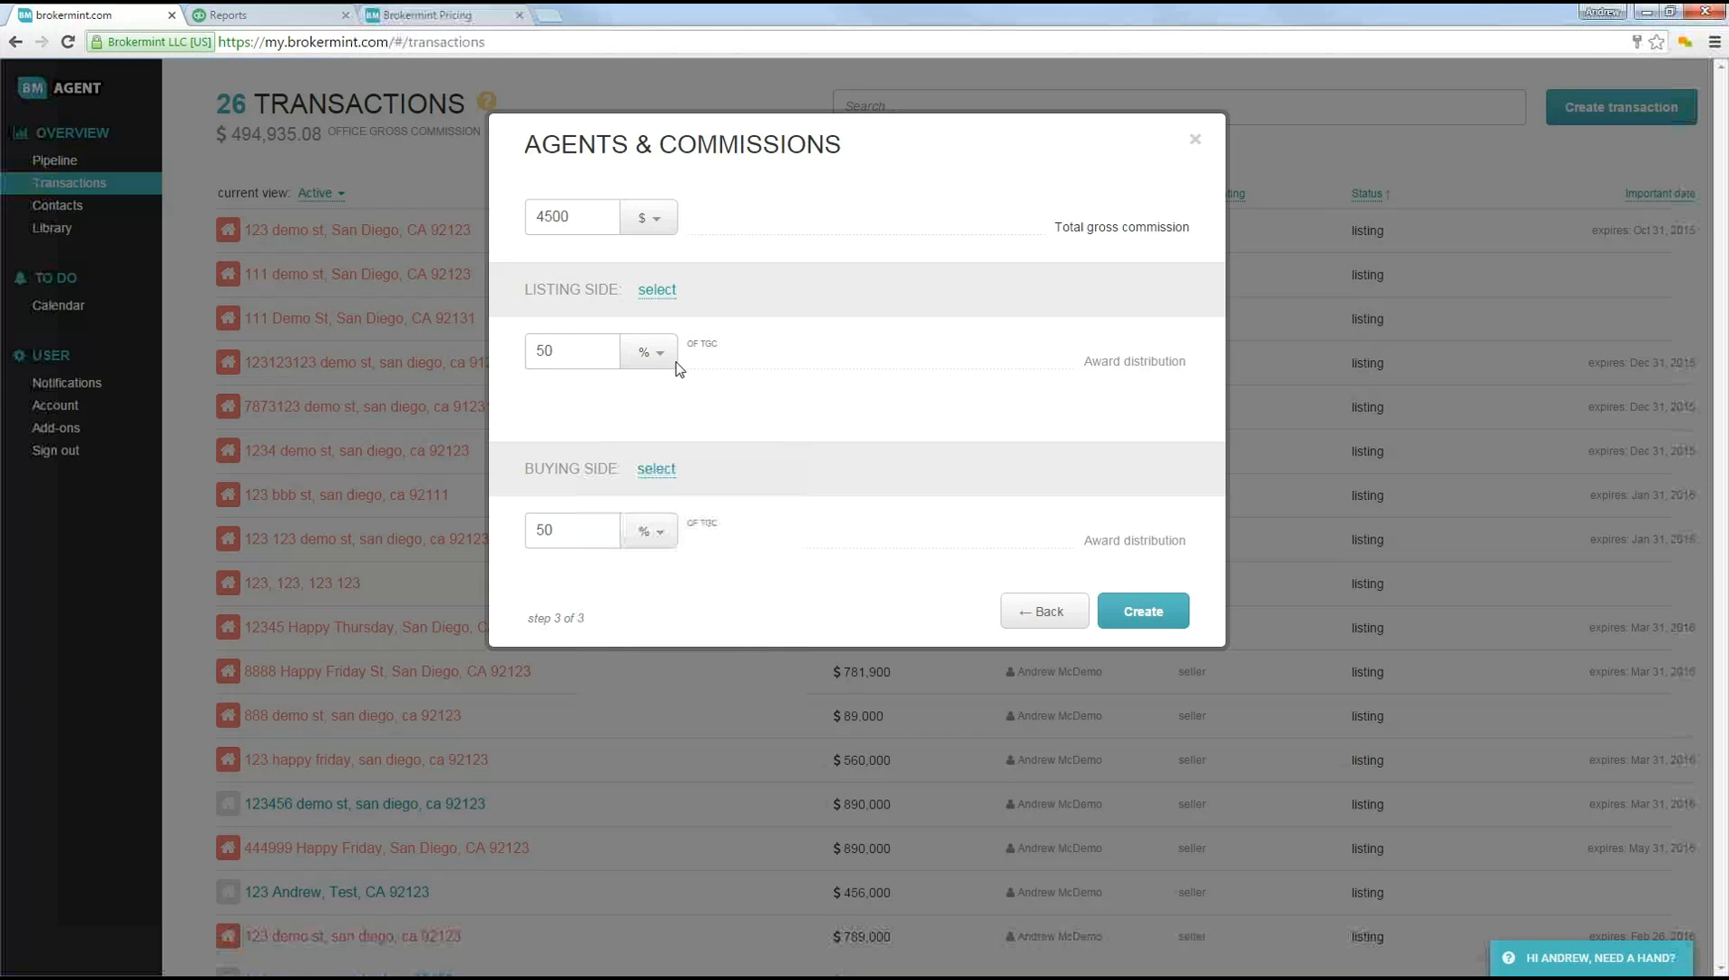
Step: Change the awards to fixed amounts, $4100 for the listing side and $400 for the buying side, and close the form without creating the transaction
click(660, 352)
click(656, 440)
drag(579, 356, 450, 356)
text(4100)
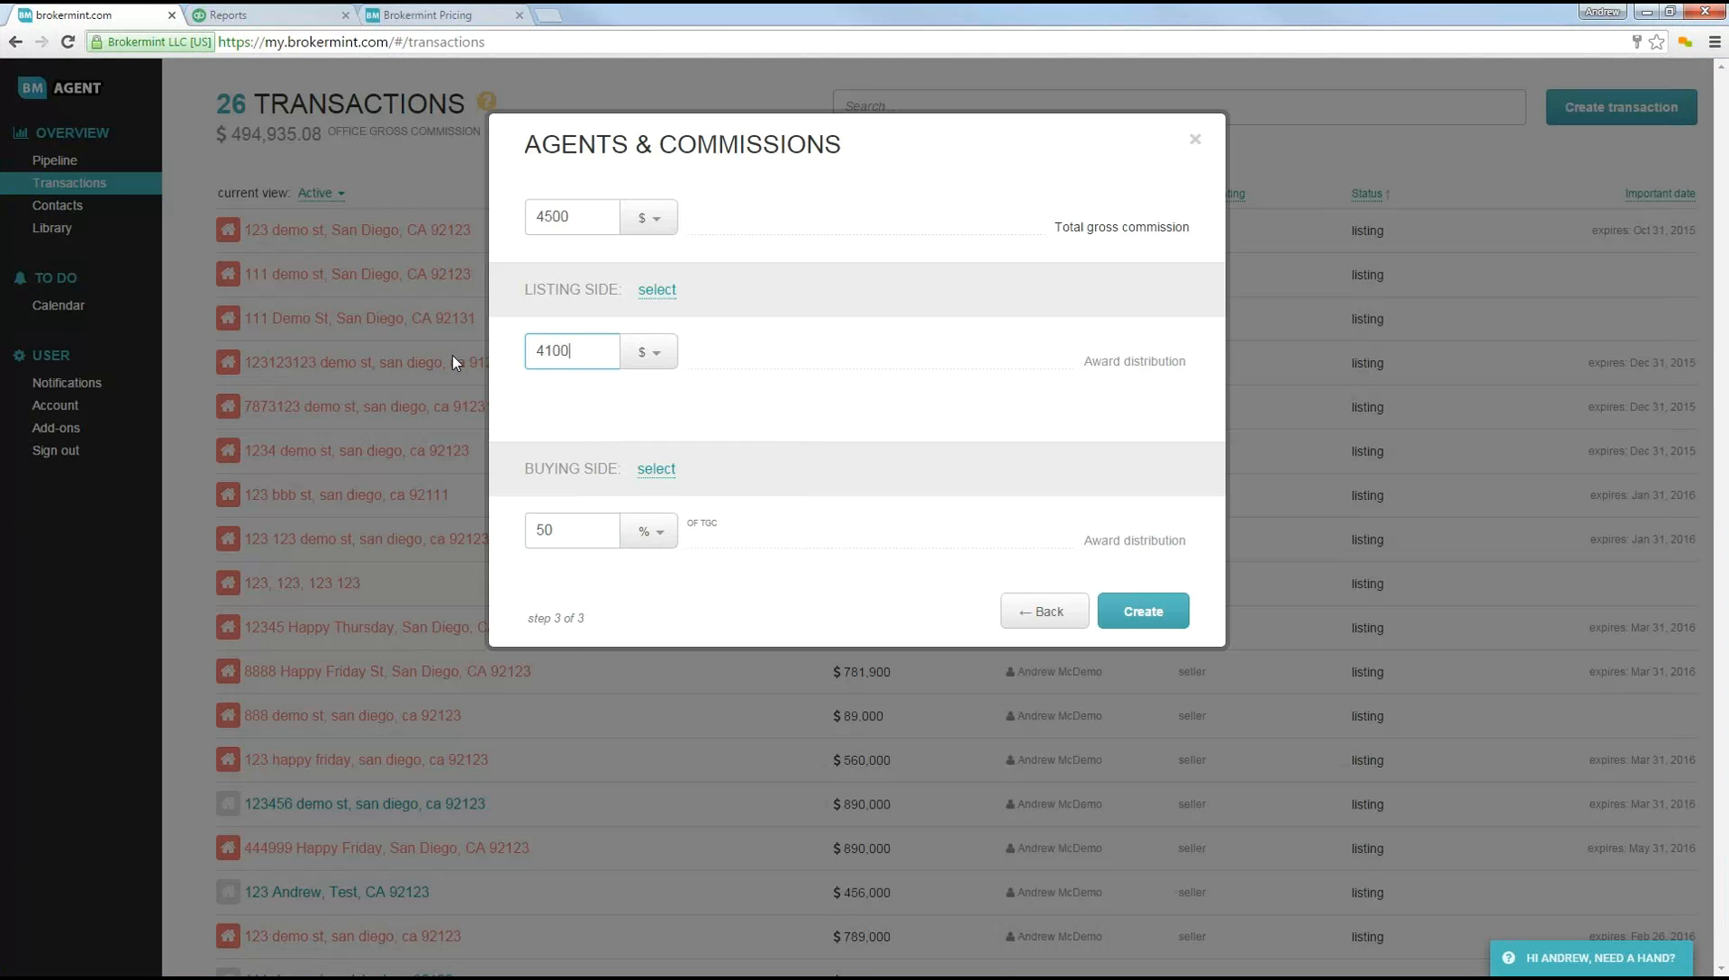
click(648, 534)
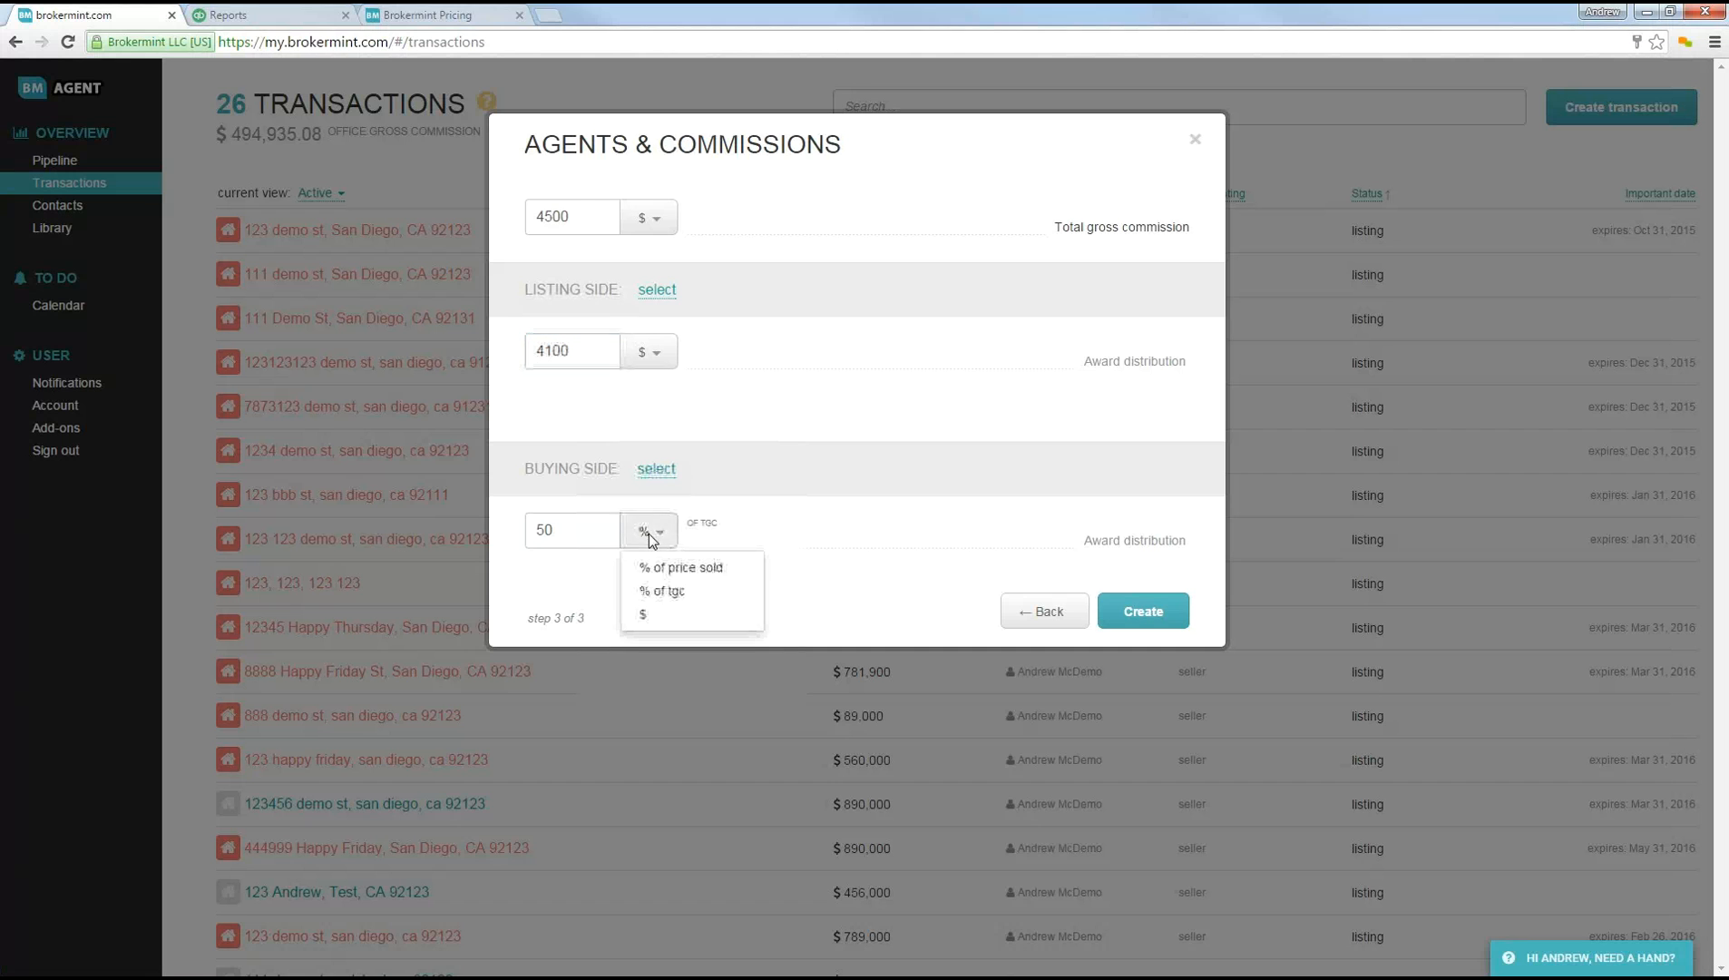
click(644, 614)
drag(581, 531, 469, 533)
text(400)
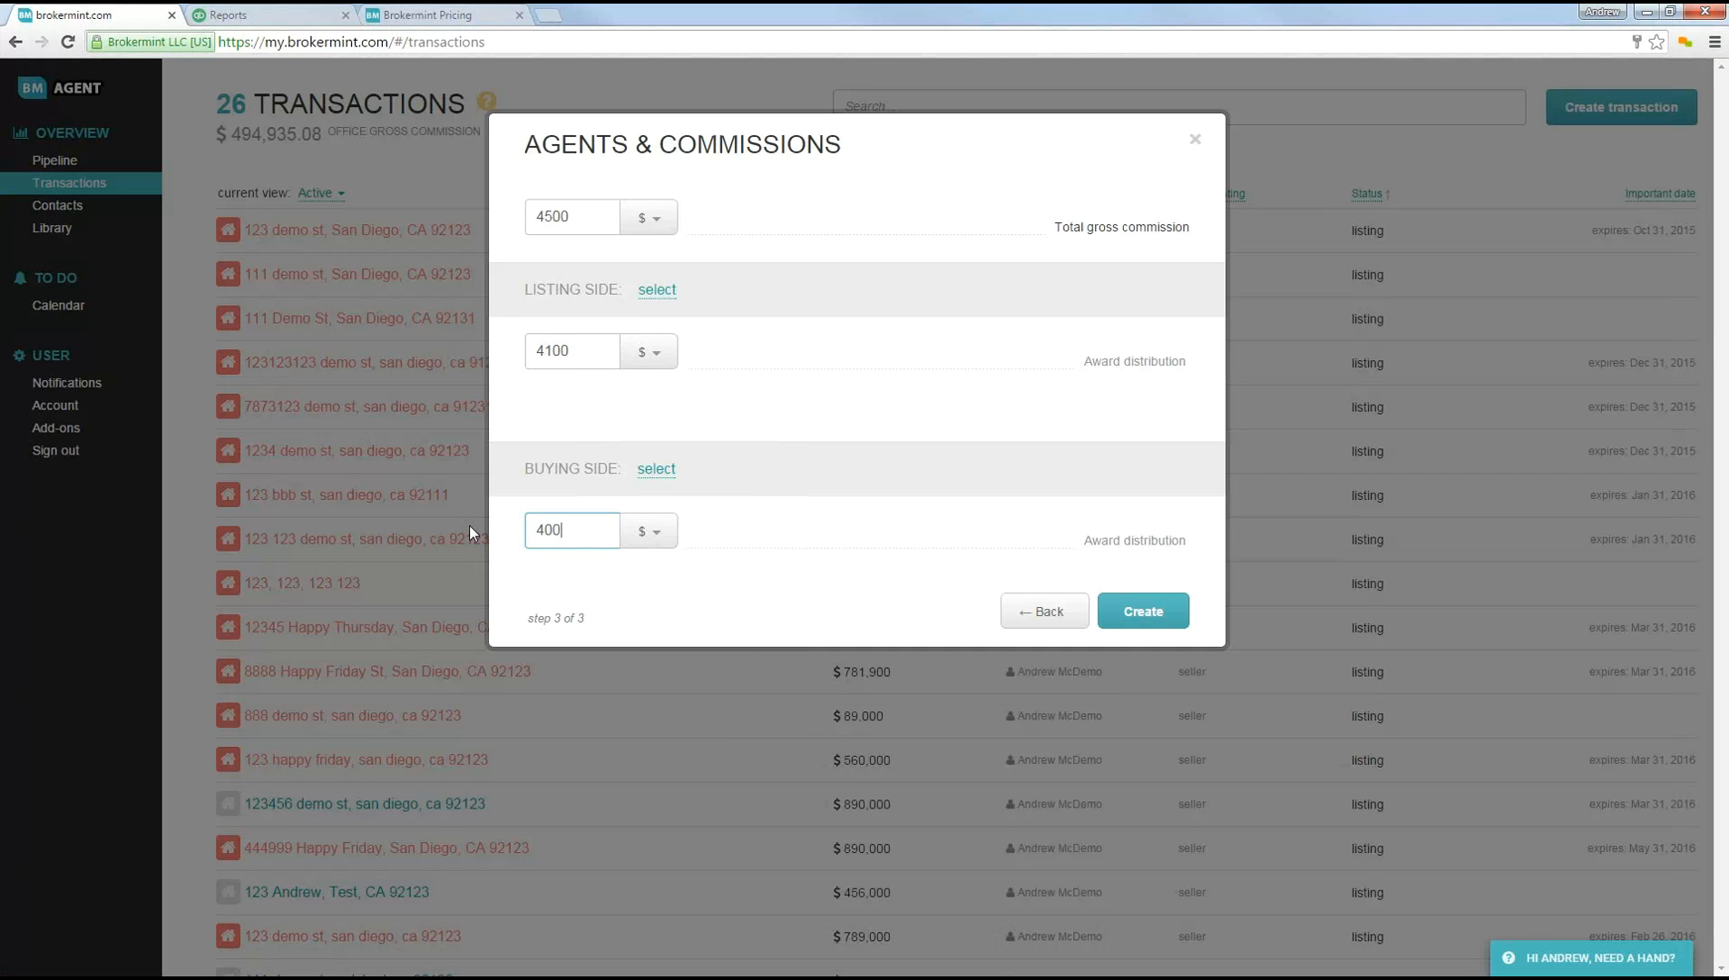
click(606, 241)
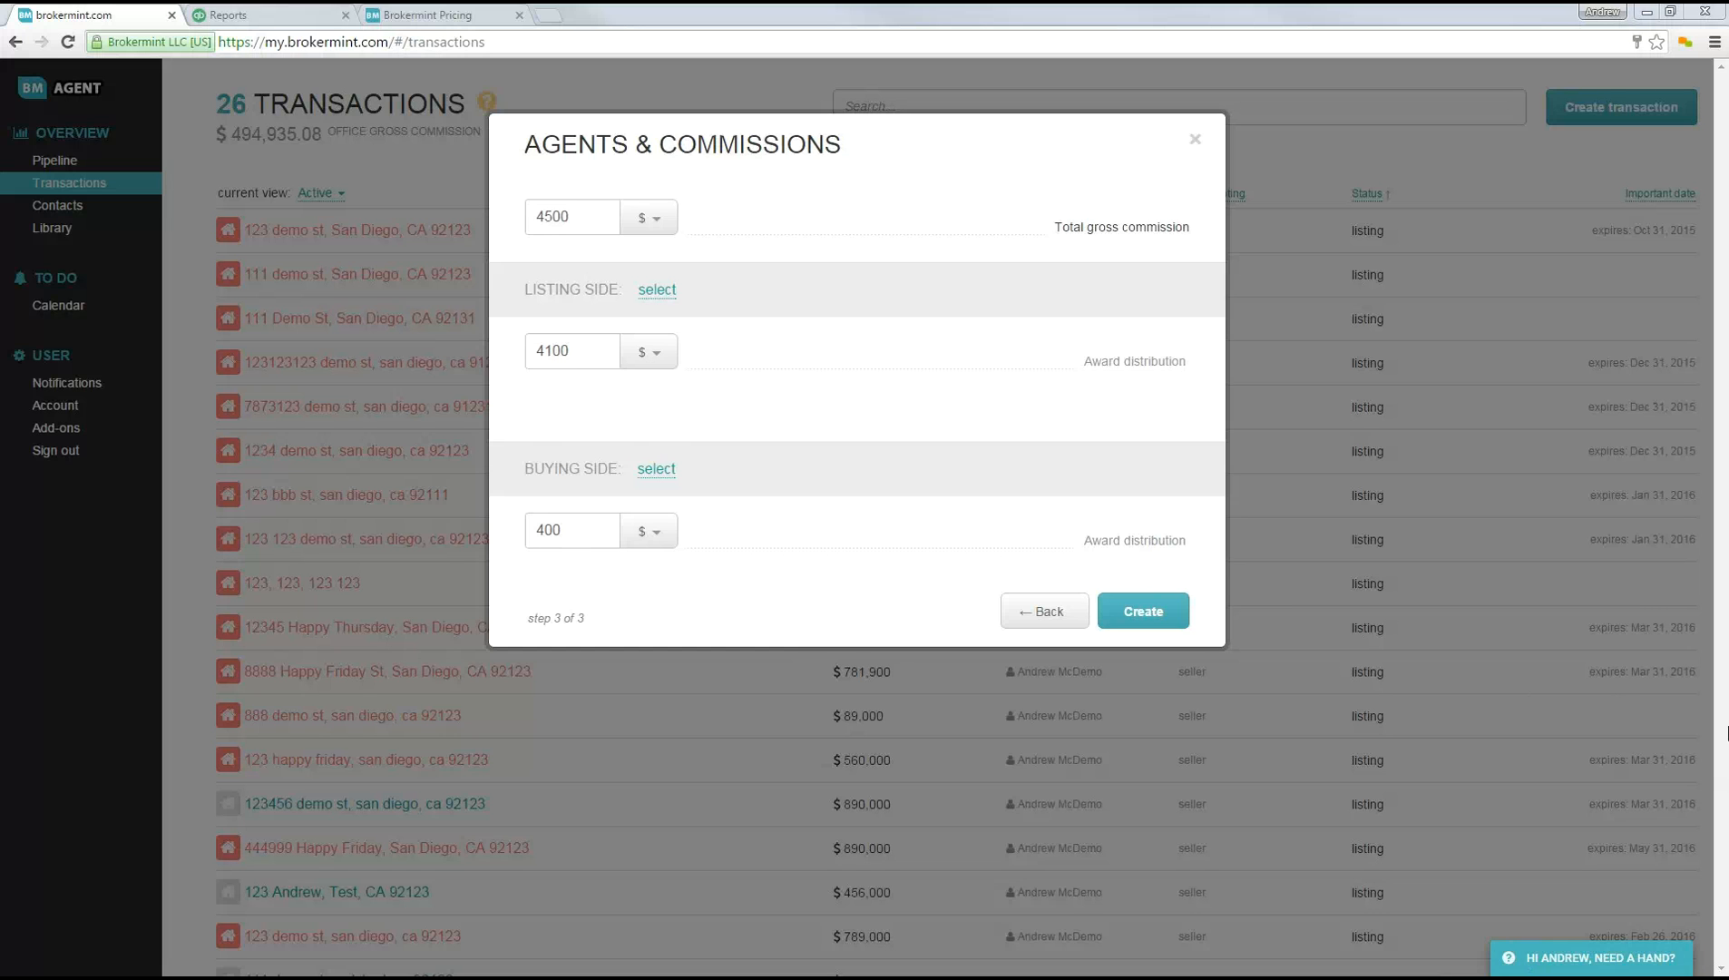
click(1198, 142)
Step: Open the public brokermint.com home page in a new browser tab
click(545, 15)
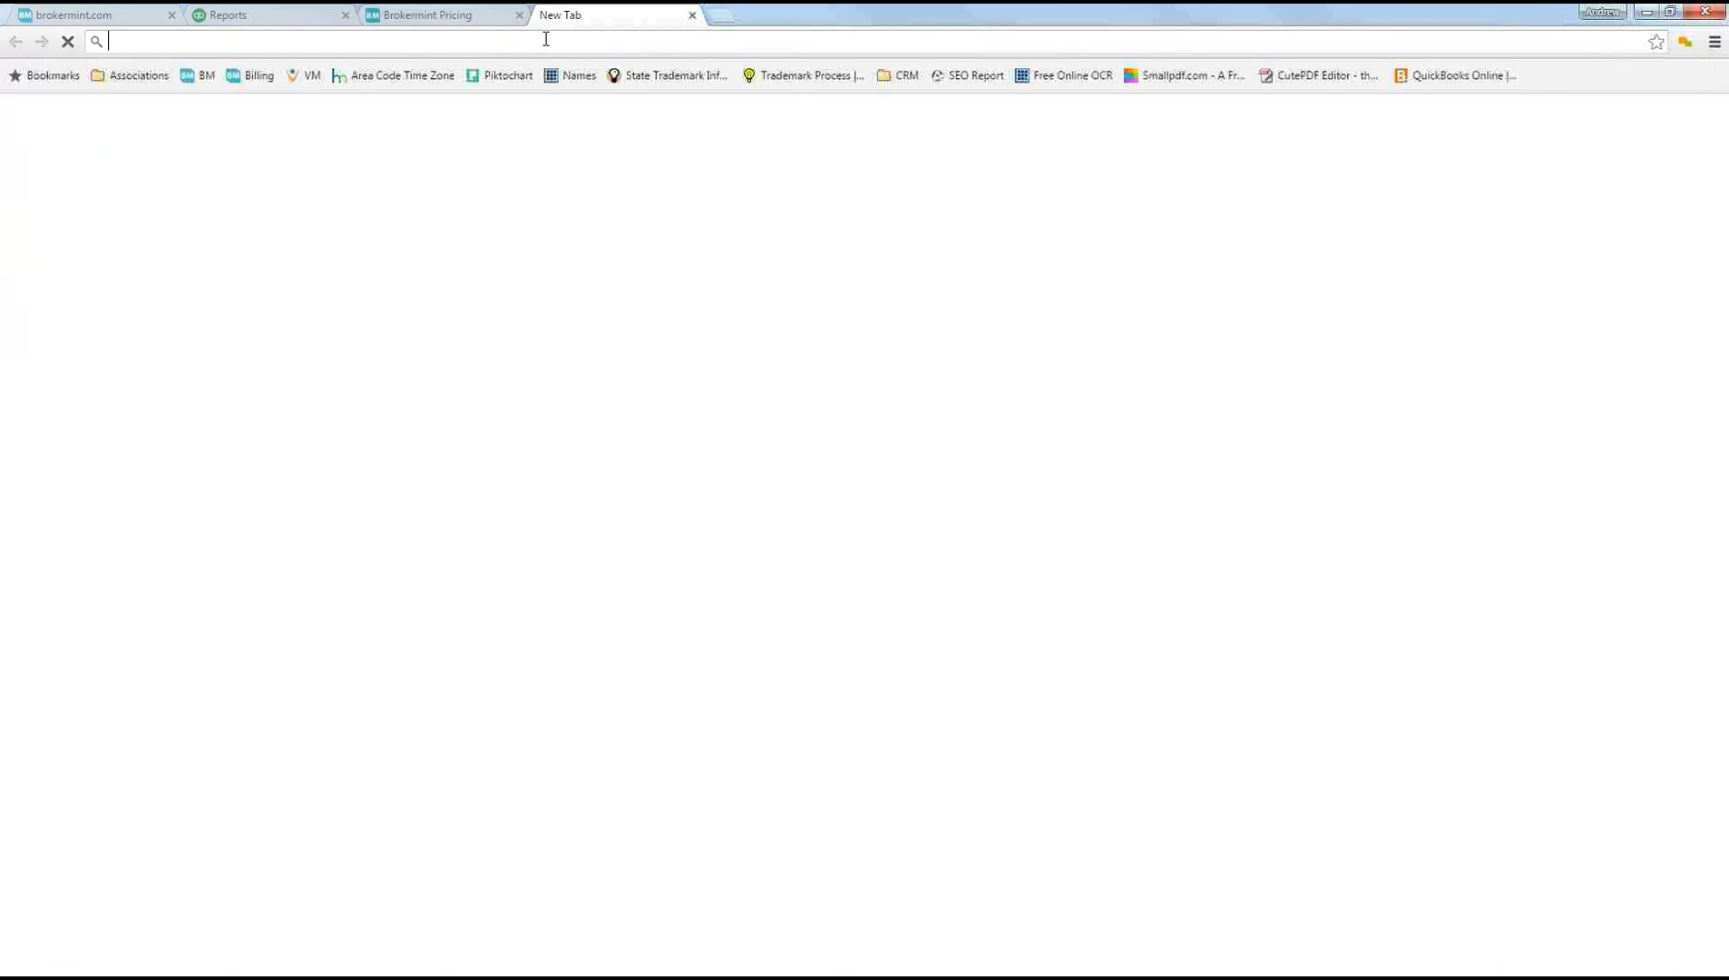
text(broker)
key(Return)
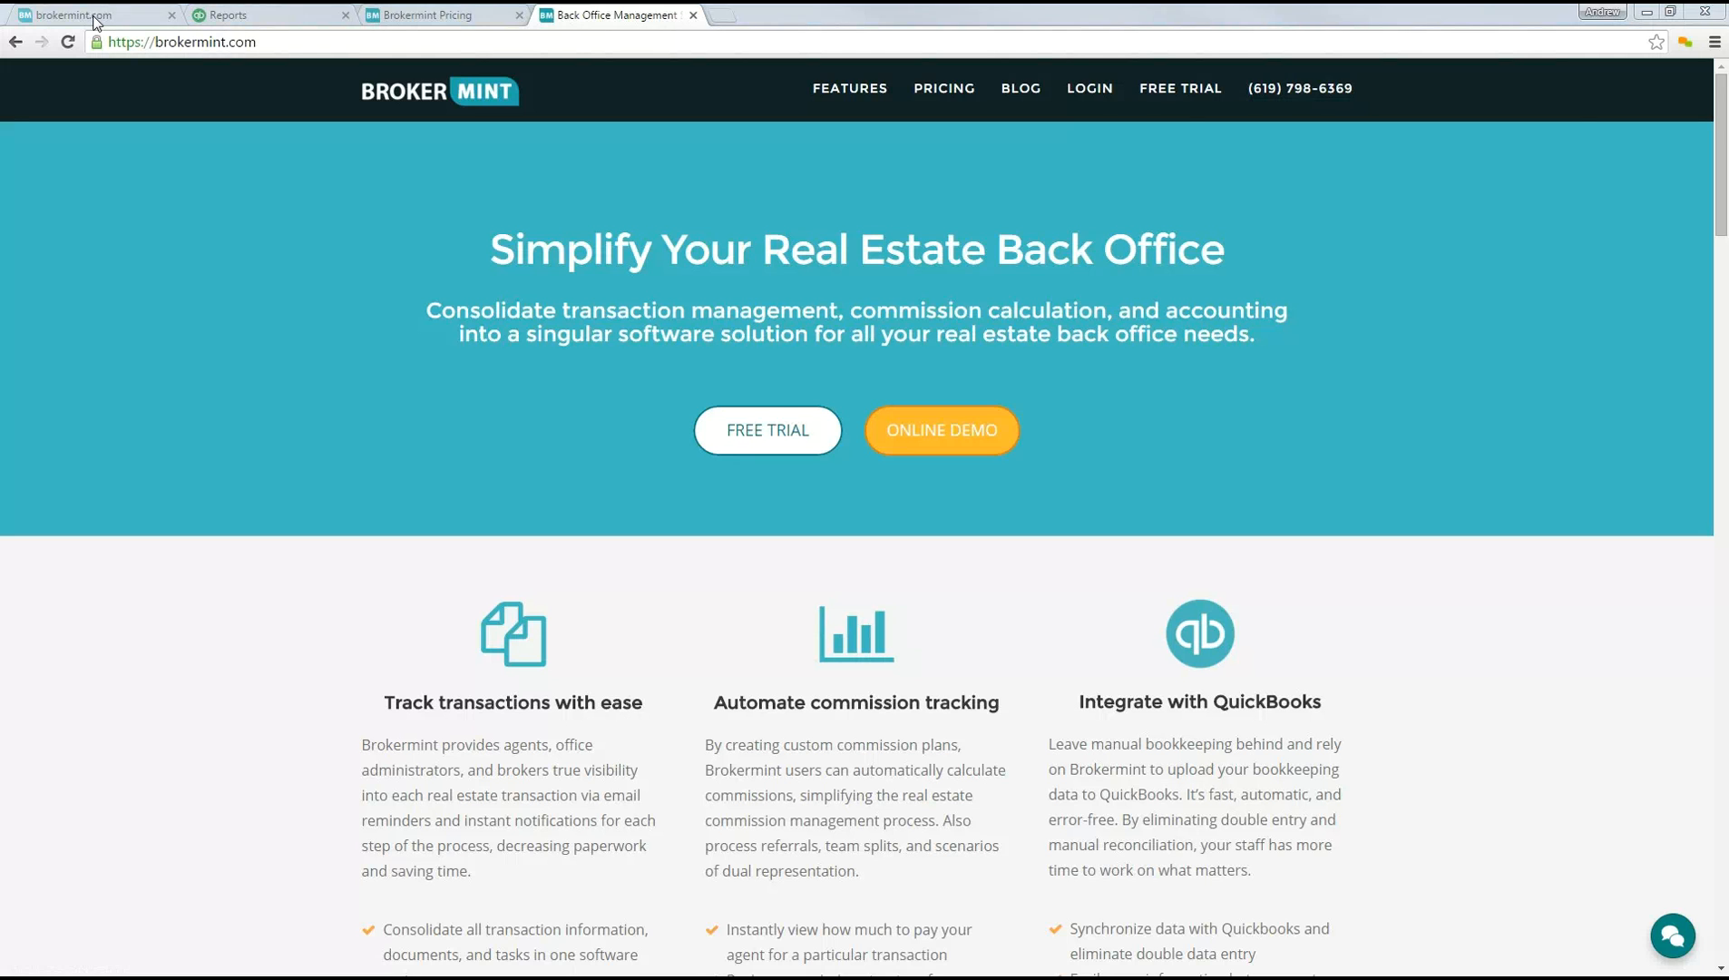
Step: Return to the agent account's contacts, open the second contact and switch it between public and private, leaving it private
click(156, 25)
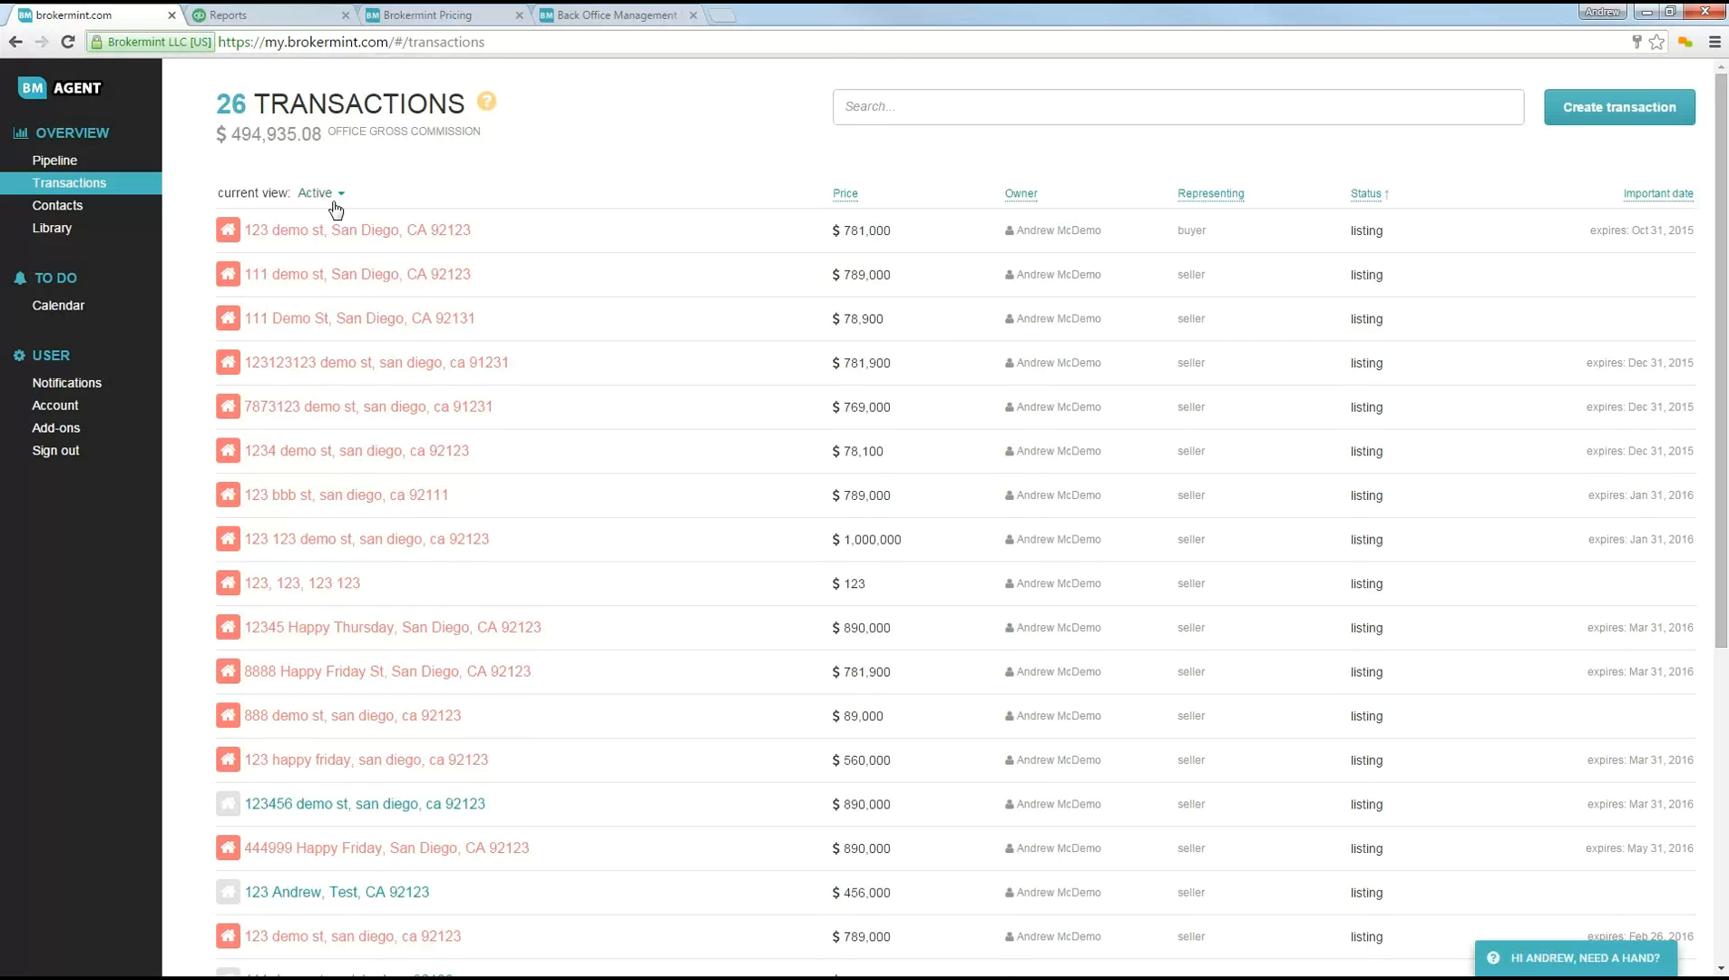
click(73, 218)
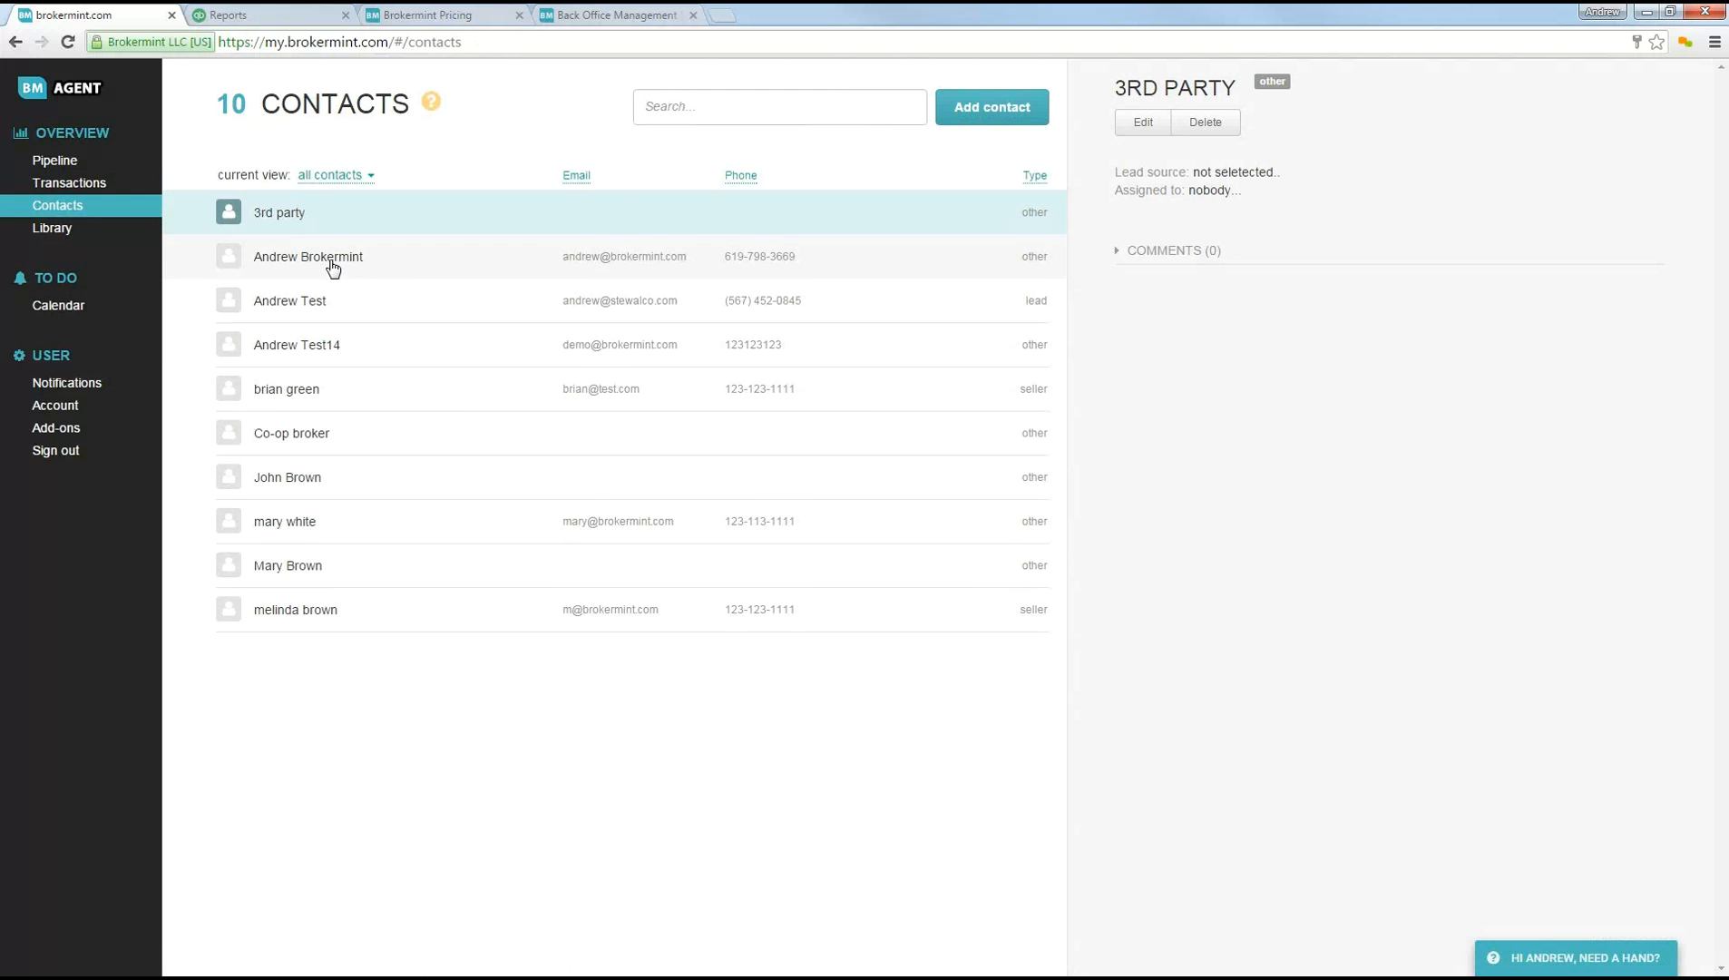
click(334, 267)
click(1203, 128)
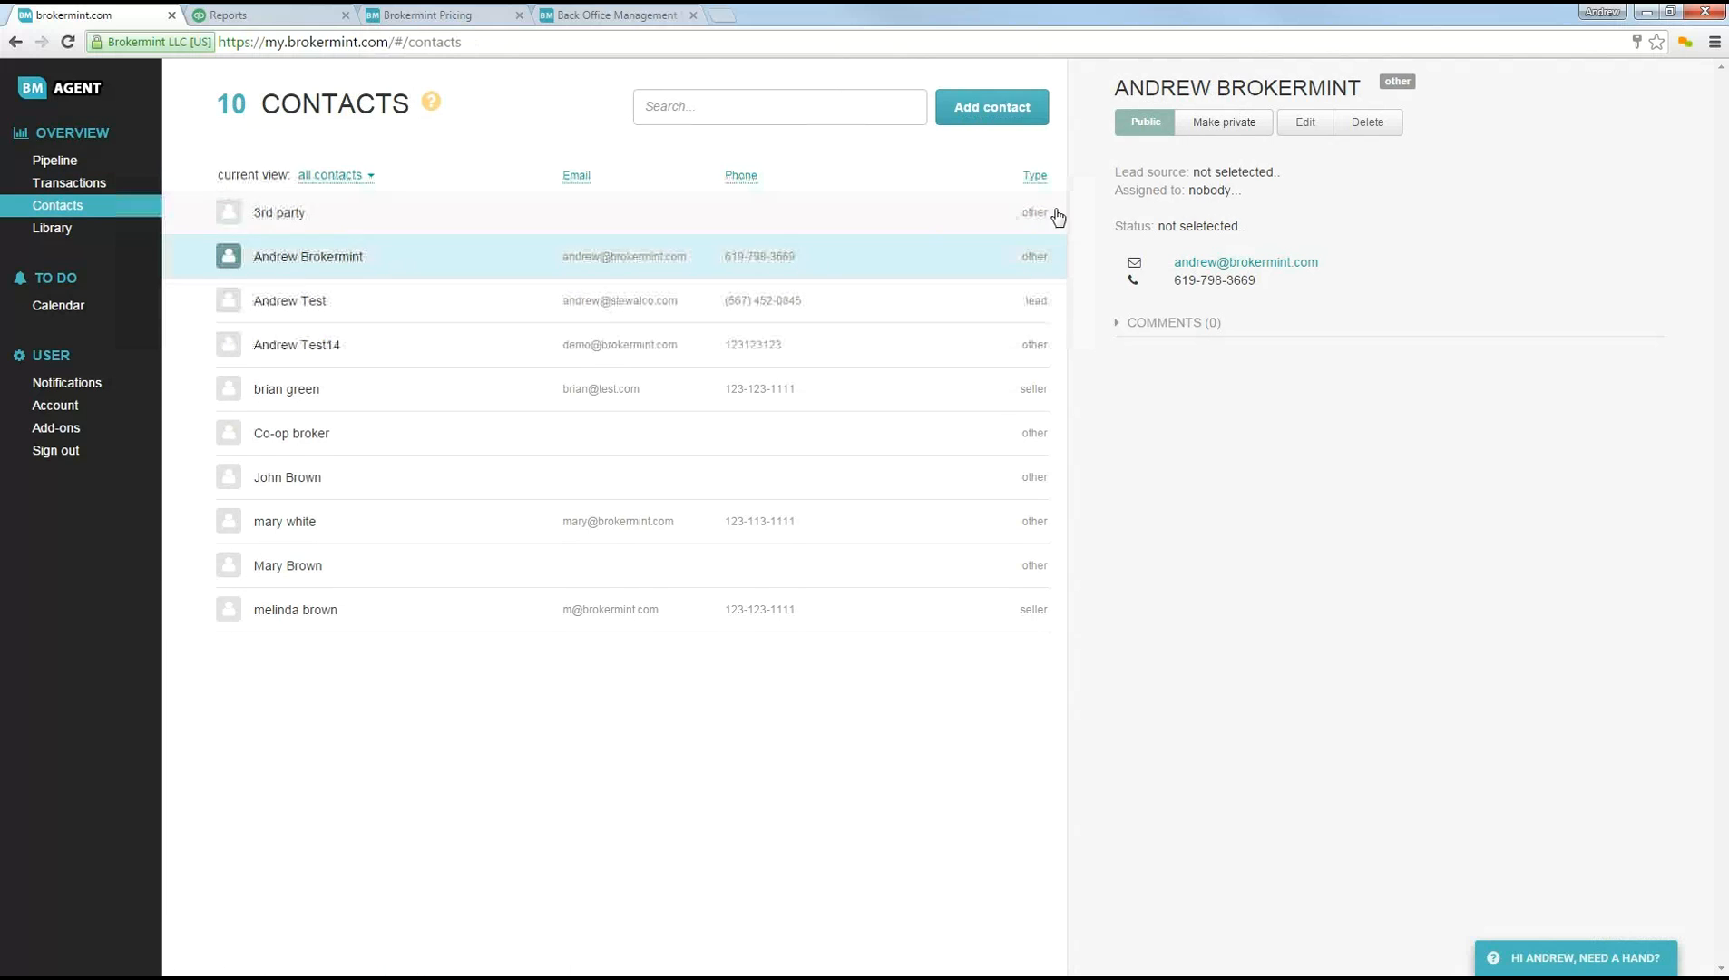
click(1236, 125)
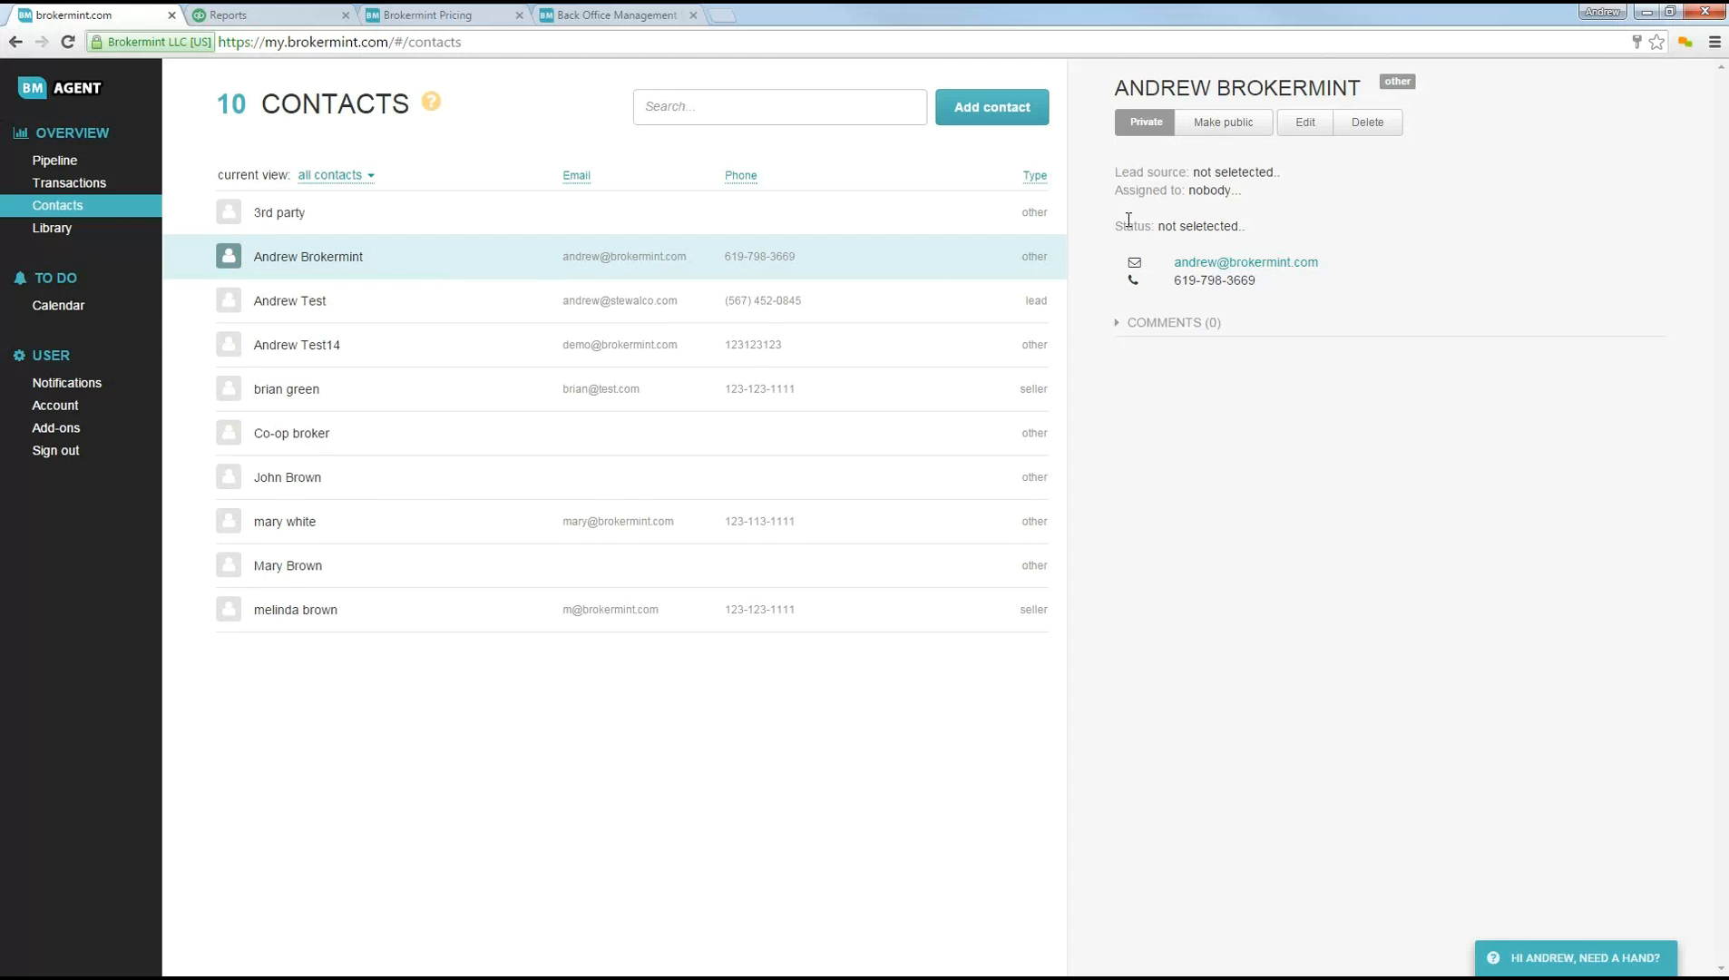
click(1207, 132)
click(1224, 132)
Step: Bring up the help options to show the tutorials, individual demo and chat choices
click(1531, 963)
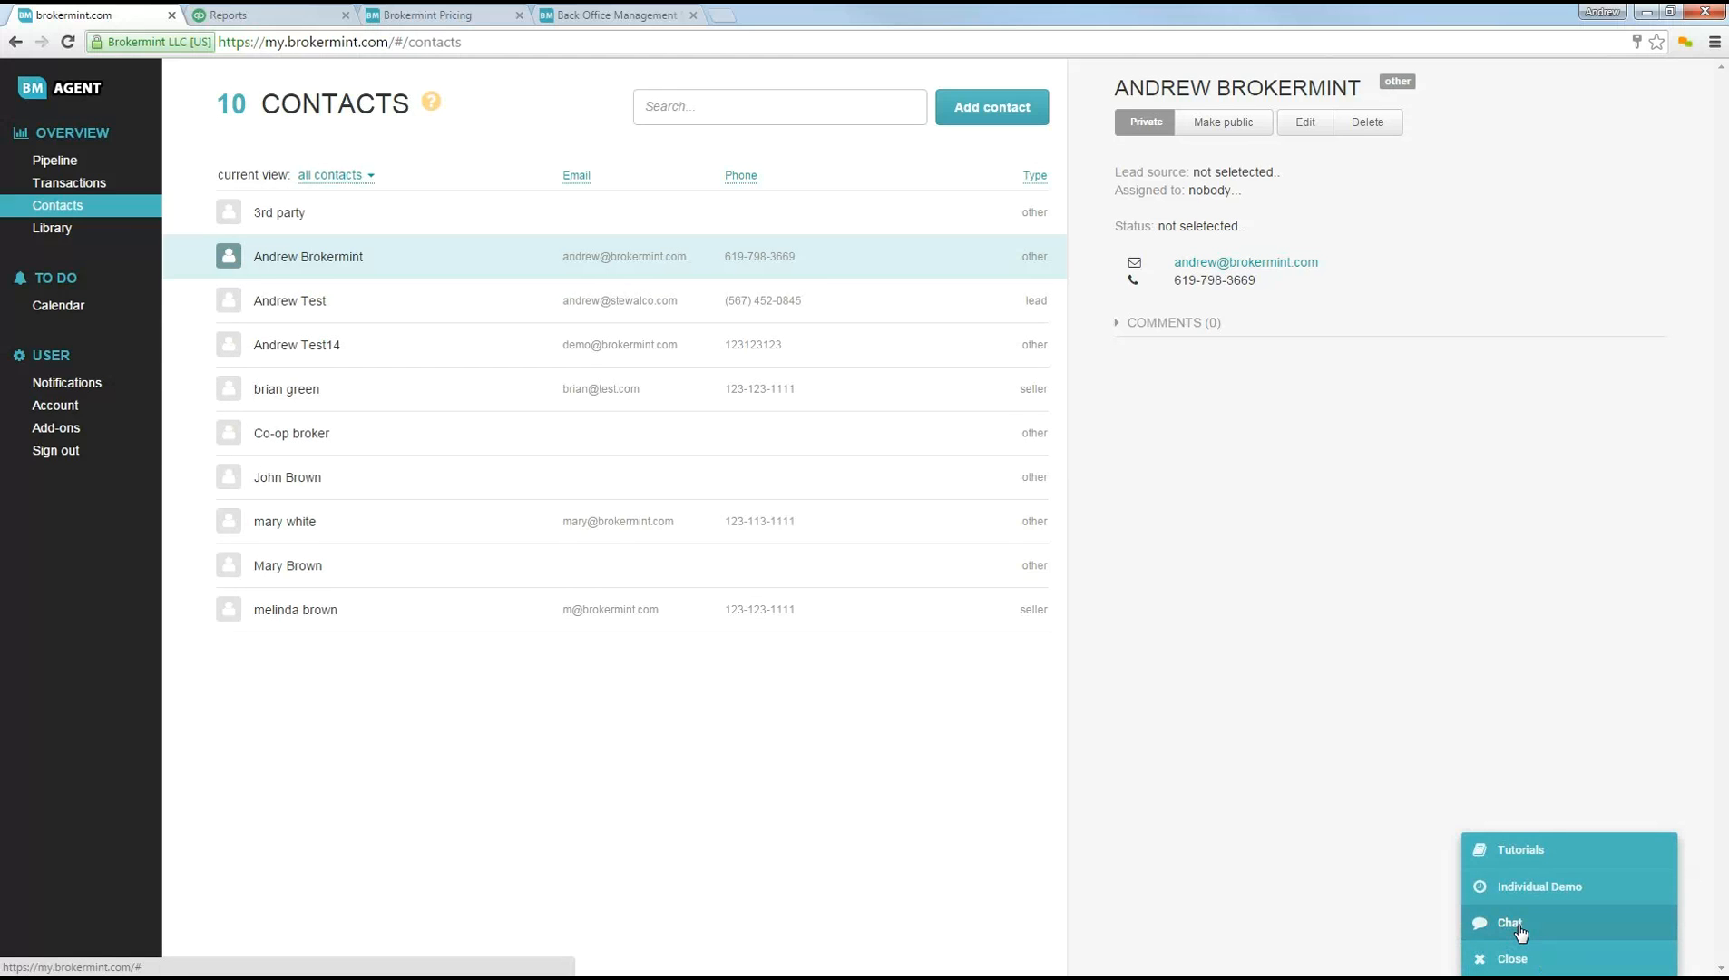